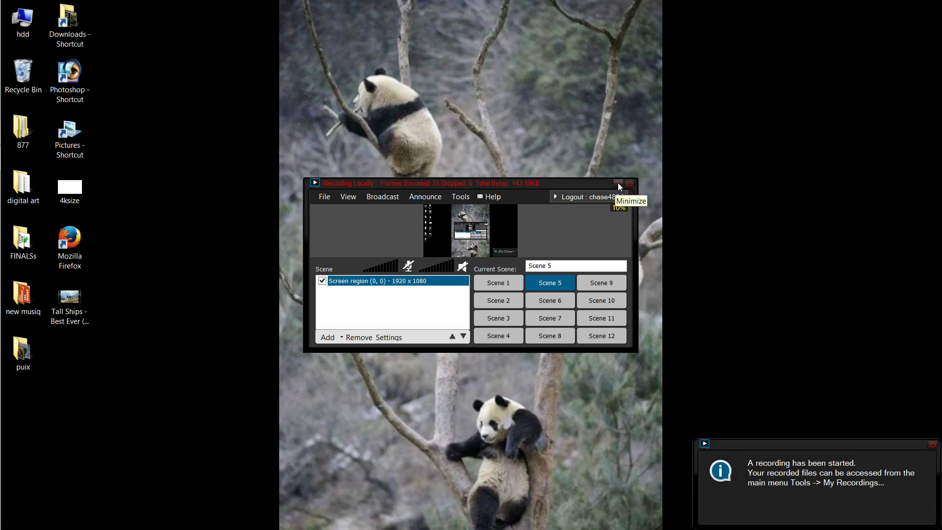
Step: Hide the XSplit recording preview and minimize the recorder window
left_click(348, 196)
left_click(380, 270)
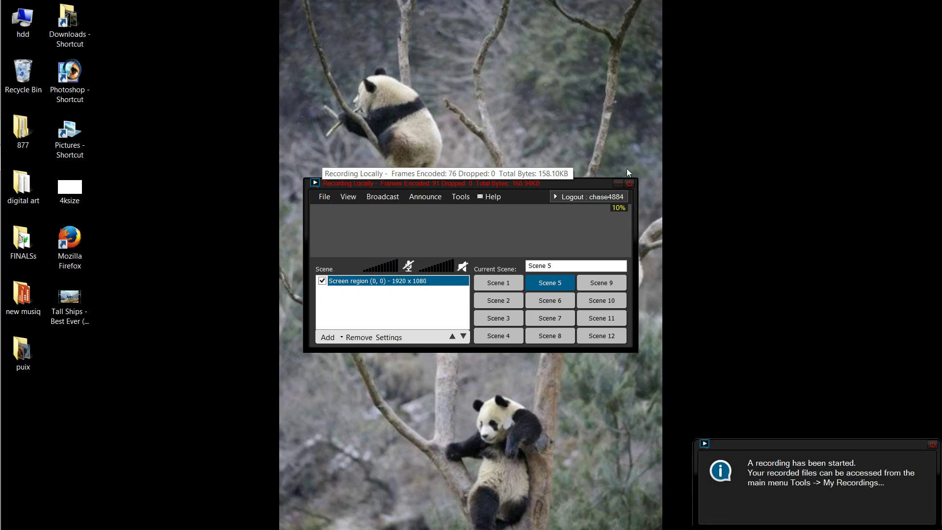
left_click(617, 183)
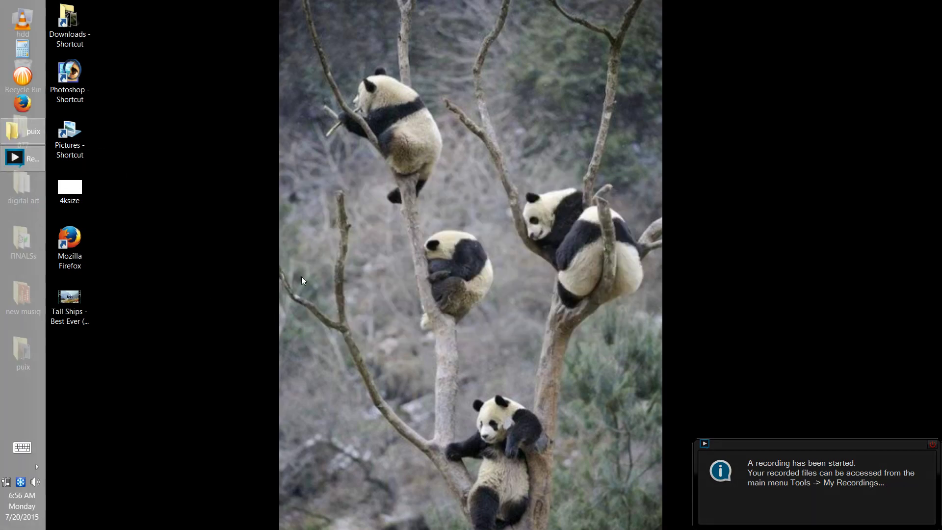
Step: Show the puix picture folder and bring up the open-with options for the YLaG2UH image
left_click(84, 255)
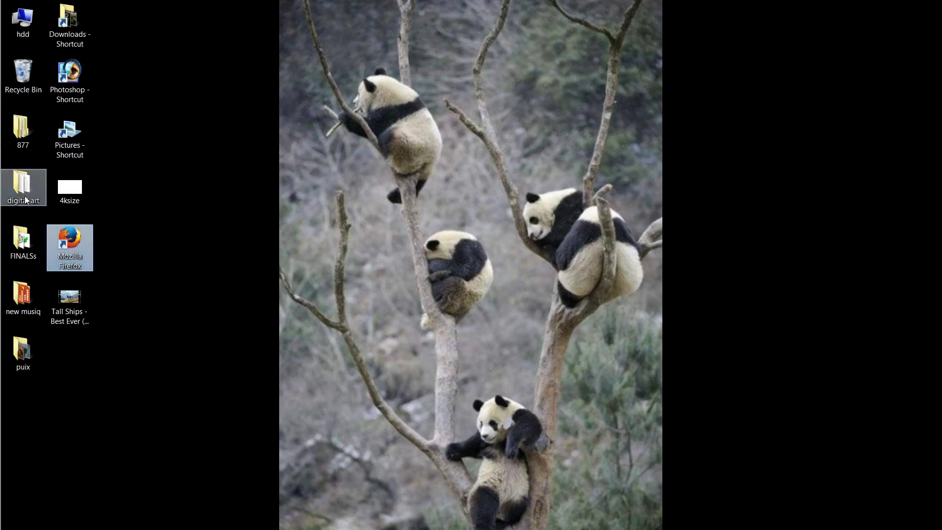
left_click(18, 132)
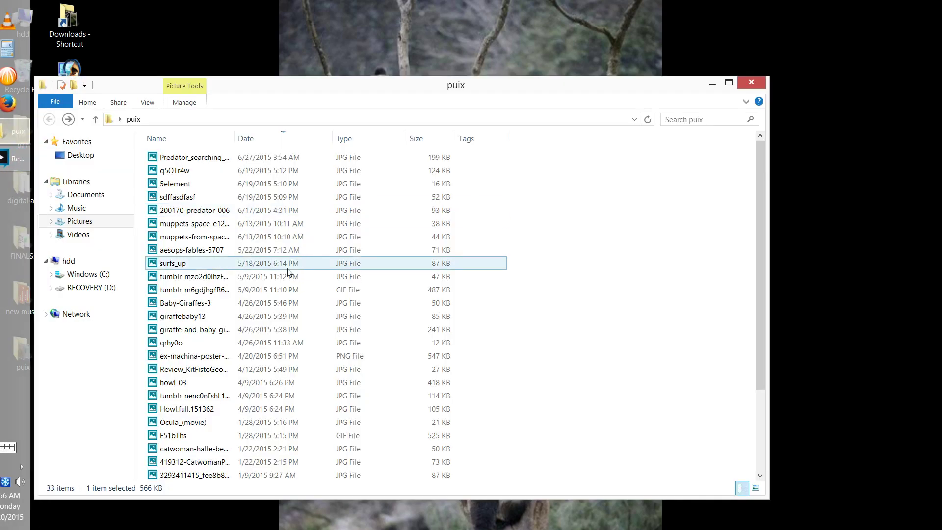
left_click_drag(760, 337, 763, 428)
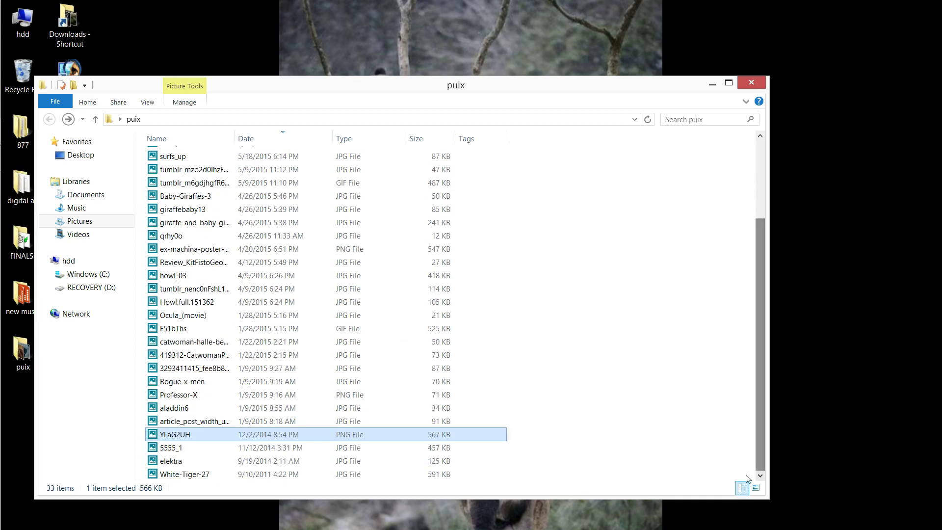
right_click(185, 434)
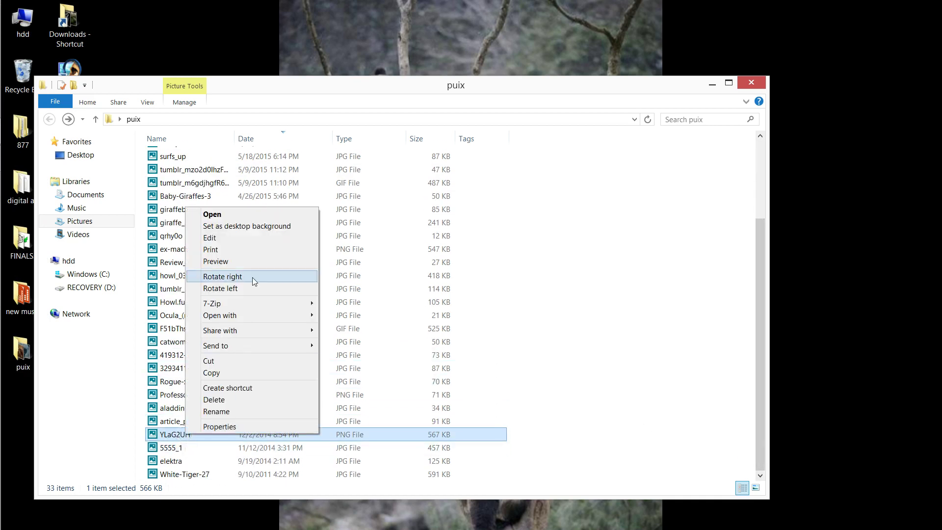
mouse_move(220, 315)
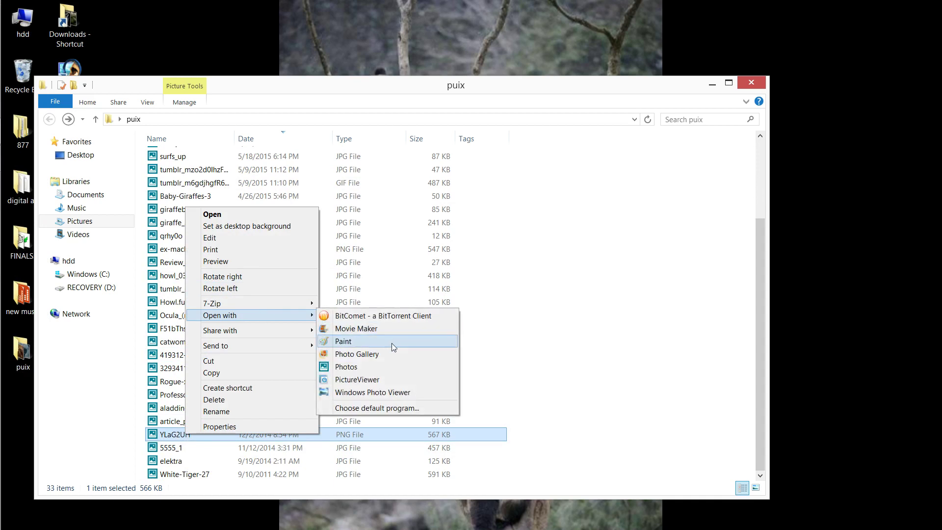
Step: Open YLaG2UH in Paint, cut the entire image to the clipboard, and minimize Paint
left_click(395, 343)
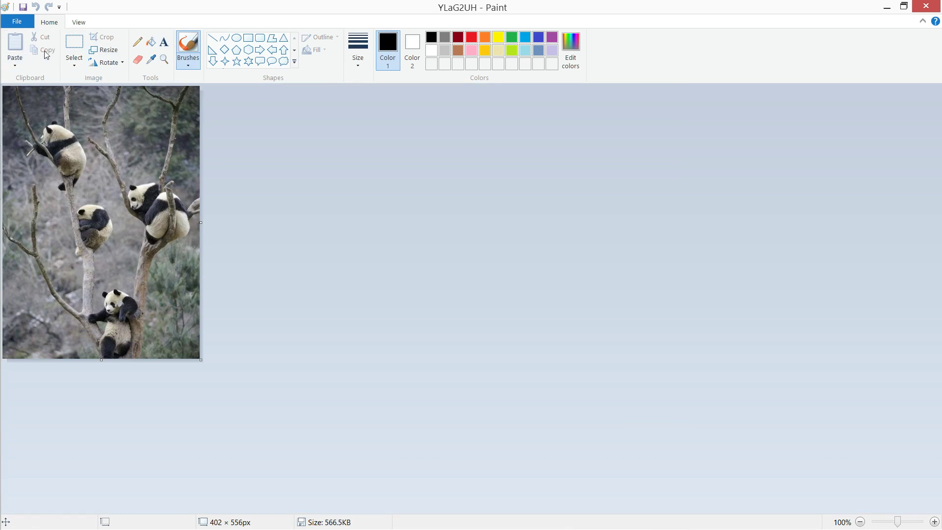
left_click(74, 64)
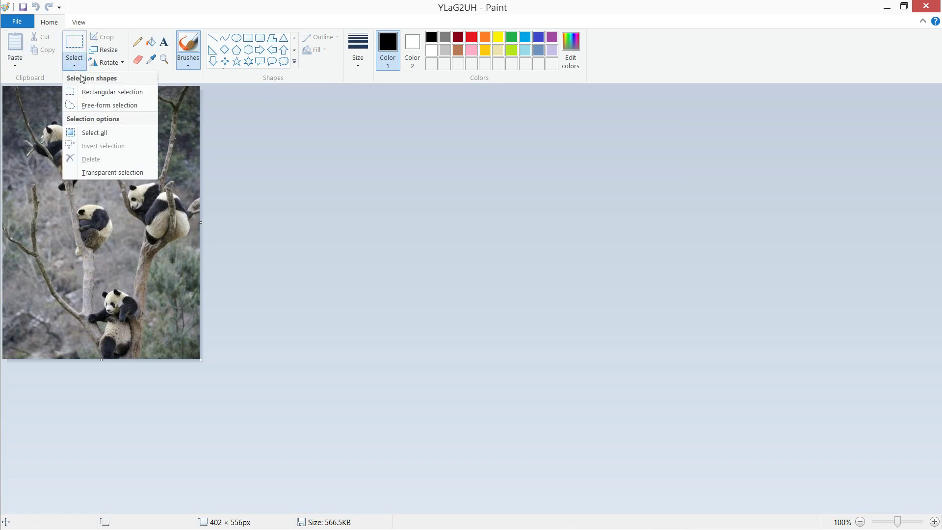
left_click(97, 133)
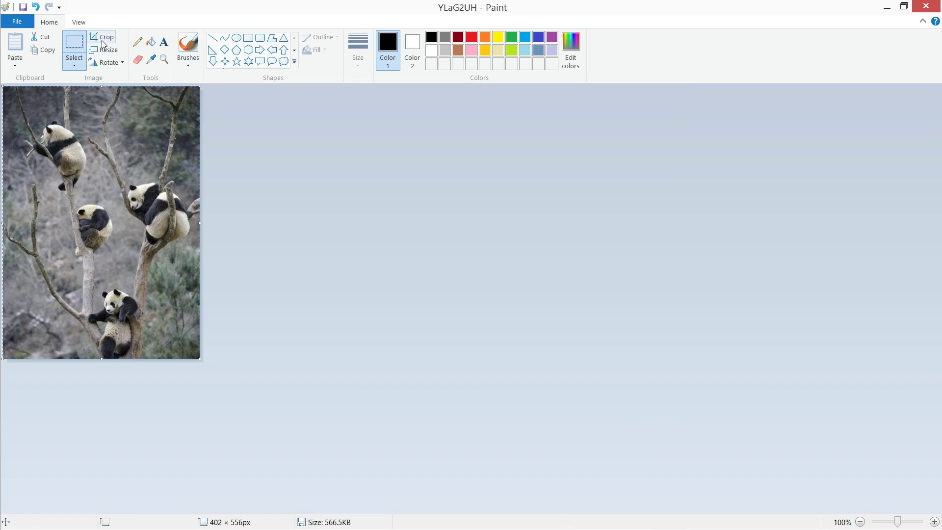
left_click(44, 37)
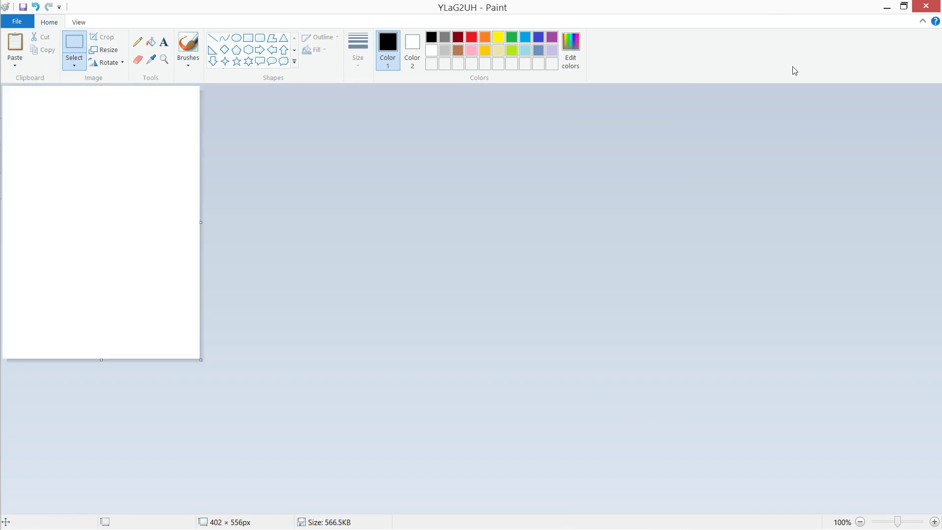
left_click(886, 8)
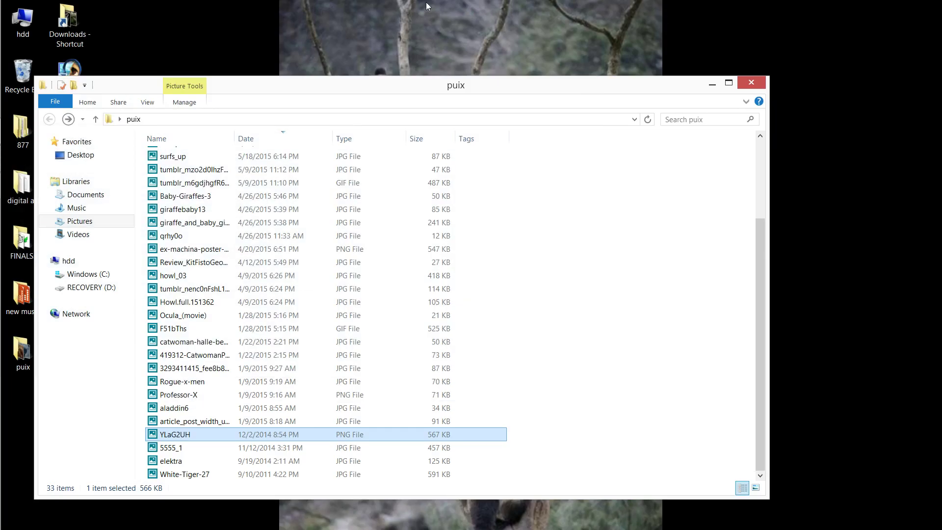
Step: Close the puix folder window and launch Photoshop from its desktop shortcut
left_click(761, 84)
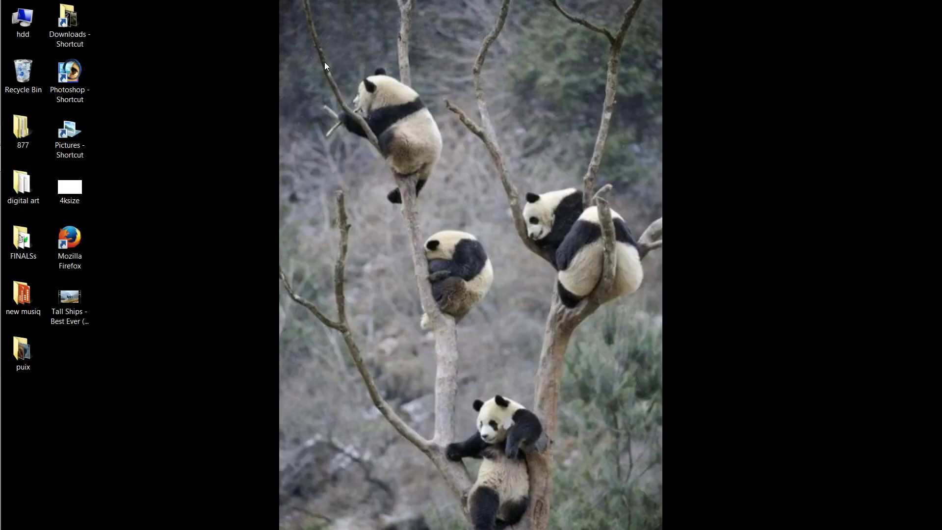
double_click(70, 82)
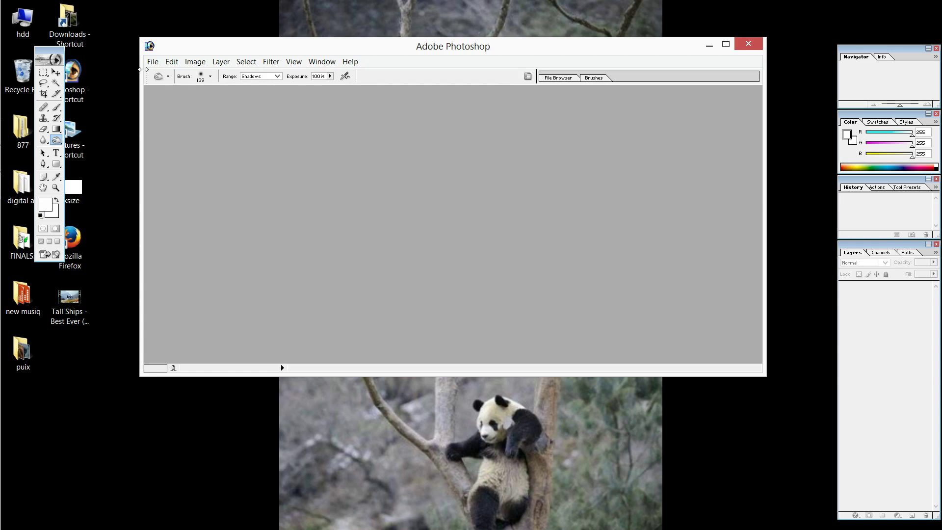
Step: Open 4ksize.psd and paste the panda photo into it as Layer 1
double_click(73, 189)
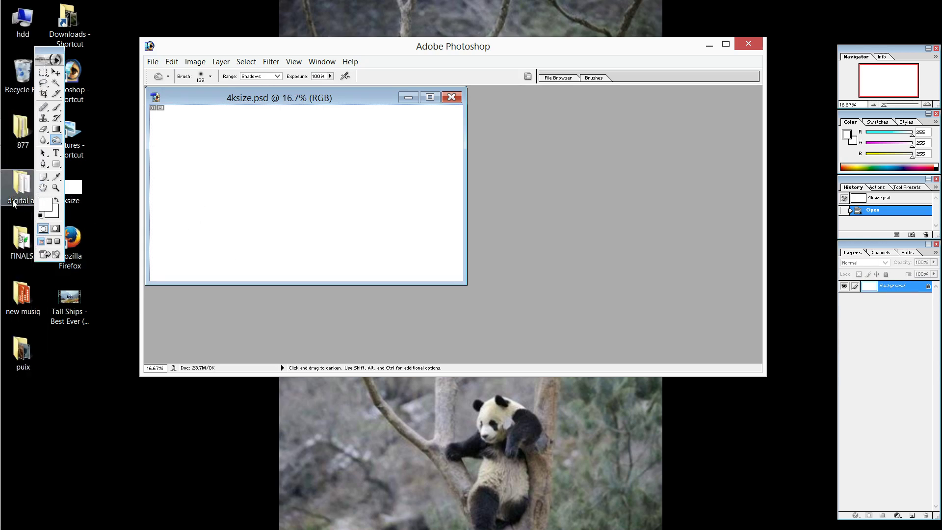
left_click(172, 61)
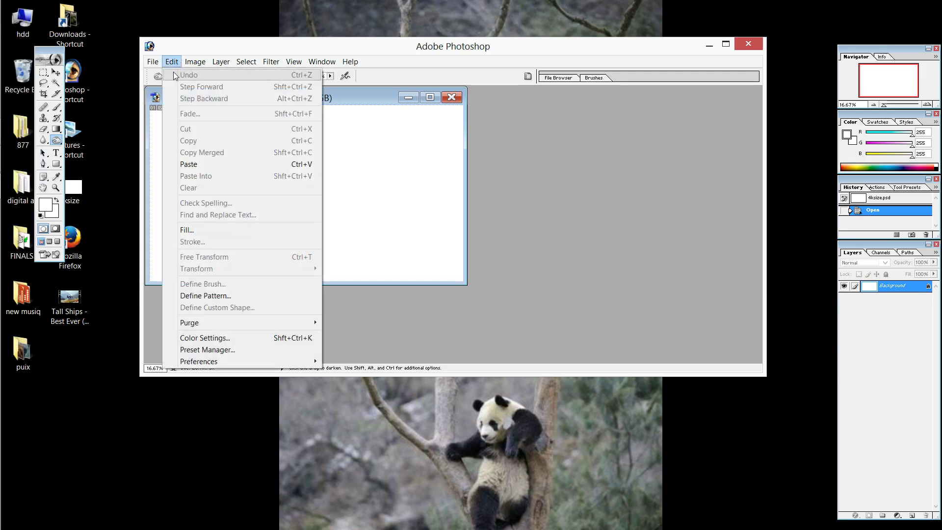
left_click(214, 164)
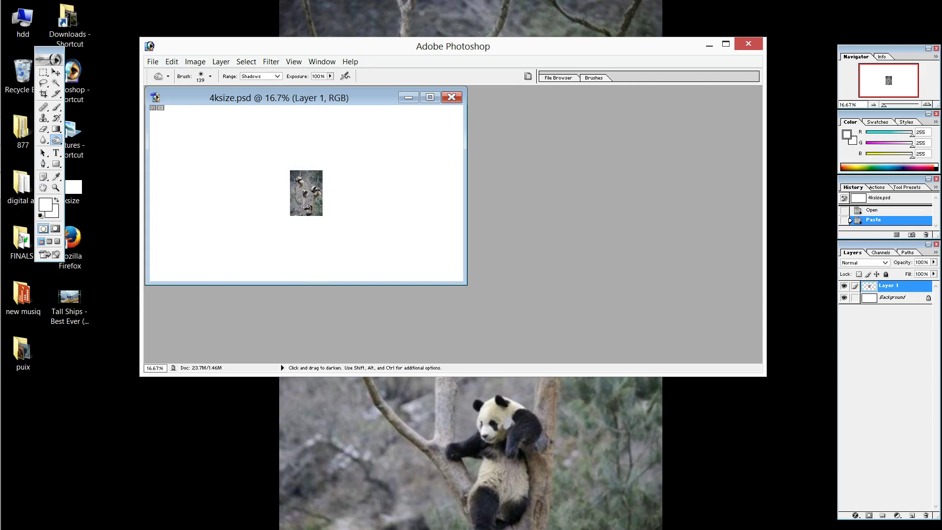
key("ctrl")
Step: Scale the panda photo layer to about 341% and place it along the canvas's right edge
key("ctrl+t")
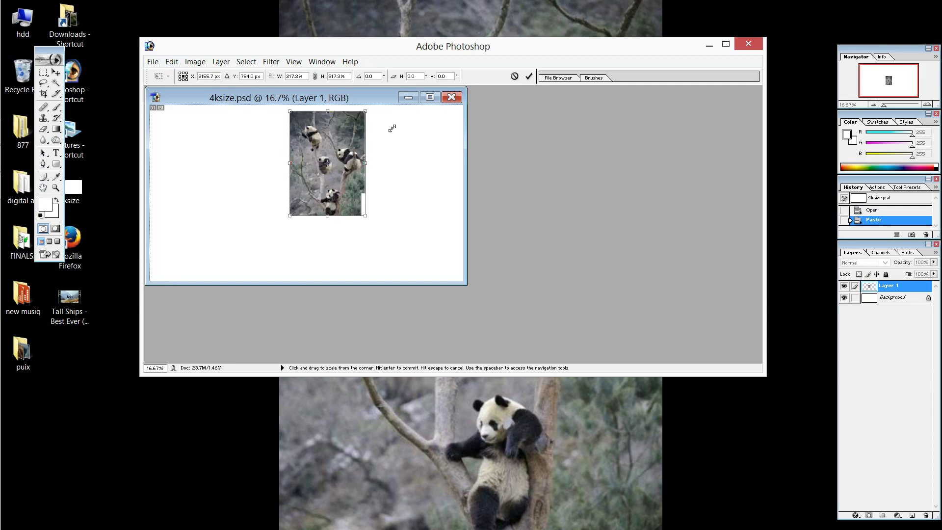
left_click_drag(322, 171, 386, 86)
left_click_drag(329, 167, 381, 214)
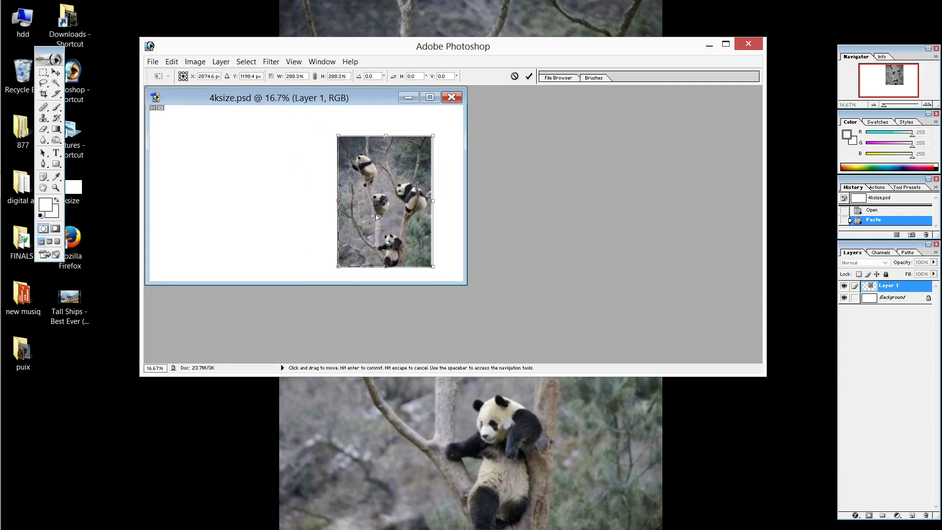
left_click_drag(436, 131, 454, 107)
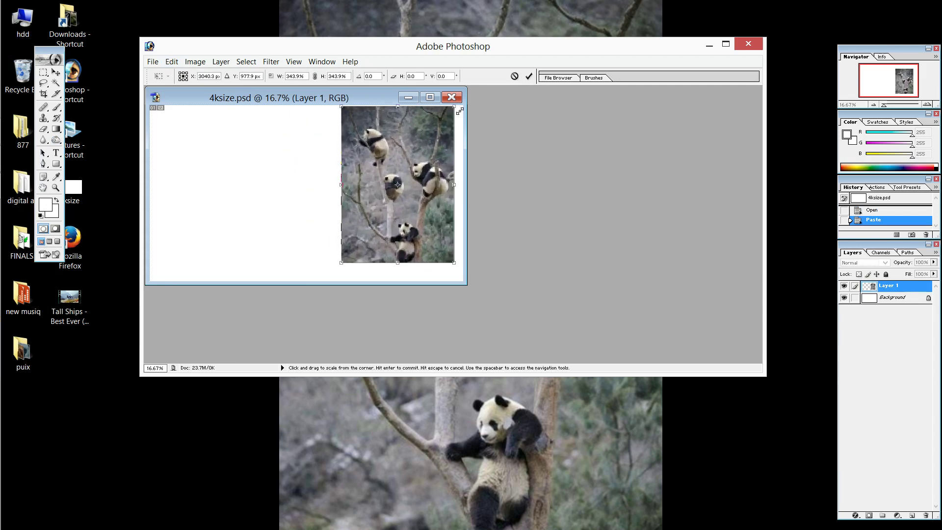
left_click_drag(396, 160, 400, 168)
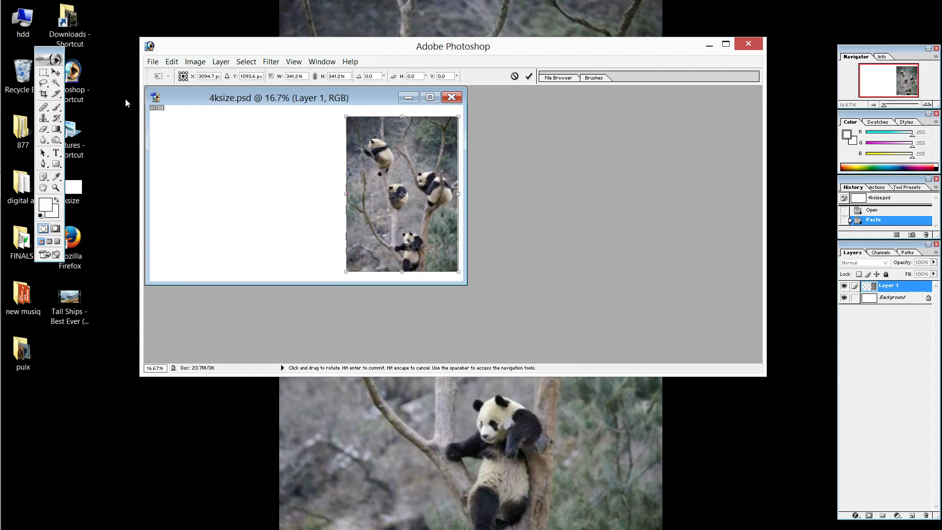
left_click(43, 83)
left_click(405, 179)
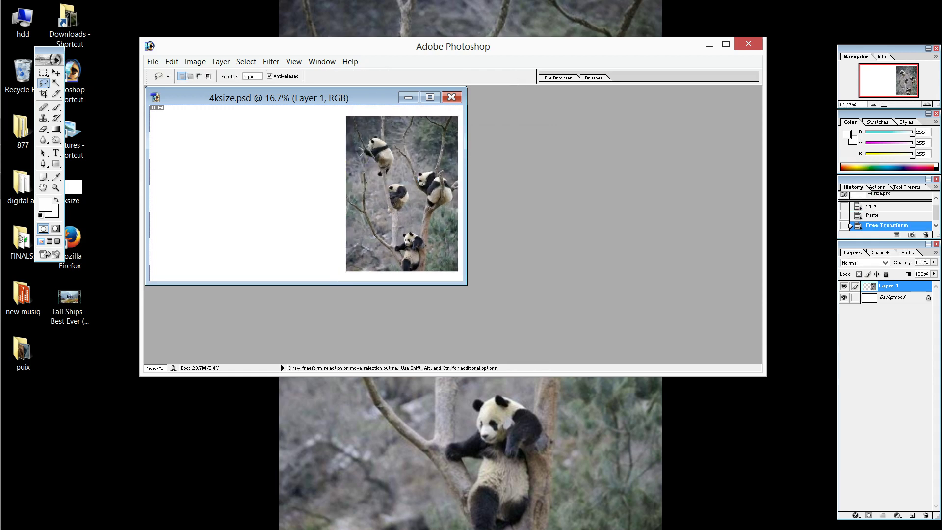
Step: Maximize Photoshop and the document, then move the panda photo left toward the canvas centre
left_click(725, 46)
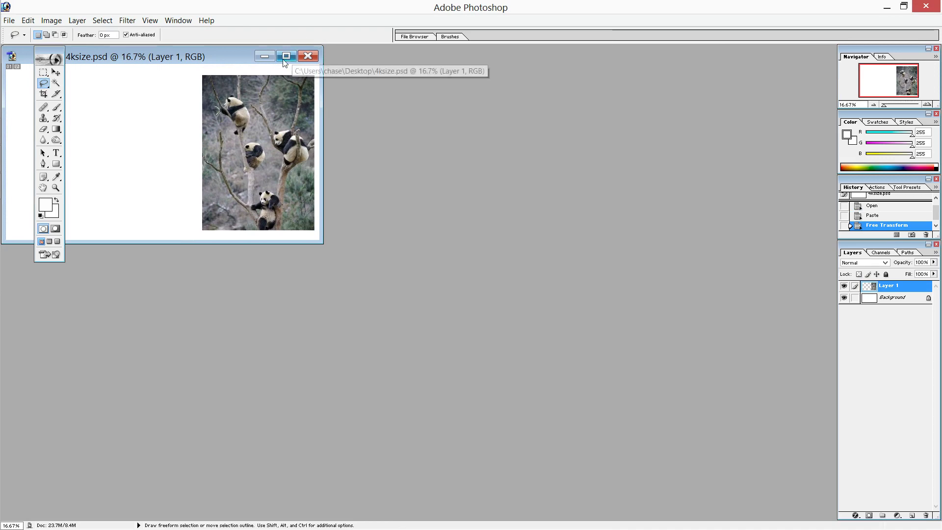
left_click(288, 55)
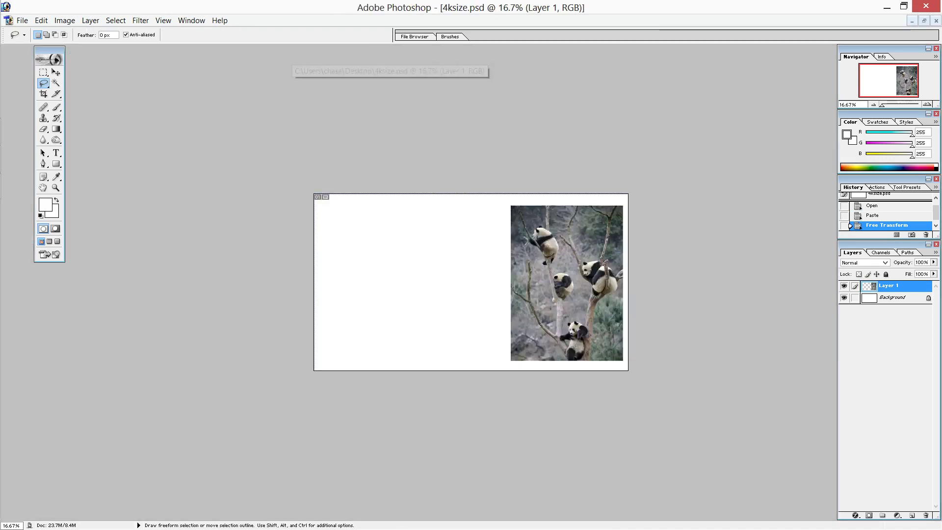
key("ctrl+plus")
key("ctrl+plus")
key("ctrl+plus")
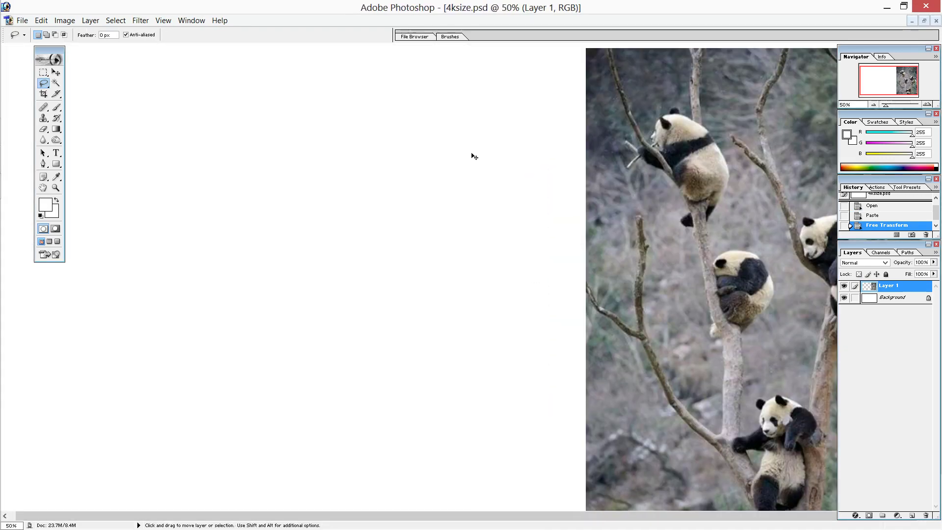
key("ctrl+minus")
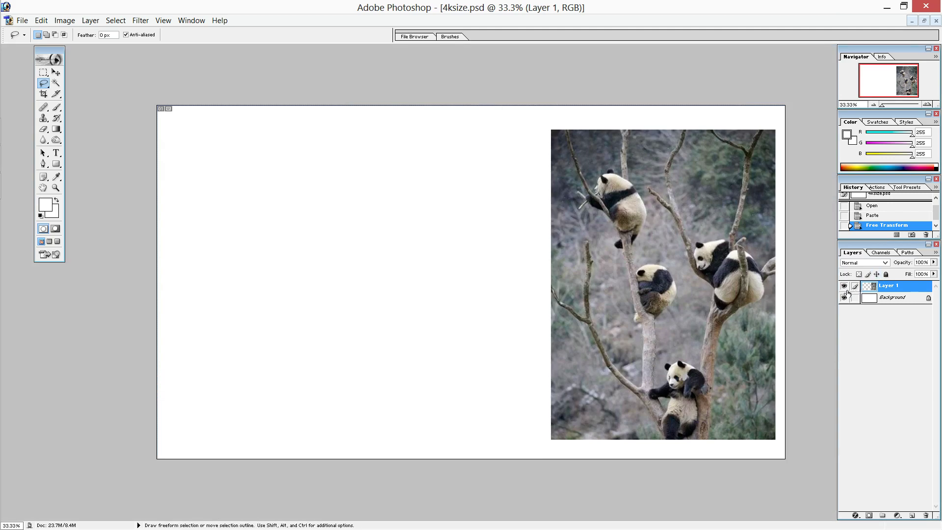
left_click(56, 72)
mouse_move(643, 249)
left_mouse_down()
mouse_move(528, 274)
mouse_move(301, 261)
mouse_move(262, 229)
left_mouse_up()
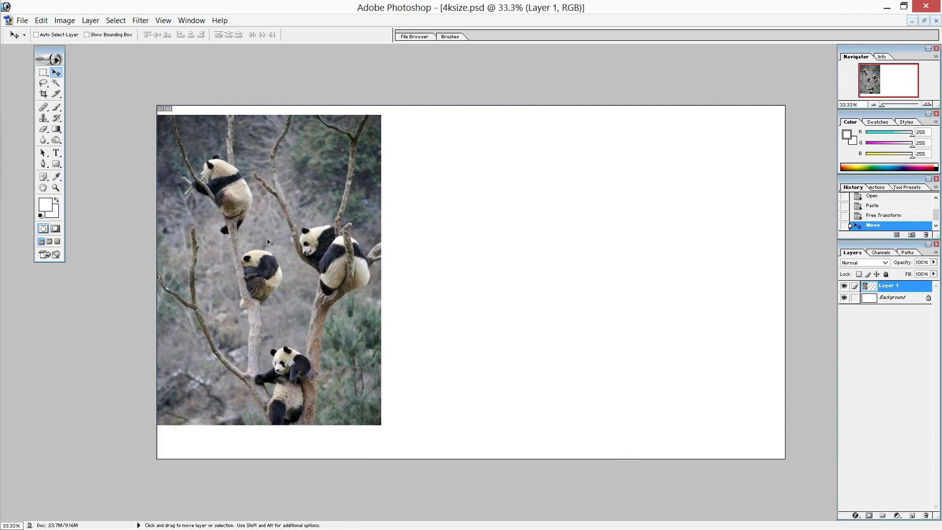
Step: Add an empty Layer 2 above Layer 1 and pick the 44 px round brush
left_click(911, 515)
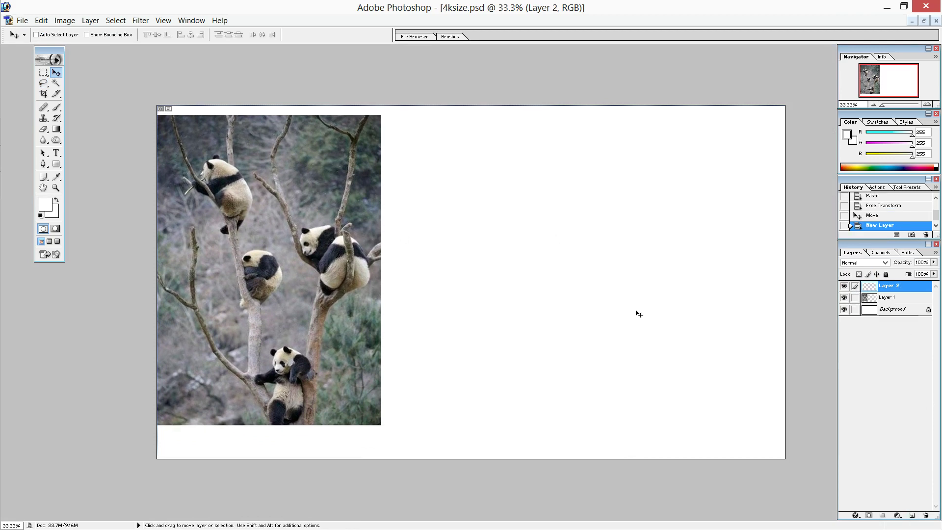
left_click(56, 107)
left_click(66, 35)
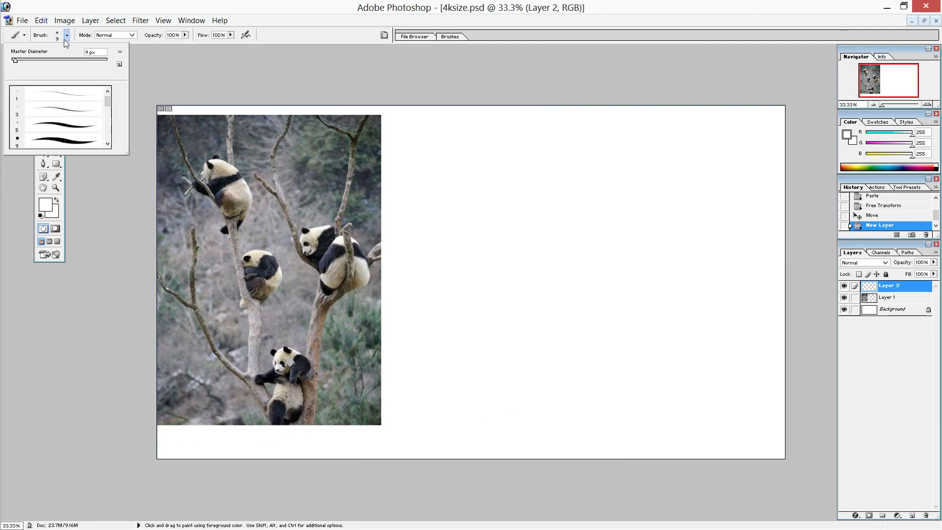
mouse_move(109, 123)
left_mouse_down()
mouse_move(108, 110)
mouse_move(108, 126)
left_mouse_up()
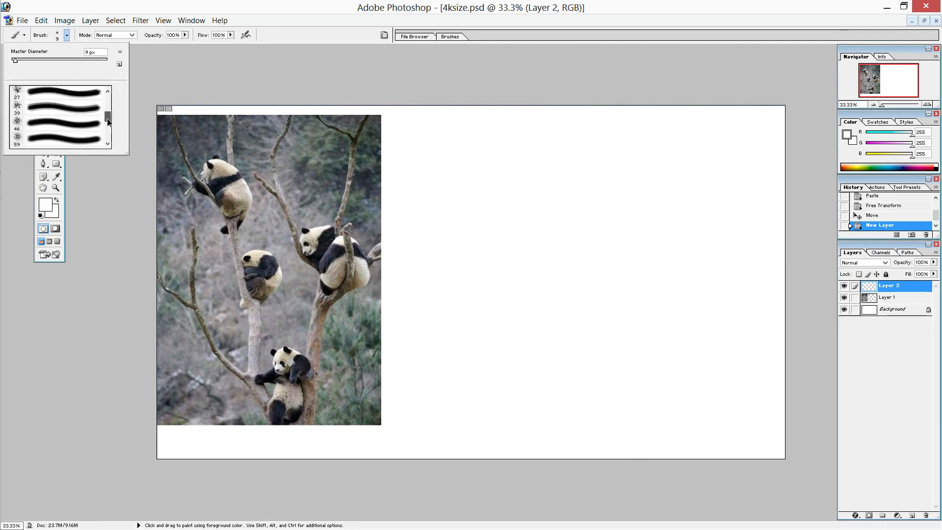
left_click(90, 100)
Step: Set the foreground colour to beige C3BBA5 (R195 G187 B165)
left_click(46, 205)
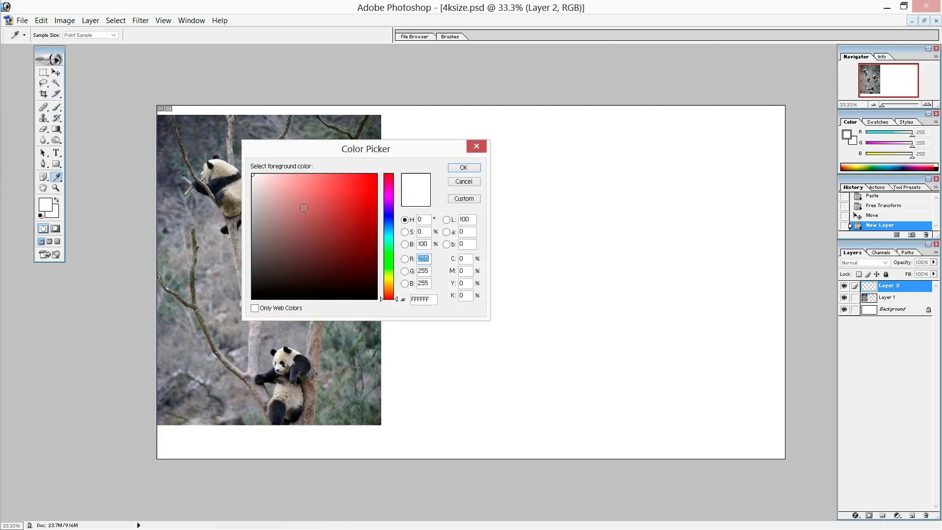
left_click(282, 240)
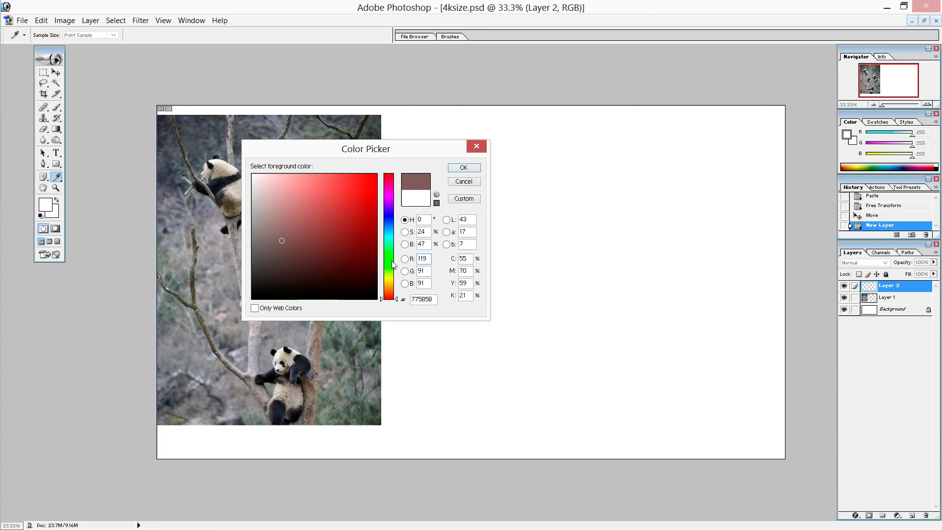
left_click(391, 290)
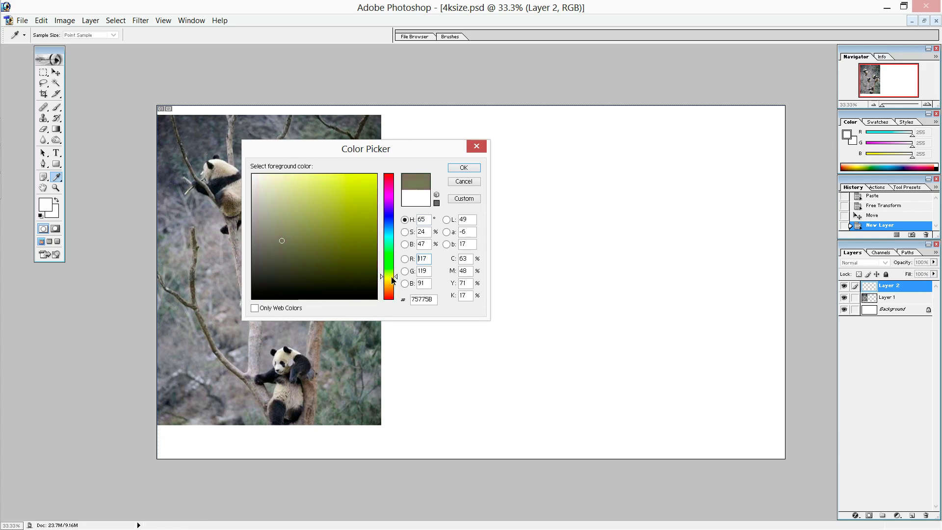
left_click_drag(391, 290, 391, 284)
mouse_move(311, 236)
left_mouse_down()
mouse_move(287, 222)
mouse_move(277, 234)
mouse_move(275, 209)
mouse_move(260, 202)
mouse_move(271, 203)
left_mouse_up()
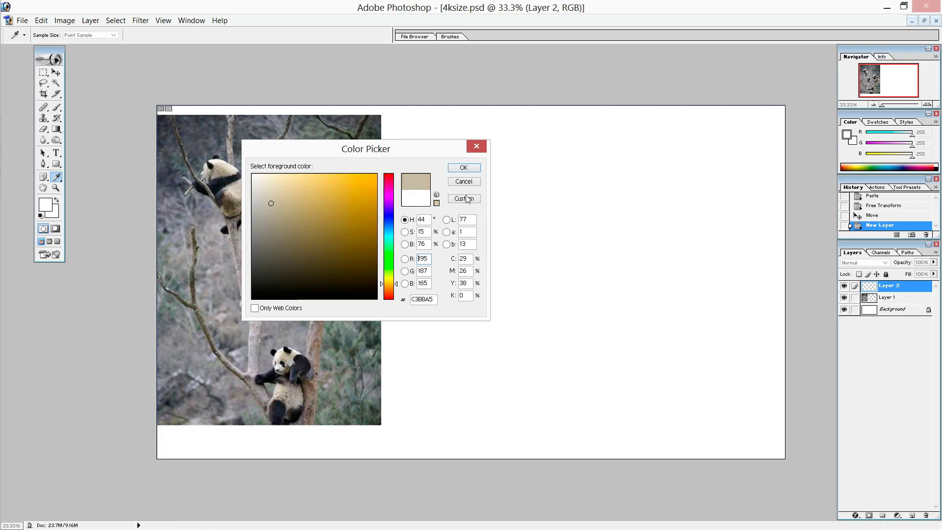
left_click(463, 168)
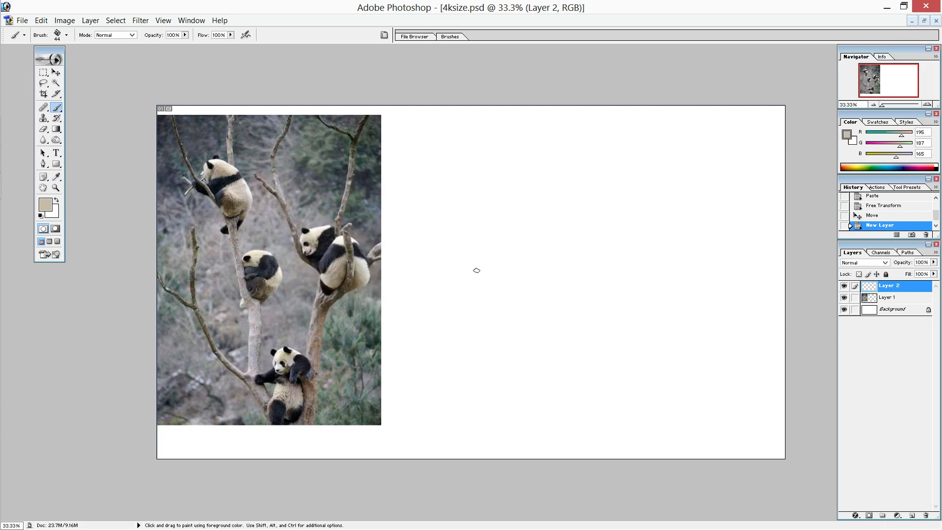
mouse_move(456, 239)
left_mouse_down()
mouse_move(472, 251)
mouse_move(440, 328)
left_mouse_up()
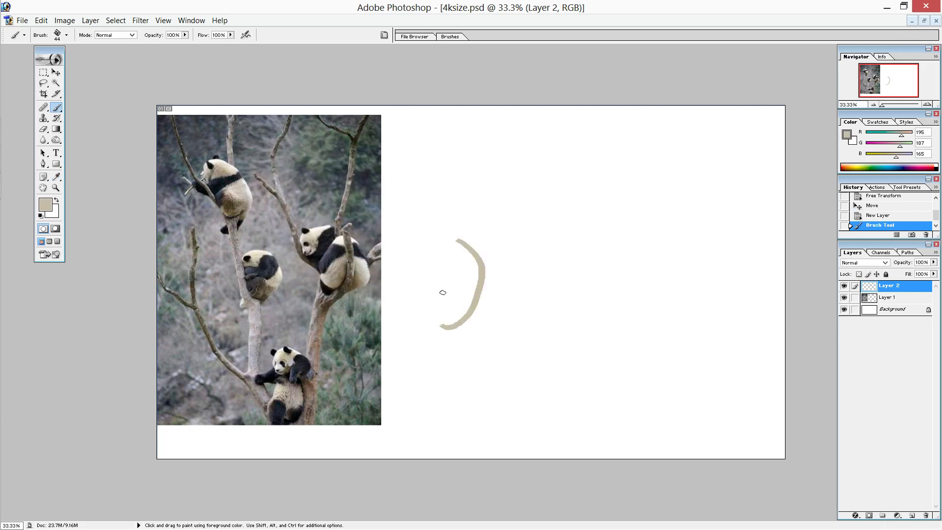
left_click_drag(443, 289, 569, 241)
left_click_drag(503, 220, 495, 334)
left_click_drag(551, 265, 528, 322)
left_click_drag(540, 212, 537, 202)
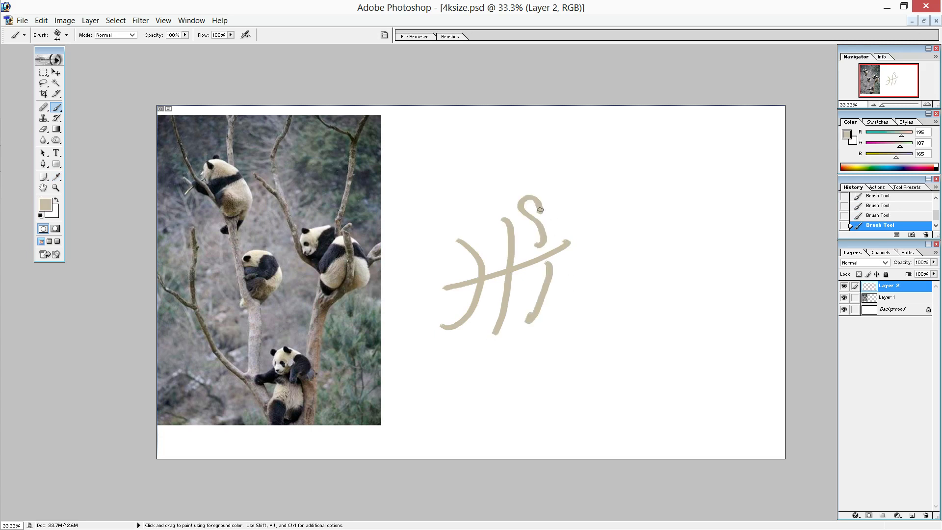
left_click_drag(540, 209, 537, 251)
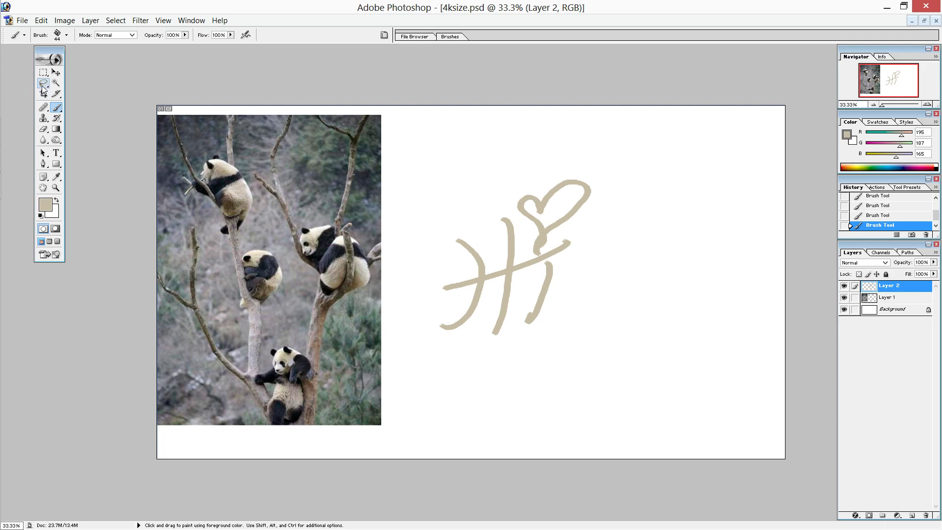
left_click(43, 85)
left_click_drag(430, 190, 512, 366)
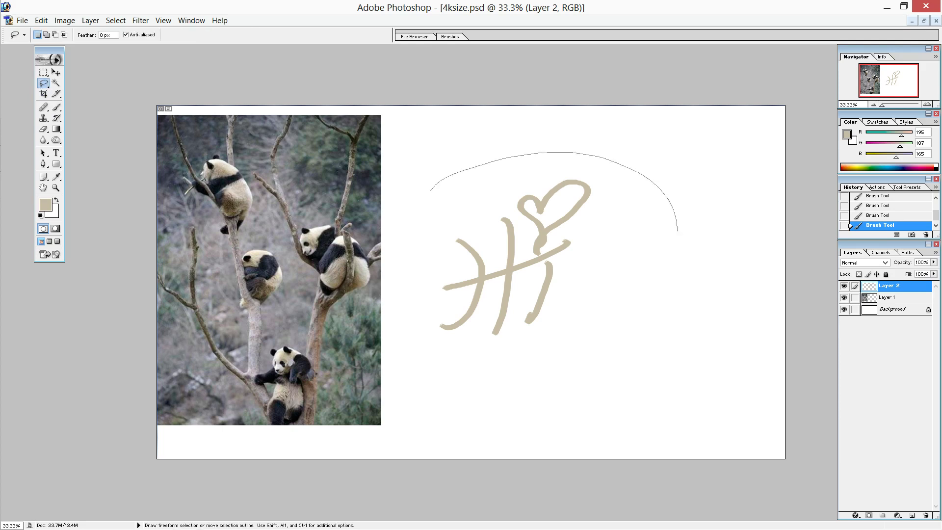
left_click_drag(426, 347, 422, 208)
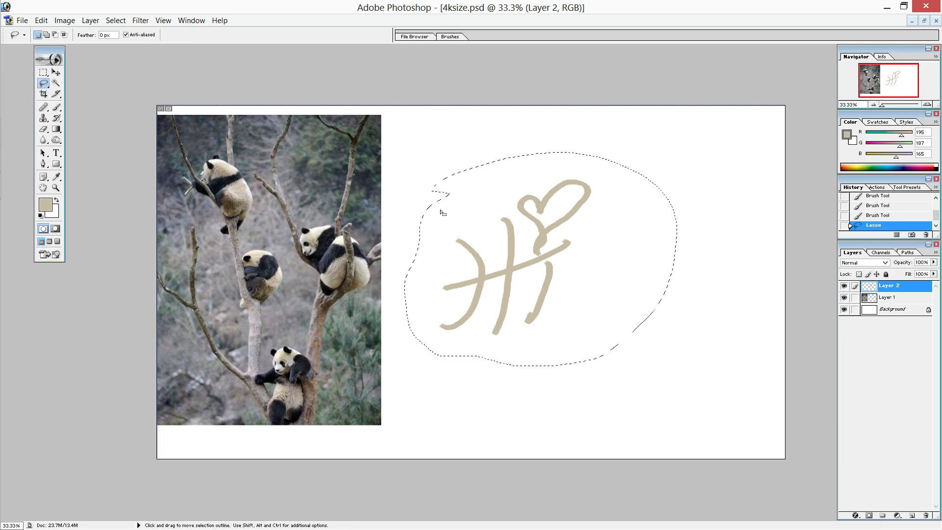
key("Delete")
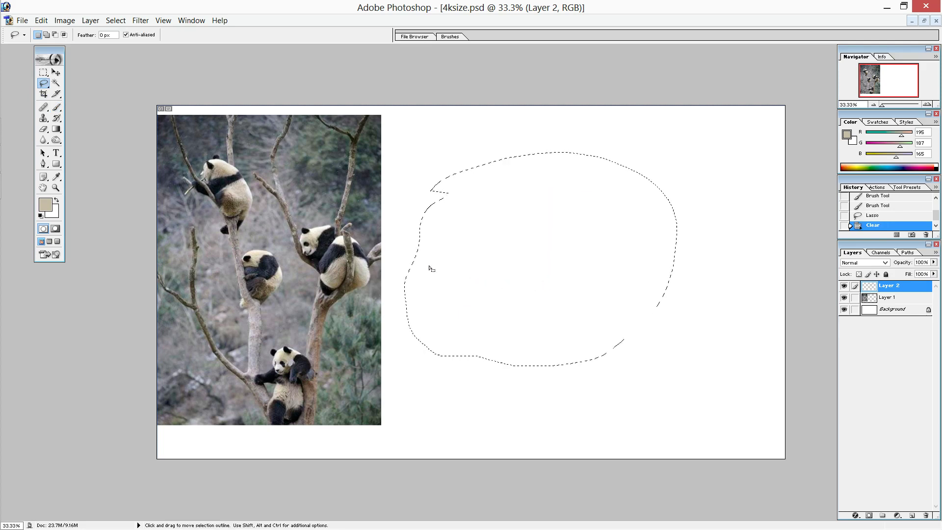
key("ctrl+d")
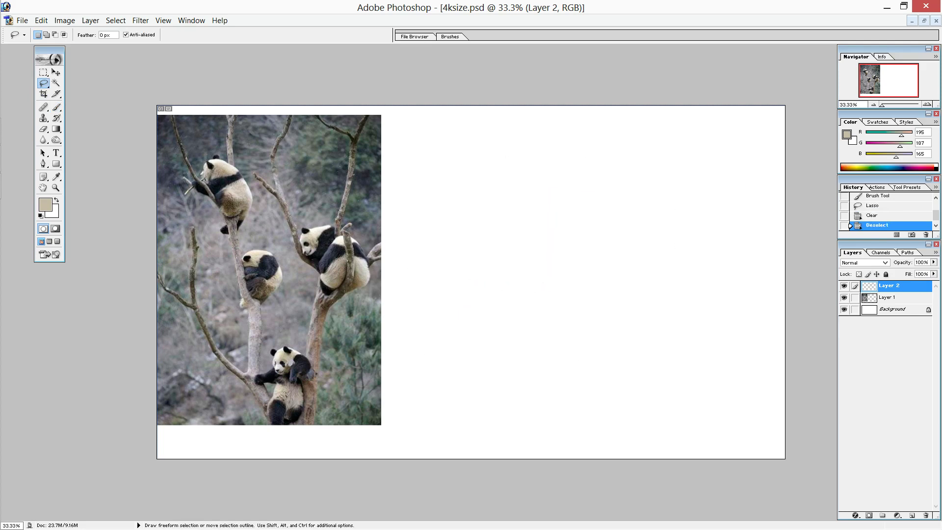
Step: Enlarge the brush to 75 px and paint a long winding beige branch up from the canvas bottom
left_click(56, 107)
left_click(66, 35)
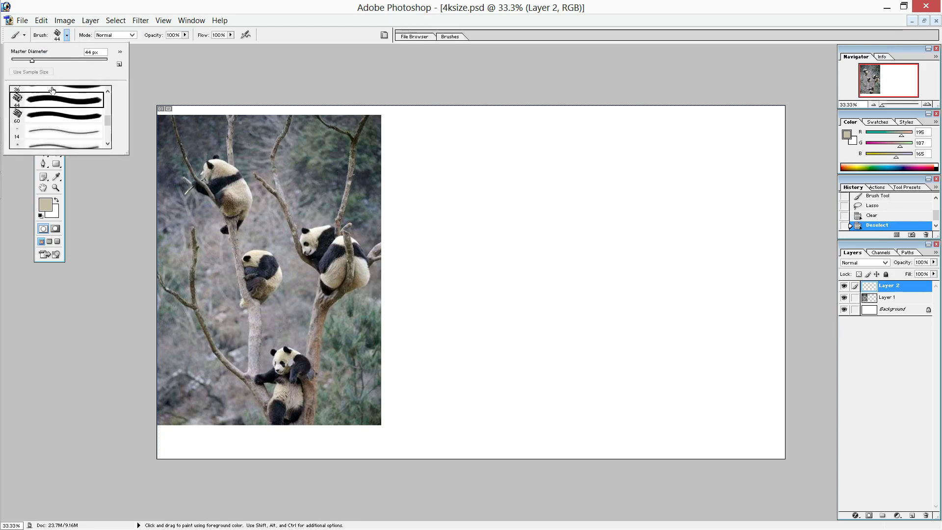
left_click(43, 60)
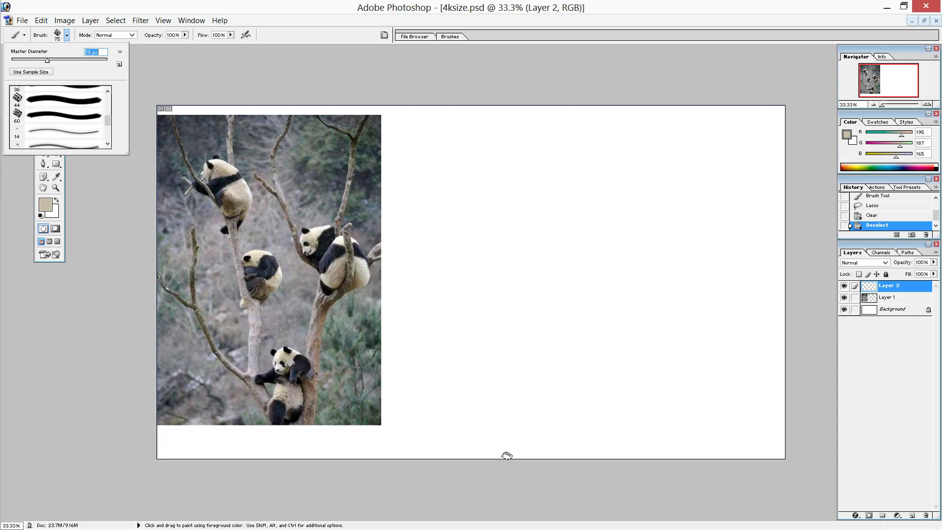
mouse_move(521, 459)
left_mouse_down()
mouse_move(479, 392)
mouse_move(422, 342)
mouse_move(401, 297)
mouse_move(396, 190)
left_mouse_up()
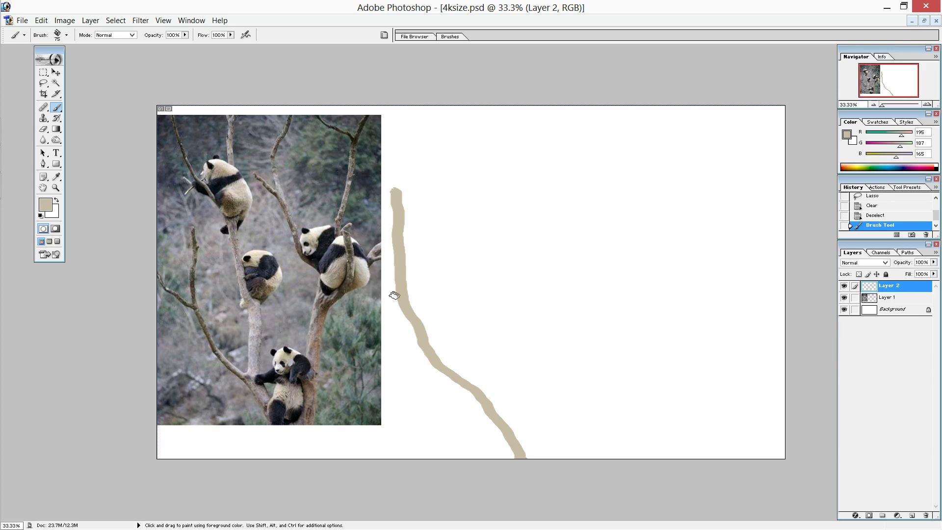
Step: Paint a side limb toward the panda photo, extend the top, and widen the trunk base
mouse_move(400, 297)
left_mouse_down()
mouse_move(346, 243)
mouse_move(338, 217)
left_mouse_up()
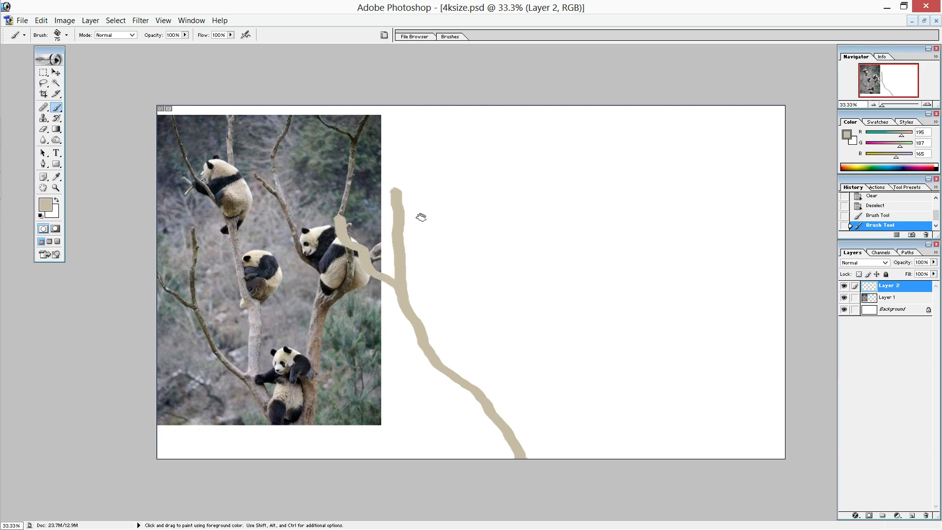
left_click_drag(396, 166, 395, 209)
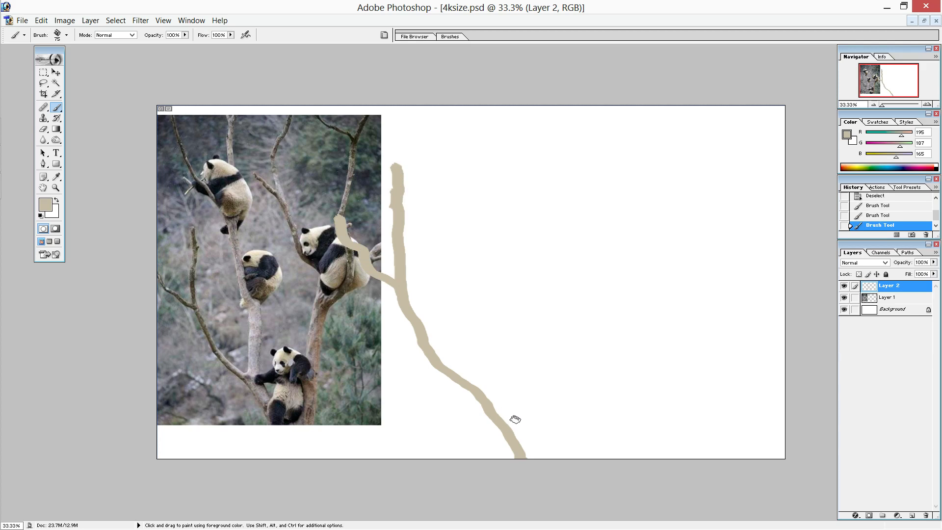
left_click_drag(492, 403, 526, 451)
left_click_drag(493, 402, 527, 449)
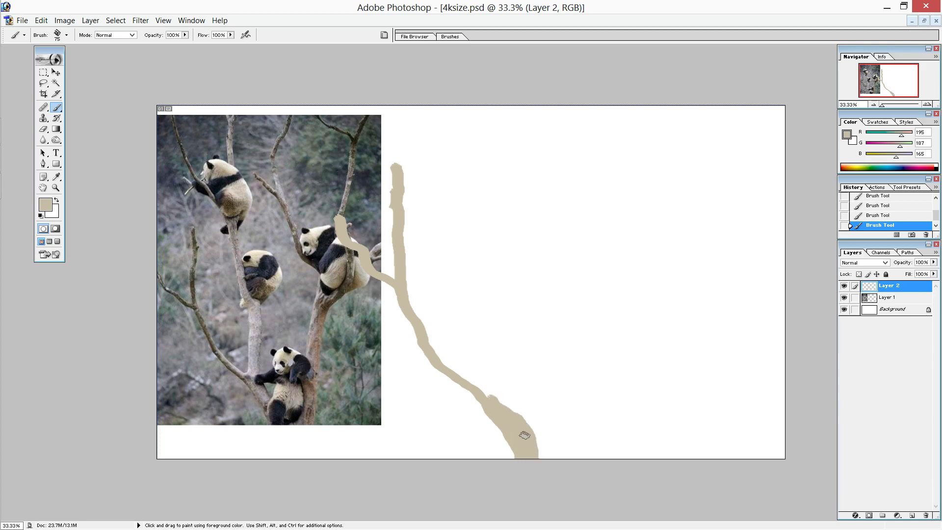
mouse_move(416, 316)
left_mouse_down()
mouse_move(449, 365)
mouse_move(481, 386)
left_mouse_up()
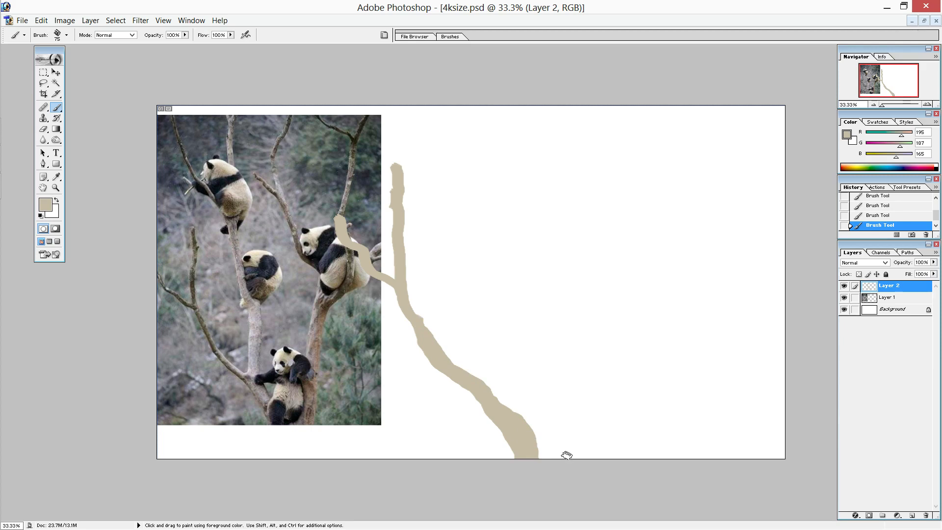
mouse_move(532, 443)
left_mouse_down()
mouse_move(557, 462)
mouse_move(569, 438)
mouse_move(583, 434)
mouse_move(573, 458)
mouse_move(579, 437)
mouse_move(559, 442)
mouse_move(576, 411)
left_mouse_up()
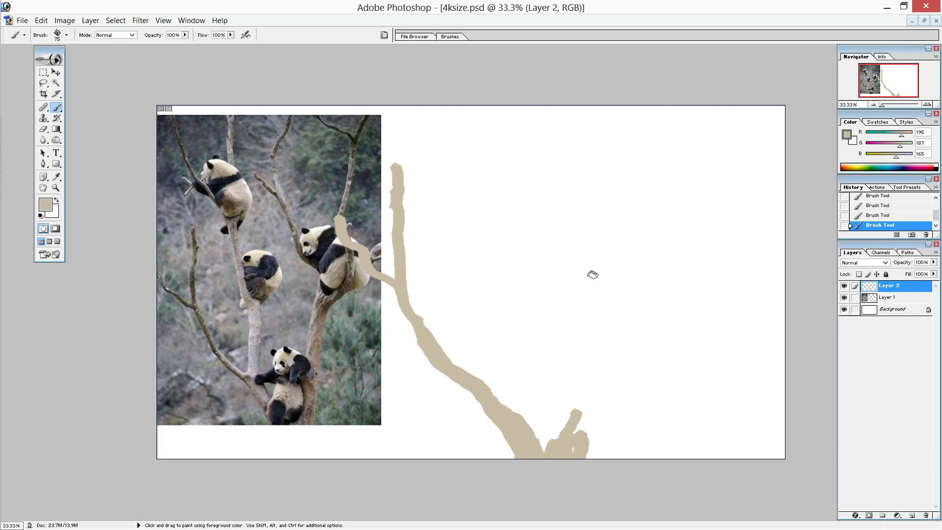
Step: Paint a second trunk on the right from its base, plus a small side branch between trunks
mouse_move(595, 281)
left_mouse_down()
mouse_move(548, 447)
mouse_move(597, 281)
left_mouse_up()
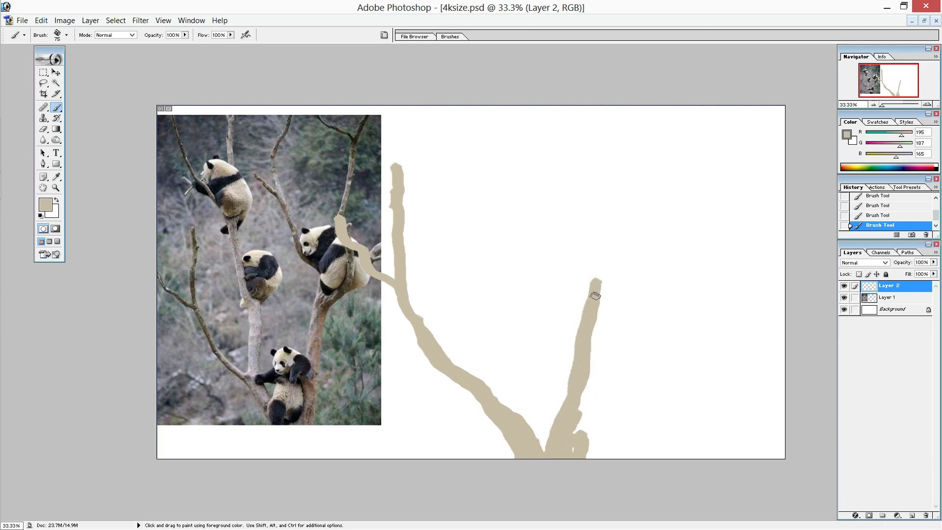
left_click_drag(578, 447, 599, 290)
left_click_drag(584, 391, 572, 446)
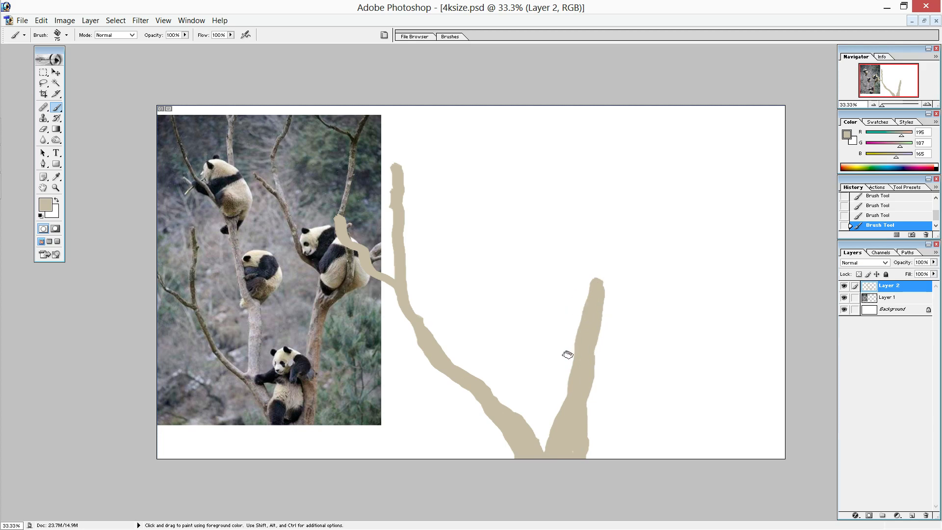
left_click_drag(549, 386, 565, 395)
left_click_drag(548, 386, 558, 406)
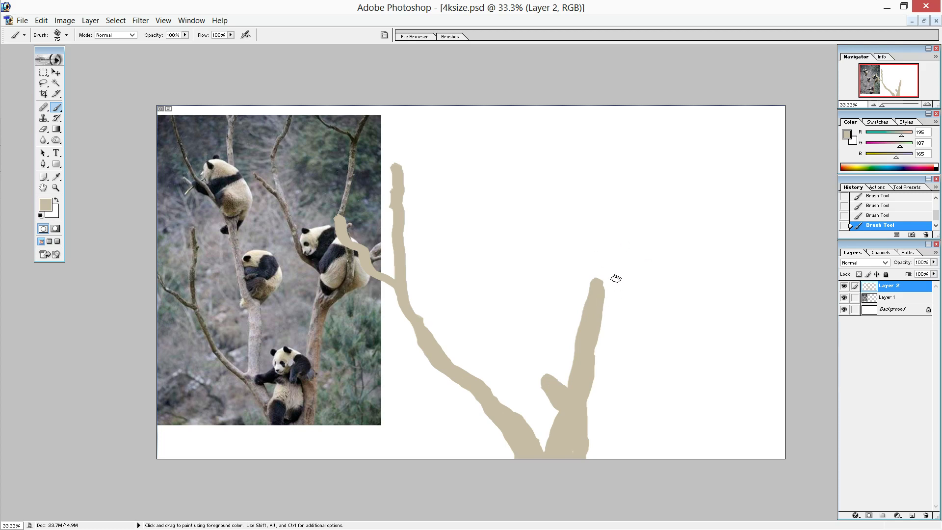
Step: Extend the right branch up to the canvas top with a fork, smoothing its curve
mouse_move(598, 285)
left_mouse_down()
mouse_move(656, 242)
mouse_move(647, 137)
mouse_move(639, 122)
mouse_move(617, 117)
left_mouse_up()
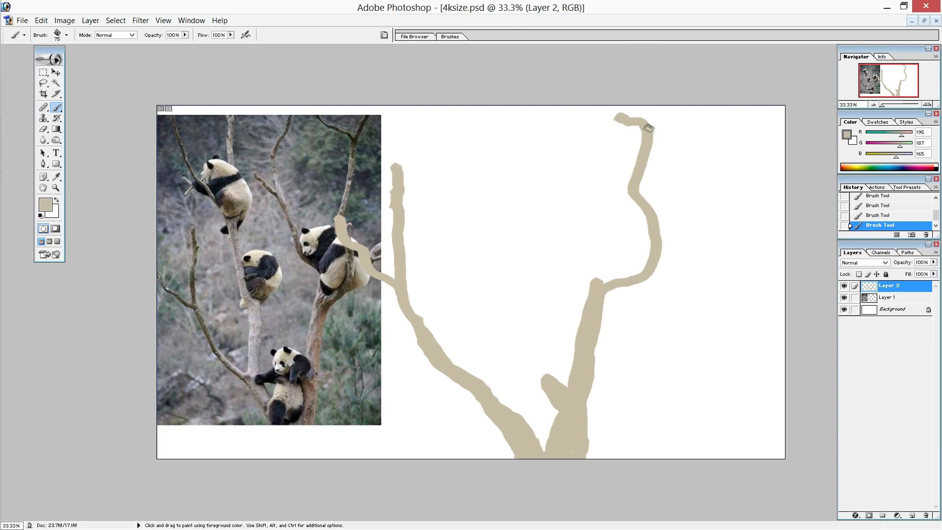
left_click_drag(650, 128, 668, 106)
left_click_drag(597, 290, 639, 265)
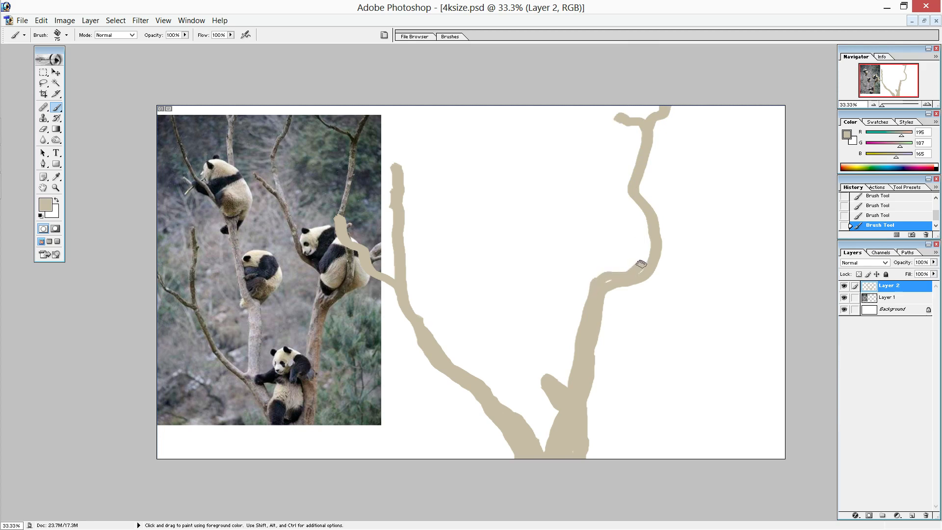
left_click_drag(639, 265, 656, 230)
mouse_move(594, 284)
left_mouse_down()
mouse_move(648, 248)
mouse_move(655, 229)
left_mouse_up()
left_click_drag(607, 283, 656, 217)
left_click_drag(646, 214, 638, 181)
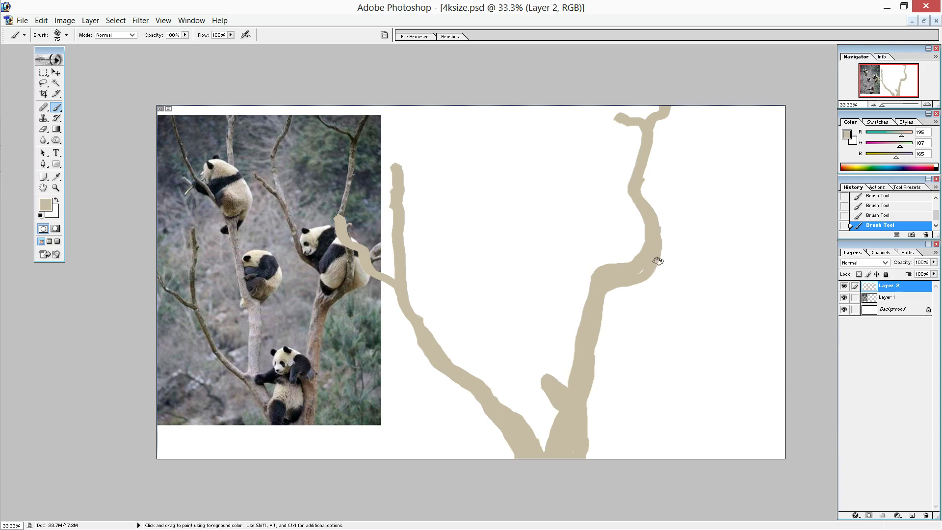
Step: Add a thin twig spreading right from the right branch and fill the junction
left_click_drag(648, 261, 749, 216)
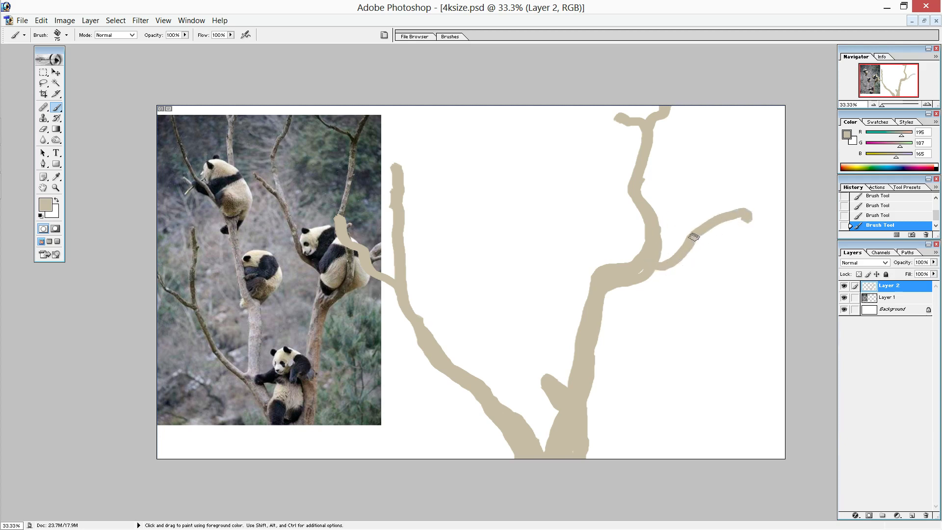
left_click_drag(694, 237, 768, 227)
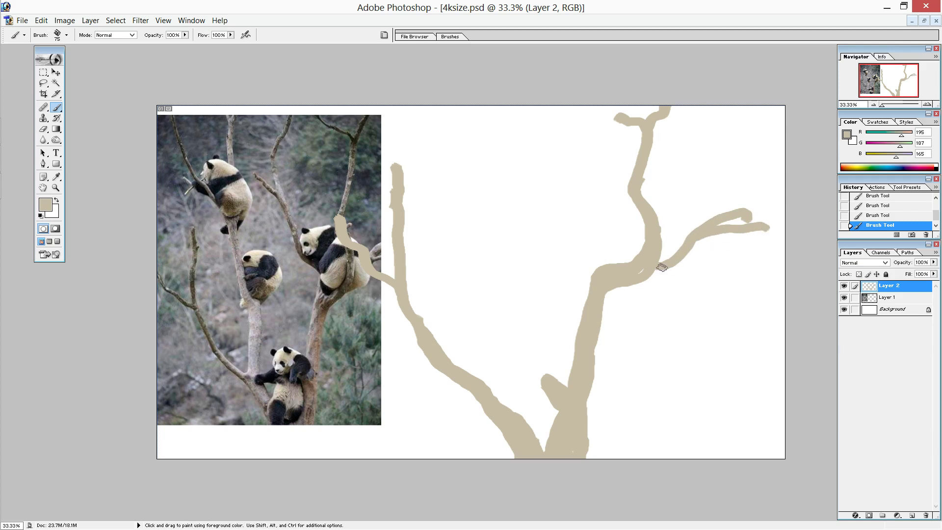
left_click_drag(663, 268, 678, 250)
Step: Toggle Layer 2's visibility to compare the image with and without the branches
left_click(843, 286)
left_click(844, 286)
left_click(843, 286)
left_click(843, 286)
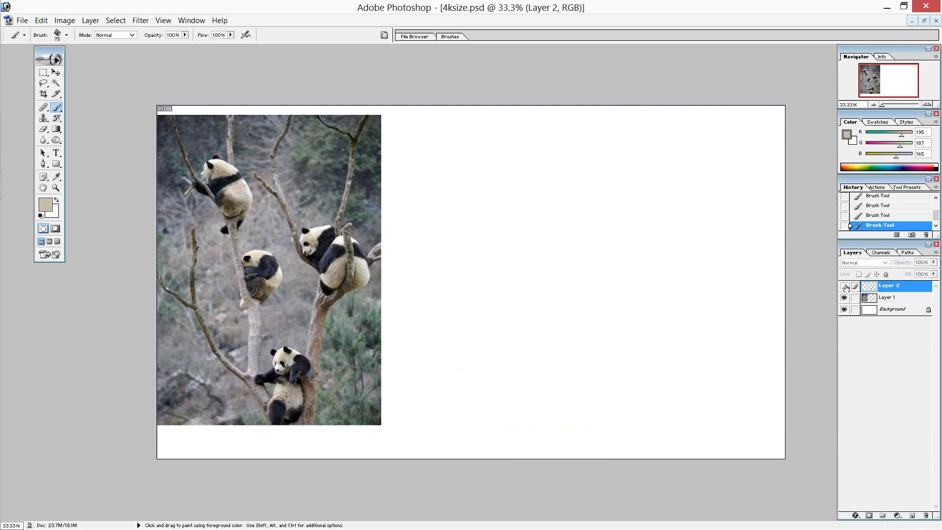
Step: Erase a gap in the upper right branch, separating its top part from below
left_click(43, 129)
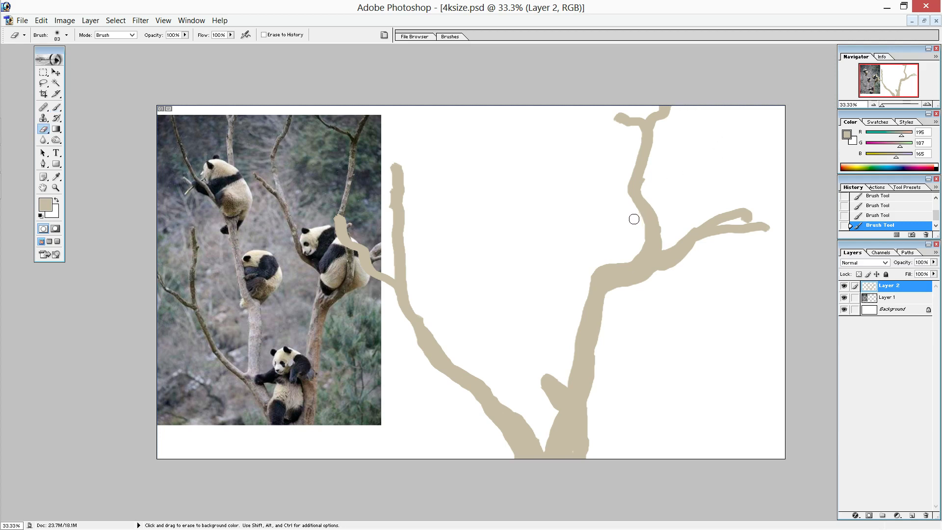
left_click_drag(634, 210, 639, 195)
left_click(636, 198)
left_click_drag(651, 178, 623, 206)
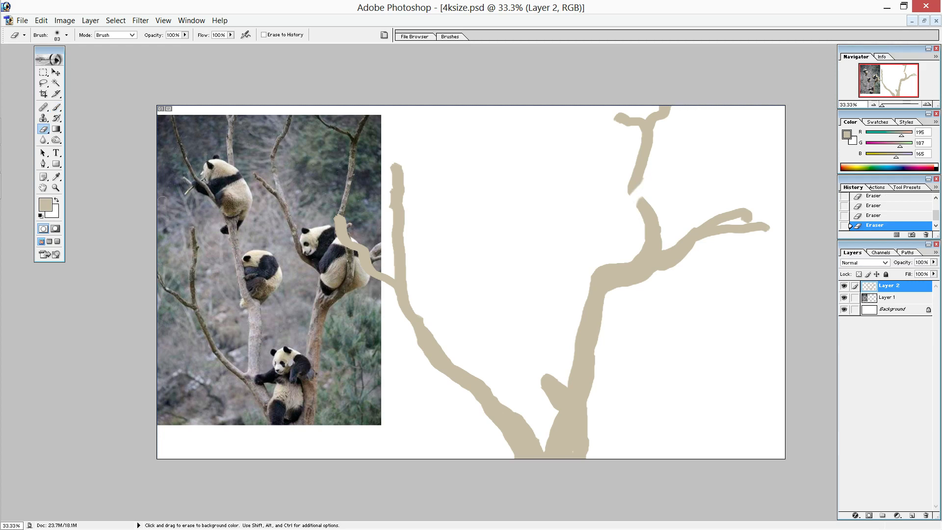
left_click(56, 107)
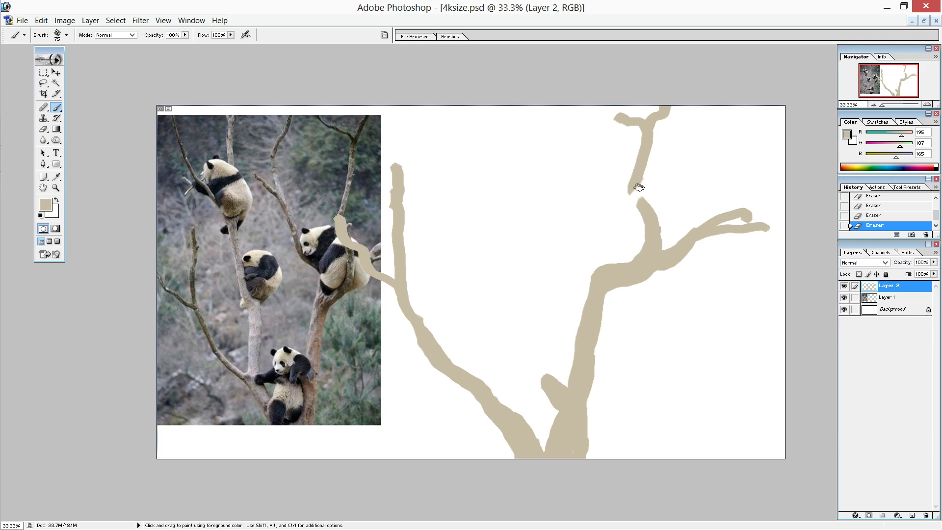
Step: Paint a thick new limb from the right fork up toward the top, with a small rising twig
left_click_drag(595, 274, 636, 162)
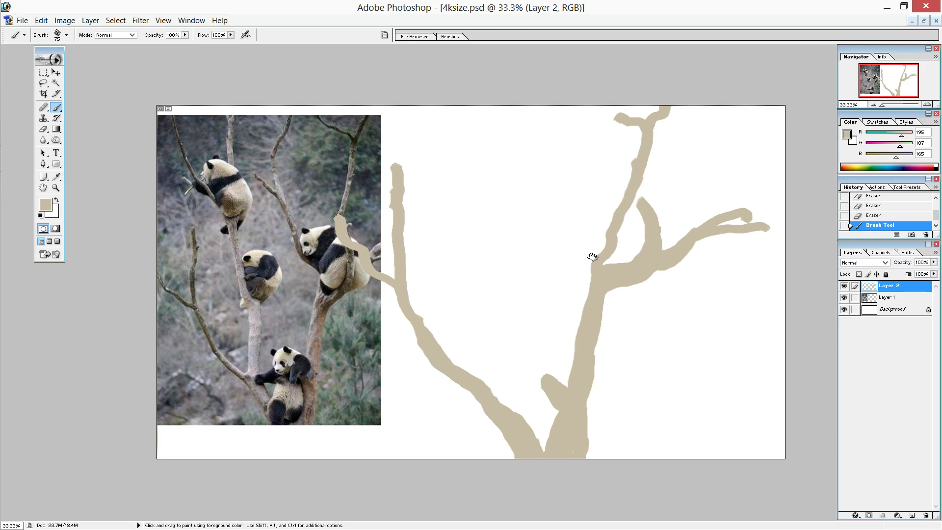
left_click_drag(593, 257, 636, 171)
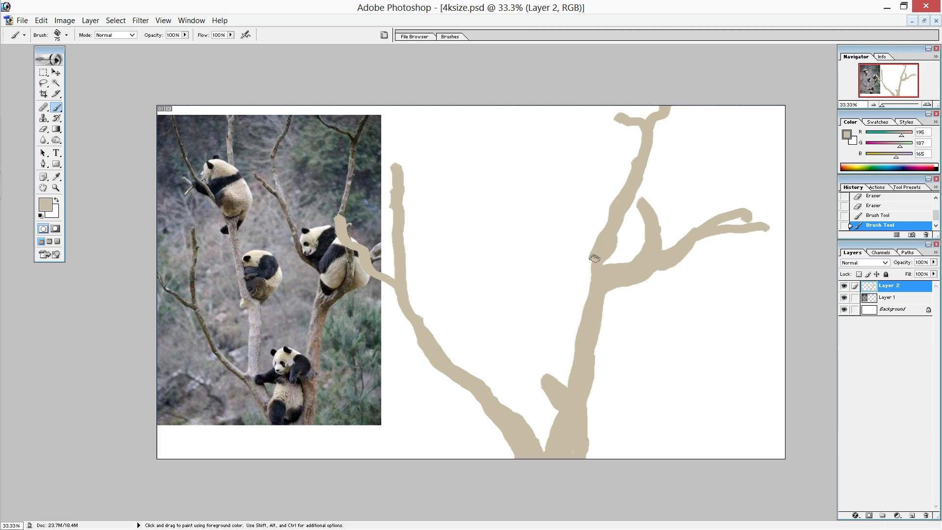
mouse_move(592, 254)
left_mouse_down()
mouse_move(593, 287)
mouse_move(603, 248)
mouse_move(565, 228)
left_mouse_up()
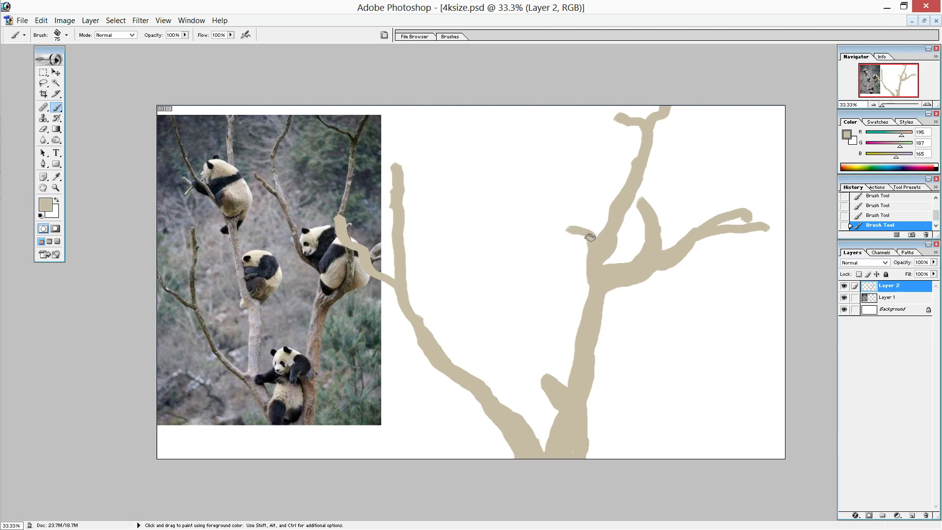
mouse_move(566, 231)
left_mouse_down()
mouse_move(531, 183)
mouse_move(491, 157)
left_mouse_up()
mouse_move(535, 186)
left_mouse_down()
mouse_move(520, 151)
mouse_move(531, 107)
left_mouse_up()
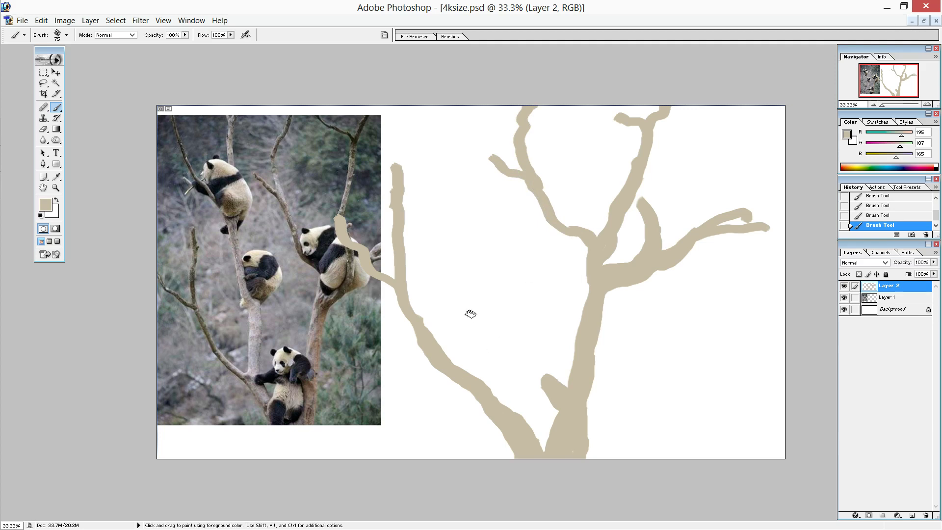
Step: Paint a left branch with a small spur and a long limb down from the canvas top
mouse_move(470, 308)
left_mouse_down()
mouse_move(482, 387)
mouse_move(468, 305)
mouse_move(471, 369)
mouse_move(510, 410)
left_mouse_up()
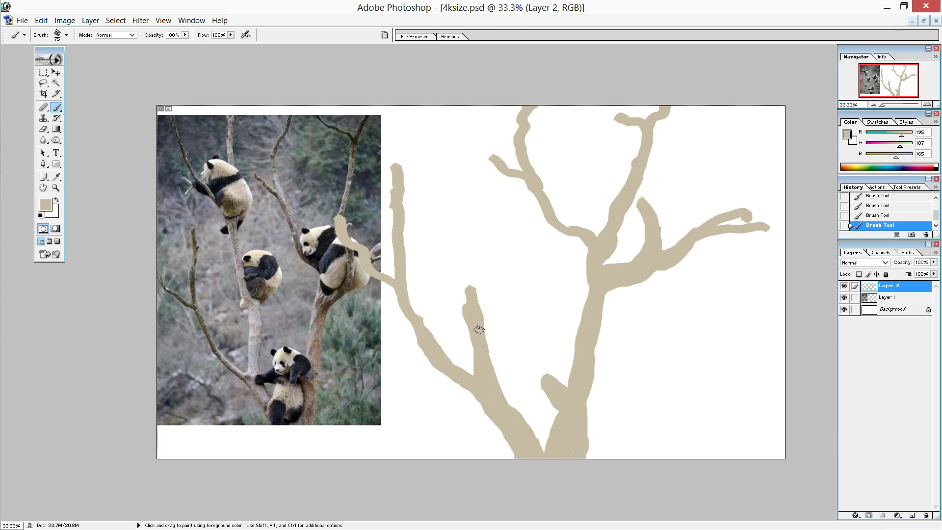
left_click_drag(462, 311, 463, 321)
left_click_drag(445, 189, 374, 60)
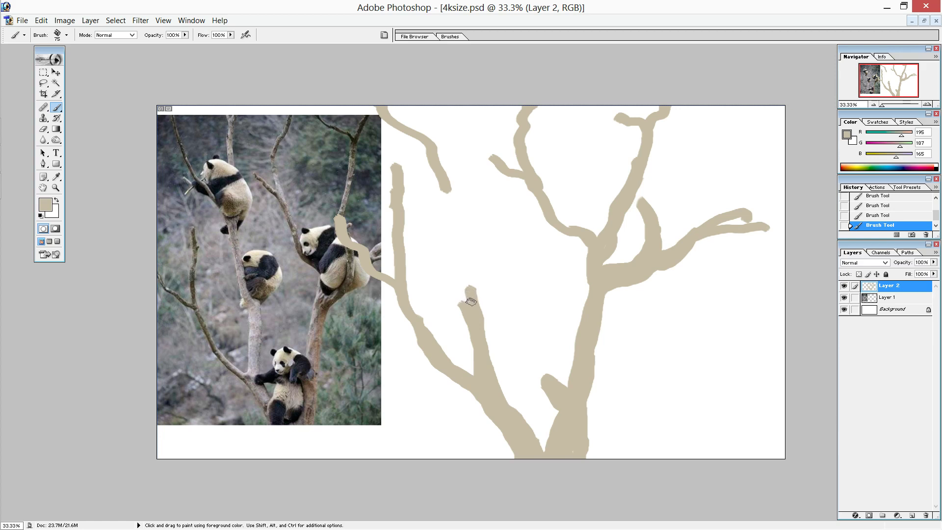
mouse_move(463, 297)
left_mouse_down()
mouse_move(446, 236)
mouse_move(446, 169)
left_mouse_up()
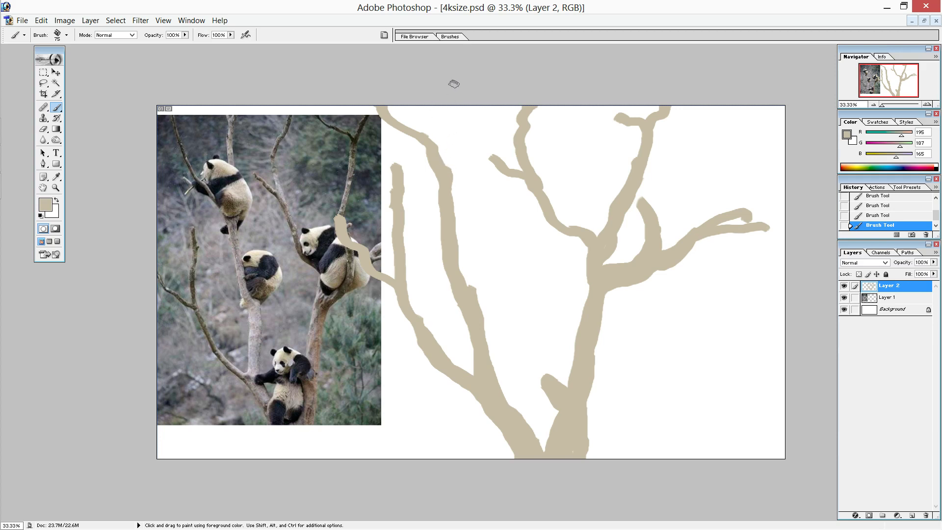
Step: Stretch the middle branch to the top edge and thicken the trunk up to the junction
left_click_drag(446, 174, 445, 122)
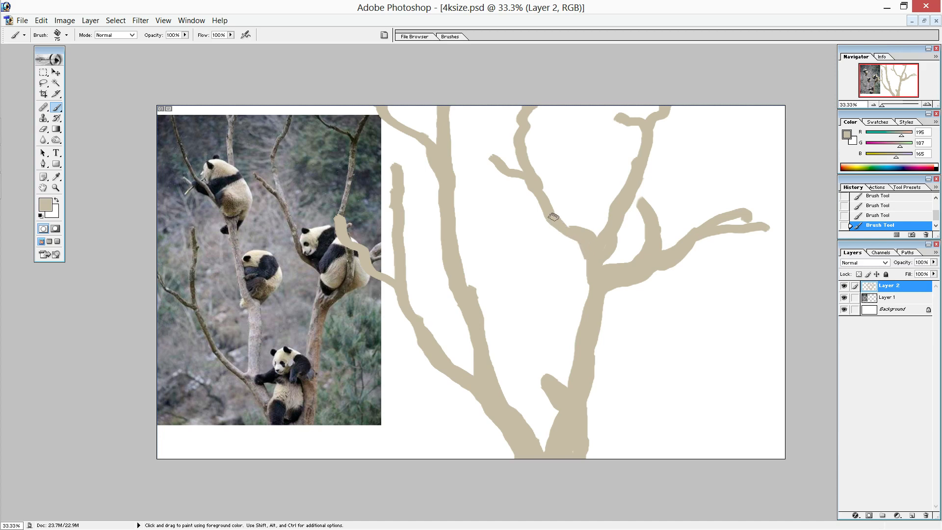
left_click_drag(536, 177, 531, 172)
left_click_drag(584, 293, 599, 239)
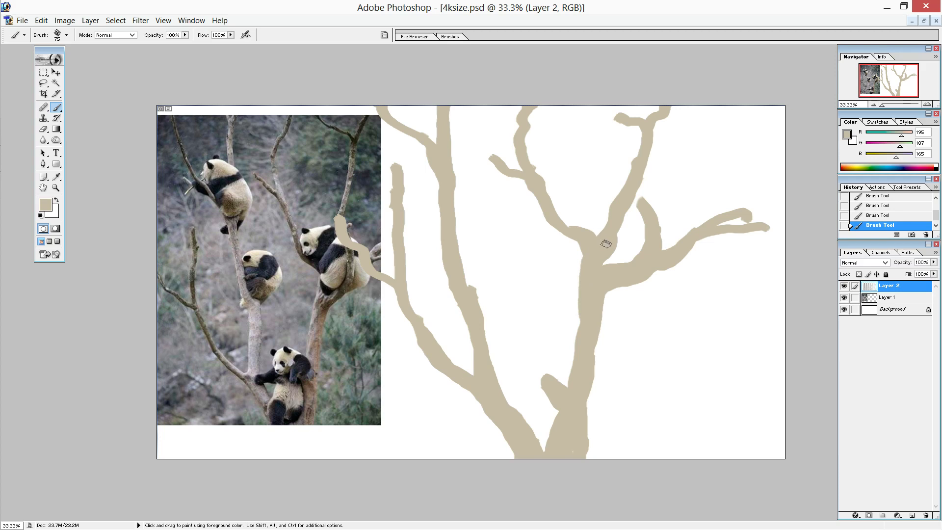
left_click_drag(569, 398, 578, 332)
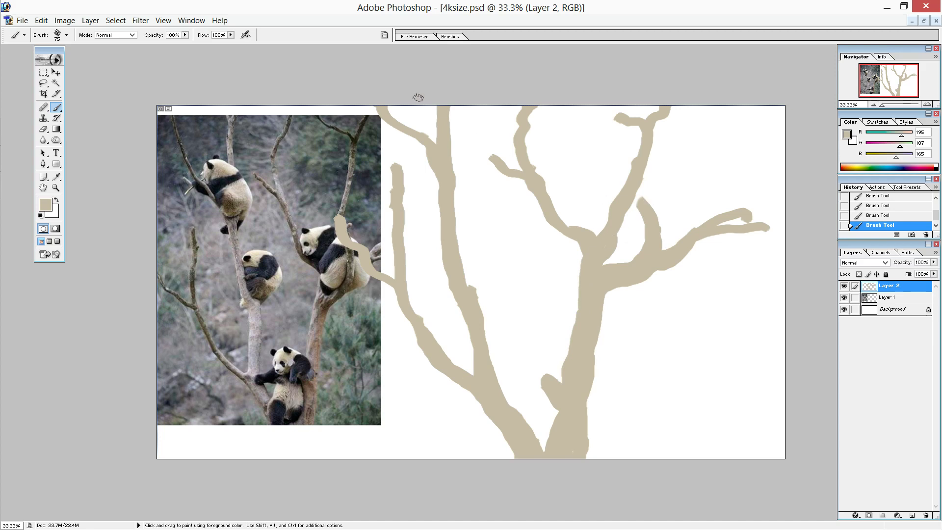
Step: Open Liquify and forward-warp the trunk base and the left branch's edges and notch
left_click(140, 20)
left_click(161, 60)
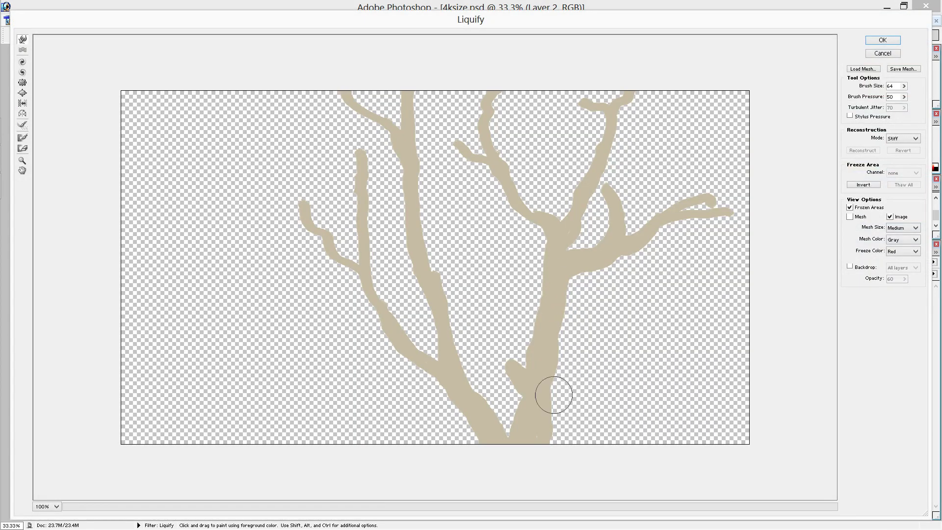
left_click_drag(543, 438, 543, 444)
left_click_drag(551, 406, 552, 458)
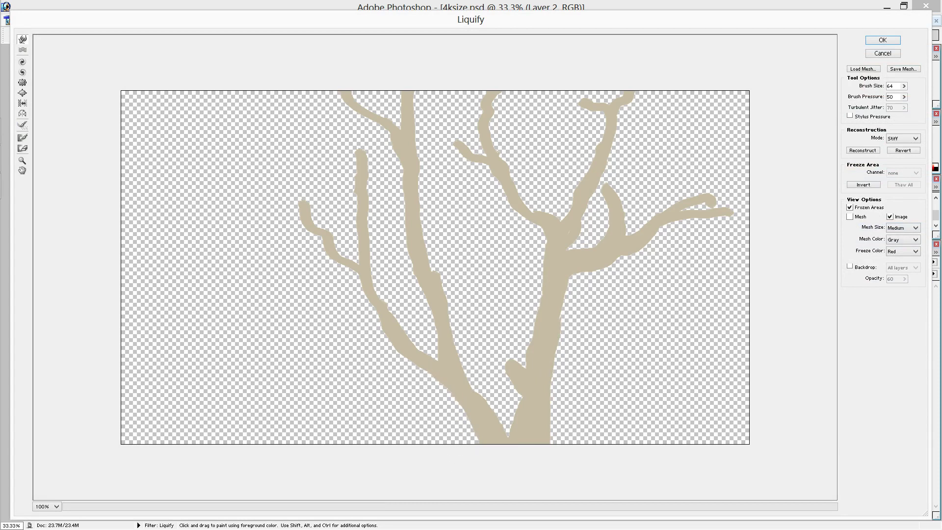
left_click_drag(391, 357, 368, 332)
mouse_move(360, 321)
left_mouse_down()
mouse_move(339, 271)
mouse_move(347, 265)
mouse_move(346, 290)
mouse_move(332, 260)
mouse_move(341, 263)
mouse_move(325, 267)
mouse_move(343, 260)
left_mouse_up()
mouse_move(387, 372)
left_mouse_down()
mouse_move(360, 306)
mouse_move(382, 286)
left_mouse_up()
Step: Warp the left twig, thin left branch, trunk top and middle branch top into organic shapes
left_click_drag(304, 247, 315, 246)
left_click_drag(318, 208, 311, 213)
mouse_move(378, 191)
left_mouse_down()
mouse_move(357, 193)
mouse_move(343, 210)
mouse_move(336, 189)
mouse_move(351, 173)
mouse_move(349, 143)
left_mouse_up()
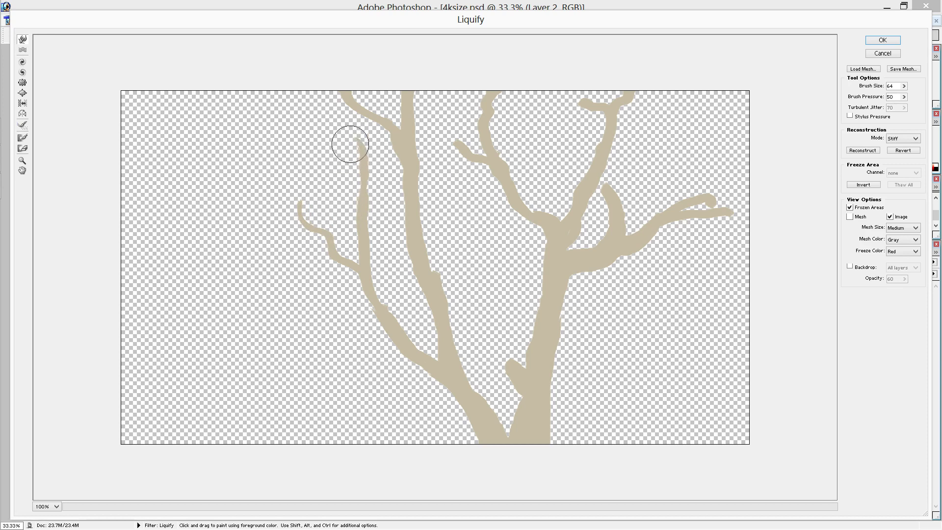
mouse_move(371, 211)
left_mouse_down()
mouse_move(378, 249)
mouse_move(406, 292)
mouse_move(392, 305)
mouse_move(403, 314)
left_mouse_up()
left_click_drag(402, 78, 399, 84)
mouse_move(474, 144)
left_mouse_down()
mouse_move(448, 132)
mouse_move(447, 157)
left_mouse_up()
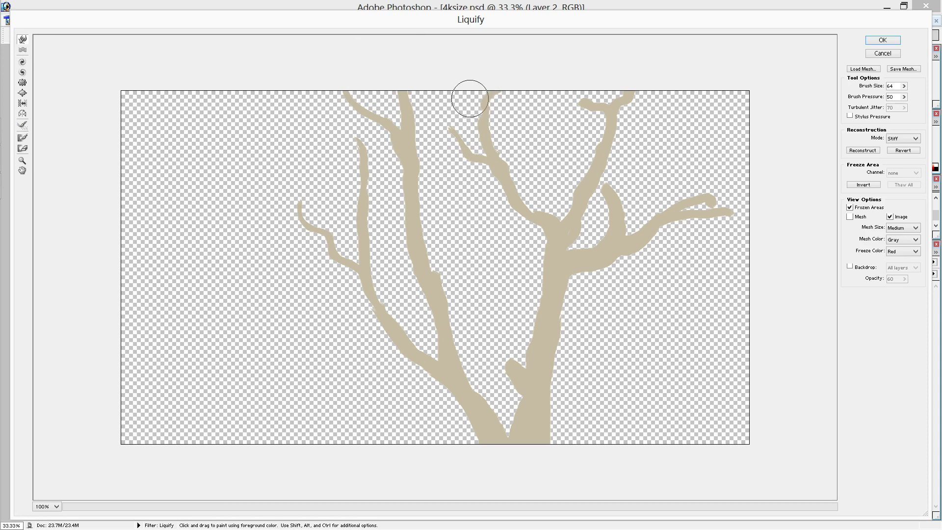
left_click_drag(488, 83, 479, 99)
left_click_drag(515, 90, 506, 93)
Step: Warp the right branch tips into stretched, upward prongs toward the canvas edge
left_click_drag(567, 120, 589, 99)
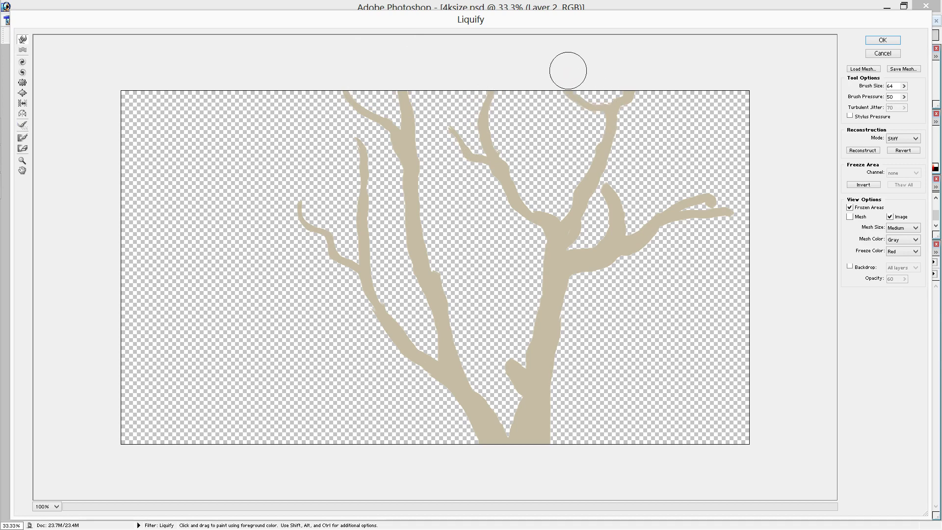
mouse_move(585, 91)
left_mouse_down()
mouse_move(566, 83)
mouse_move(572, 74)
left_mouse_up()
left_click_drag(637, 105, 658, 46)
mouse_move(682, 198)
left_mouse_down()
mouse_move(713, 177)
mouse_move(713, 203)
mouse_move(705, 193)
left_mouse_up()
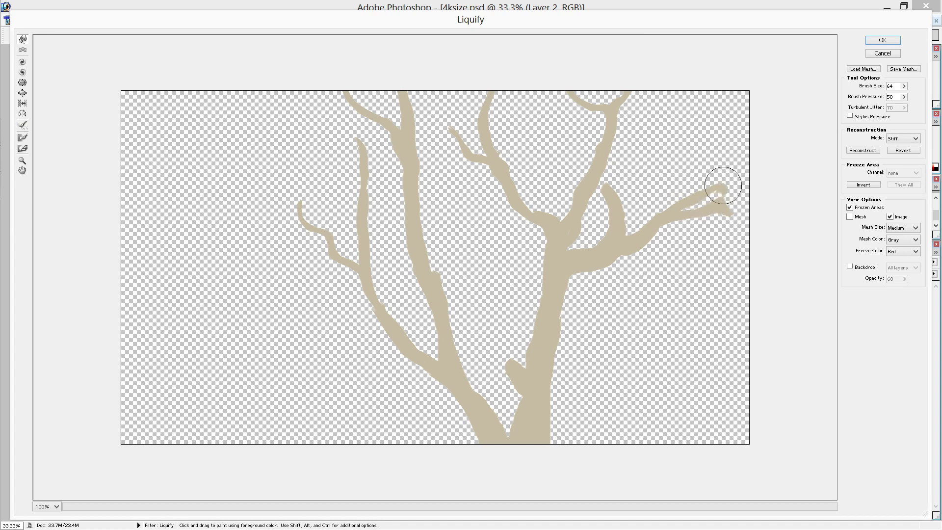
left_click_drag(721, 206, 710, 229)
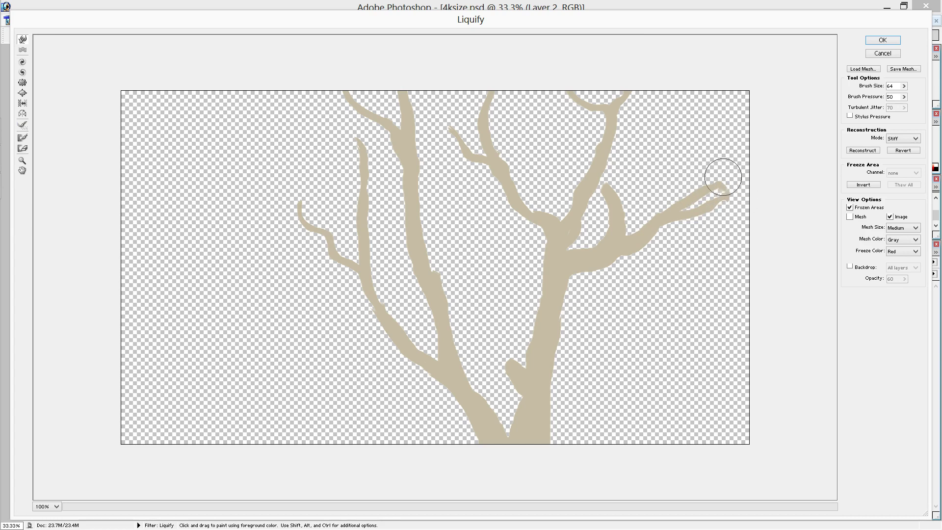
left_click_drag(706, 179, 725, 169)
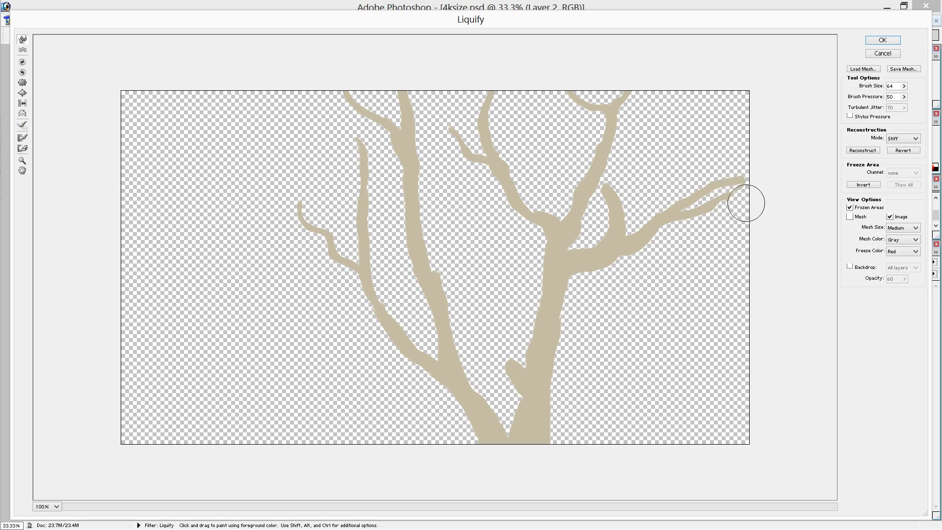
mouse_move(710, 231)
left_mouse_down()
mouse_move(714, 201)
mouse_move(757, 191)
left_mouse_up()
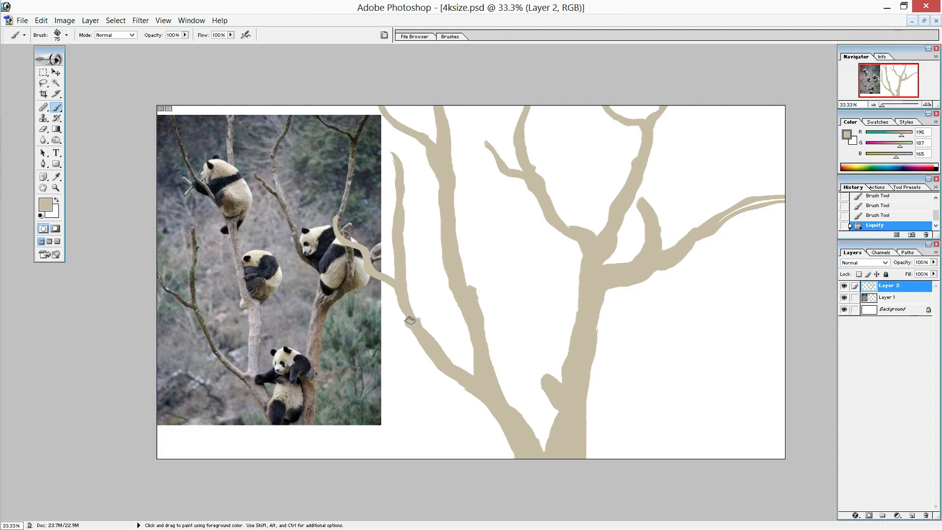
Step: Dab paint on the left branch, then erase stray beige paint along its edge
left_click(406, 312)
left_click(43, 129)
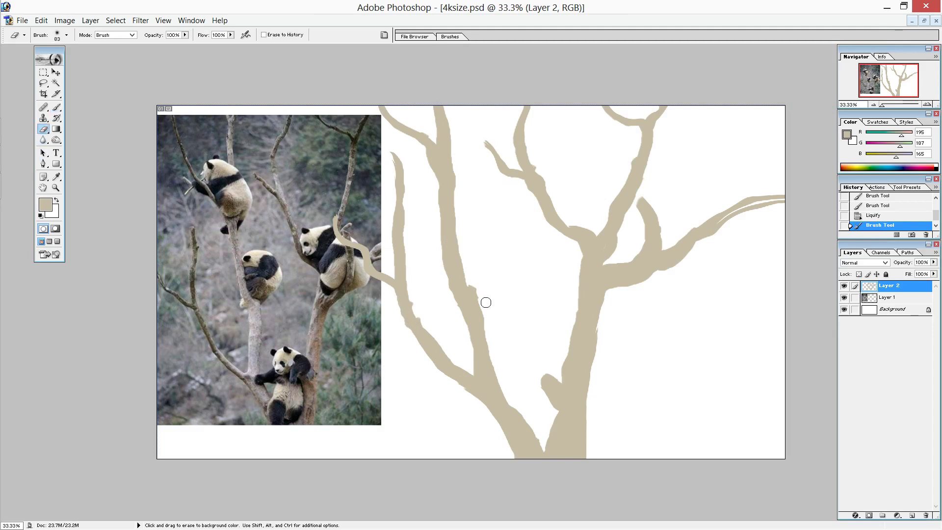
left_click(415, 307)
left_click(396, 311)
left_click(412, 342)
Step: Apply Film Grain to the branches with Grain 1, Highlight Area 10, Intensity 5
left_click(145, 22)
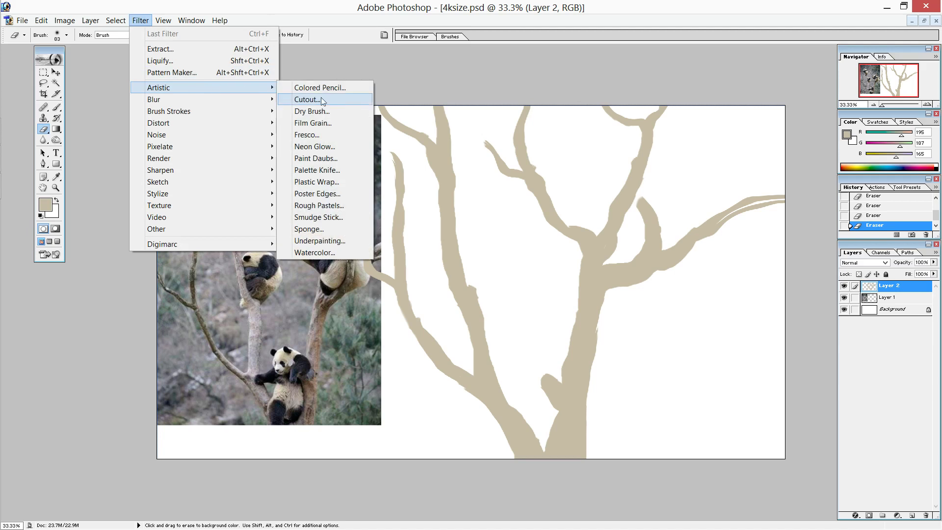
mouse_move(158, 87)
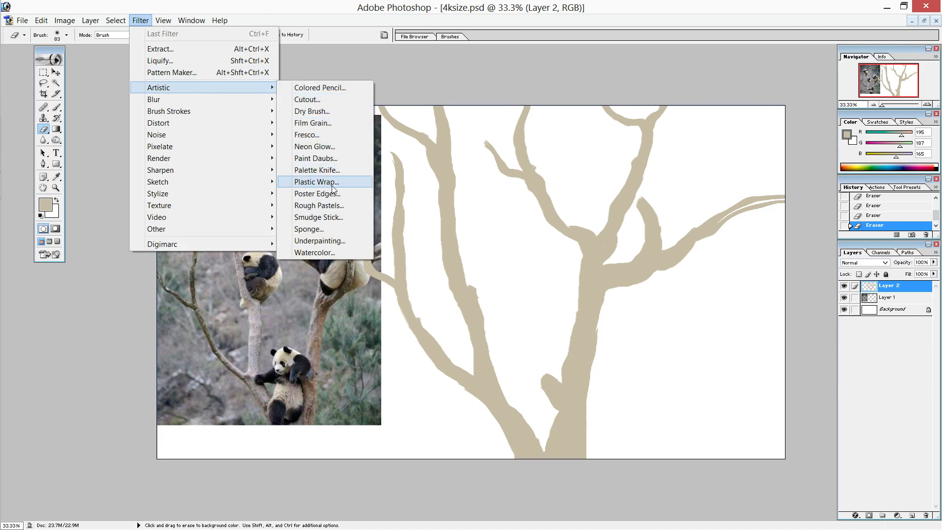
left_click(321, 123)
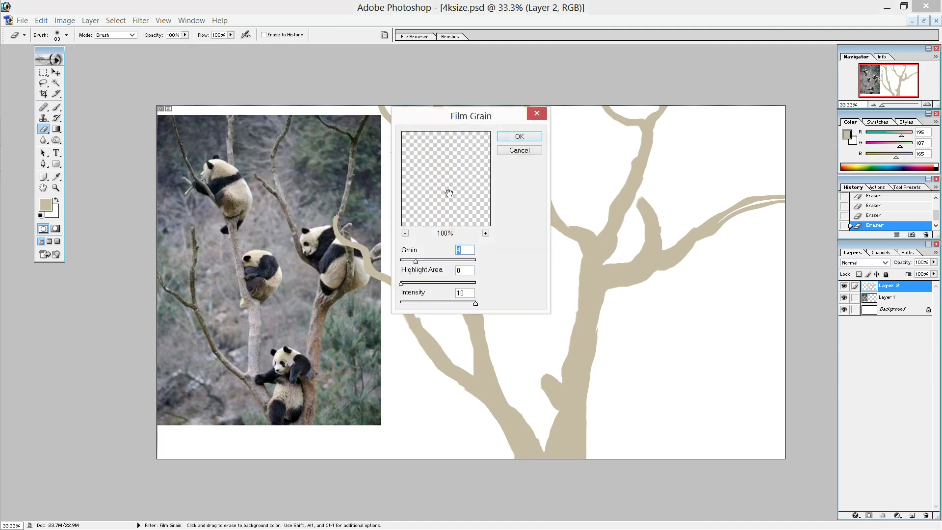
mouse_move(461, 194)
left_mouse_down()
mouse_move(486, 192)
mouse_move(481, 201)
left_mouse_up()
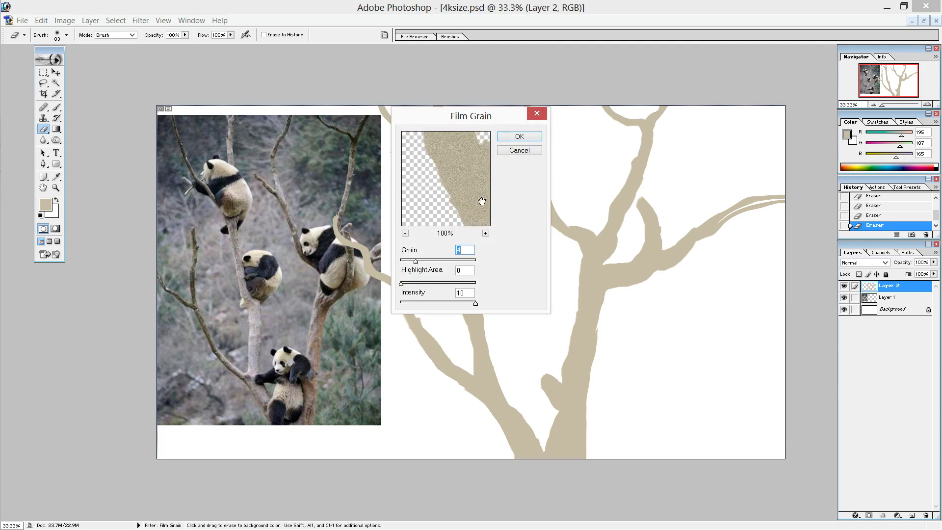
mouse_move(416, 261)
left_mouse_down()
mouse_move(438, 261)
mouse_move(402, 263)
mouse_move(438, 284)
left_mouse_up()
left_click(416, 303)
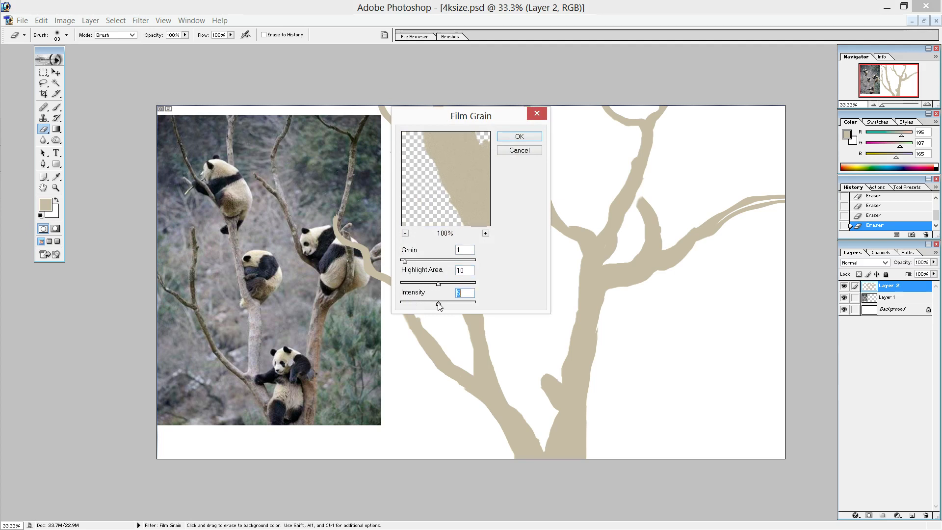
left_click(529, 138)
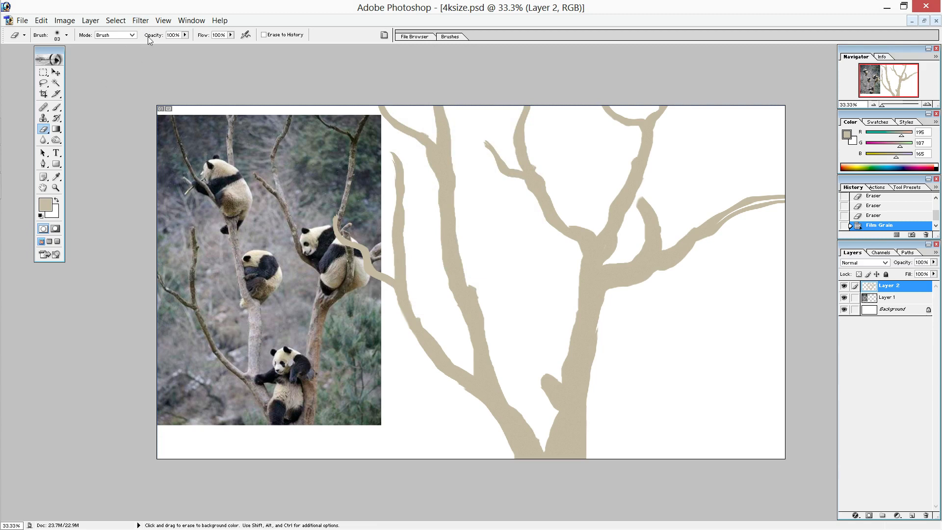
Step: Apply Mosaic Tiles to the branches with Tile Size 16, Grout Width 3, Lighten Grout 8
left_click(144, 20)
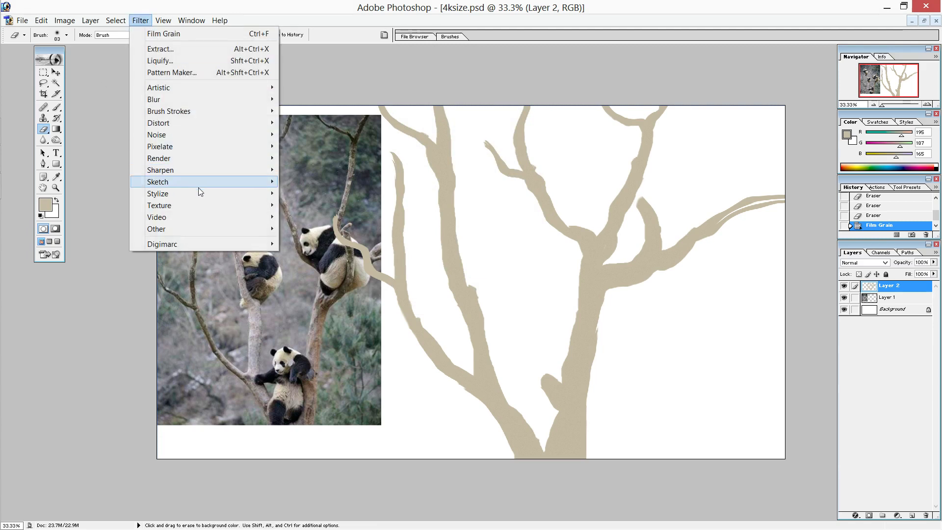
mouse_move(159, 205)
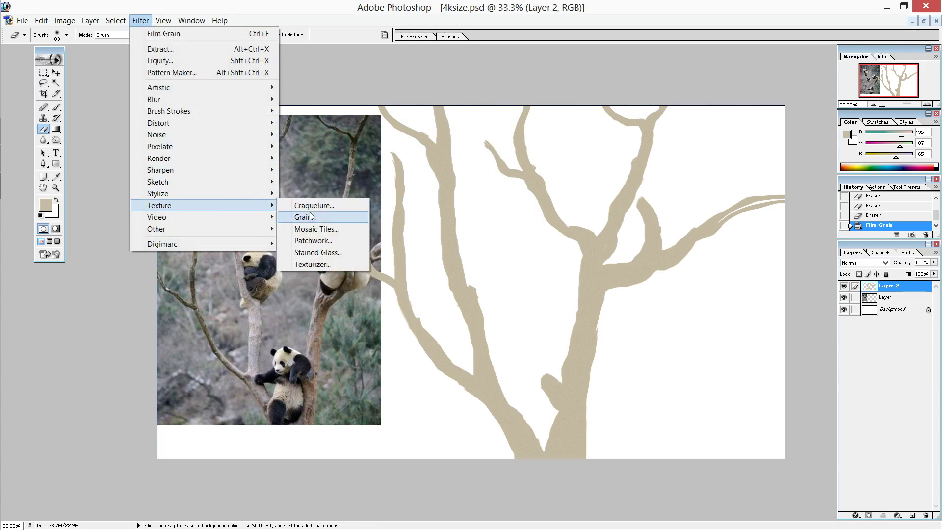
left_click(325, 230)
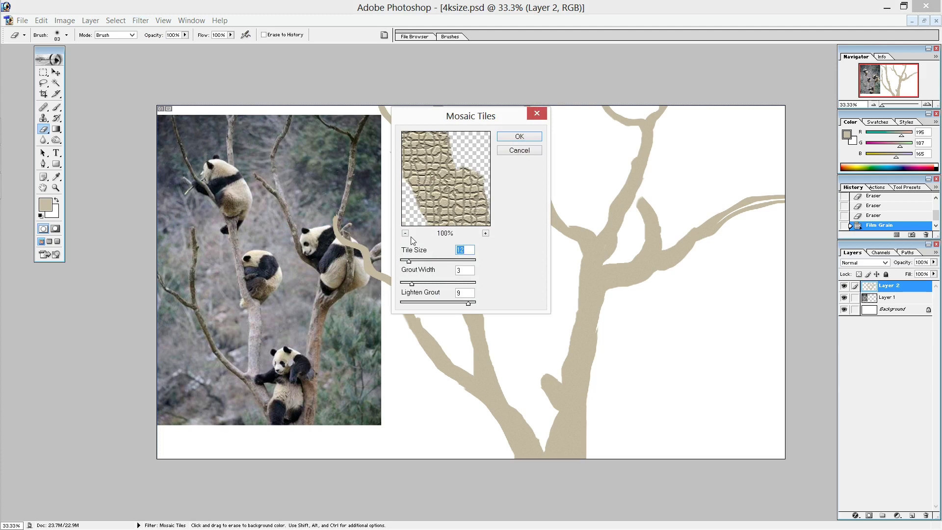
left_click_drag(407, 261, 403, 264)
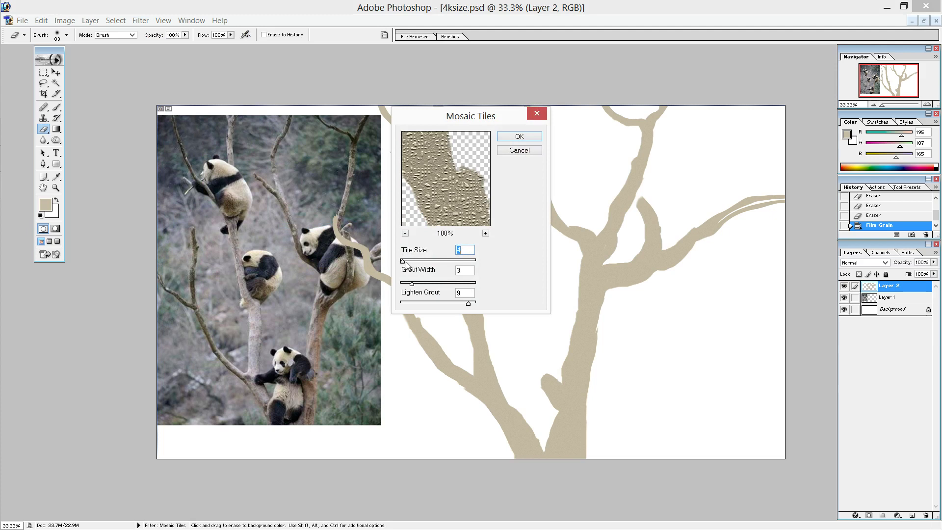
left_click(417, 303)
left_click_drag(439, 304, 461, 308)
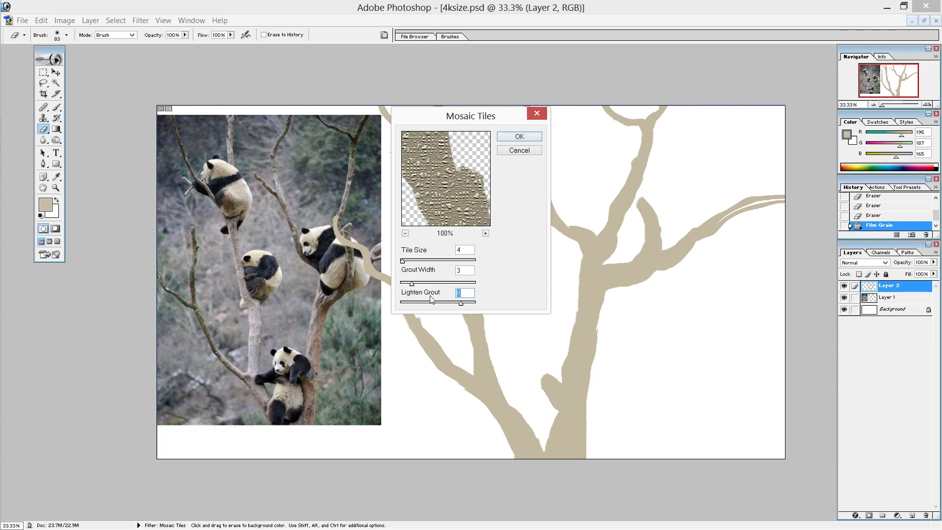
left_click(417, 304)
left_click(460, 303)
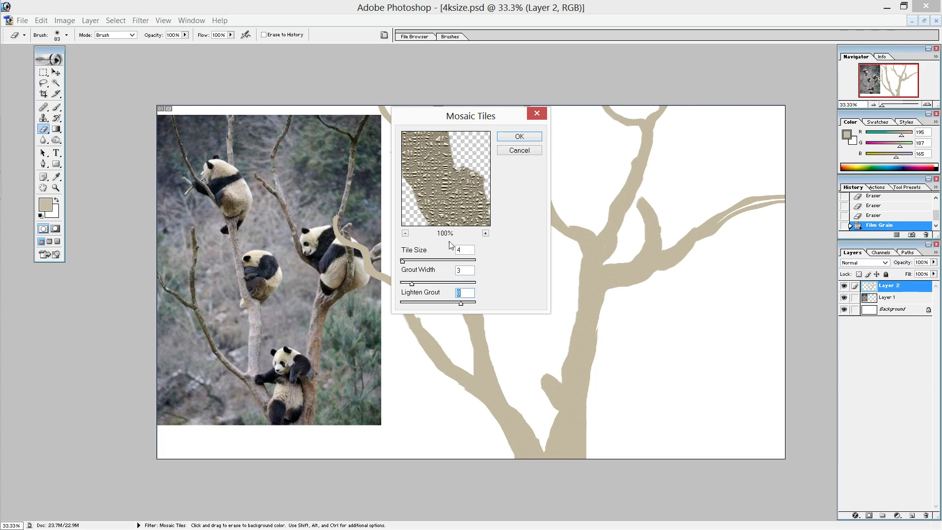
mouse_move(404, 261)
left_mouse_down()
mouse_move(428, 263)
mouse_move(406, 263)
left_mouse_up()
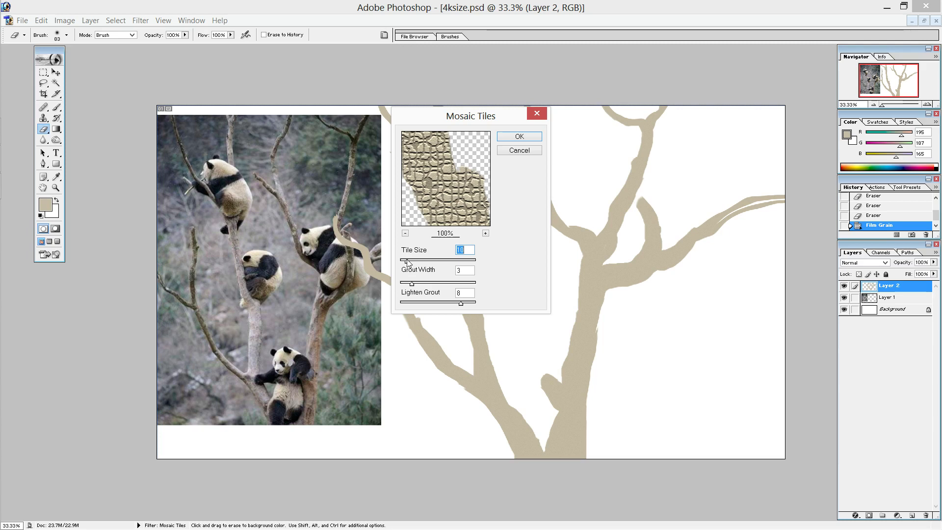
left_click(521, 138)
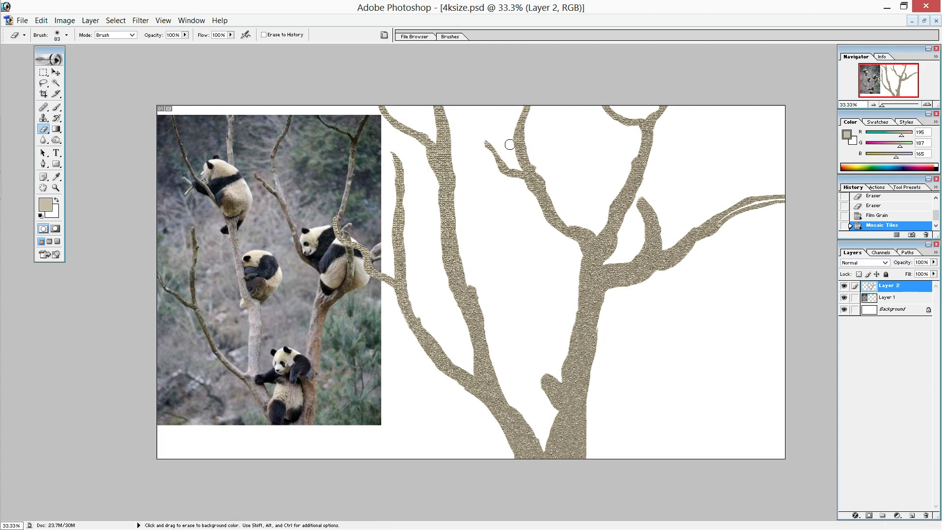
Step: Zoom in to inspect the branch texture, then add a new empty Layer 3 above the branches
key("ctrl+plus")
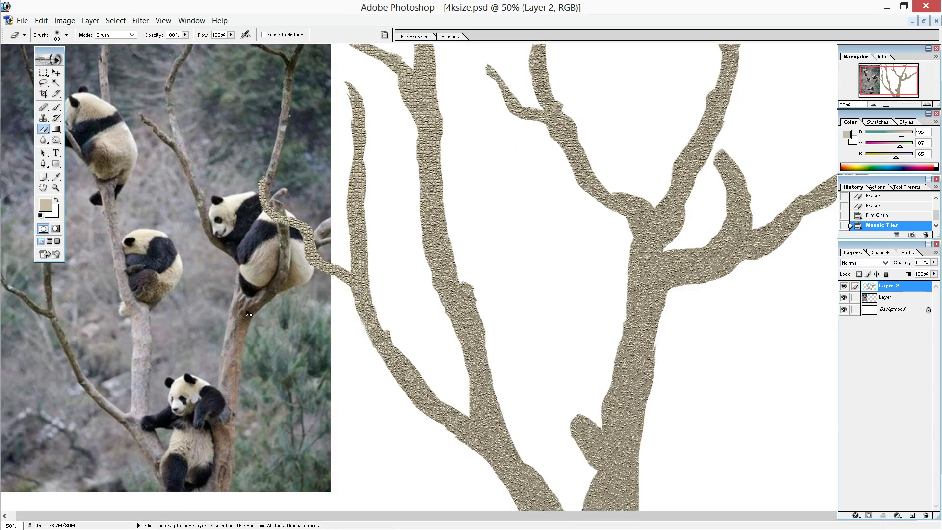
key("ctrl+minus")
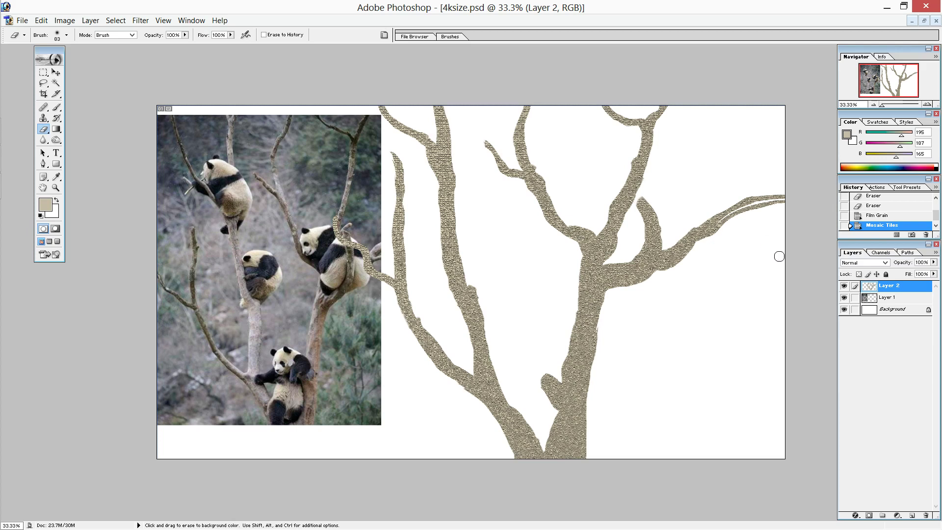
left_click(916, 513)
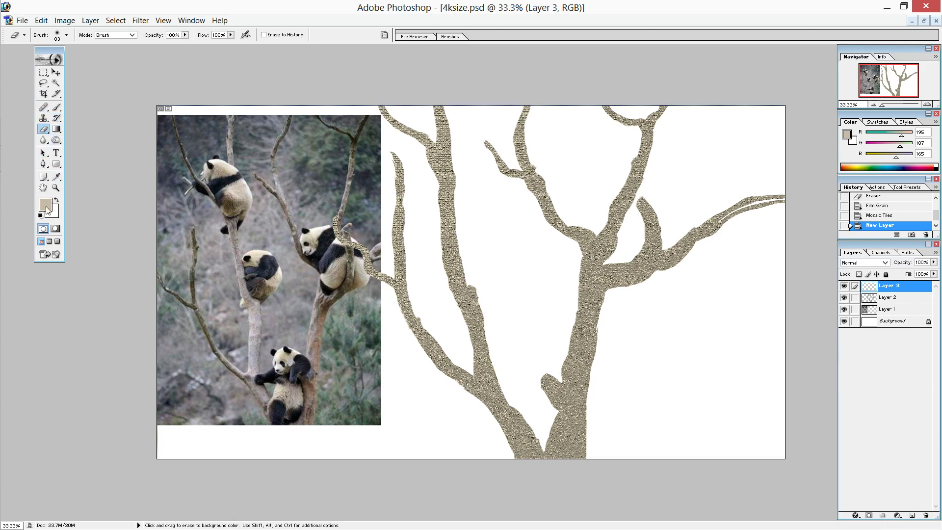
Step: Set the foreground colour to a greyish beige, RGB 177, 172, 158
left_click(48, 210)
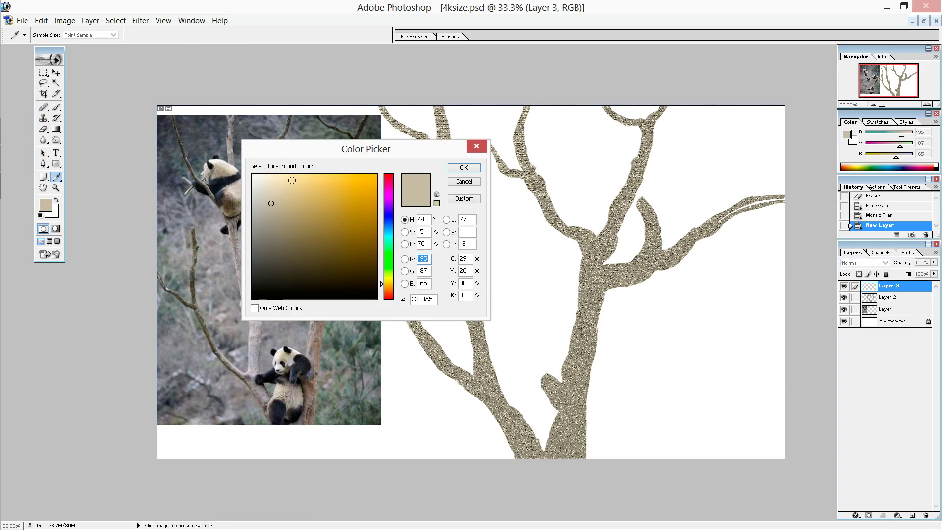
left_click(261, 220)
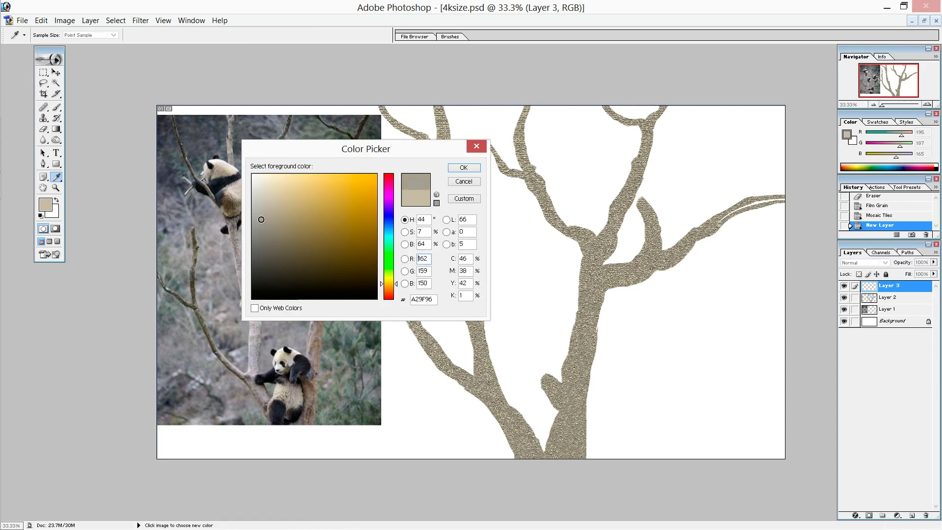
mouse_move(260, 220)
left_mouse_down()
mouse_move(262, 211)
mouse_move(283, 216)
mouse_move(269, 212)
mouse_move(272, 223)
mouse_move(272, 211)
left_mouse_up()
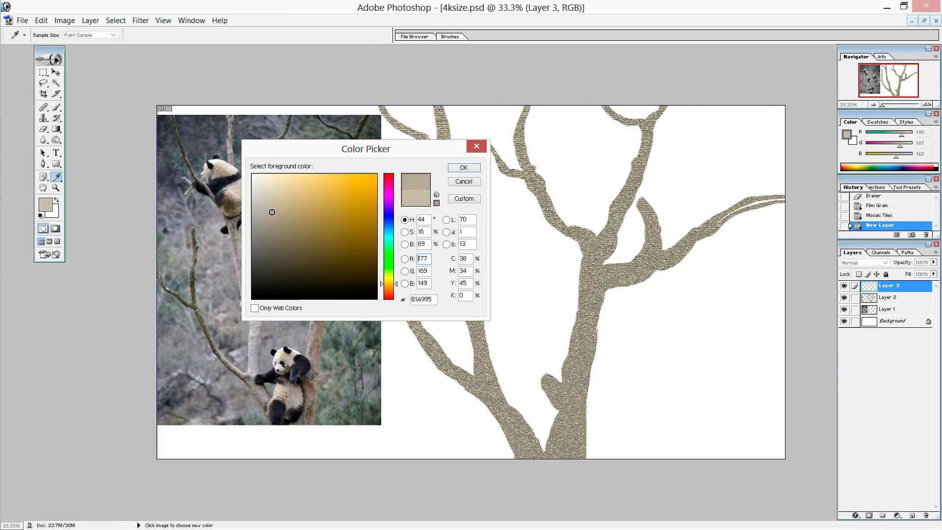
mouse_move(272, 212)
left_mouse_down()
mouse_move(283, 215)
mouse_move(272, 160)
mouse_move(265, 212)
left_mouse_up()
left_click(461, 169)
key("e")
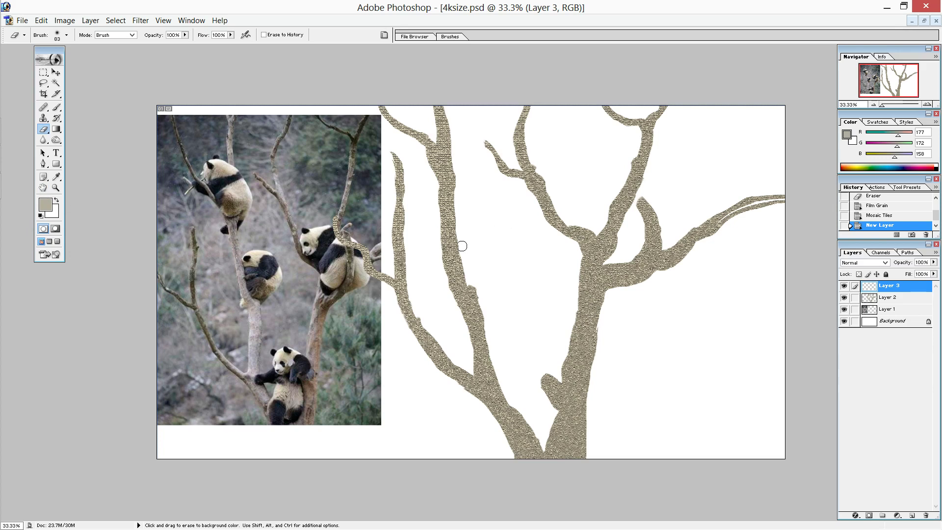
Step: Paint a looping greyish-beige panda outline on Layer 3 with the Brush between the left and middle branches
left_click(462, 248)
left_click(58, 108)
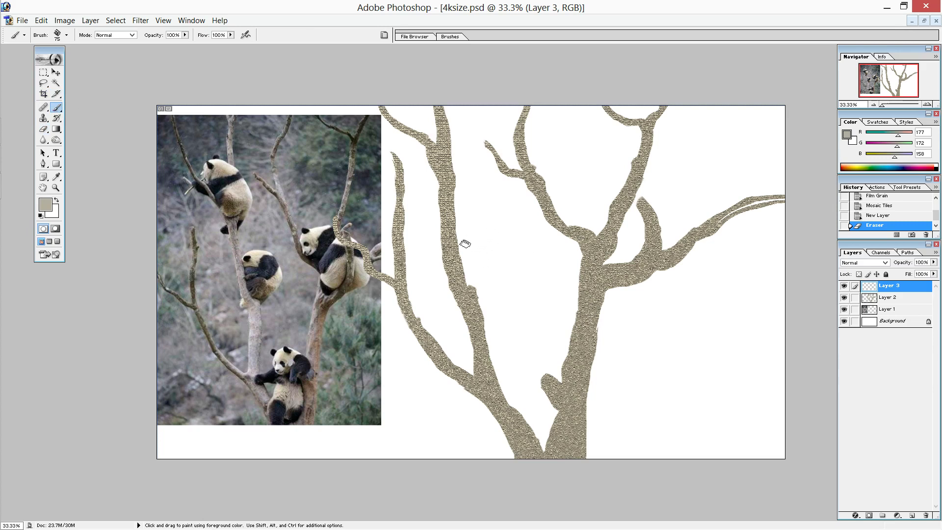
mouse_move(454, 255)
left_mouse_down()
mouse_move(481, 237)
mouse_move(496, 279)
mouse_move(483, 300)
mouse_move(477, 286)
left_mouse_up()
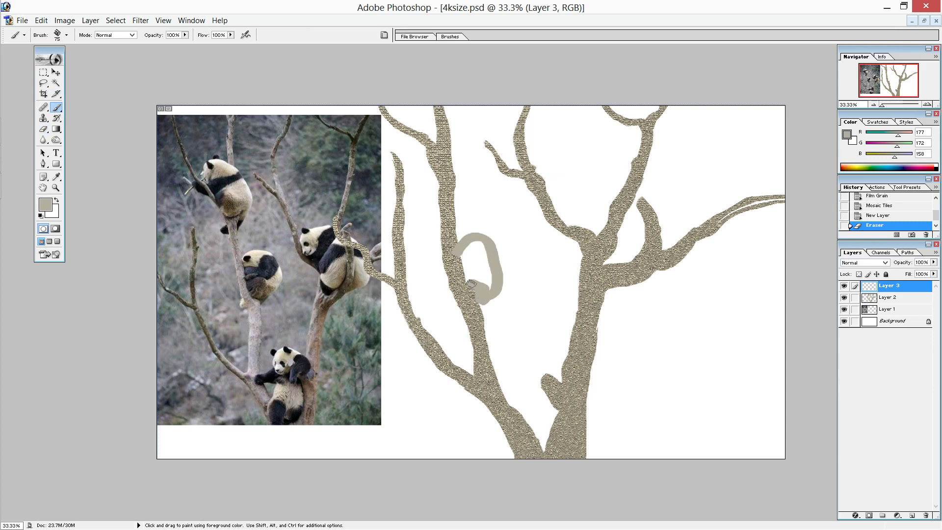
left_click_drag(469, 283, 455, 257)
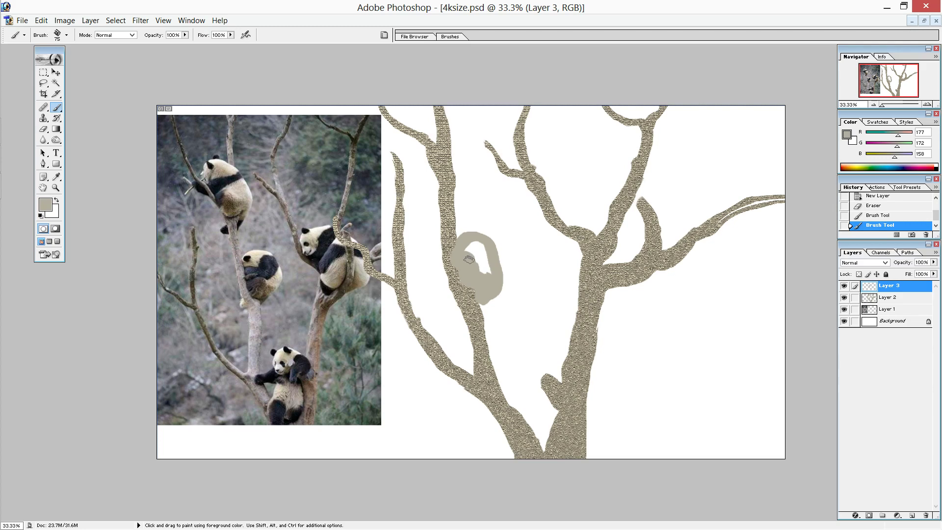
Step: Fill the beige ring into a solid blob and paint a beige patch at the main trunk's base
left_click_drag(472, 254, 480, 251)
left_click_drag(484, 273, 483, 262)
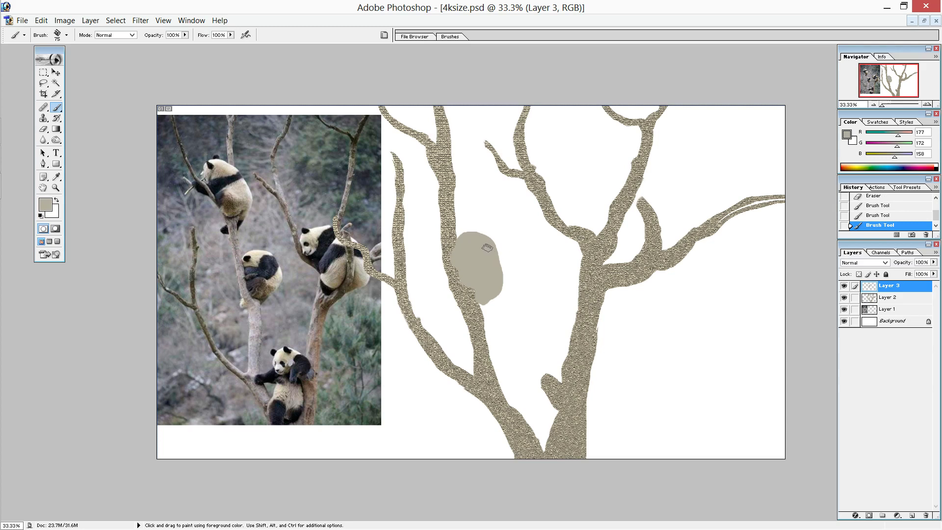
left_click_drag(485, 244, 490, 257)
left_click_drag(495, 288, 494, 256)
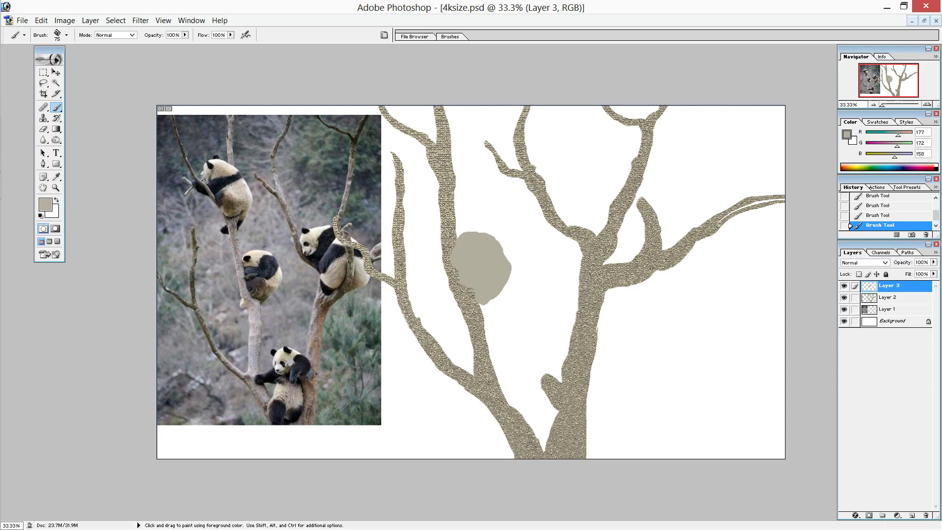
mouse_move(534, 453)
left_mouse_down()
mouse_move(531, 409)
mouse_move(502, 401)
mouse_move(529, 395)
mouse_move(512, 399)
mouse_move(535, 381)
left_mouse_up()
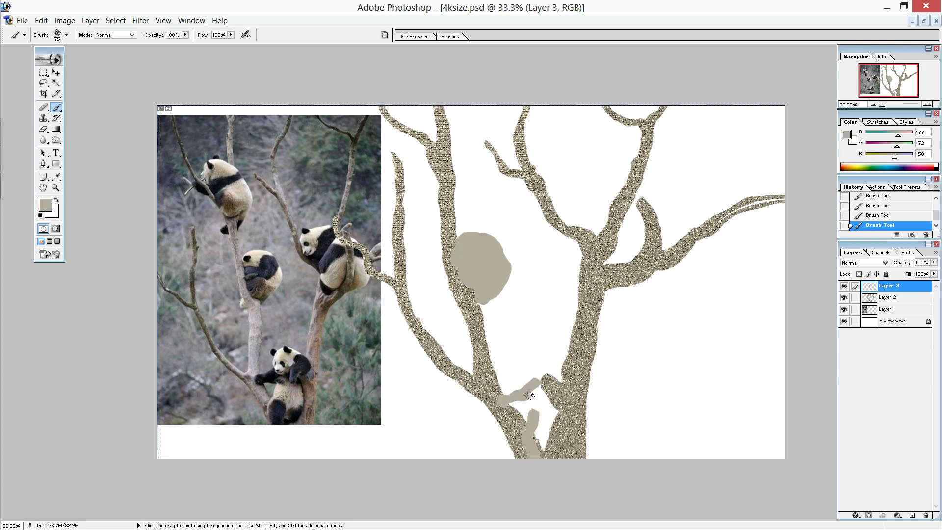
Step: Paint a flat beige climbing-panda silhouette over the lower main trunk, arms reaching the trunk
left_click(528, 363)
left_click(550, 354)
left_click_drag(536, 374, 538, 370)
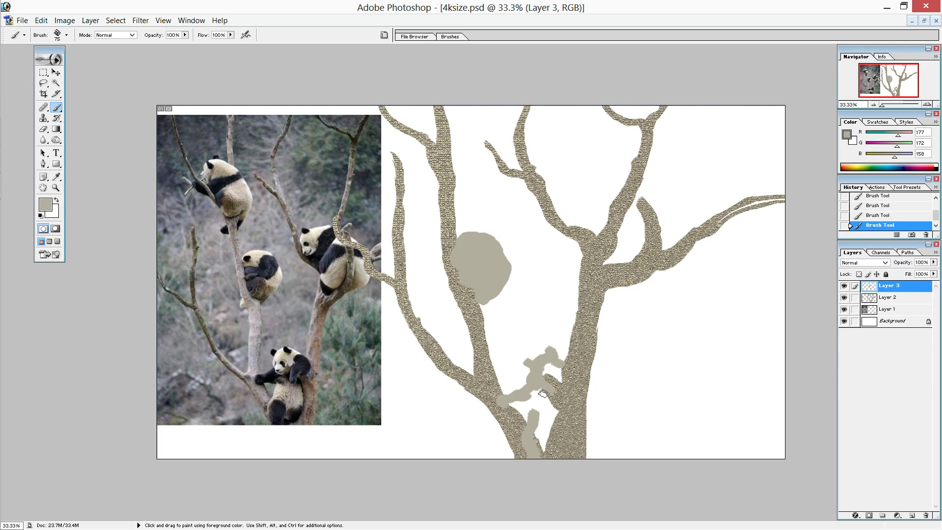
left_click_drag(537, 415, 533, 398)
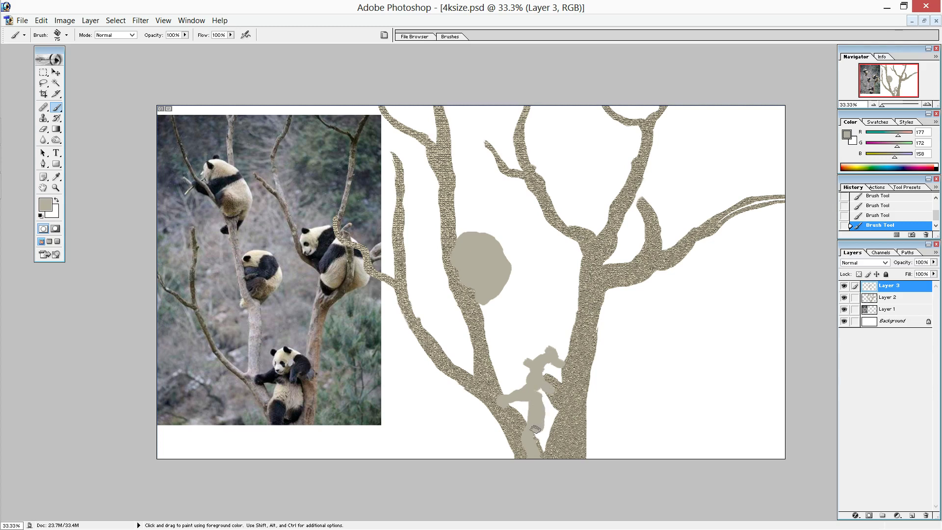
left_click_drag(539, 433, 545, 436)
left_click_drag(554, 409, 550, 425)
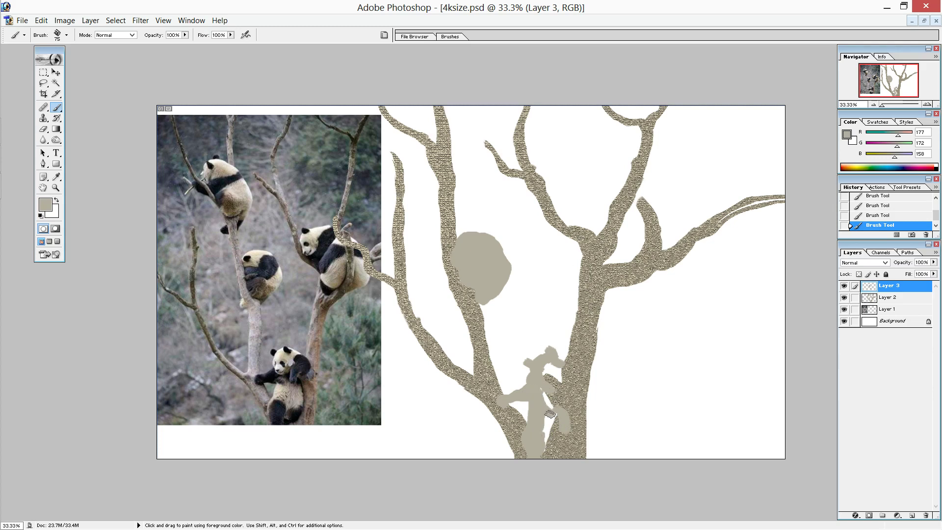
left_click_drag(537, 392, 545, 404)
left_click_drag(534, 363, 544, 364)
left_click_drag(551, 367, 548, 371)
left_click_drag(565, 376, 587, 392)
left_click_drag(555, 400, 547, 392)
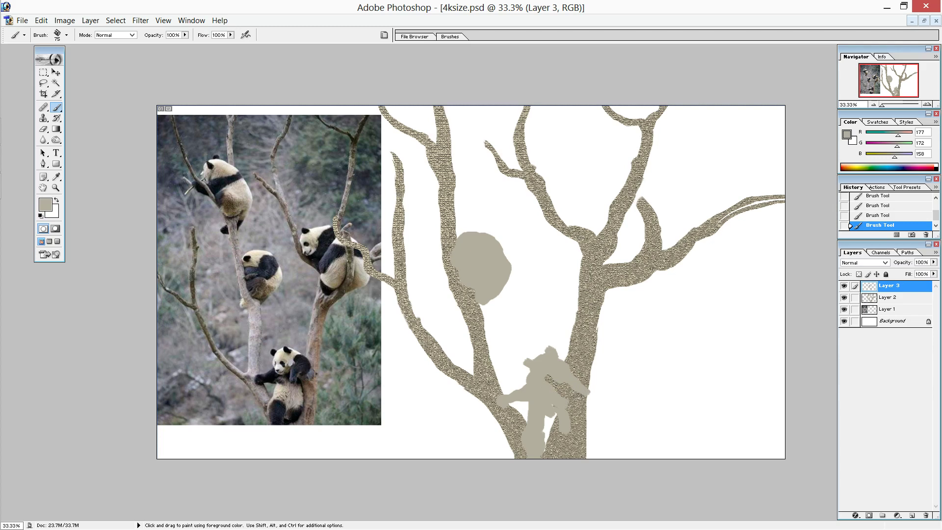
Step: Cover leftover bark texture inside the lower panda and start a beige shape on the upper-left branch
left_click_drag(577, 389, 568, 406)
mouse_move(552, 402)
left_mouse_down()
mouse_move(551, 428)
mouse_move(566, 413)
left_mouse_up()
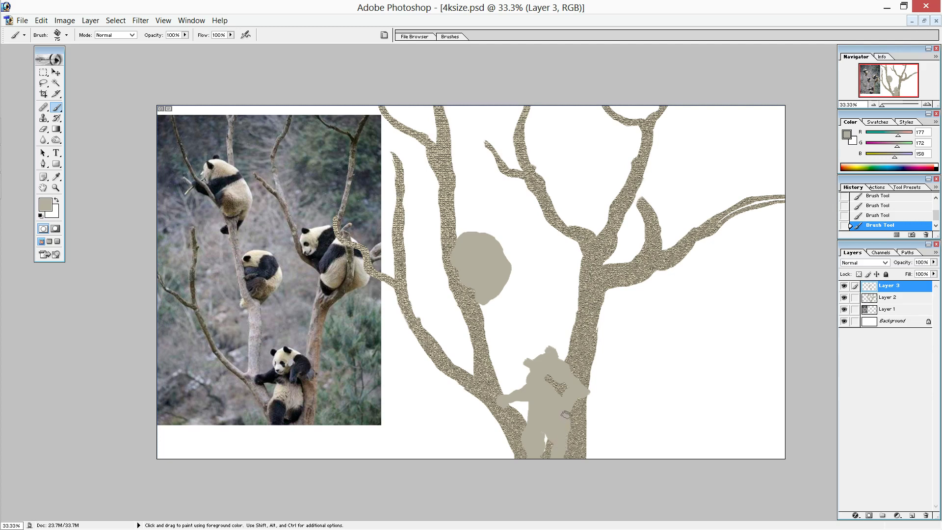
left_click_drag(565, 413, 569, 448)
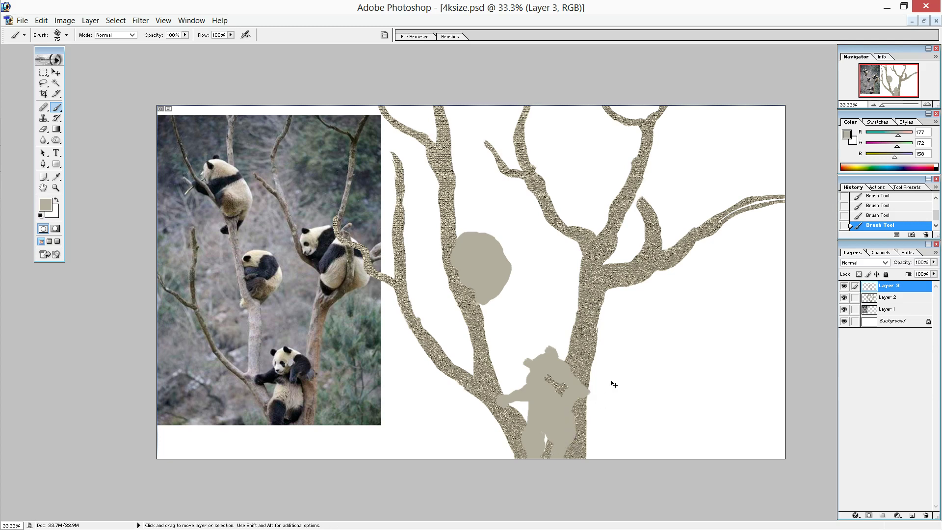
left_click_drag(595, 388, 586, 392)
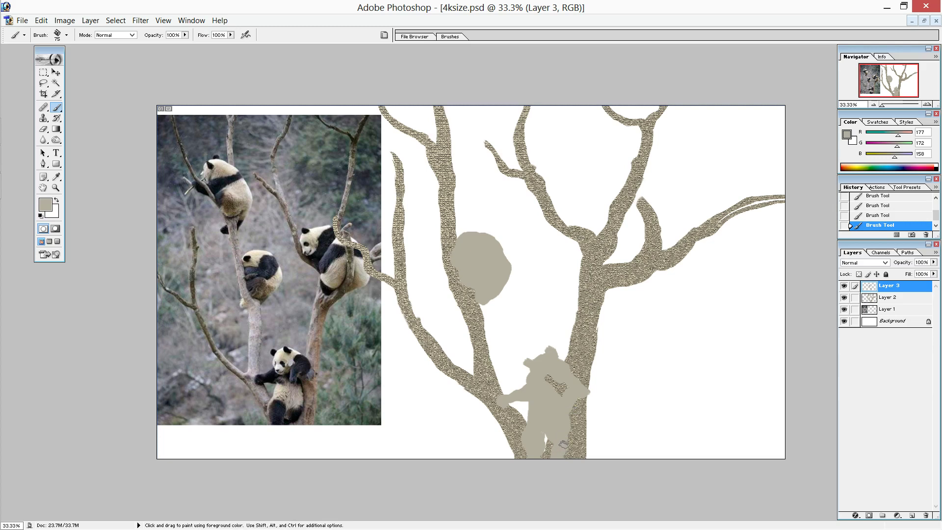
mouse_move(561, 449)
left_mouse_down()
mouse_move(564, 421)
mouse_move(541, 441)
left_mouse_up()
left_click_drag(579, 394, 568, 426)
mouse_move(452, 159)
left_mouse_down()
mouse_move(437, 146)
mouse_move(458, 162)
left_mouse_up()
Step: Paint a beige panda silhouette with body and head clinging to the top of the upper-left branch
left_click_drag(434, 182, 431, 185)
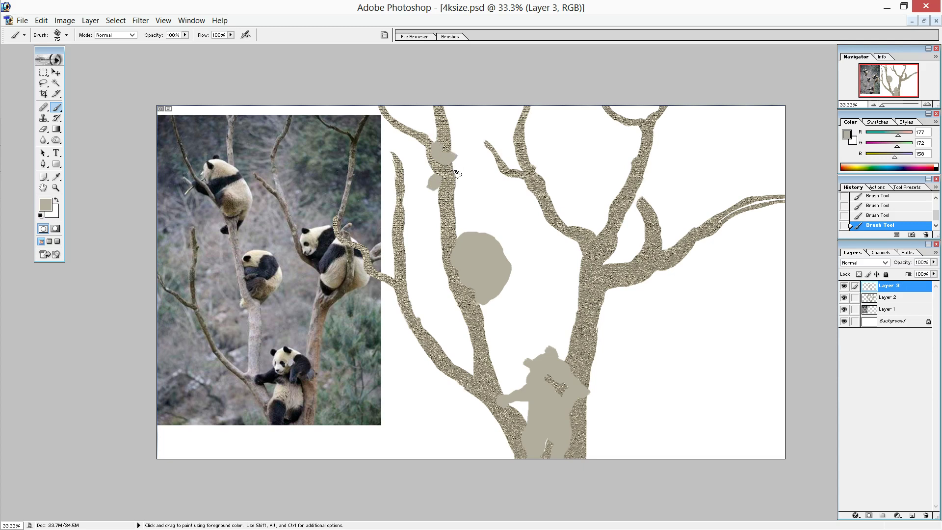
left_click_drag(455, 174, 461, 141)
mouse_move(420, 120)
left_mouse_down()
mouse_move(457, 147)
mouse_move(443, 120)
mouse_move(470, 141)
left_mouse_up()
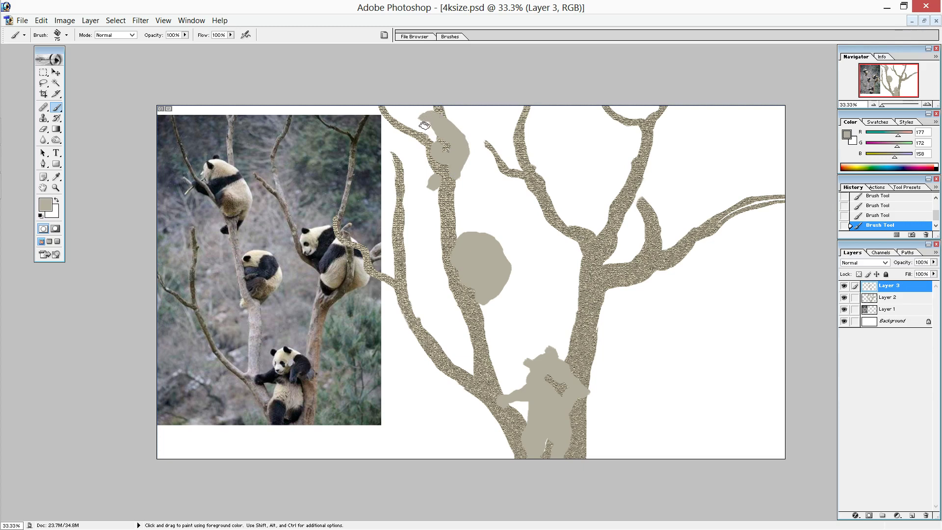
left_click_drag(419, 125, 426, 125)
left_click_drag(416, 145, 420, 144)
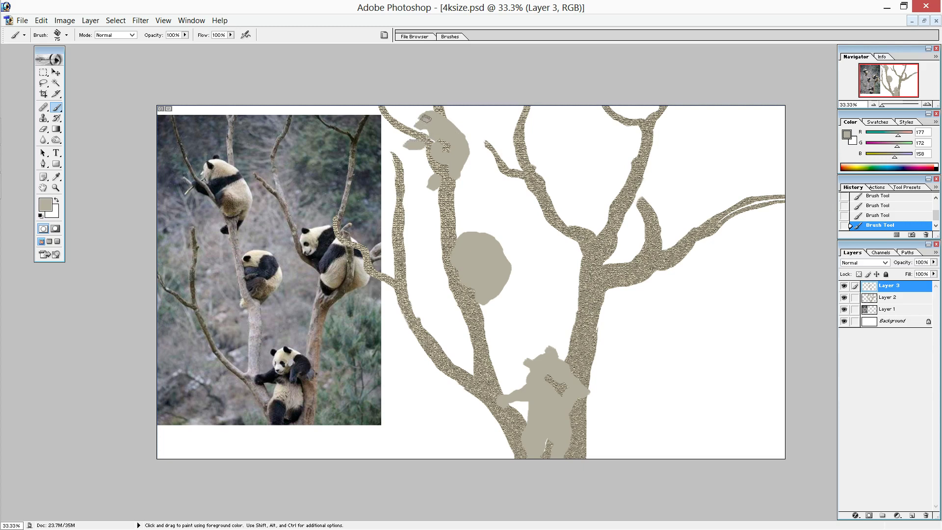
left_click_drag(426, 111, 435, 114)
Step: Undo the last fork strokes and repaint beige from the central fork up and along the branch
key("ctrl+alt+z")
key("ctrl+alt+z")
key("ctrl+alt+z")
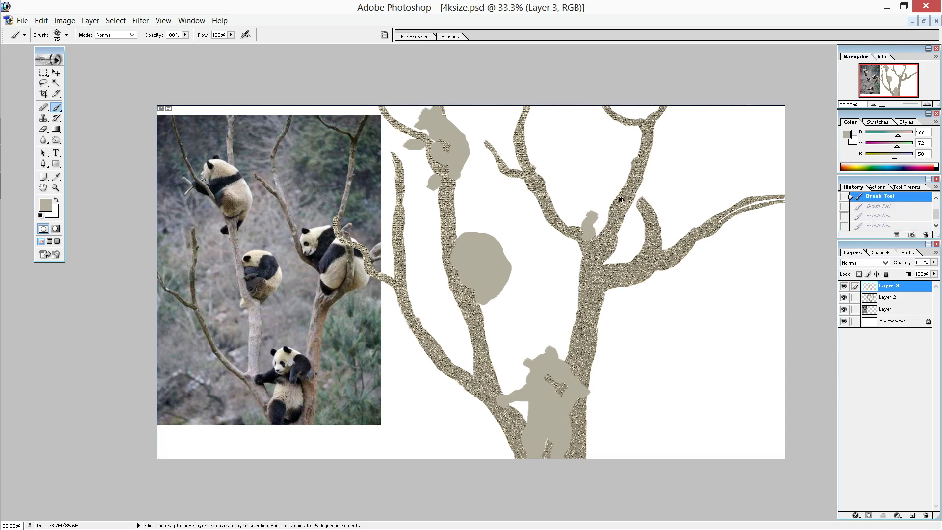
key("ctrl+alt+z")
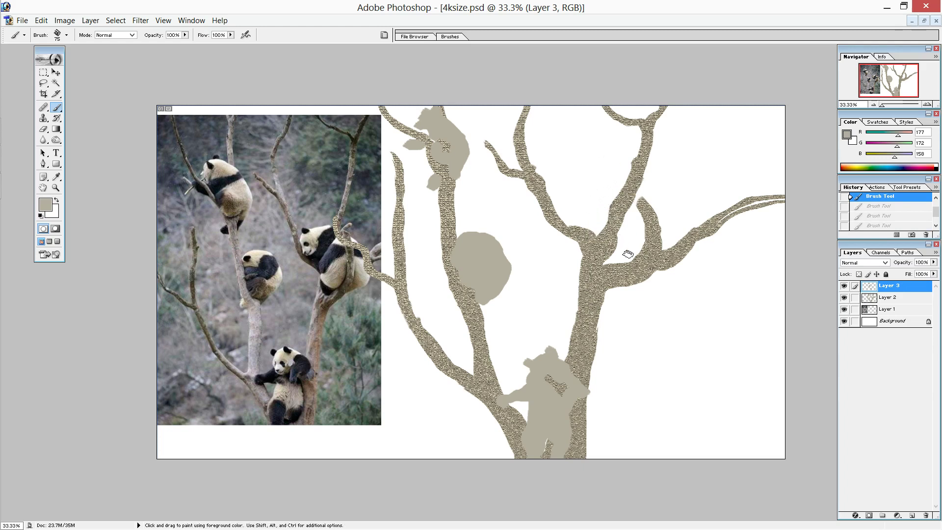
left_click(615, 264)
mouse_move(605, 269)
left_mouse_down()
mouse_move(609, 246)
mouse_move(595, 229)
left_mouse_up()
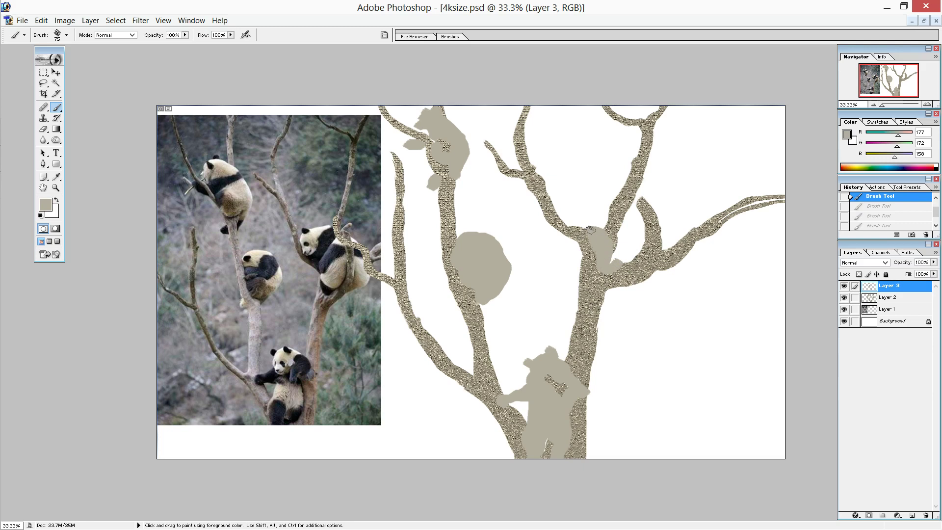
left_click_drag(583, 223, 560, 212)
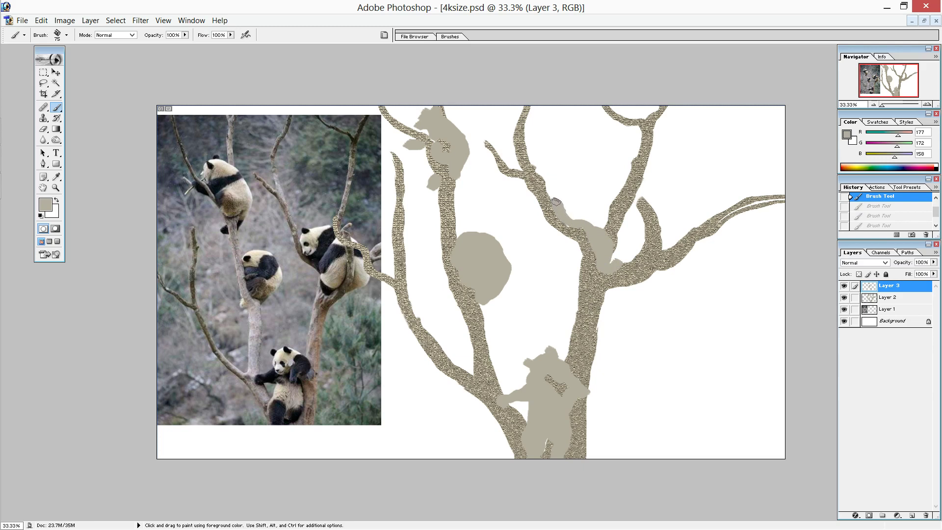
left_click_drag(556, 200, 564, 189)
left_click_drag(583, 192, 588, 189)
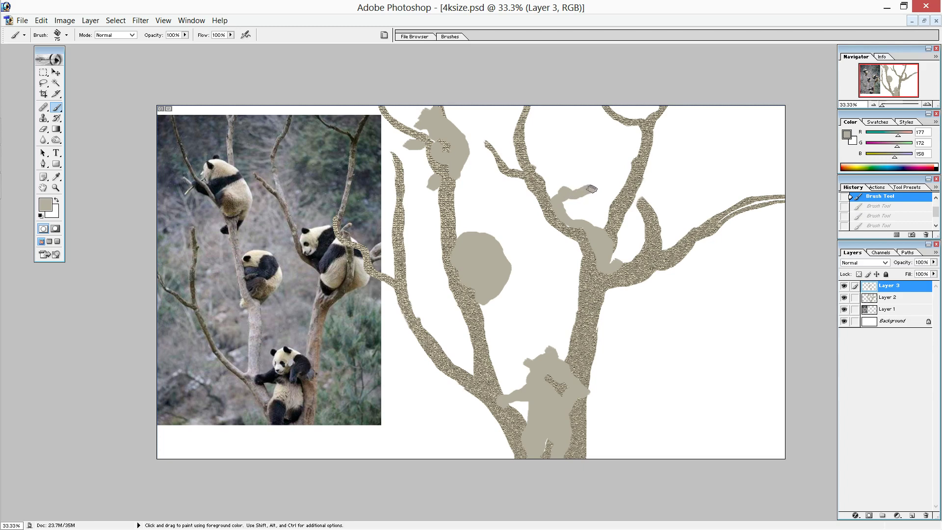
mouse_move(594, 188)
left_mouse_down()
mouse_move(607, 196)
mouse_move(571, 202)
mouse_move(604, 216)
left_mouse_up()
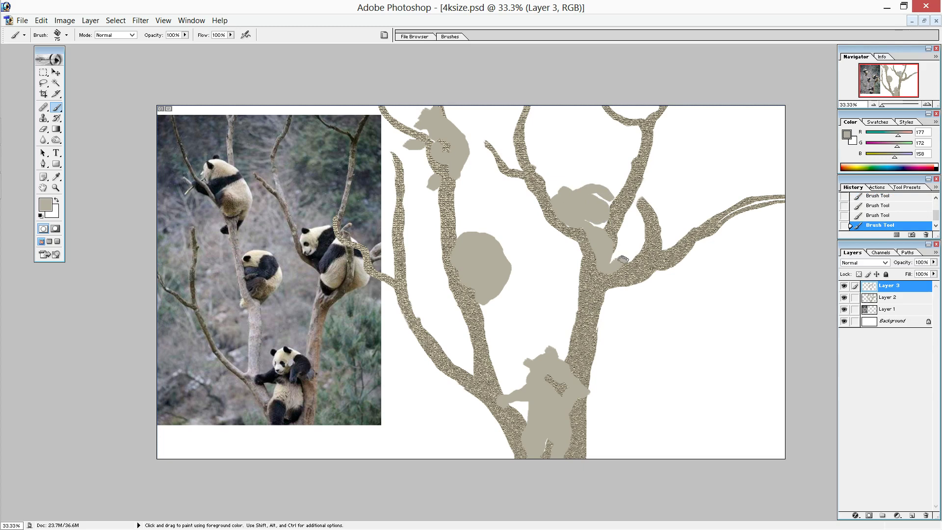
Step: Extend the right panda silhouette up the right branch, covering bark and filling the gap at its top
mouse_move(624, 261)
left_mouse_down()
mouse_move(641, 234)
mouse_move(620, 257)
mouse_move(627, 241)
mouse_move(618, 248)
mouse_move(594, 224)
left_mouse_up()
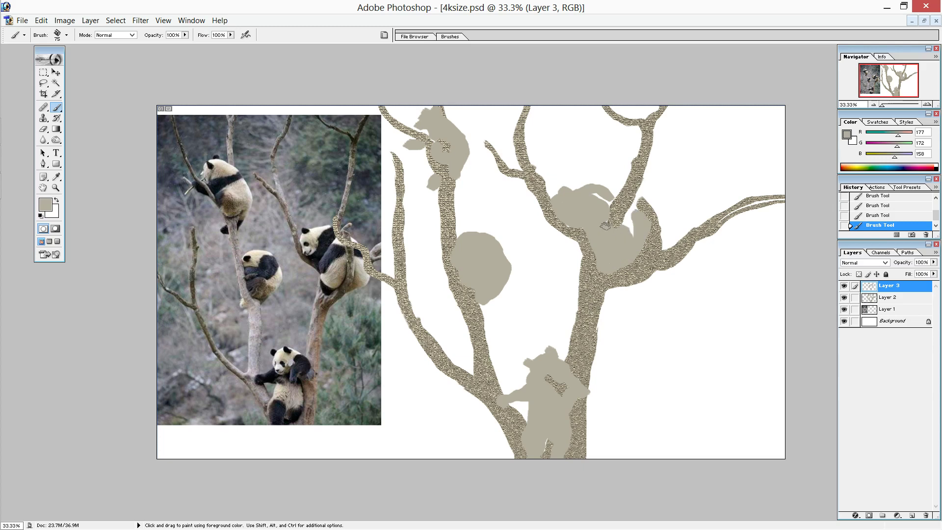
left_click_drag(616, 234, 614, 221)
mouse_move(661, 260)
left_mouse_down()
mouse_move(664, 233)
mouse_move(646, 267)
mouse_move(674, 230)
left_mouse_up()
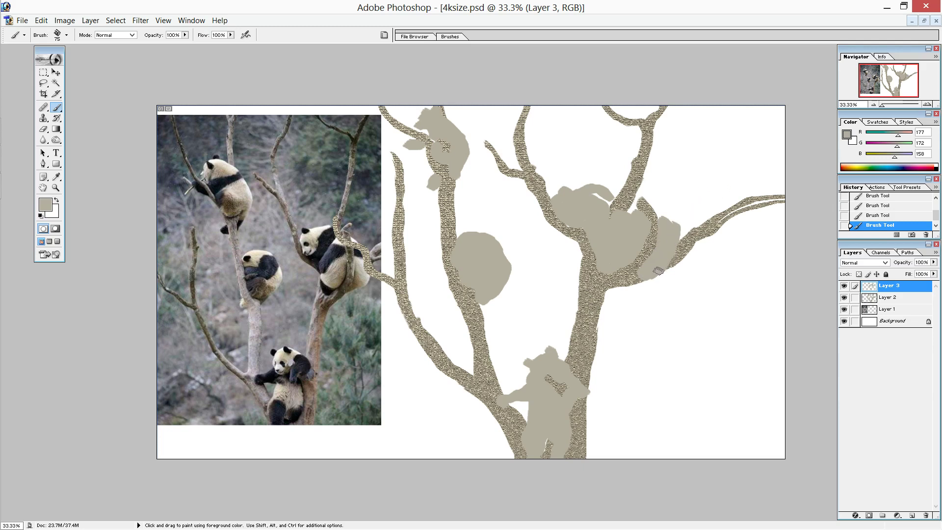
left_click_drag(662, 267, 673, 209)
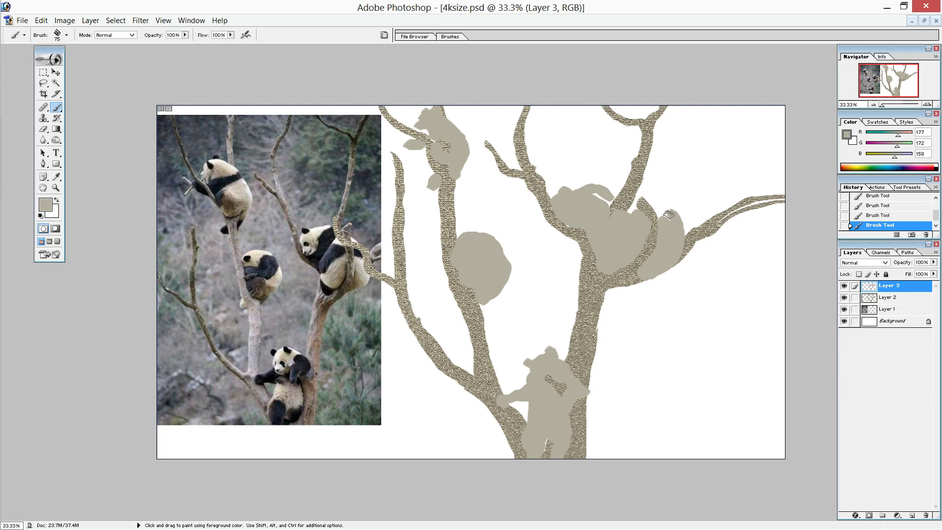
left_click_drag(668, 219, 645, 196)
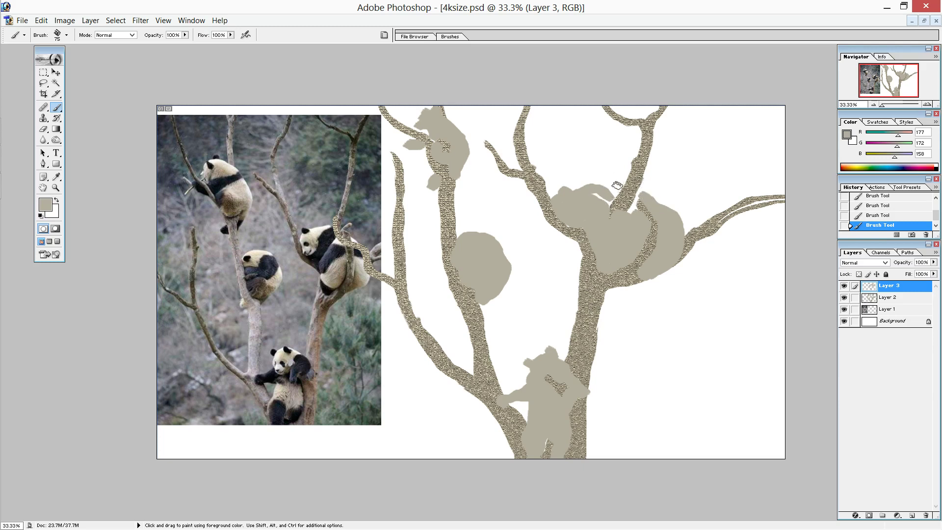
mouse_move(600, 192)
left_mouse_down()
mouse_move(632, 212)
mouse_move(597, 194)
mouse_move(616, 199)
left_mouse_up()
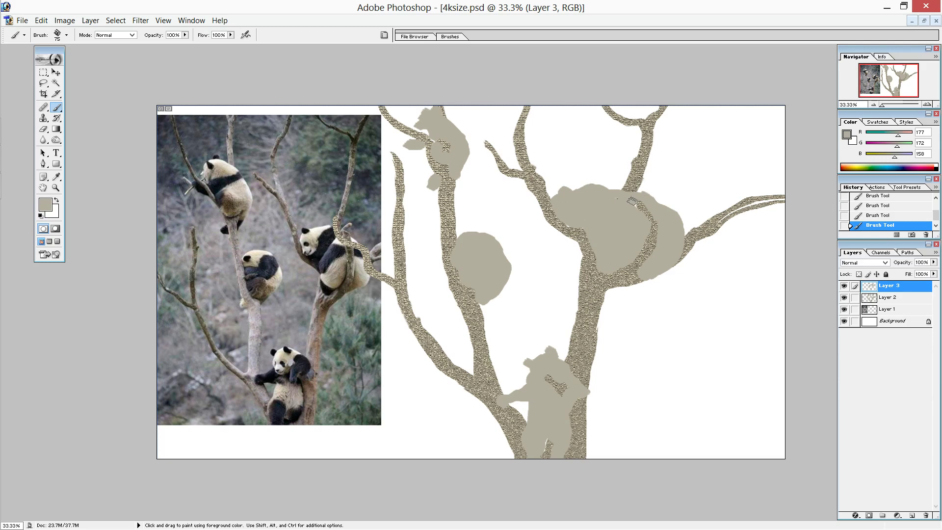
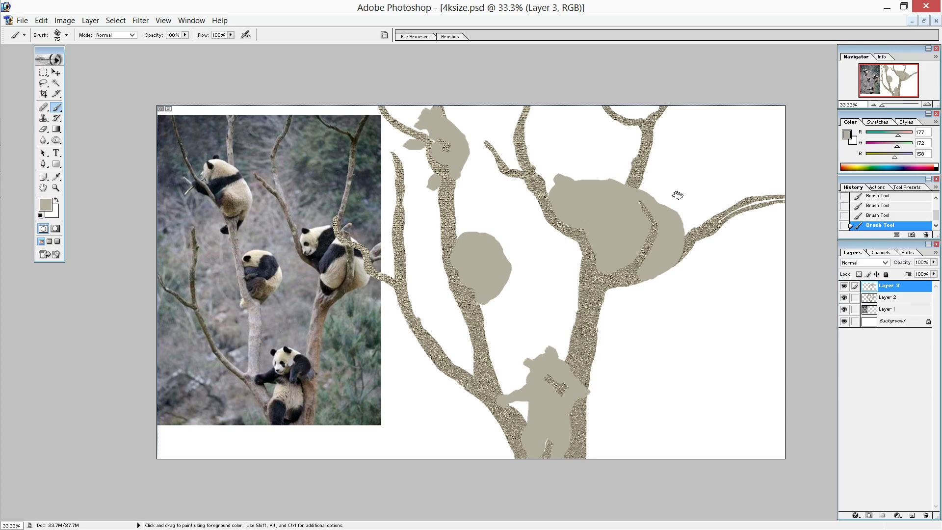
Step: Hide and reshow the gold-textured branch layer, Layer 2, then make it the active layer
left_click(854, 297)
left_click(845, 298)
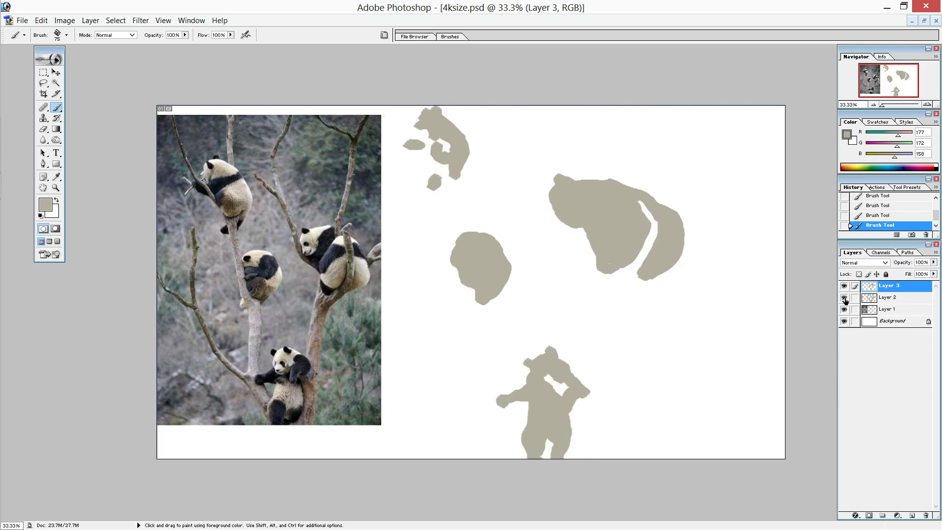
left_click(872, 299)
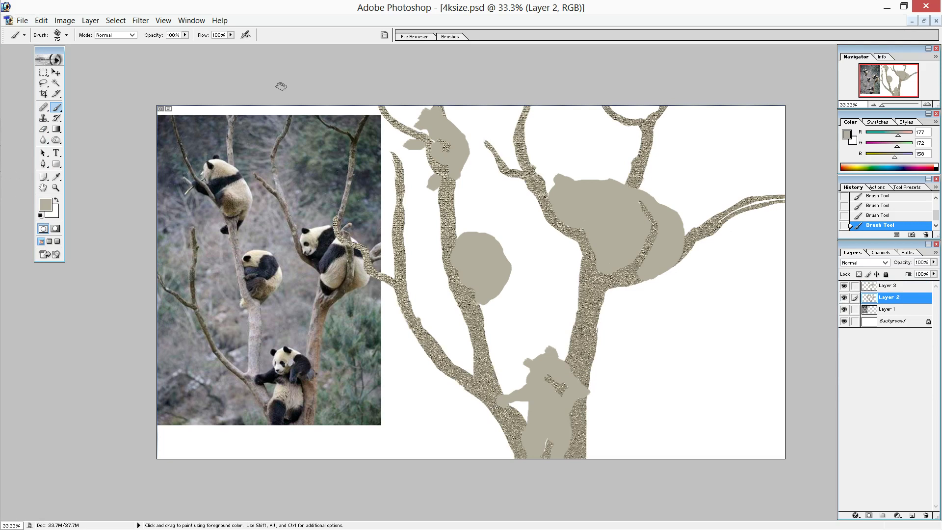
Step: Set up the Burn tool with the 65 soft round brush enlarged to 198 px
left_click(56, 140)
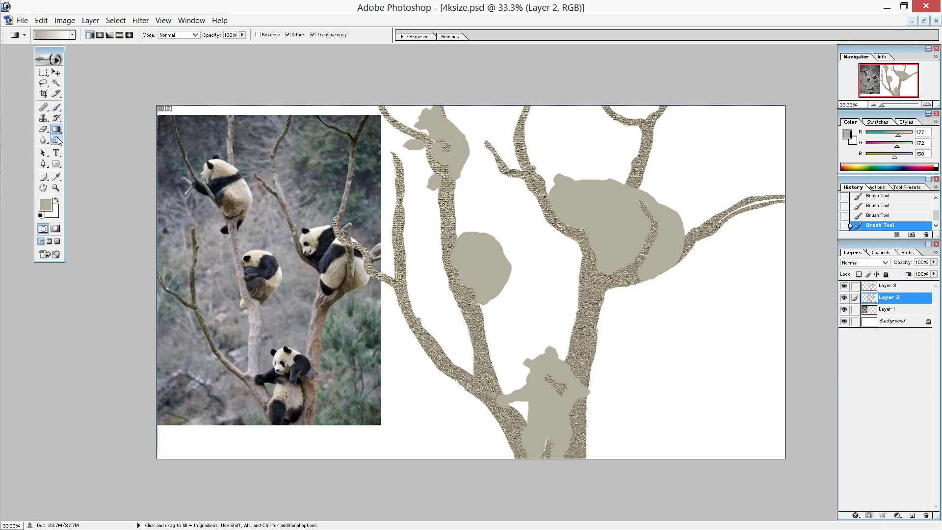
left_click(66, 36)
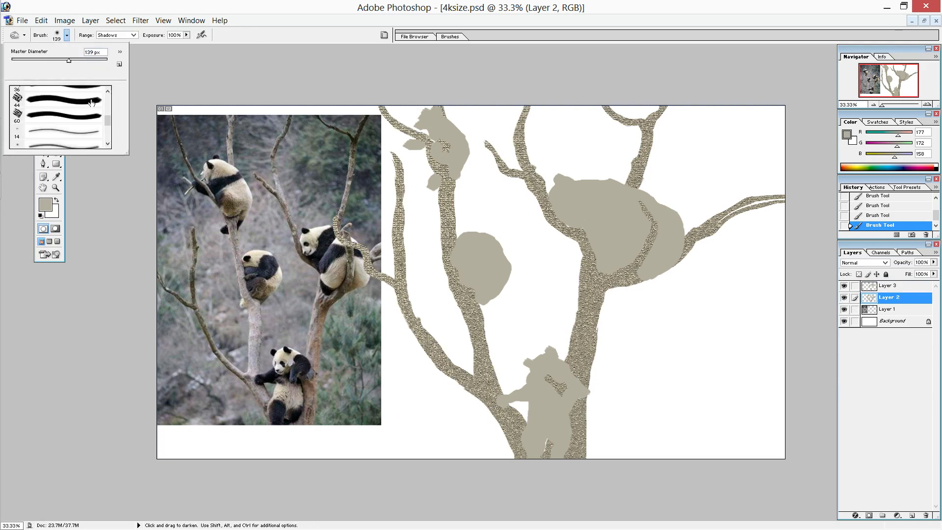
scroll(105, 130, "down", 2)
scroll(97, 135, "down", 1)
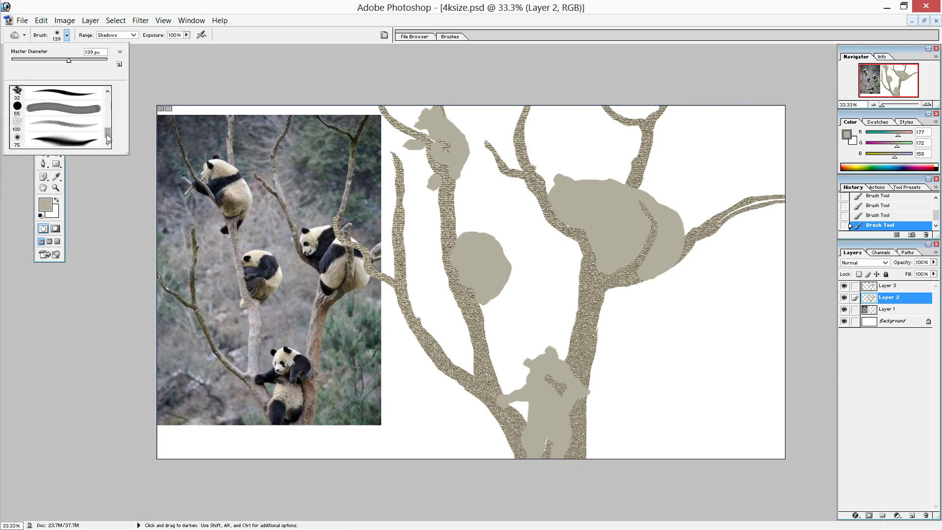
left_click(110, 143)
scroll(110, 127, "up", 3)
scroll(111, 123, "up", 2)
scroll(111, 123, "up", 2)
scroll(111, 123, "up", 2)
scroll(109, 122, "up", 3)
scroll(106, 122, "up", 2)
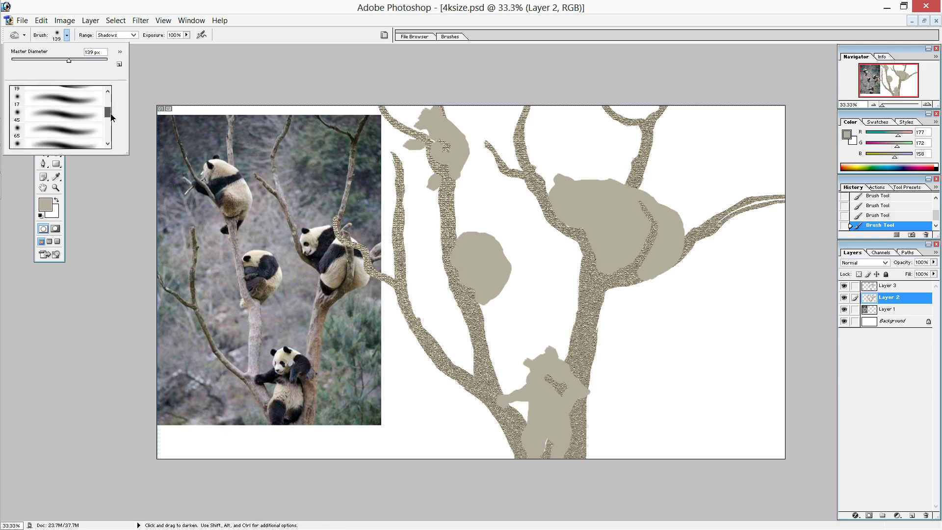
left_click(96, 130)
left_click(80, 59)
left_click(475, 417)
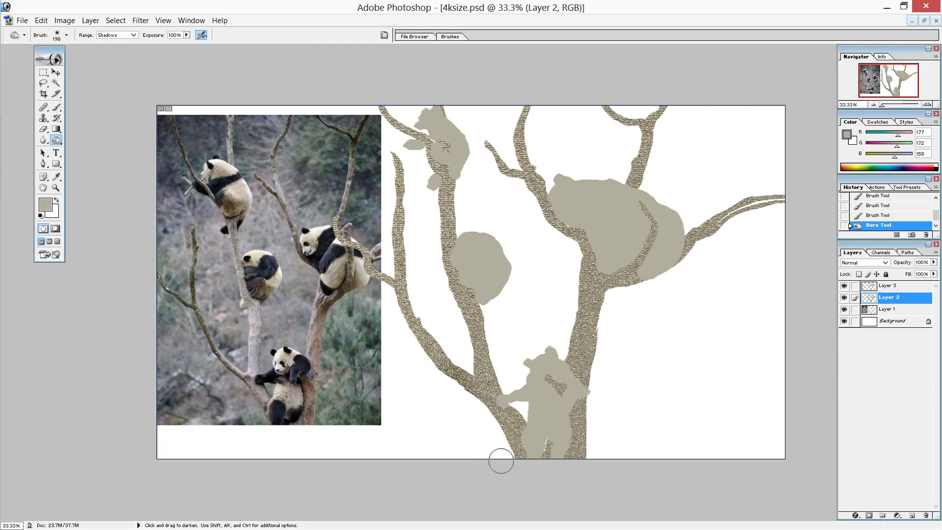
Step: Burn shadows along the lower-left trunk edge, left branch, middle branch and upper-left branch
left_click(495, 428)
left_click_drag(490, 421, 452, 388)
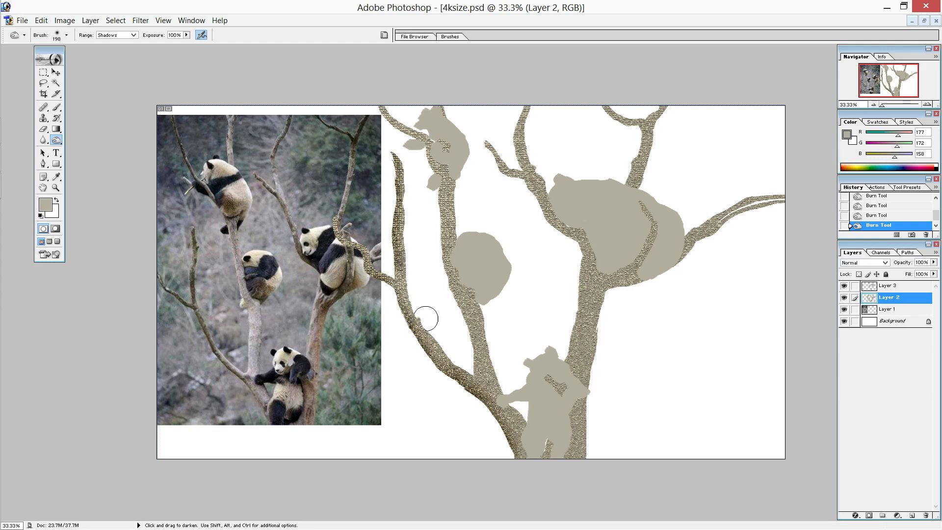
left_click_drag(462, 355, 403, 235)
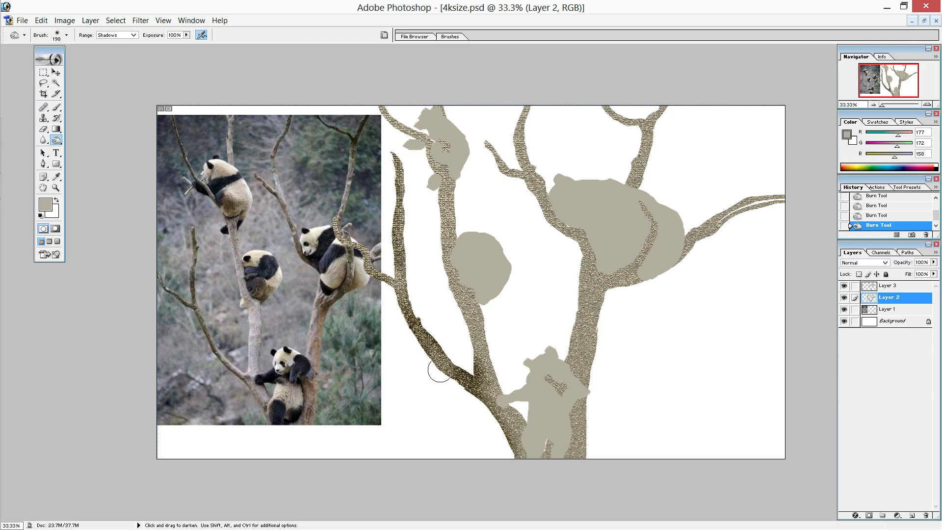
left_click_drag(466, 348, 436, 217)
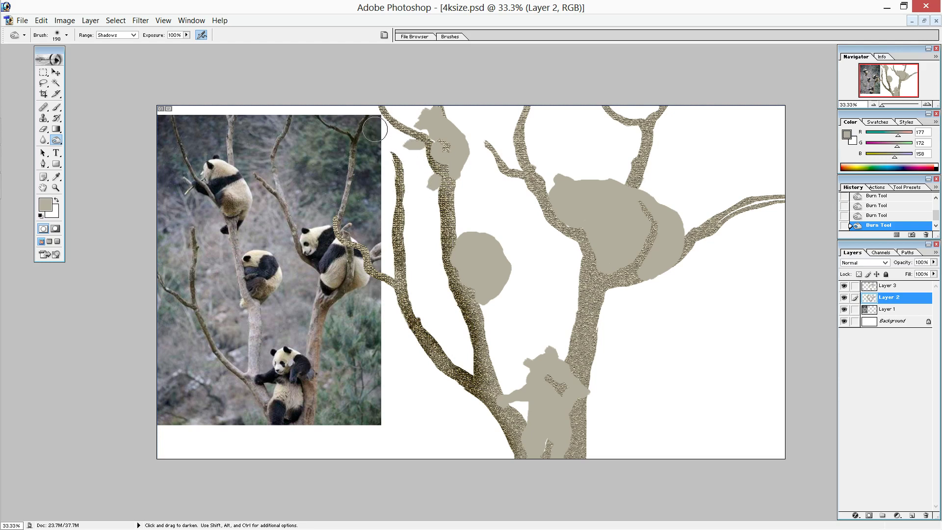
mouse_move(388, 134)
left_mouse_down()
mouse_move(407, 153)
mouse_move(383, 124)
mouse_move(421, 164)
mouse_move(438, 290)
mouse_move(459, 336)
mouse_move(431, 269)
mouse_move(452, 326)
mouse_move(423, 314)
mouse_move(471, 373)
mouse_move(411, 278)
mouse_move(358, 235)
mouse_move(360, 243)
mouse_move(343, 210)
left_mouse_up()
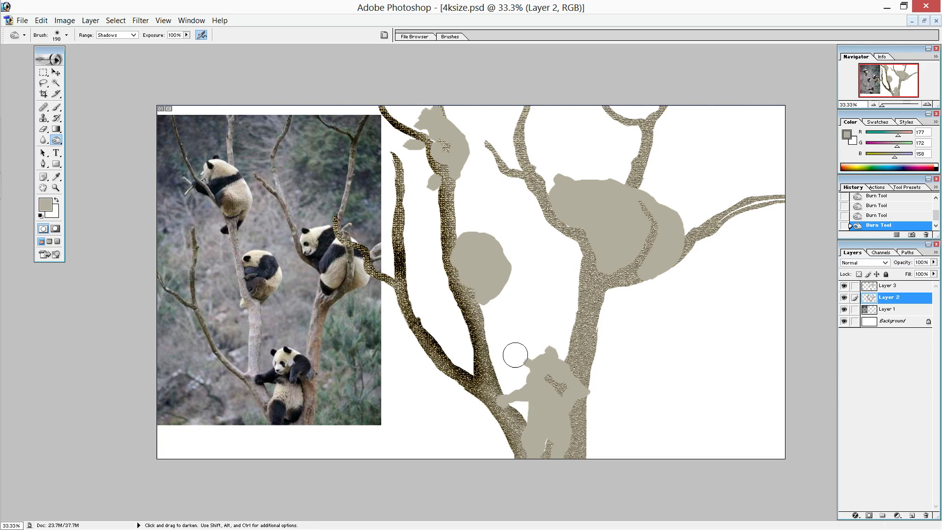
Step: Burn the trunk from beside the lower panda up to the fork, plus the upper-left and upper-right branches
mouse_move(570, 376)
left_mouse_down()
mouse_move(567, 399)
mouse_move(556, 392)
left_mouse_up()
left_click_drag(561, 338, 515, 169)
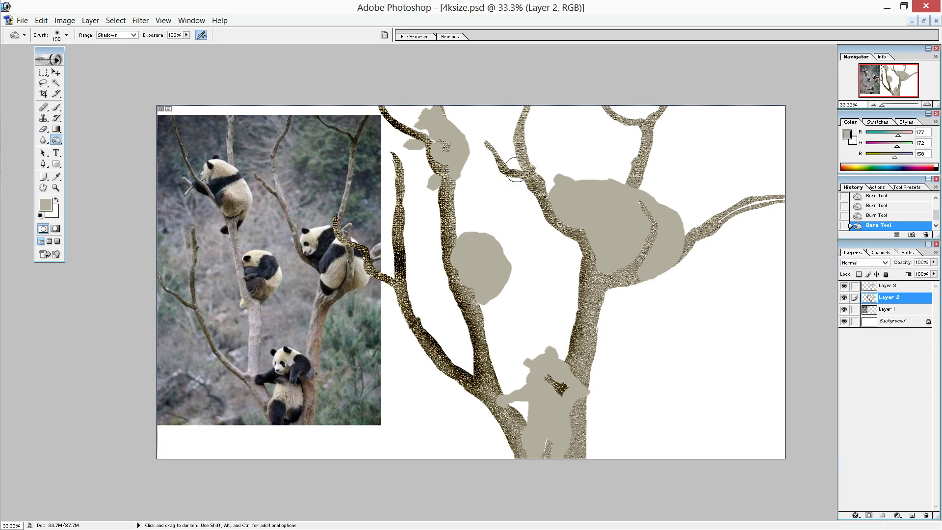
left_click_drag(515, 169, 507, 118)
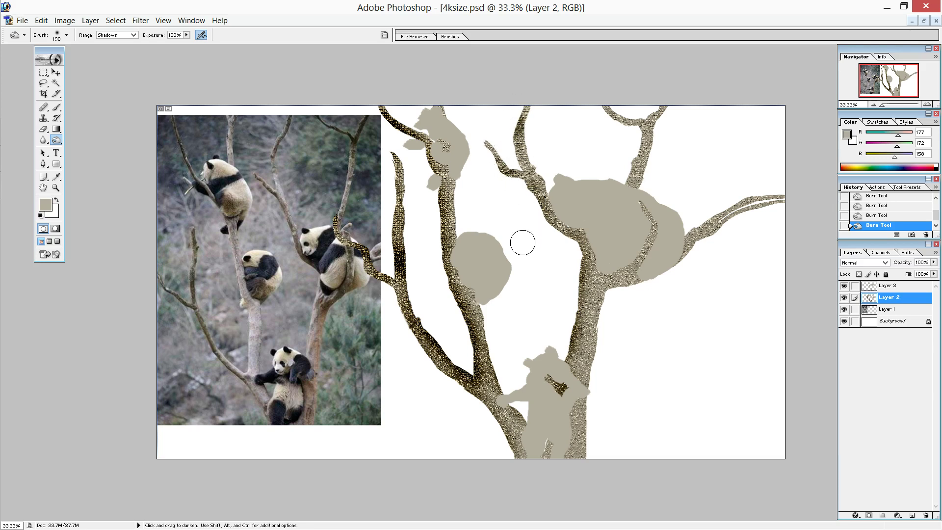
mouse_move(616, 155)
left_mouse_down()
mouse_move(622, 174)
mouse_move(613, 127)
mouse_move(621, 119)
left_mouse_up()
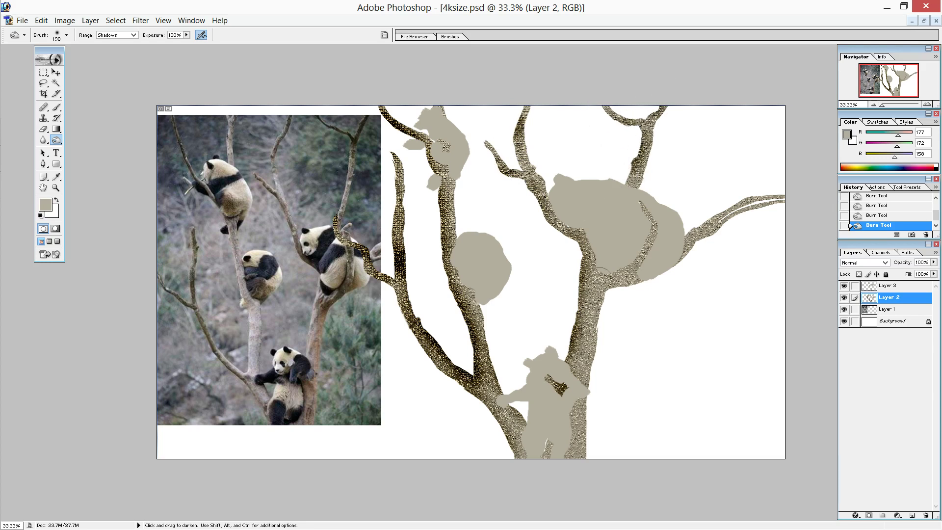
Step: Darken the inner and upper branches, the top junction, the right-hand branch and the trunk base
mouse_move(612, 263)
left_mouse_down()
mouse_move(636, 203)
mouse_move(657, 275)
mouse_move(693, 216)
mouse_move(685, 214)
mouse_move(776, 189)
left_mouse_up()
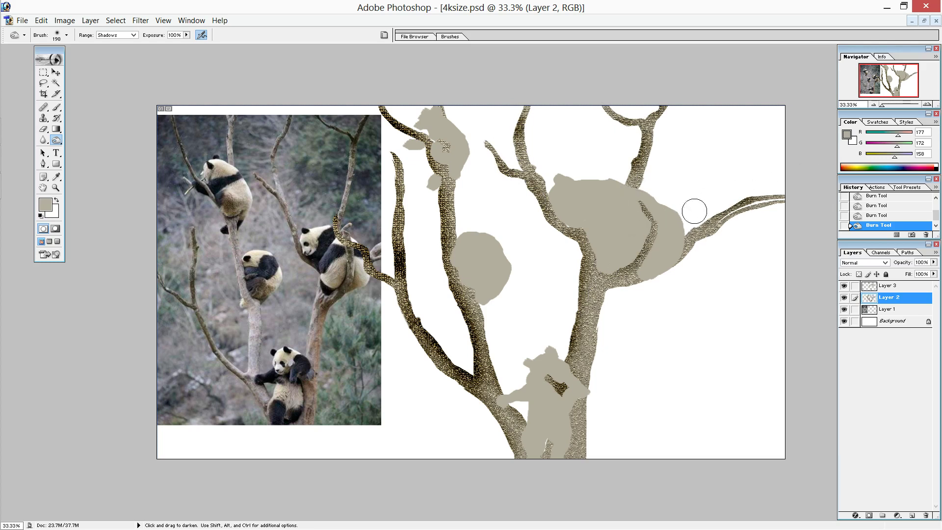
left_click_drag(651, 147, 652, 172)
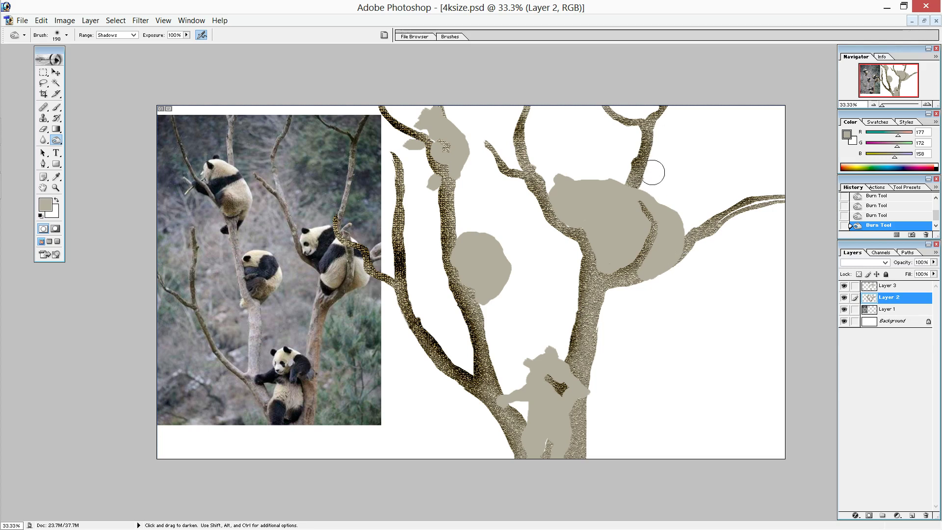
left_click_drag(632, 83, 642, 91)
mouse_move(698, 227)
left_mouse_down()
mouse_move(673, 273)
mouse_move(681, 258)
mouse_move(651, 255)
mouse_move(625, 272)
mouse_move(632, 292)
mouse_move(620, 288)
mouse_move(631, 300)
mouse_move(595, 410)
mouse_move(605, 332)
mouse_move(568, 501)
left_mouse_up()
mouse_move(555, 458)
left_mouse_down()
mouse_move(545, 507)
mouse_move(551, 469)
mouse_move(540, 437)
mouse_move(542, 513)
left_mouse_up()
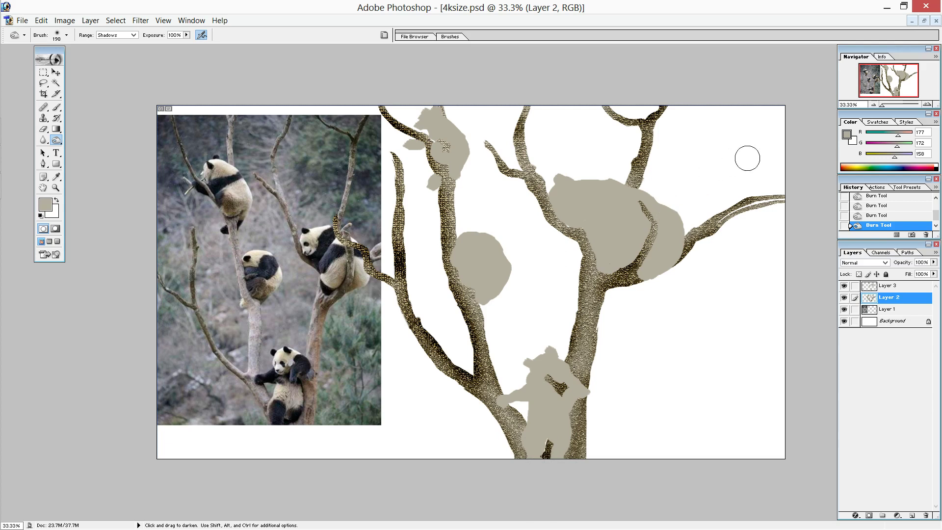
Step: Zoom in and out to review the burned branches, ending at 33.3%
key("ctrl+plus")
key("ctrl+plus")
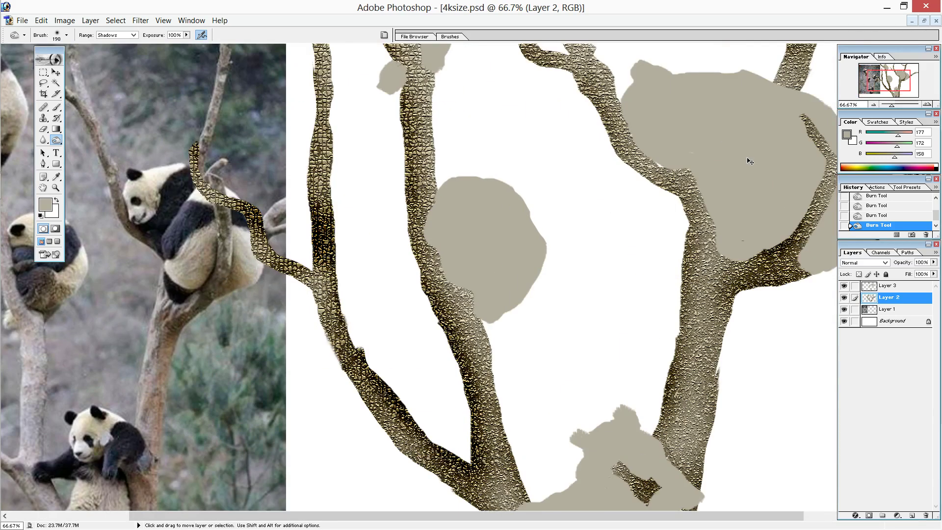
key("ctrl+minus")
key("ctrl+minus")
key("ctrl+minus")
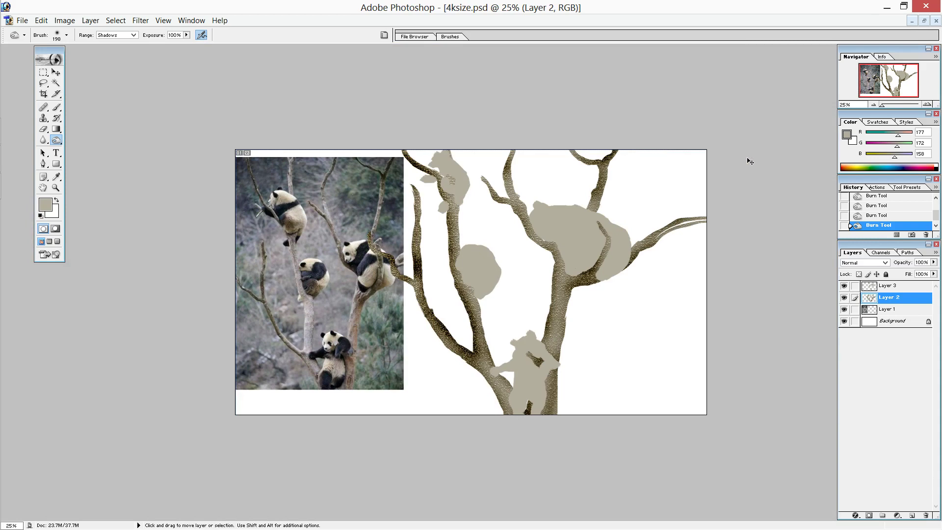
key("ctrl+plus")
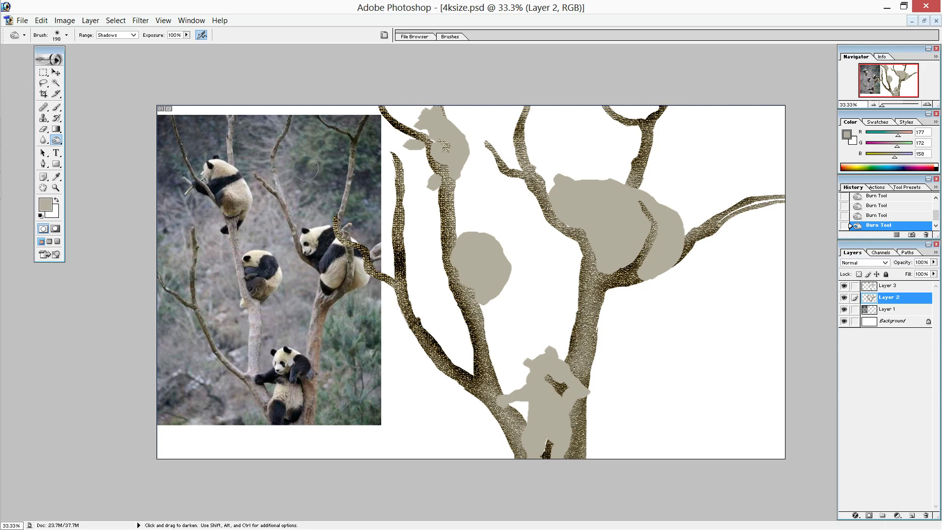
Step: On Layer 3, brush grey over the lower panda's silhouette to clean its edges
left_click(897, 286)
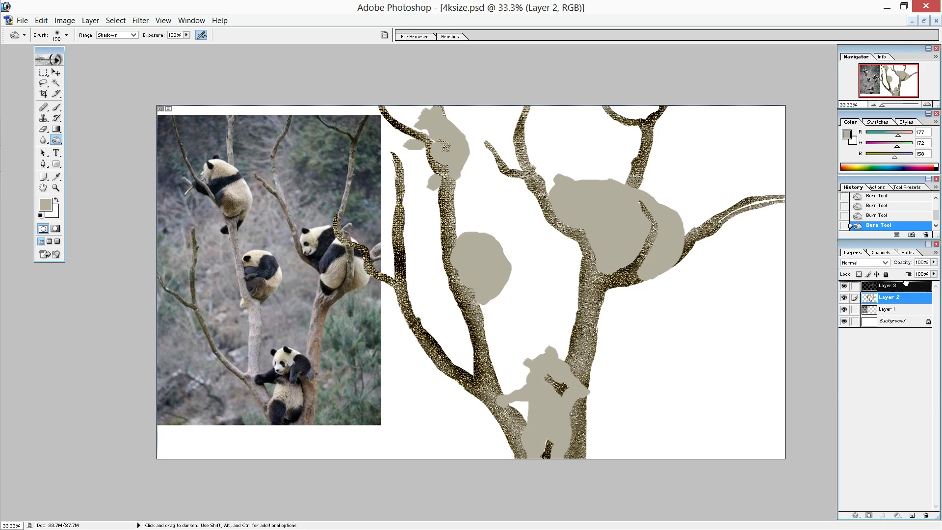
left_click(56, 107)
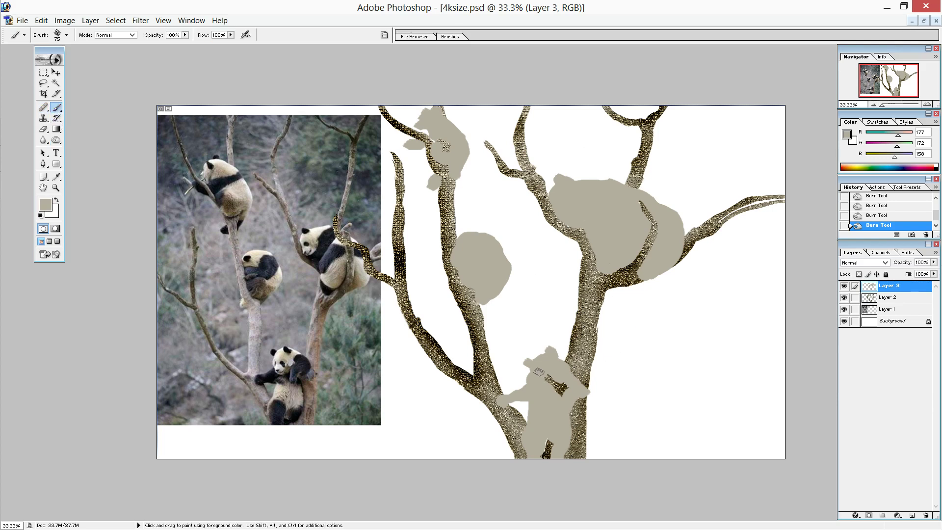
left_click_drag(532, 375, 536, 367)
left_click_drag(529, 374, 534, 368)
left_click(528, 379)
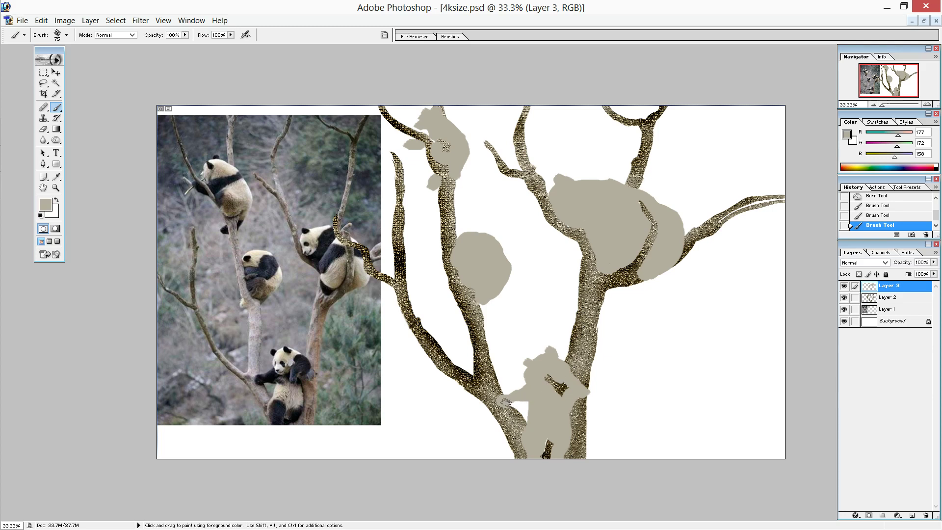
left_click_drag(528, 401, 537, 406)
Step: With the Burn tool, darken the left side and lower left of the middle panda shape
left_click(56, 141)
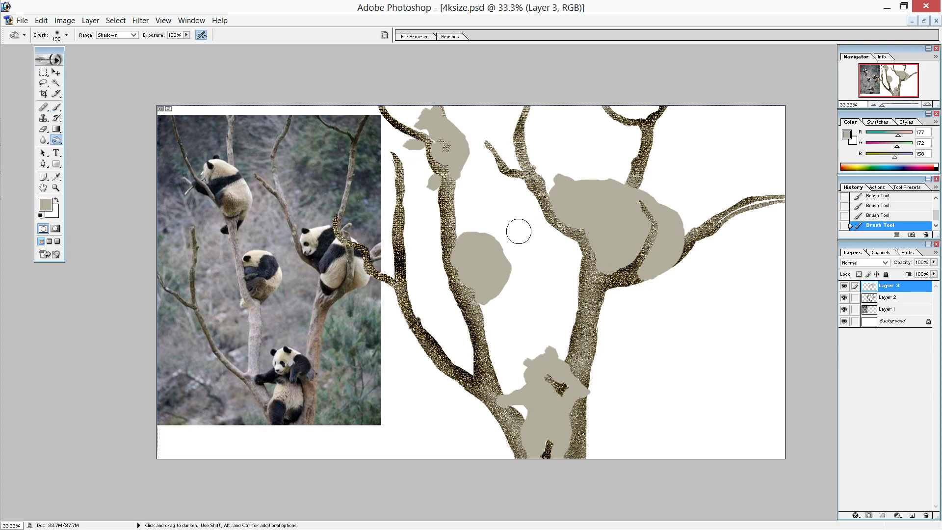
left_click(488, 259)
left_click_drag(492, 251, 476, 269)
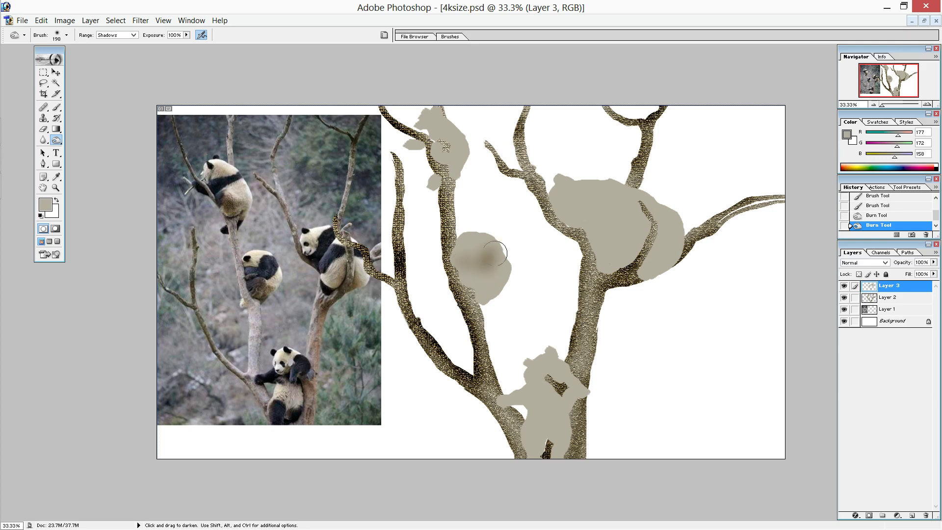
mouse_move(488, 252)
left_mouse_down()
mouse_move(475, 271)
mouse_move(486, 249)
mouse_move(456, 262)
mouse_move(493, 242)
mouse_move(459, 262)
left_mouse_up()
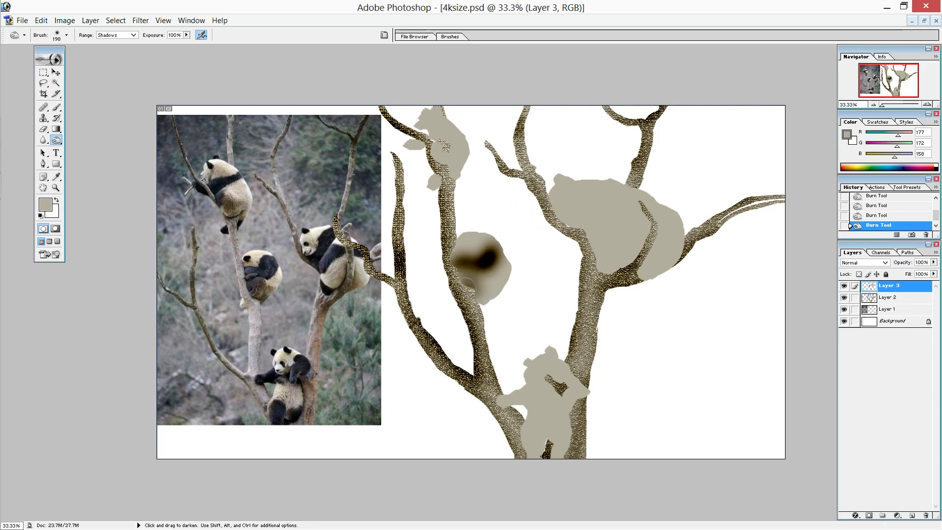
mouse_move(461, 283)
left_mouse_down()
mouse_move(501, 254)
mouse_move(479, 256)
left_mouse_up()
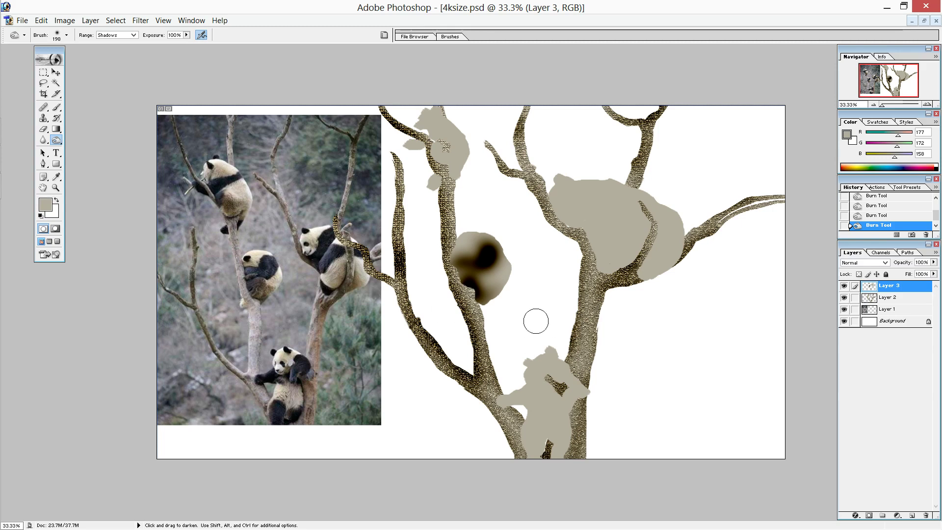
Step: Shrink the burn brush to 65 px and darken the eye spot on the middle panda's head
left_click(66, 35)
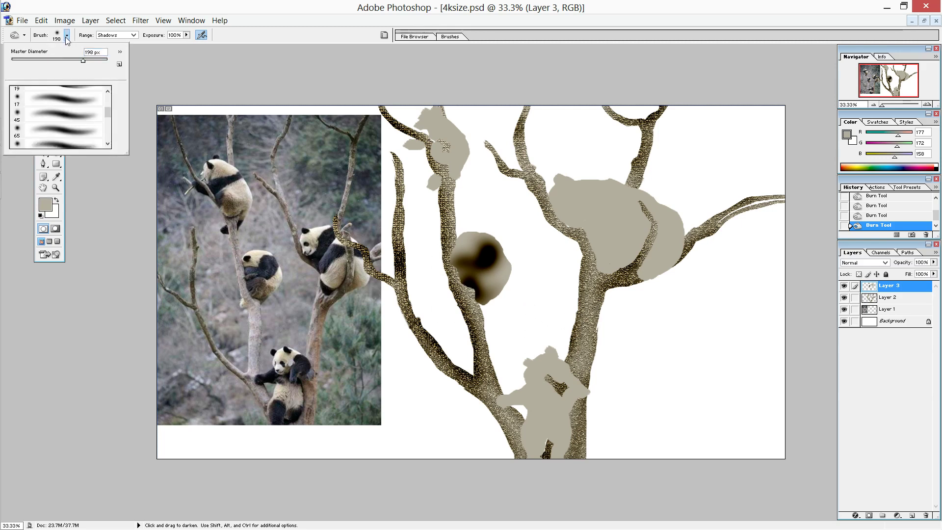
left_click(54, 130)
left_click(462, 241)
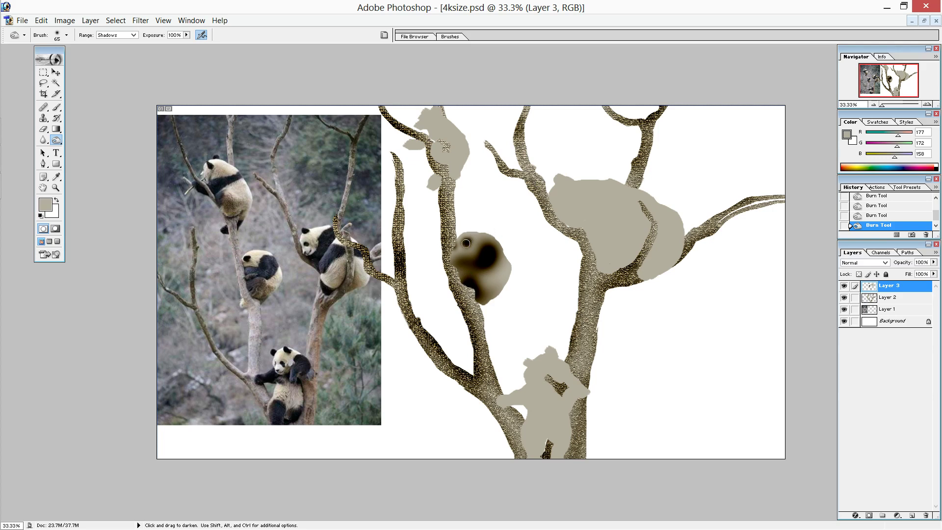
left_click_drag(463, 242, 487, 248)
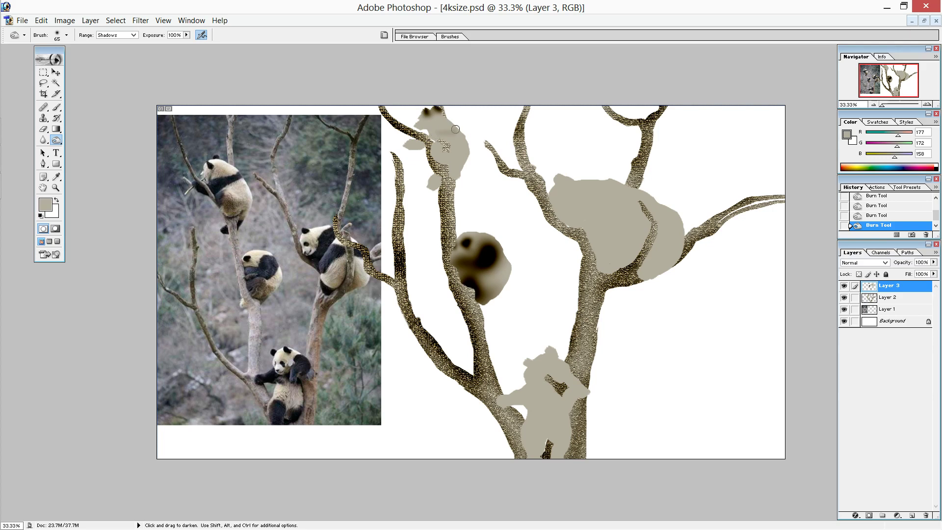
Step: Burn dark markings onto the top panda's head, paw, body and right side
left_click_drag(457, 135, 456, 139)
left_click_drag(417, 145, 419, 143)
mouse_move(435, 145)
left_mouse_down()
mouse_move(434, 190)
mouse_move(433, 181)
left_mouse_up()
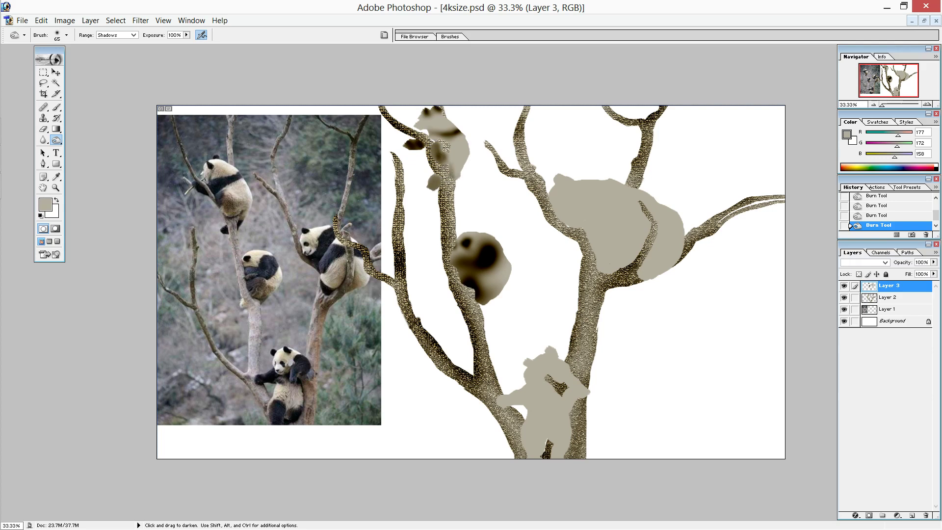
left_click_drag(464, 171, 459, 174)
mouse_move(453, 172)
left_mouse_down()
mouse_move(433, 143)
mouse_move(450, 137)
mouse_move(479, 150)
left_mouse_up()
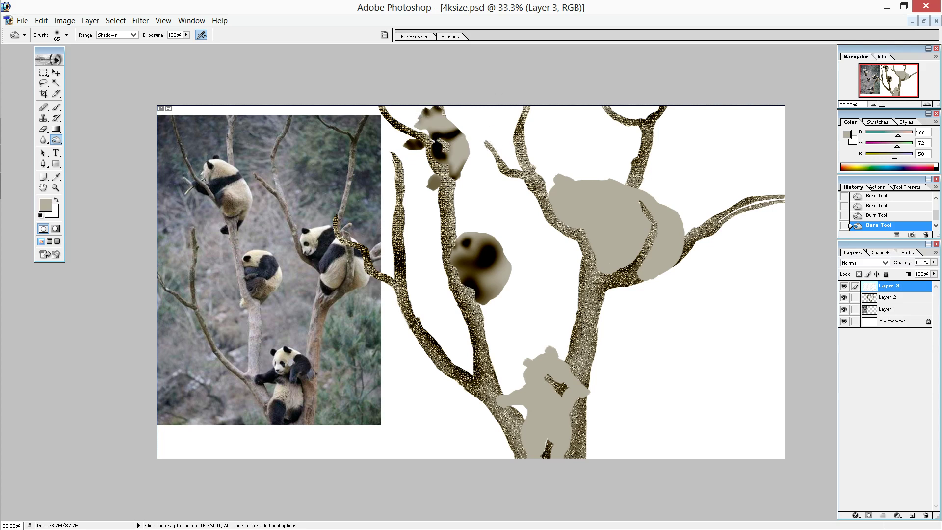
left_click_drag(422, 119, 445, 135)
Step: Burn the large right panda's ear dark and build up a deep eye patch
mouse_move(564, 182)
left_mouse_down()
mouse_move(580, 180)
mouse_move(557, 172)
left_mouse_up()
left_click_drag(559, 204, 564, 206)
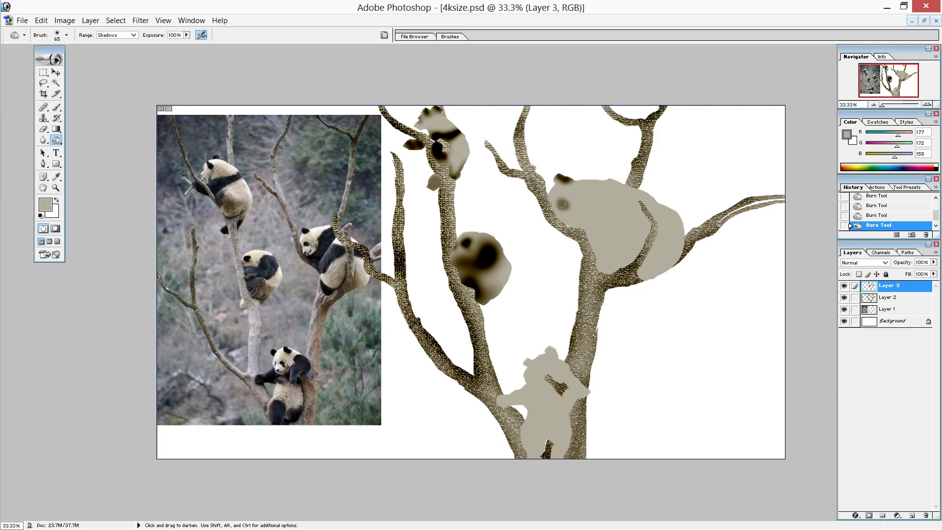
left_click_drag(562, 203, 567, 206)
Step: Dab dark shading along the large right panda's face edge and mouth curve
left_click(569, 223)
left_click(581, 209)
left_click(582, 208)
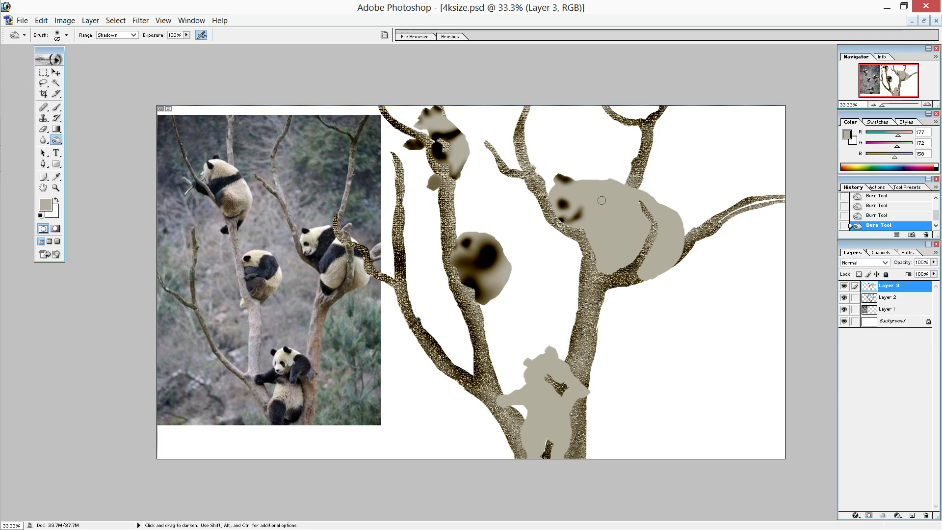
Step: Burn a dark band across the large panda's back and shoulder, deepening the mouth shading
left_click_drag(625, 185, 588, 220)
left_click_drag(588, 221, 597, 212)
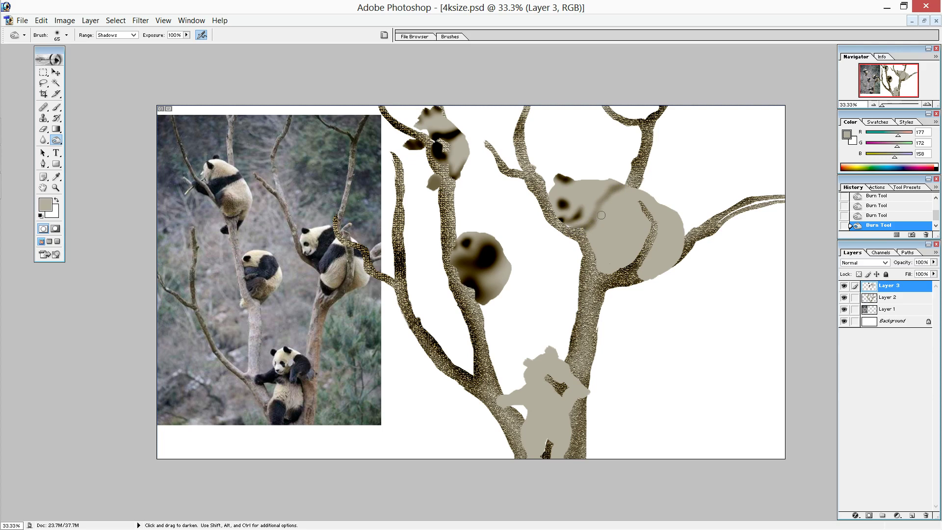
mouse_move(597, 216)
left_mouse_down()
mouse_move(639, 192)
mouse_move(644, 199)
mouse_move(588, 231)
mouse_move(615, 200)
mouse_move(622, 219)
left_mouse_up()
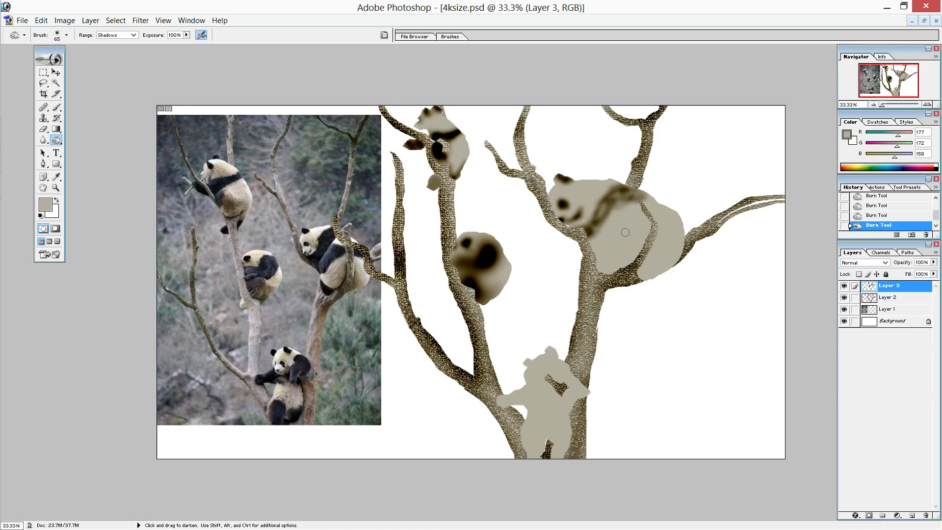
left_click_drag(614, 209, 628, 220)
Step: Set the Burn brush to 81 px and darken the big panda's back streak
left_click(67, 35)
left_click_drag(48, 60, 50, 60)
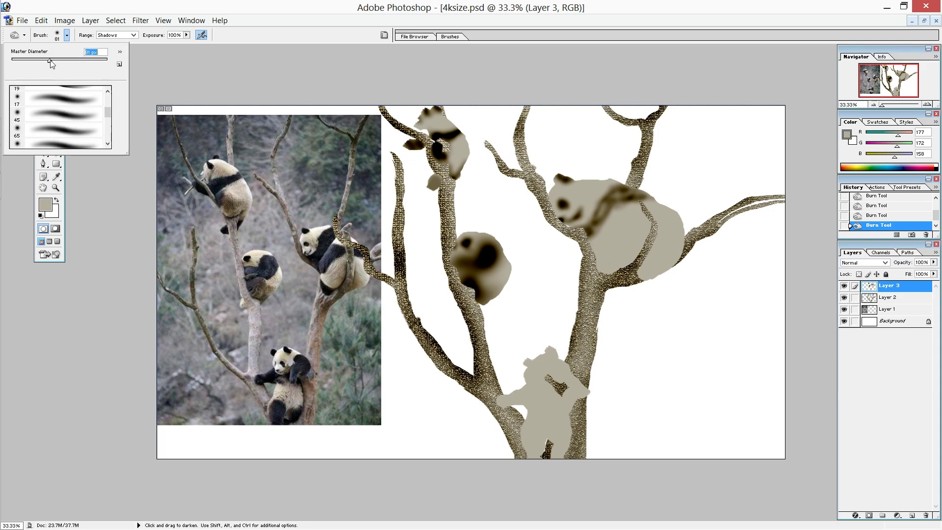
left_click(594, 235)
left_click_drag(594, 236, 645, 199)
left_click_drag(595, 217, 608, 201)
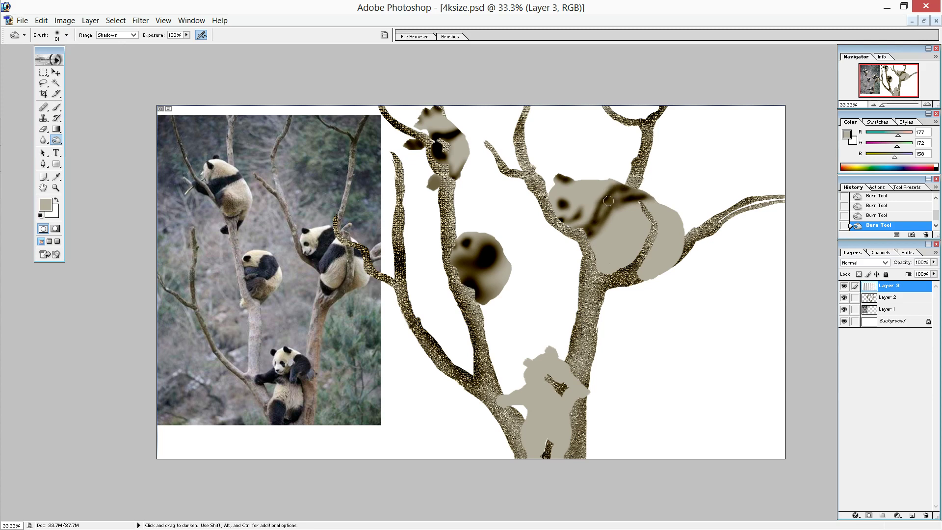
mouse_move(586, 226)
left_mouse_down()
mouse_move(622, 178)
mouse_move(604, 209)
mouse_move(624, 204)
mouse_move(593, 238)
left_mouse_up()
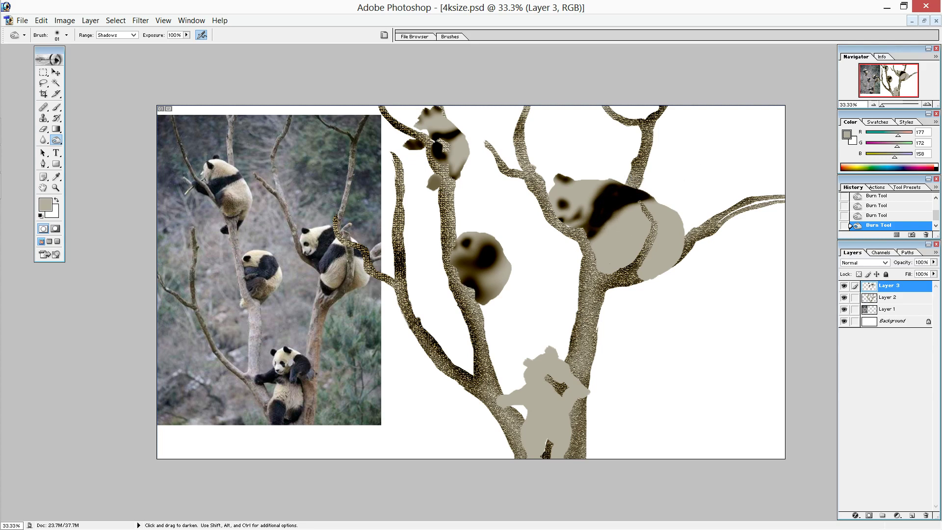
Step: Burn dark bands across the big panda's lower edge, belly, back and right side
mouse_move(605, 269)
left_mouse_down()
mouse_move(598, 261)
mouse_move(610, 272)
mouse_move(622, 261)
left_mouse_up()
left_click_drag(645, 282, 642, 281)
mouse_move(601, 241)
left_mouse_down()
mouse_move(617, 229)
mouse_move(664, 224)
left_mouse_up()
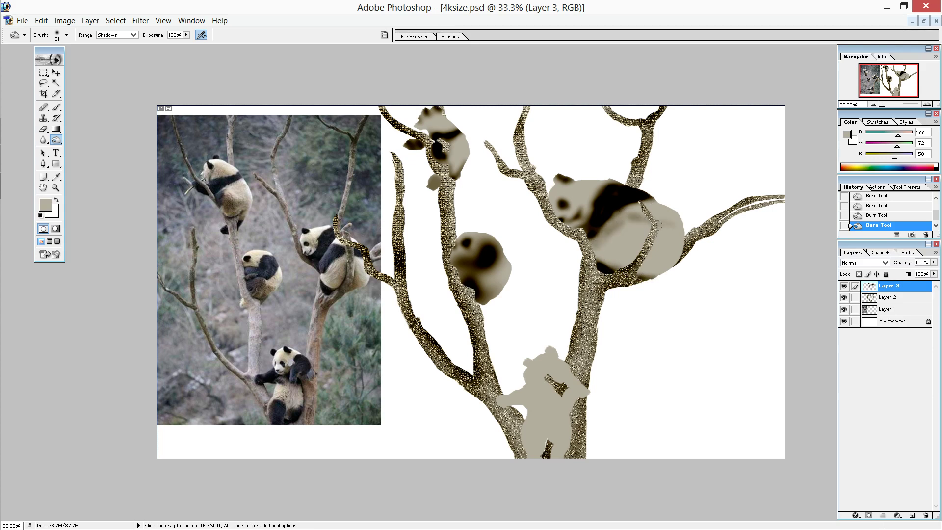
mouse_move(663, 223)
left_mouse_down()
mouse_move(682, 228)
mouse_move(600, 236)
mouse_move(631, 217)
mouse_move(606, 228)
mouse_move(608, 245)
mouse_move(619, 234)
mouse_move(602, 243)
mouse_move(633, 225)
mouse_move(603, 241)
mouse_move(682, 220)
mouse_move(638, 223)
mouse_move(593, 250)
mouse_move(624, 243)
mouse_move(599, 250)
mouse_move(601, 237)
mouse_move(610, 240)
mouse_move(594, 241)
mouse_move(605, 228)
mouse_move(594, 241)
left_mouse_up()
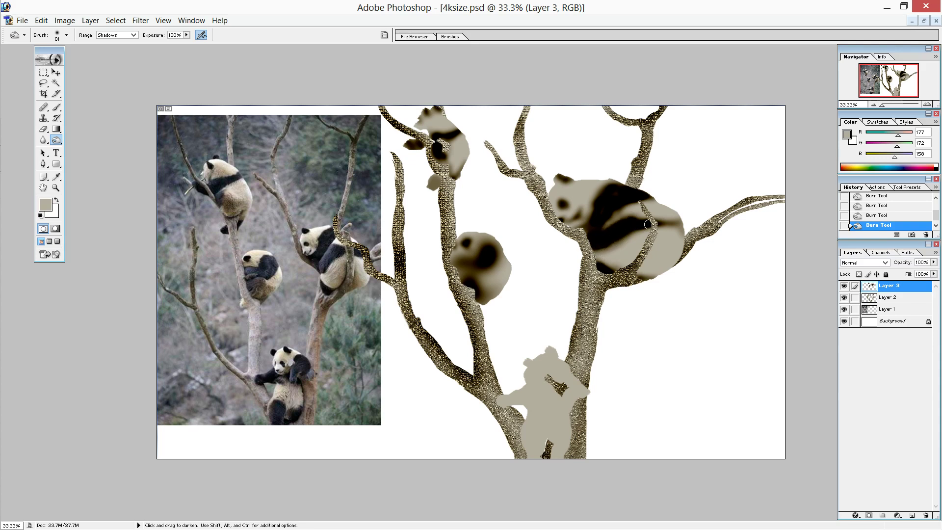
mouse_move(660, 223)
left_mouse_down()
mouse_move(678, 242)
mouse_move(684, 227)
mouse_move(672, 219)
mouse_move(696, 214)
left_mouse_up()
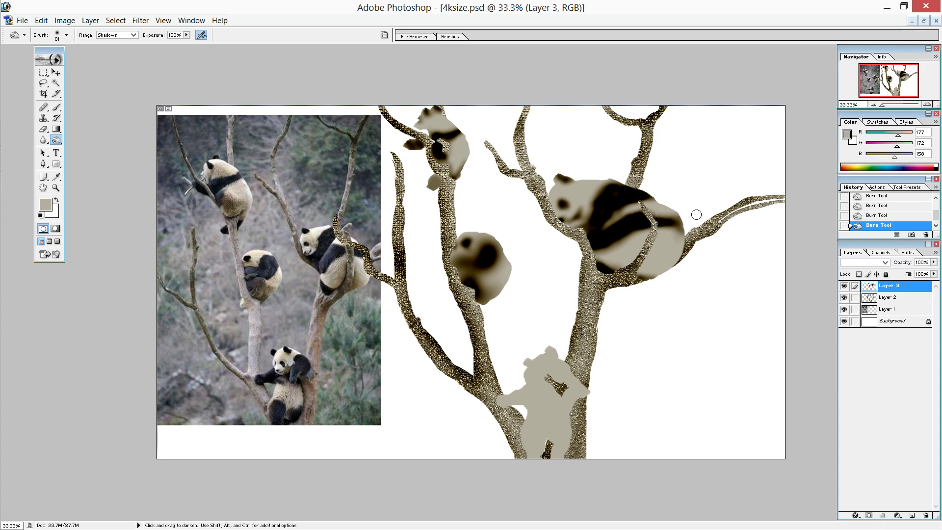
left_click_drag(631, 237, 683, 240)
left_click_drag(619, 242, 633, 234)
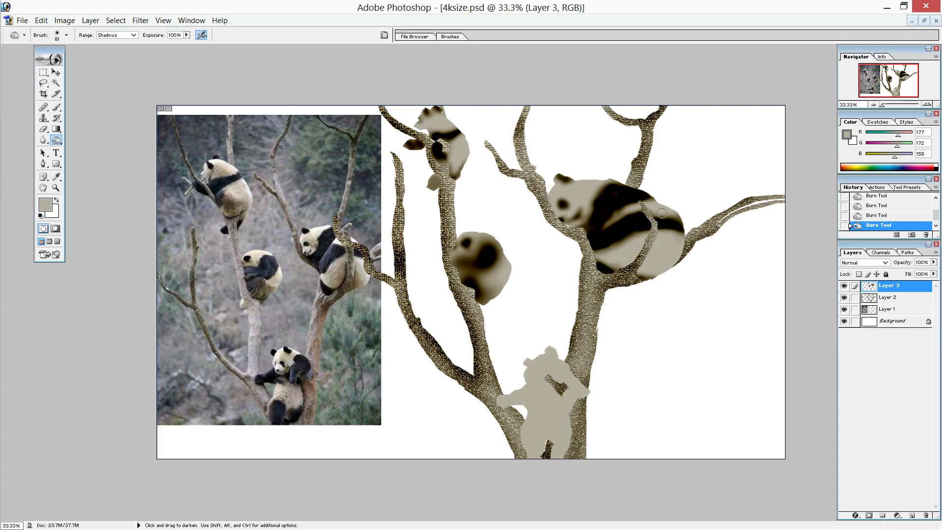
left_click_drag(677, 228, 687, 214)
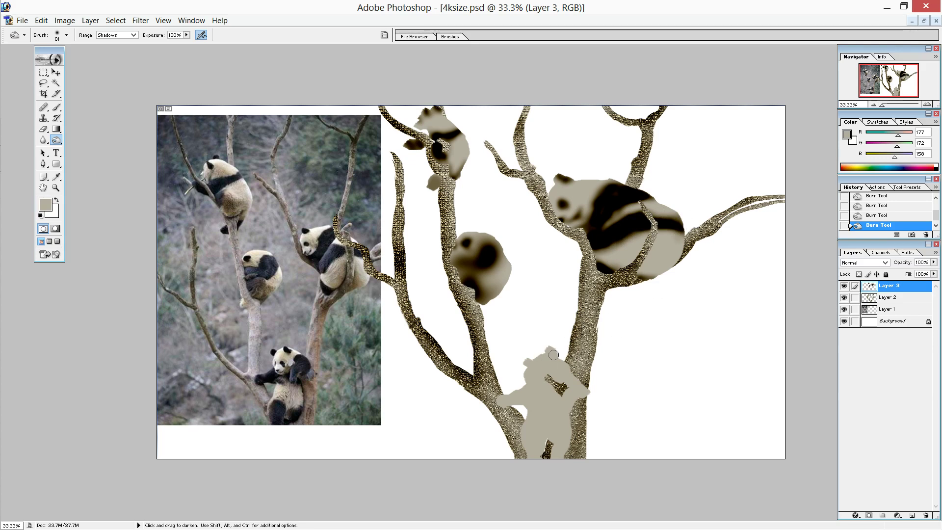
Step: Burn darker patches onto the lower panda's head, face, arm and body
left_click_drag(551, 350, 555, 352)
left_click_drag(524, 359, 529, 362)
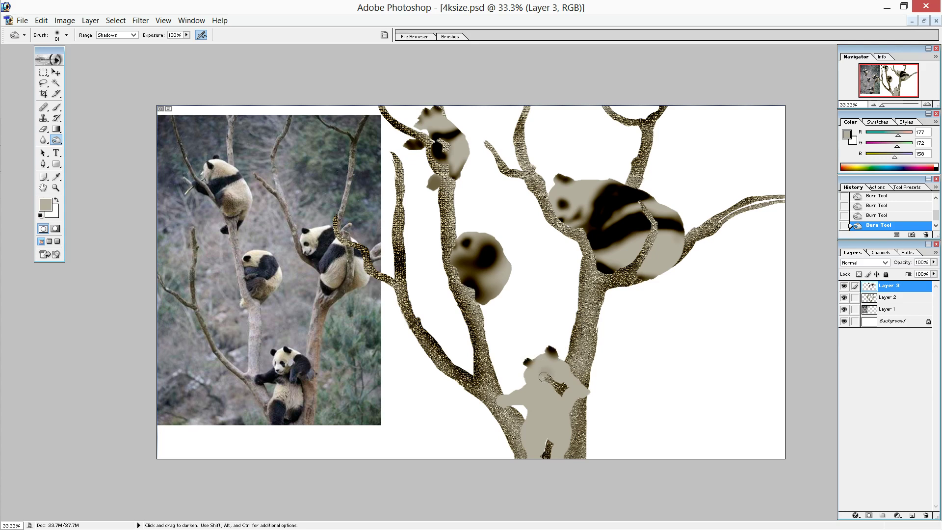
left_click_drag(544, 371, 543, 385)
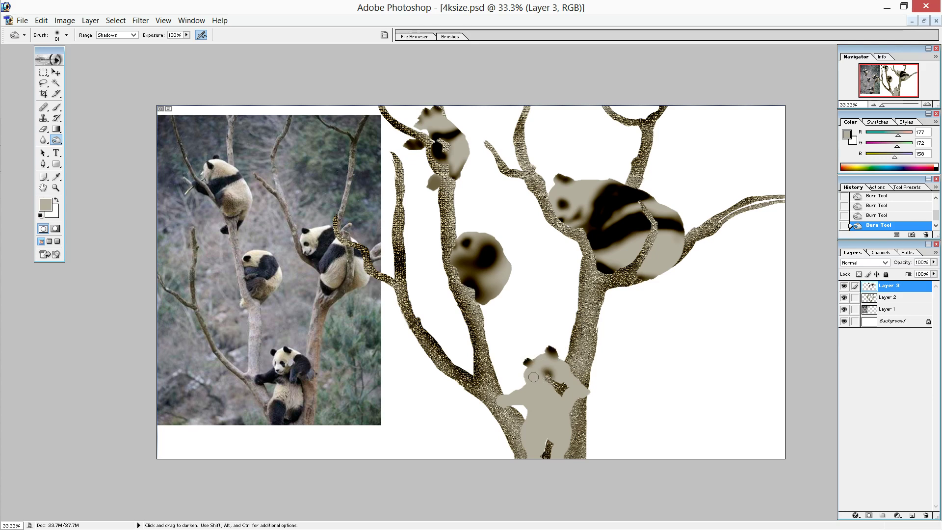
left_click_drag(533, 380, 534, 377)
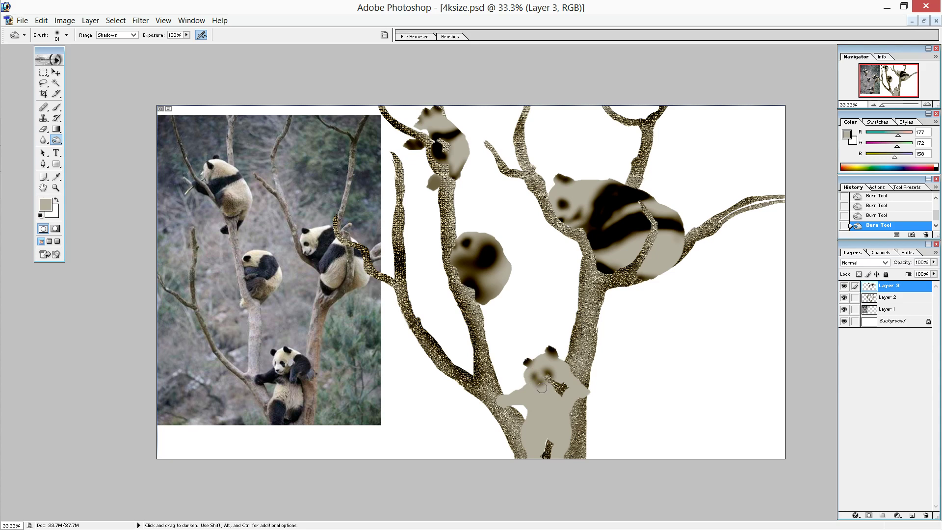
left_click_drag(548, 387, 559, 375)
mouse_move(532, 399)
left_mouse_down()
mouse_move(515, 393)
mouse_move(548, 410)
mouse_move(568, 404)
mouse_move(573, 384)
mouse_move(570, 404)
left_mouse_up()
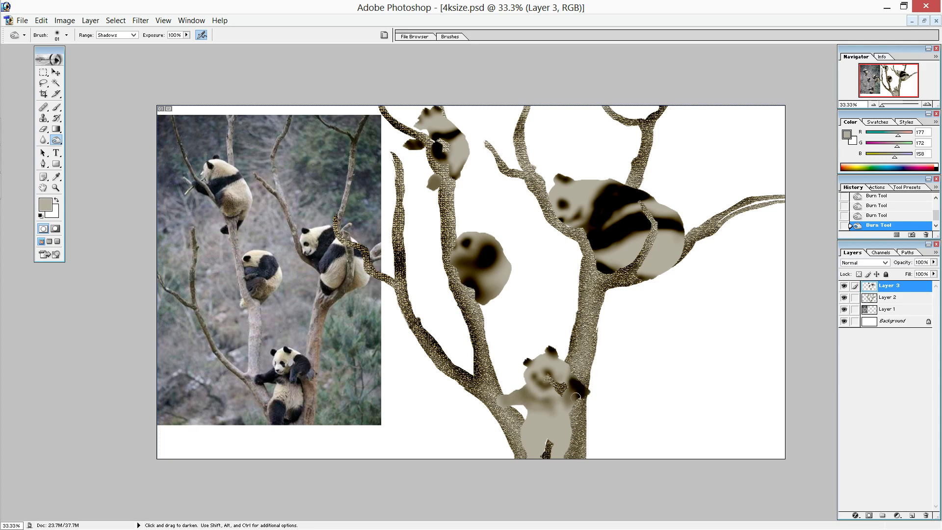
mouse_move(566, 417)
left_mouse_down()
mouse_move(556, 414)
mouse_move(570, 401)
mouse_move(566, 416)
left_mouse_up()
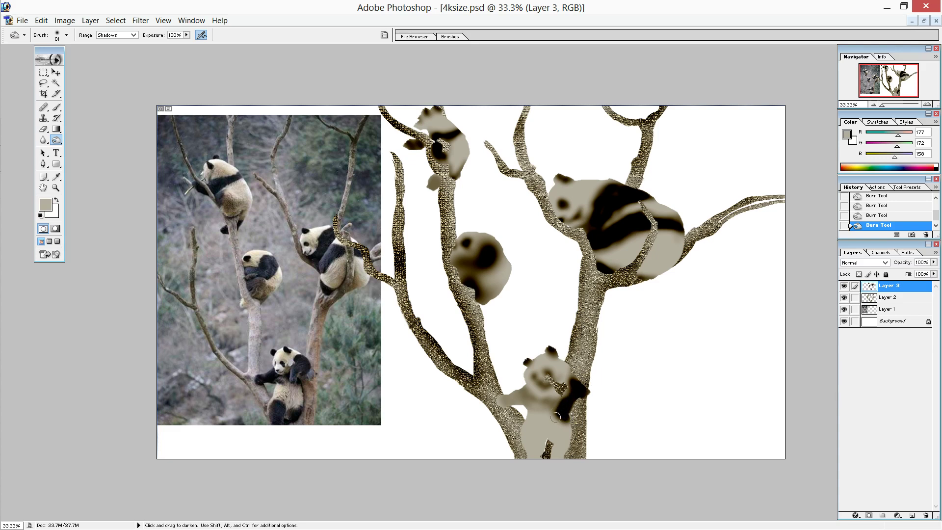
Step: Darken the lower panda's legs, left arm and right shoulder with burn strokes
left_click_drag(540, 450, 534, 437)
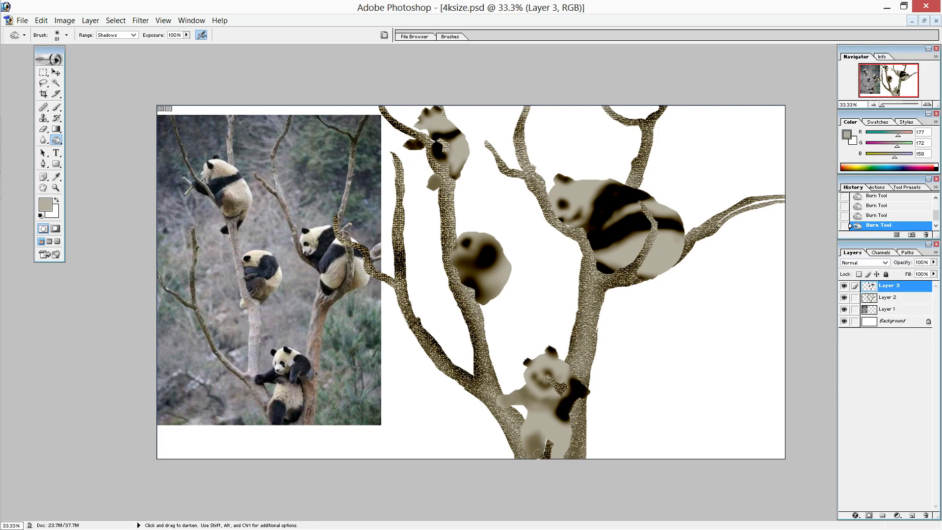
left_click_drag(529, 447, 569, 459)
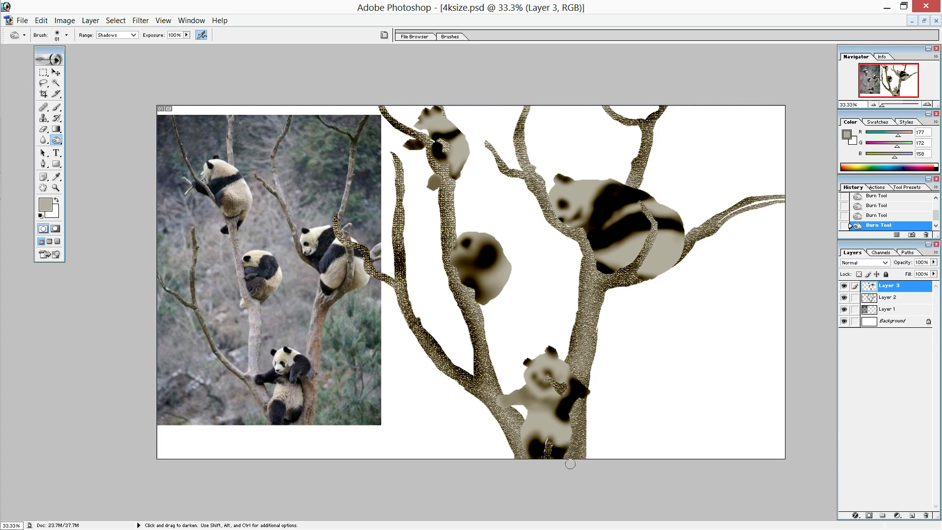
mouse_move(522, 384)
left_mouse_down()
mouse_move(498, 400)
mouse_move(522, 388)
mouse_move(527, 401)
left_mouse_up()
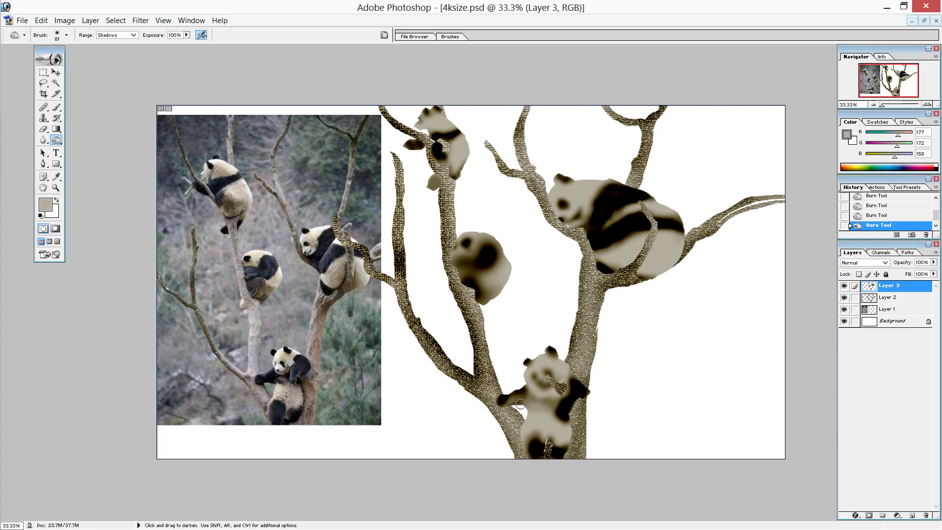
mouse_move(520, 414)
left_mouse_down()
mouse_move(512, 402)
mouse_move(560, 406)
left_mouse_up()
left_click(568, 391)
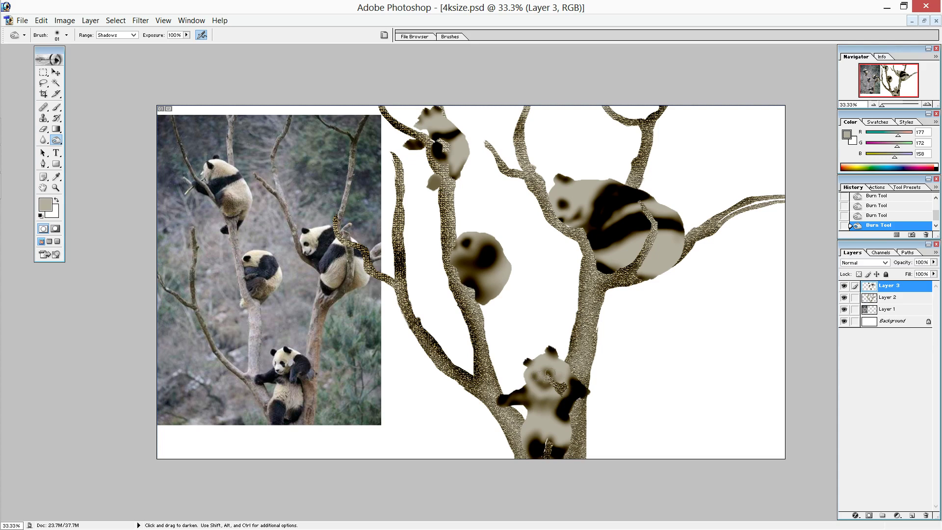
Step: Shrink the burn brush Master Diameter from 81 px down to 41 px
left_click(66, 36)
left_click_drag(45, 63, 31, 61)
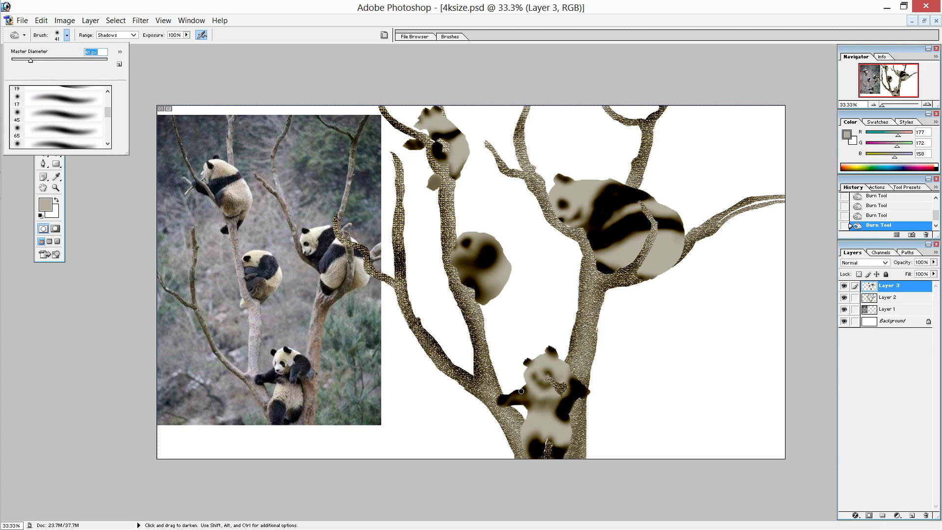
key("Return")
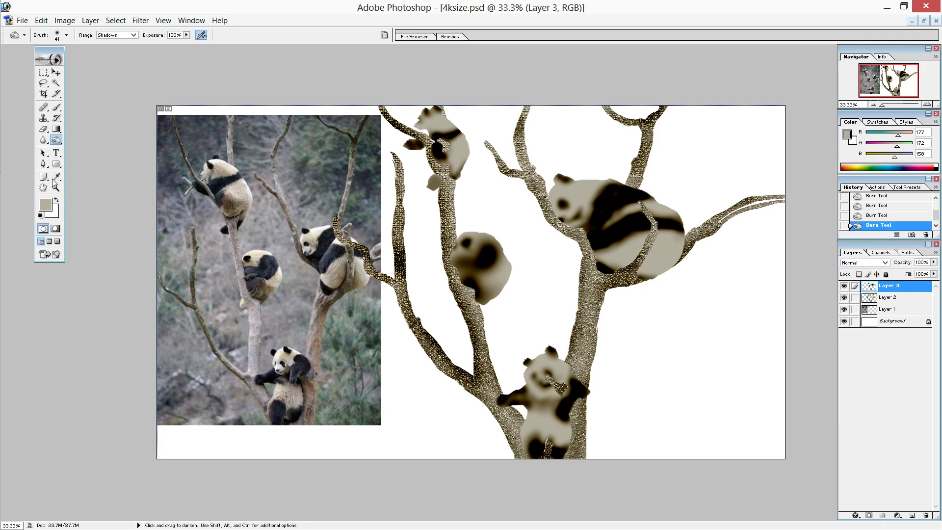
Step: Switch to the Dodge tool at 127 px and lighten the top panda's head and body
left_click_drag(57, 141, 81, 139)
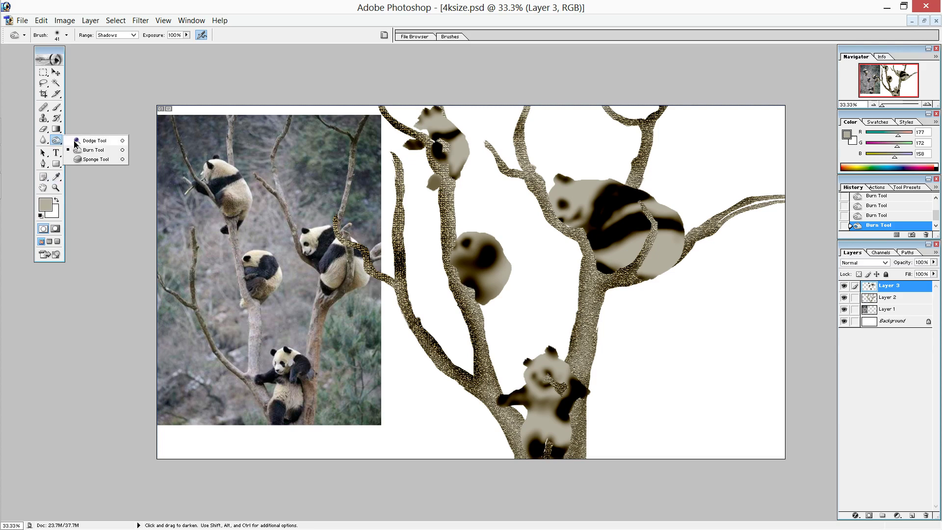
left_click(66, 35)
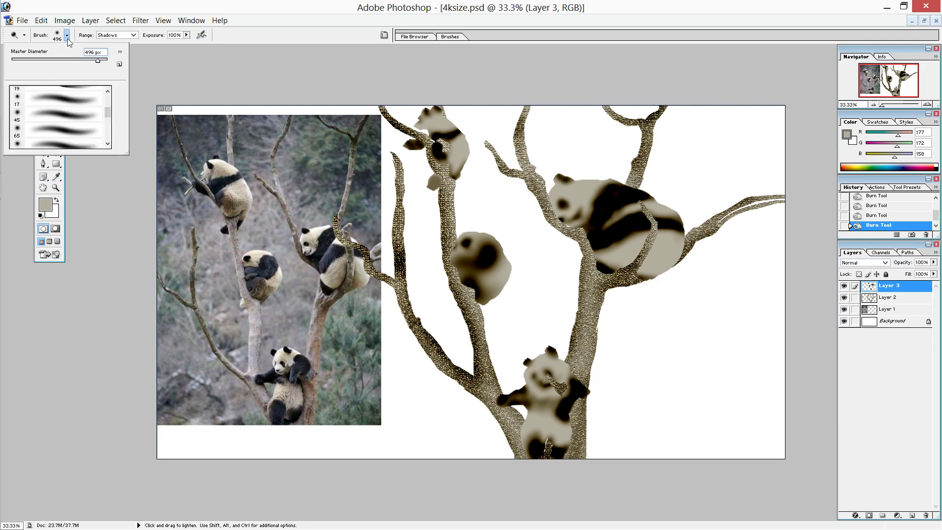
left_click(66, 59)
left_click(403, 125)
left_click_drag(412, 122, 436, 119)
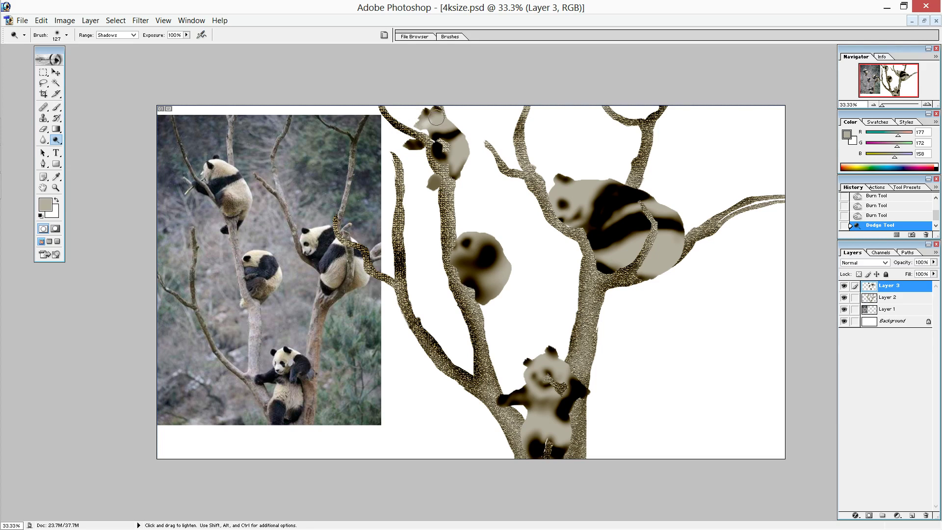
mouse_move(451, 121)
left_mouse_down()
mouse_move(461, 122)
mouse_move(429, 119)
mouse_move(421, 129)
left_mouse_up()
mouse_move(463, 154)
left_mouse_down()
mouse_move(467, 178)
mouse_move(488, 151)
left_mouse_up()
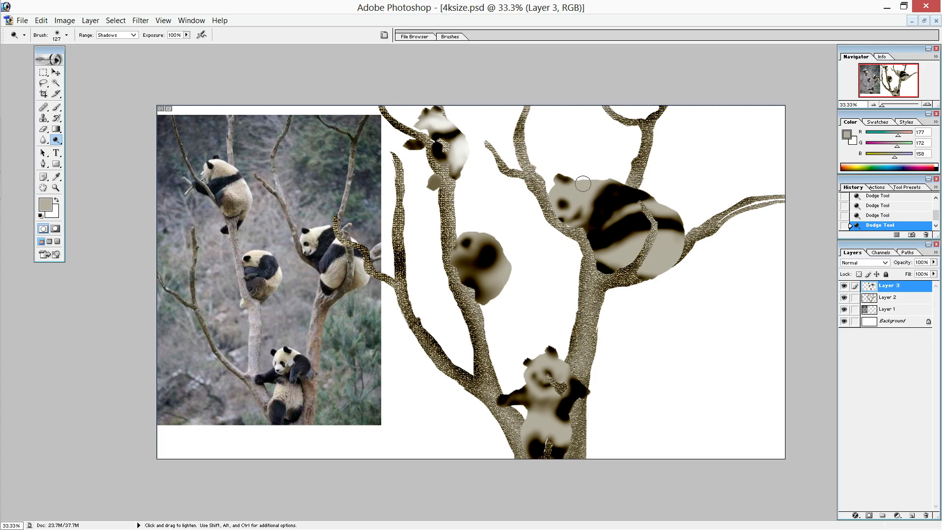
Step: Dodge pale streaks across the big panda's face, back band and lower-right belly
left_click_drag(583, 184, 554, 199)
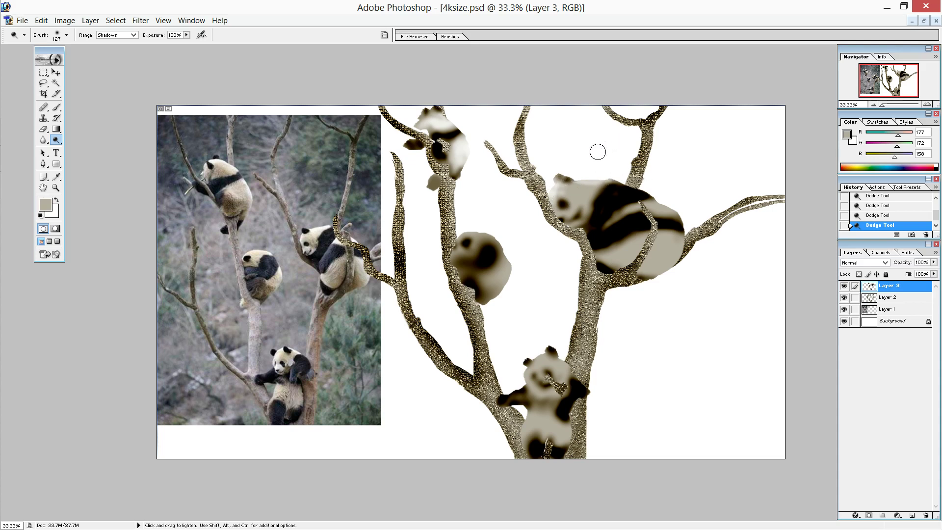
mouse_move(573, 211)
left_mouse_down()
mouse_move(592, 209)
mouse_move(569, 216)
left_mouse_up()
left_click_drag(580, 216, 585, 213)
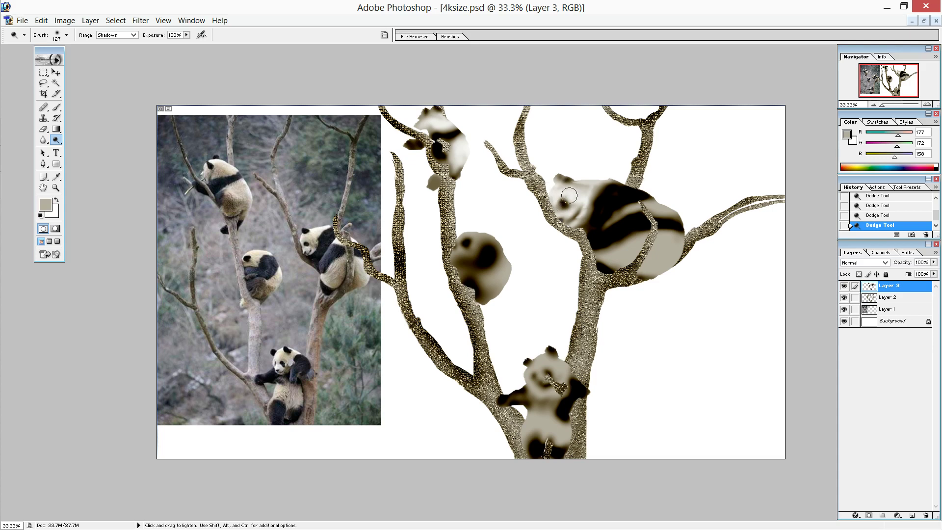
left_click_drag(556, 203, 579, 209)
mouse_move(643, 205)
left_mouse_down()
mouse_move(618, 219)
mouse_move(654, 203)
left_mouse_up()
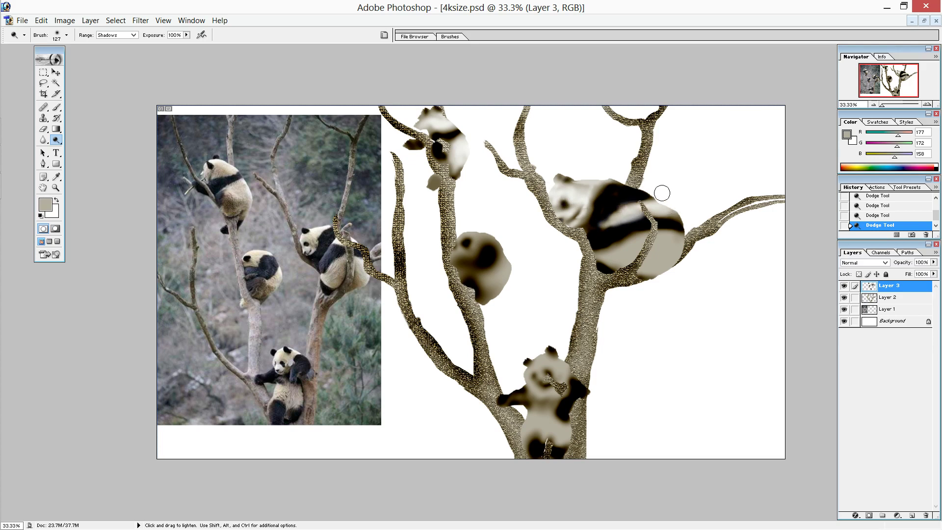
left_click_drag(659, 208, 666, 208)
mouse_move(685, 249)
left_mouse_down()
mouse_move(672, 264)
mouse_move(665, 229)
mouse_move(697, 248)
mouse_move(665, 233)
mouse_move(678, 242)
mouse_move(650, 253)
mouse_move(648, 240)
mouse_move(609, 255)
mouse_move(635, 247)
mouse_move(625, 258)
mouse_move(660, 256)
mouse_move(660, 241)
left_mouse_up()
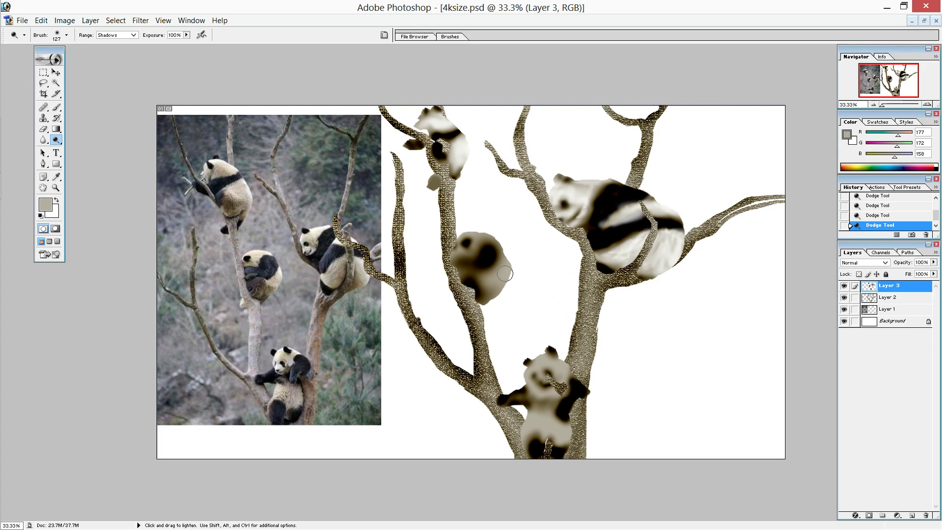
Step: Dodge the round middle panda's right side and upper-left area
left_click_drag(502, 271, 502, 256)
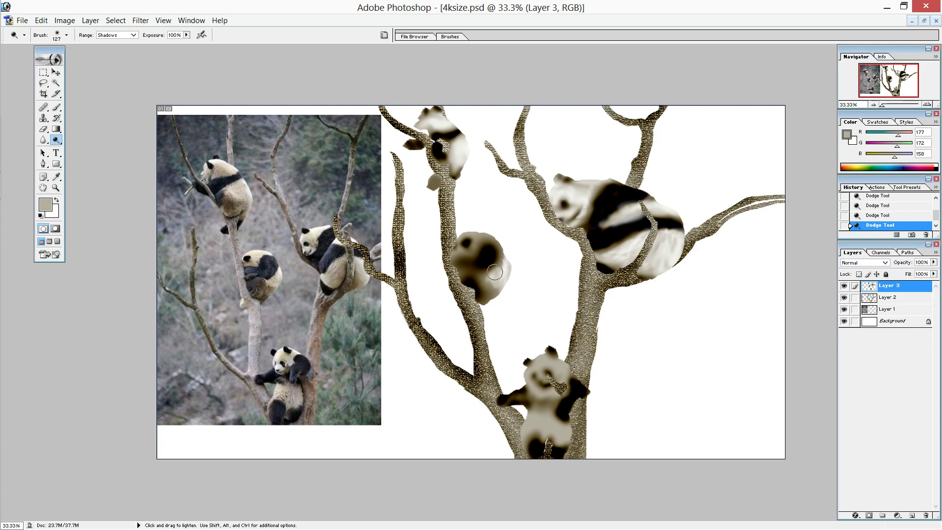
mouse_move(458, 250)
left_mouse_down()
mouse_move(491, 239)
mouse_move(462, 243)
left_mouse_up()
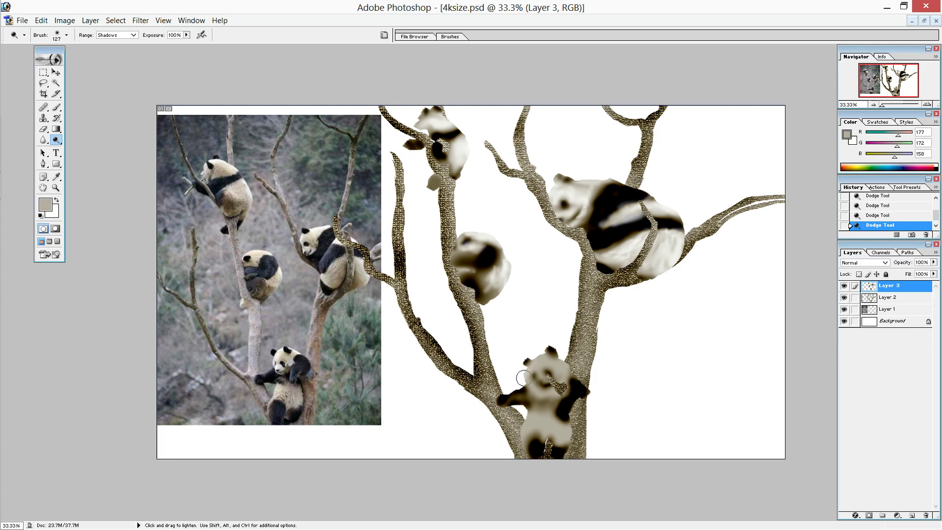
Step: Dodge over the lower panda's face, its dark arm and belly to fade them
mouse_move(524, 381)
left_mouse_down()
mouse_move(536, 364)
mouse_move(545, 381)
left_mouse_up()
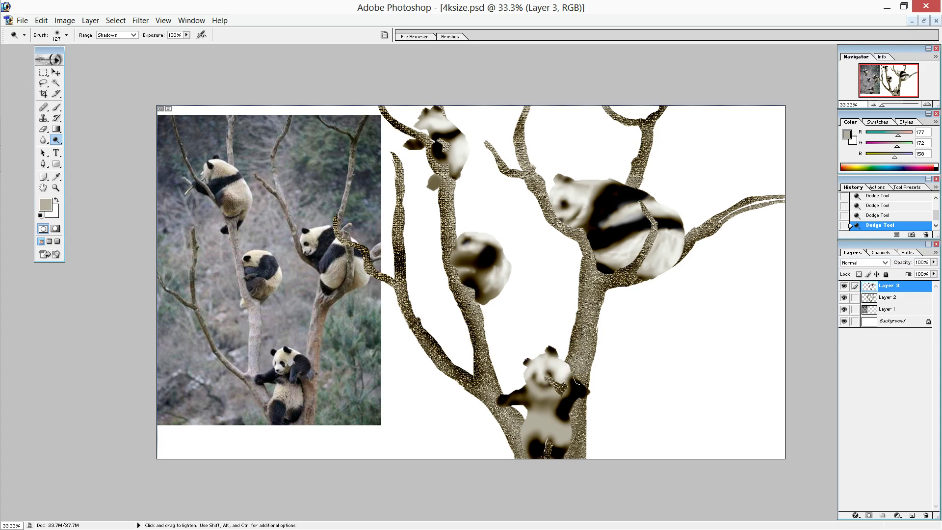
left_click_drag(586, 396, 567, 405)
mouse_move(535, 384)
left_mouse_down()
mouse_move(528, 381)
mouse_move(539, 390)
left_mouse_up()
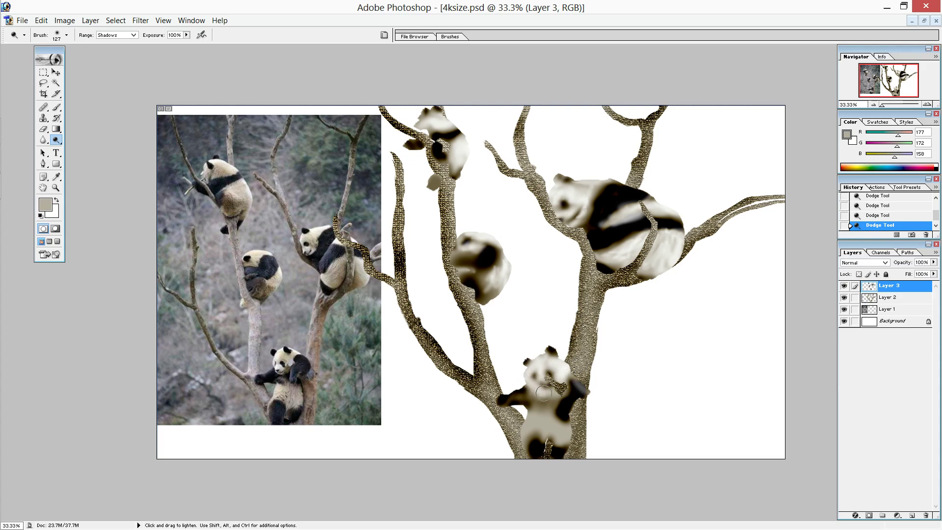
left_click_drag(545, 383, 547, 386)
left_click_drag(559, 374, 572, 388)
left_click_drag(544, 390, 575, 390)
left_click_drag(535, 386, 575, 391)
mouse_move(545, 419)
left_mouse_down()
mouse_move(527, 432)
mouse_move(563, 436)
mouse_move(533, 428)
mouse_move(549, 428)
mouse_move(543, 407)
mouse_move(528, 424)
mouse_move(564, 423)
mouse_move(568, 437)
mouse_move(559, 414)
mouse_move(522, 406)
mouse_move(528, 443)
mouse_move(587, 436)
left_mouse_up()
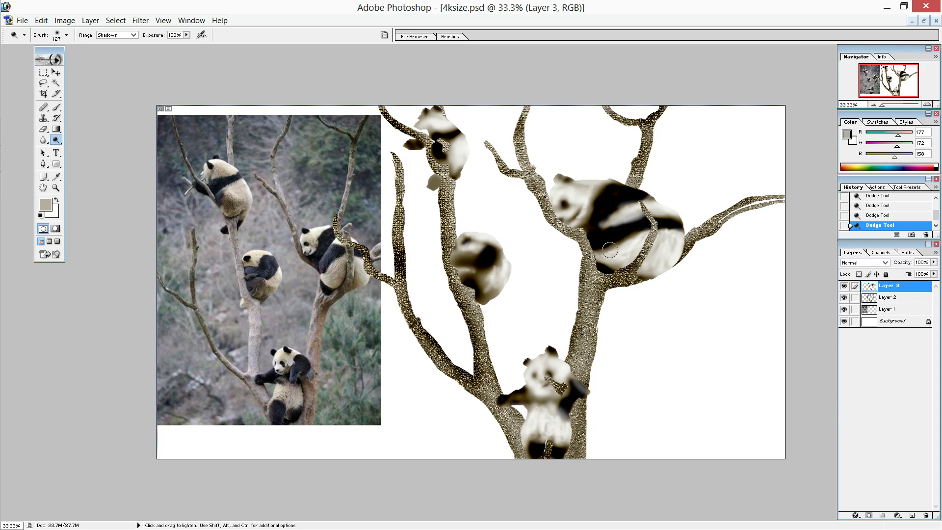
Step: Lighten the big panda's band, undo a stray branch stroke, and re-dodge the lower panda
mouse_move(625, 237)
left_mouse_down()
mouse_move(601, 248)
mouse_move(687, 226)
mouse_move(603, 223)
mouse_move(662, 208)
mouse_move(596, 223)
left_mouse_up()
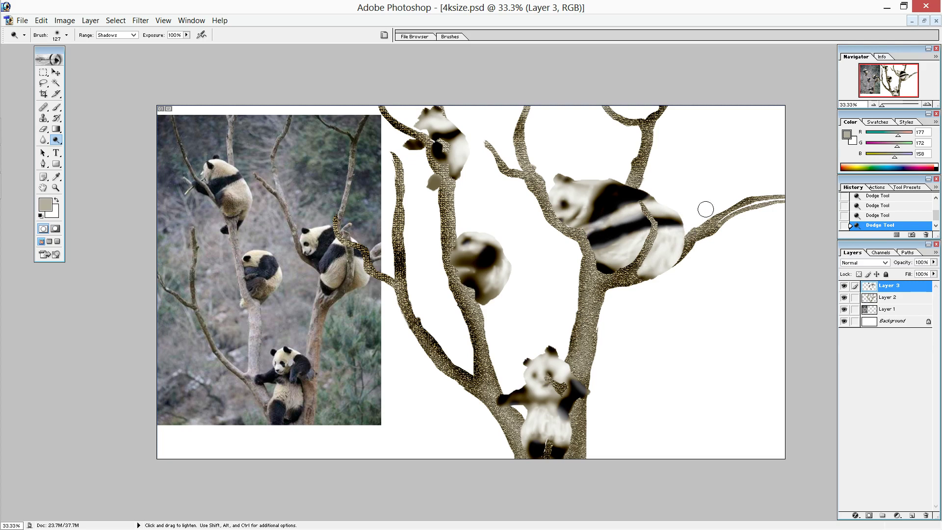
left_click_drag(683, 213, 689, 218)
key("ctrl")
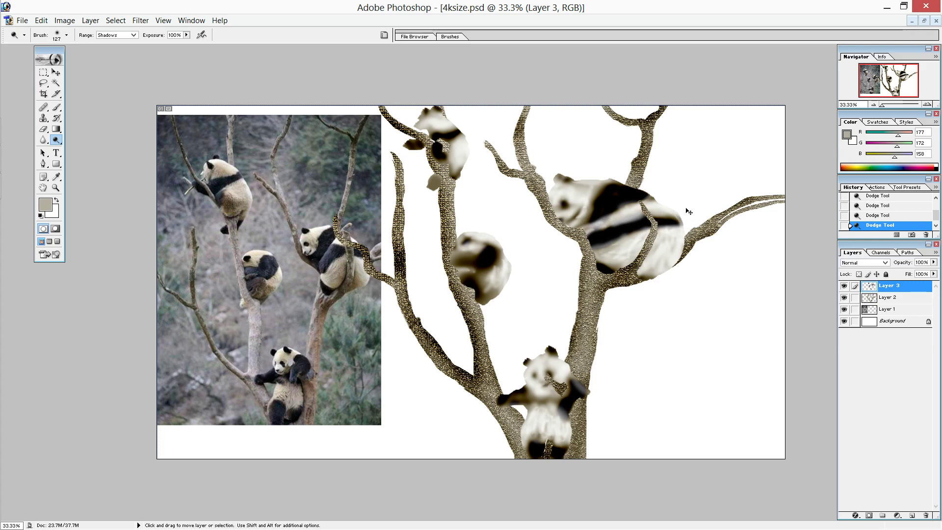
key("ctrl+z")
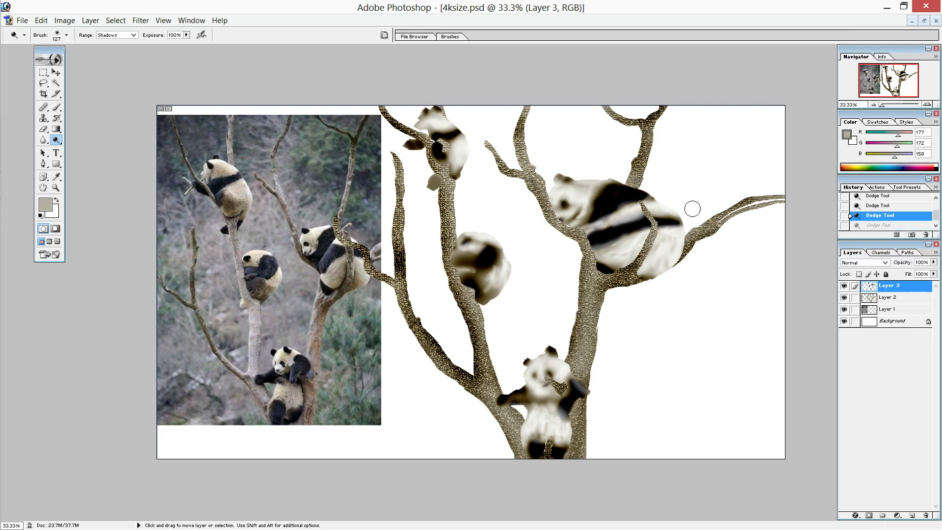
left_click_drag(547, 423, 545, 421)
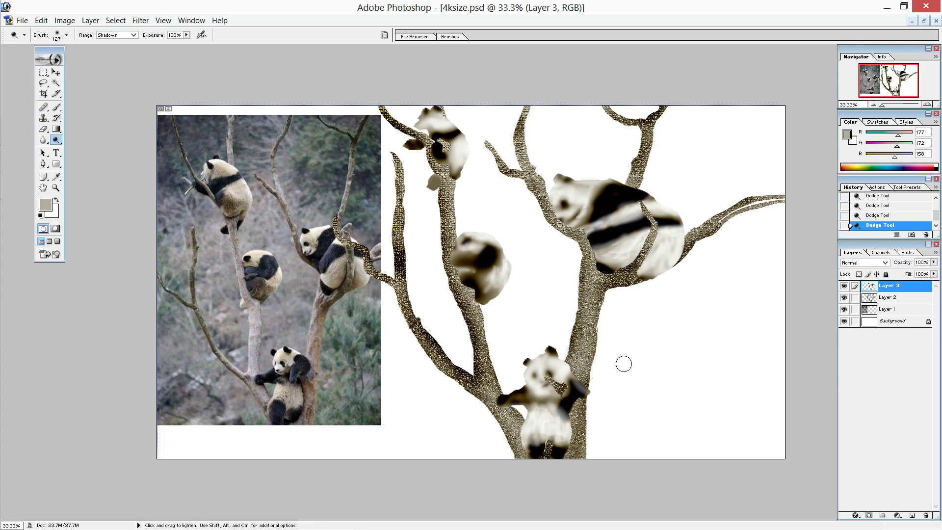
Step: Switch back to the Burn tool and dab small dark touches onto the bottom panda's face
left_click(57, 141)
left_click(58, 143)
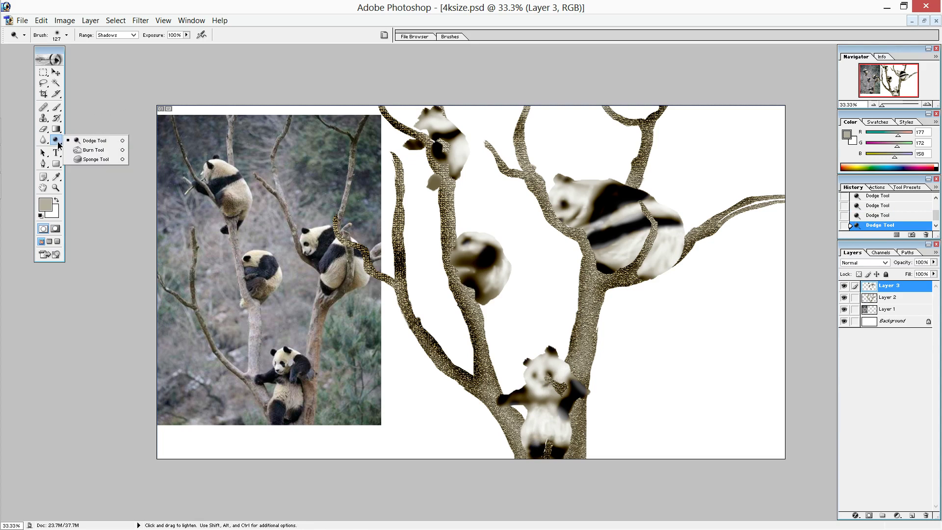
left_click(93, 148)
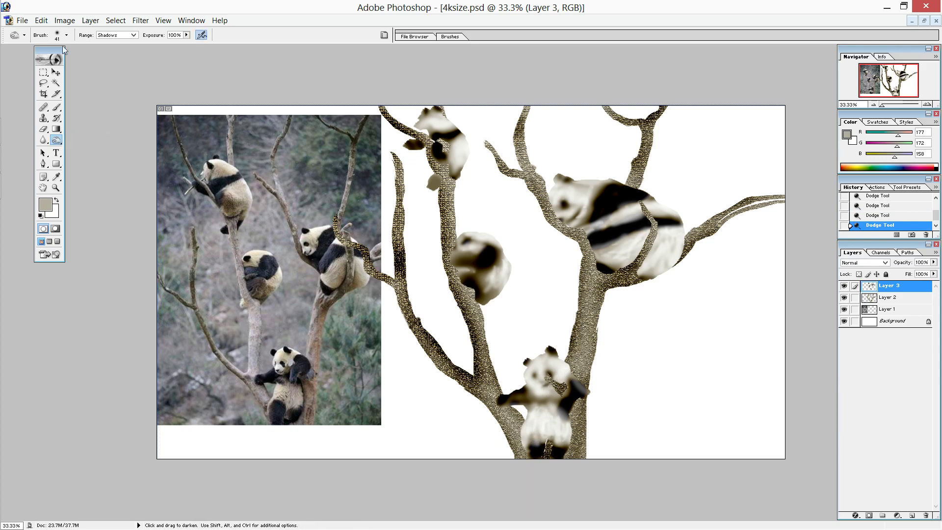
left_click(539, 383)
left_click(541, 382)
left_click(539, 382)
left_click(538, 382)
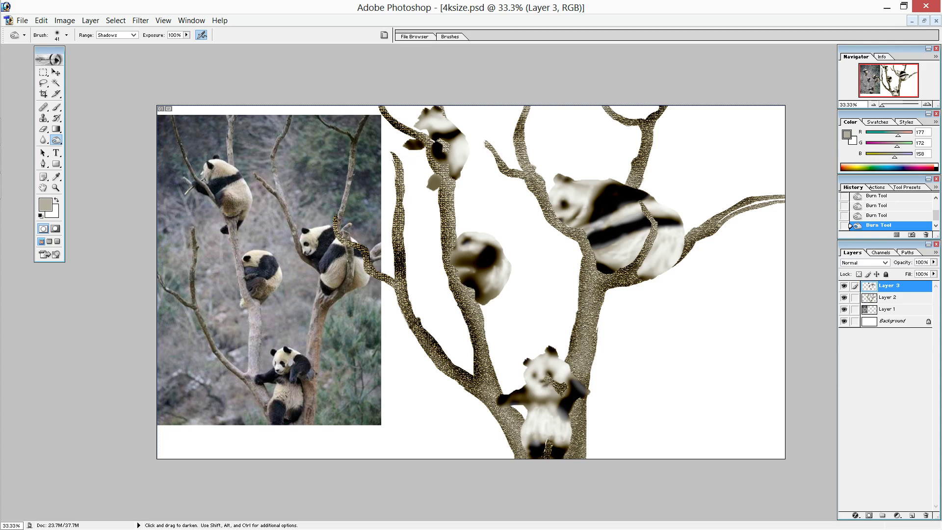
left_click(540, 386)
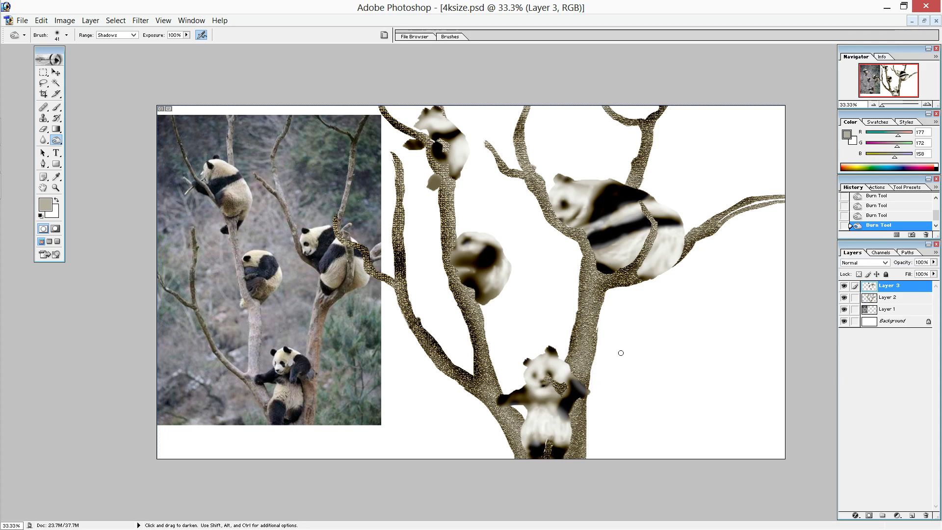
key("ctrl+plus")
key("ctrl+plus")
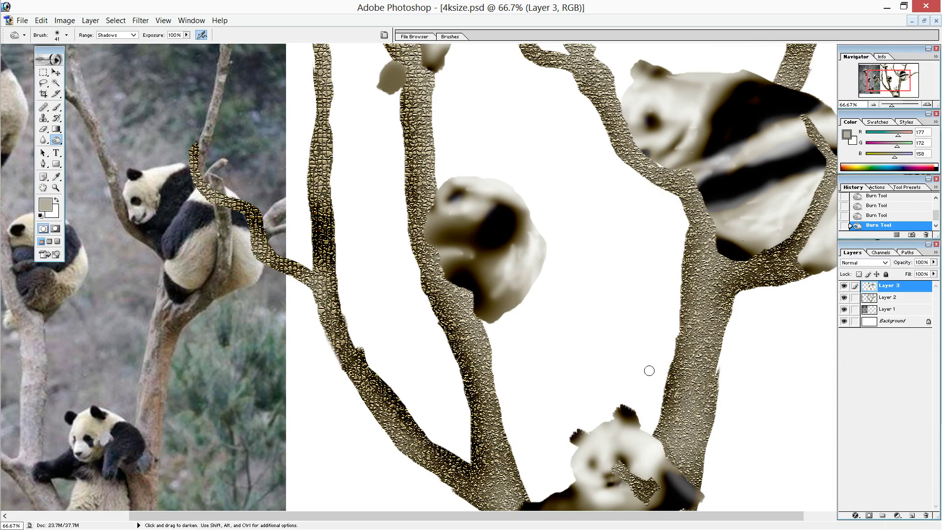
Step: Switch to the Dodge tool and lighten the bottom panda's face, nose and mouth
left_click_drag(647, 370, 582, 164)
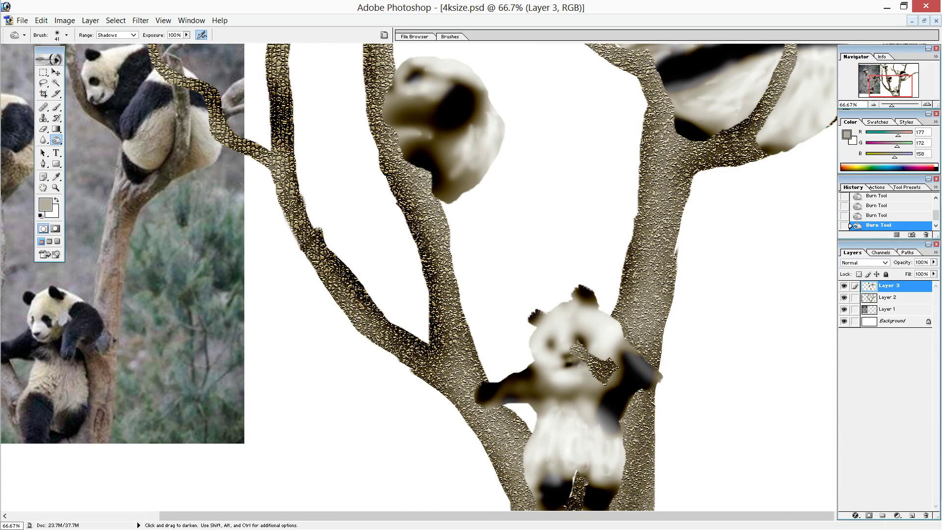
left_click(56, 140)
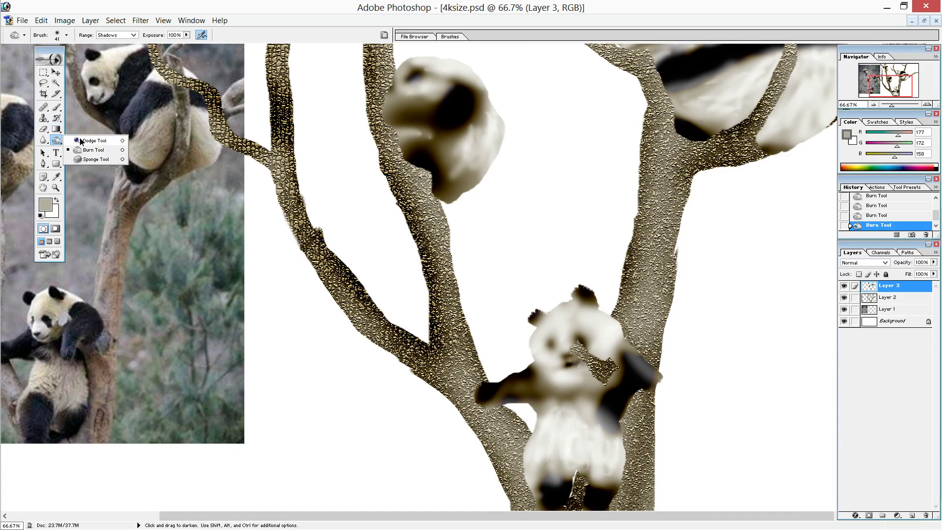
left_click(81, 141)
mouse_move(549, 368)
left_mouse_down()
mouse_move(556, 361)
mouse_move(547, 373)
mouse_move(545, 354)
mouse_move(574, 368)
left_mouse_up()
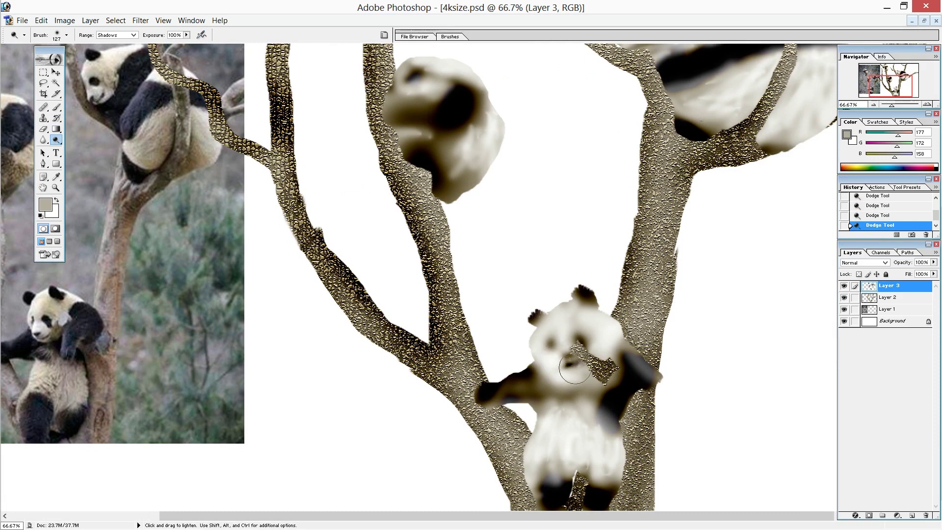
mouse_move(569, 361)
left_mouse_down()
mouse_move(569, 349)
mouse_move(591, 354)
left_mouse_up()
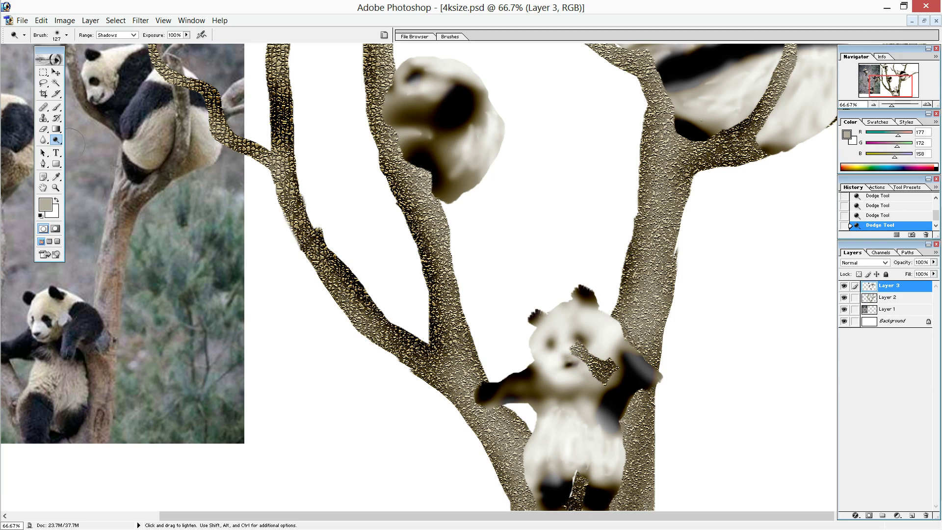
Step: Return to the Burn tool and darken the panda's eyes and the shading beside its head
left_click(60, 137)
left_click_drag(56, 139, 87, 151)
left_click_drag(552, 342, 550, 344)
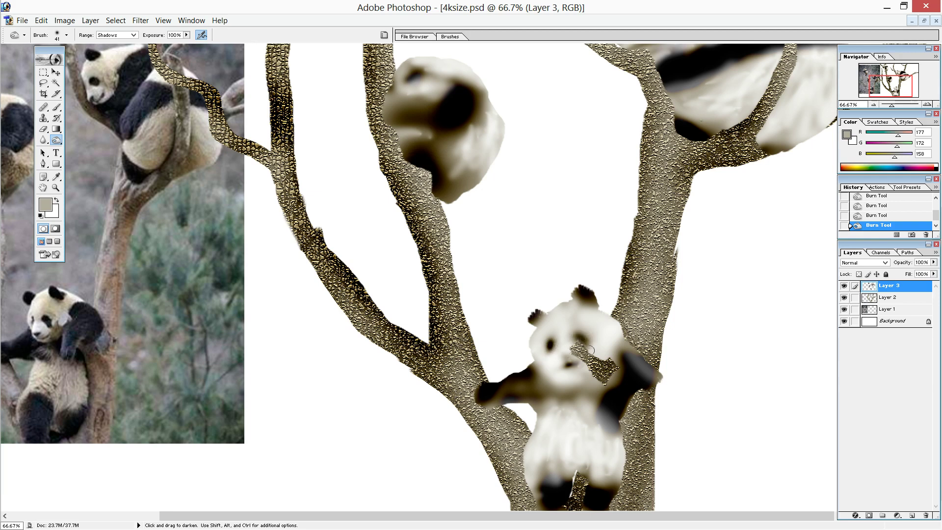
left_click_drag(580, 336, 589, 346)
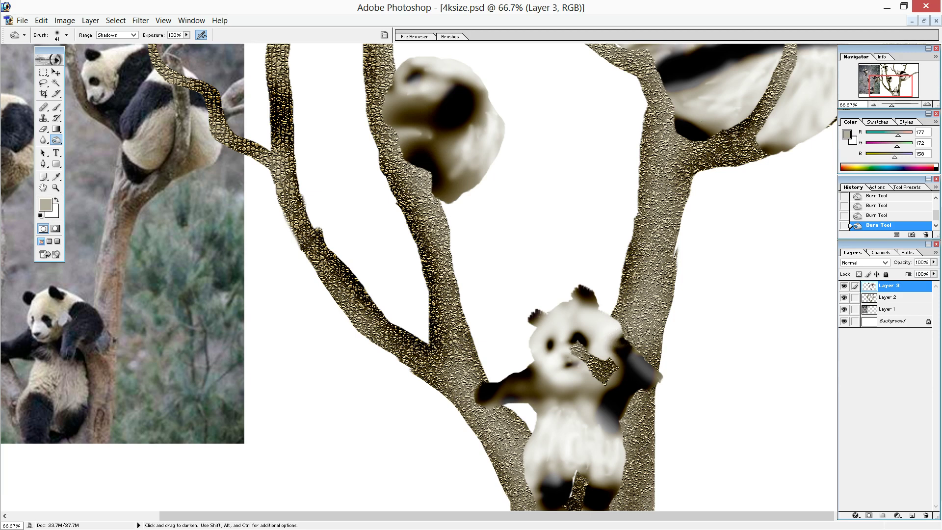
left_click_drag(619, 350, 620, 347)
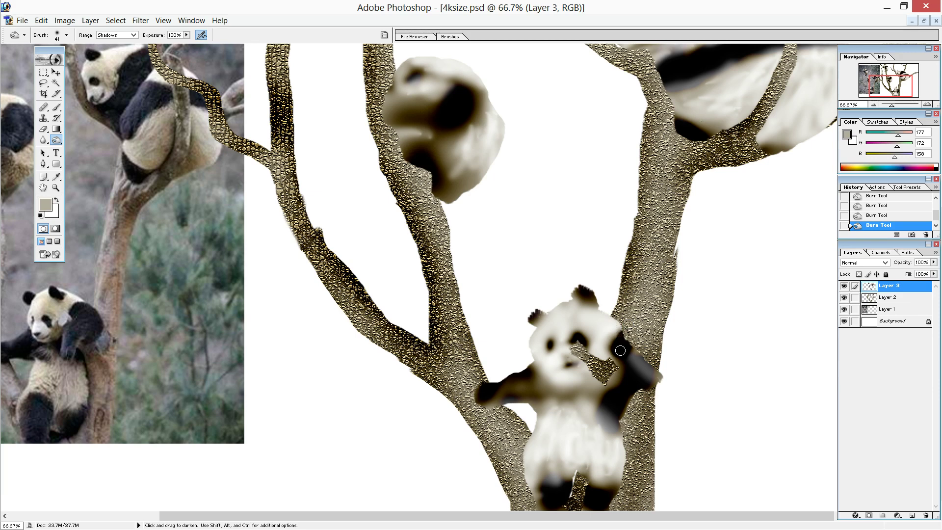
Step: Recentre the view on the bottom panda and open Filter > Liquify on the pandas layer
key("ctrl+minus")
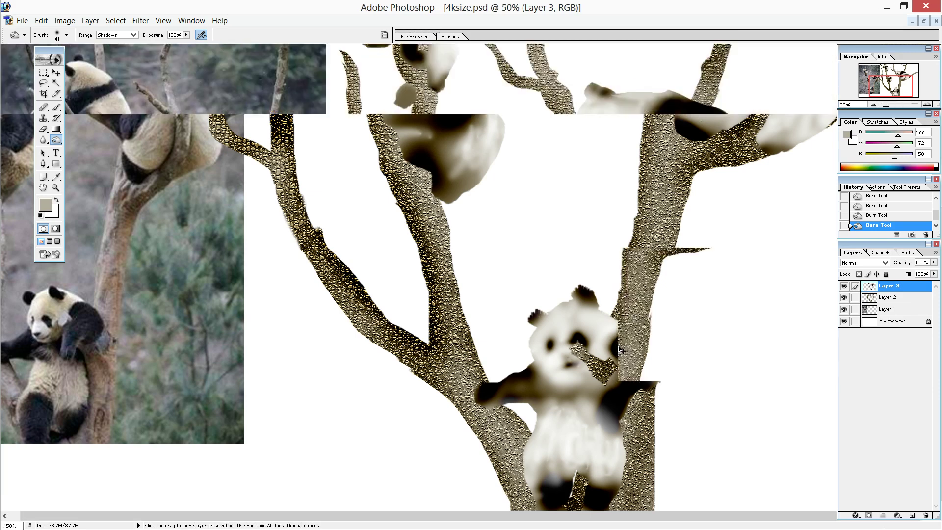
key("ctrl+minus")
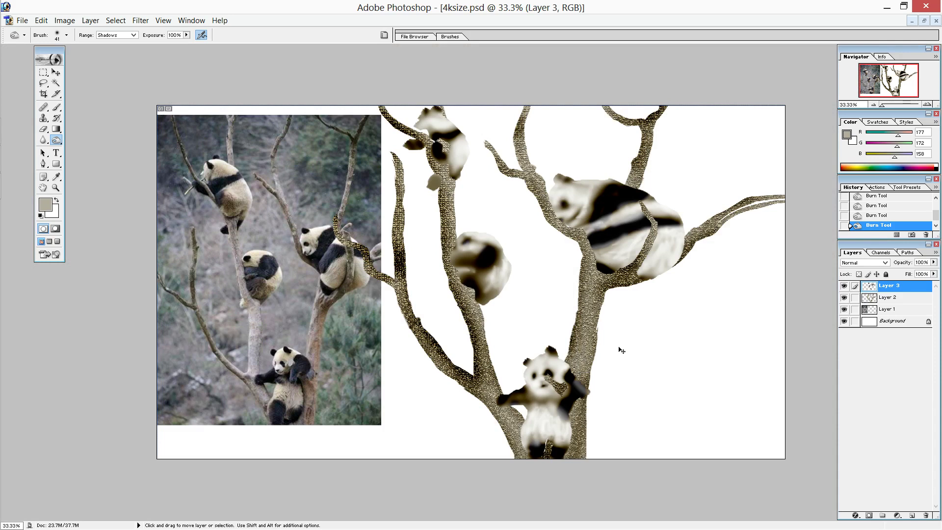
key("ctrl+plus")
key("ctrl+plus")
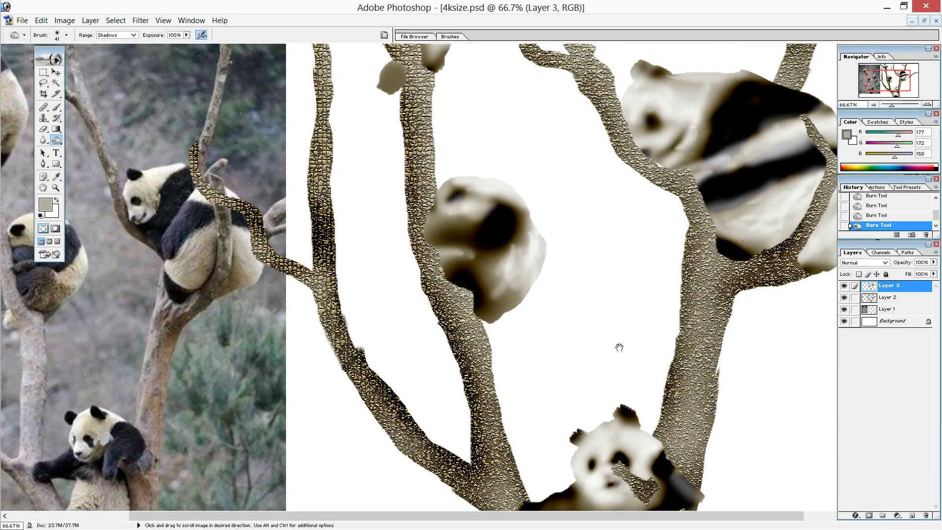
left_click_drag(746, 363, 731, 268)
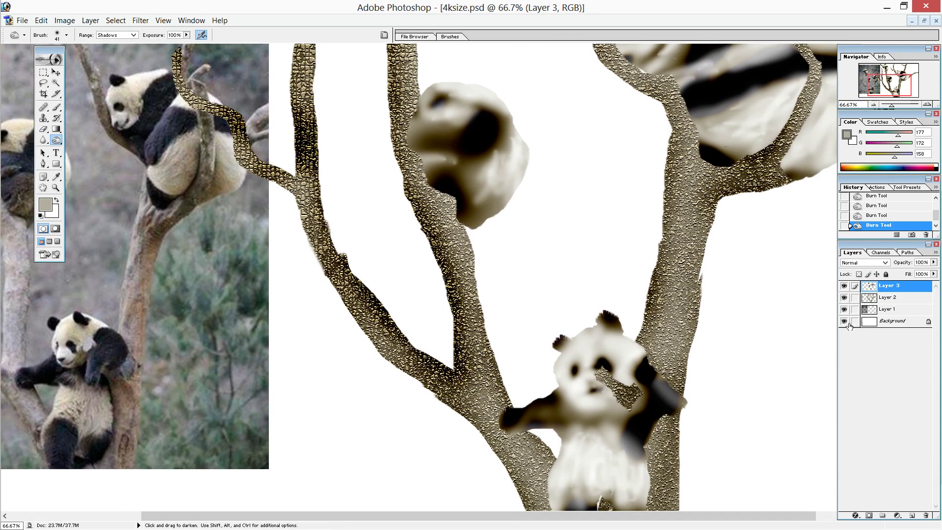
left_click(141, 21)
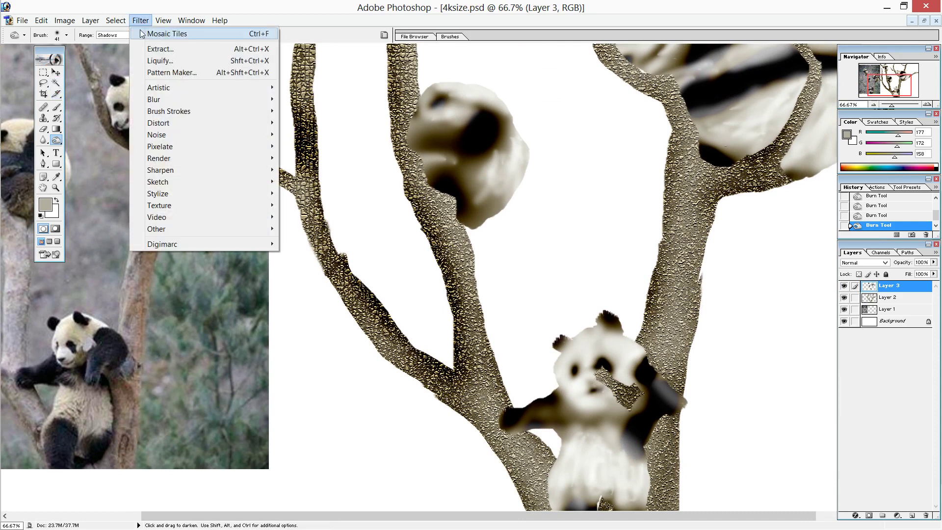
left_click(160, 61)
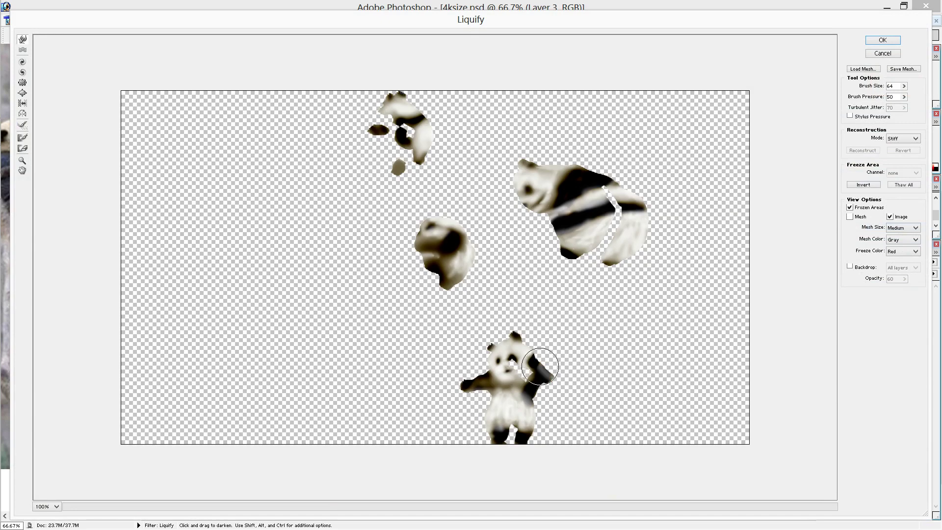
mouse_move(539, 365)
left_mouse_down()
mouse_move(549, 360)
mouse_move(540, 338)
left_mouse_up()
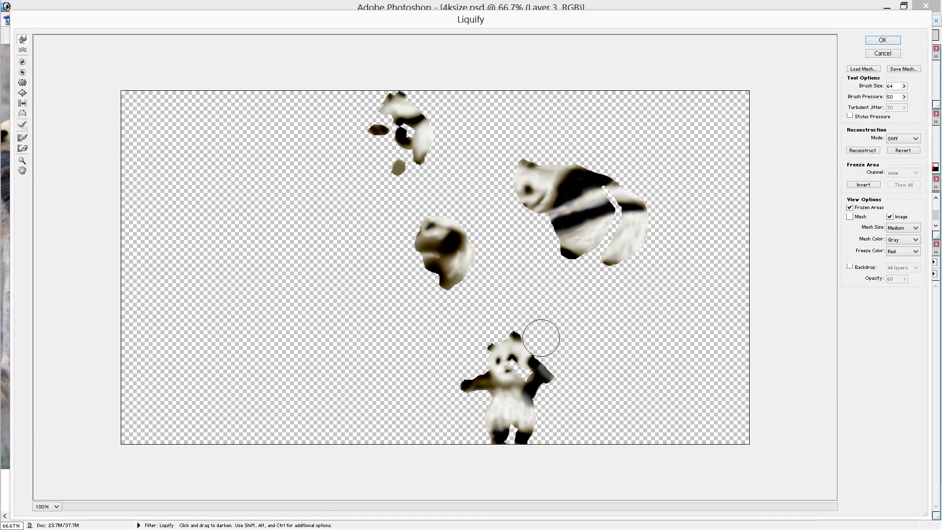
Step: In Liquify, push the bottom panda's raised arm down and right, keeping its face unwarped
mouse_move(473, 347)
left_mouse_down()
mouse_move(494, 361)
mouse_move(483, 349)
mouse_move(486, 373)
left_mouse_up()
key("ctrl+z")
mouse_move(539, 355)
left_mouse_down()
mouse_move(556, 373)
mouse_move(575, 374)
left_mouse_up()
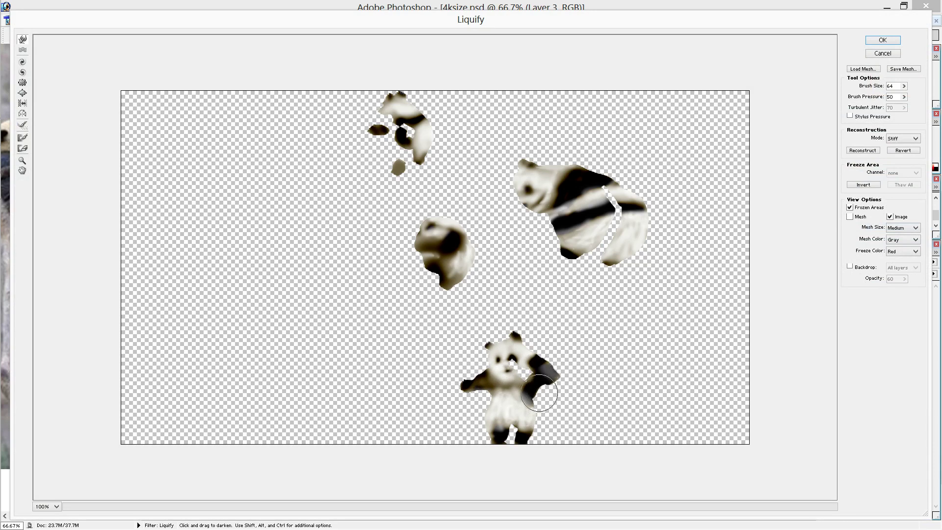
left_click(884, 42)
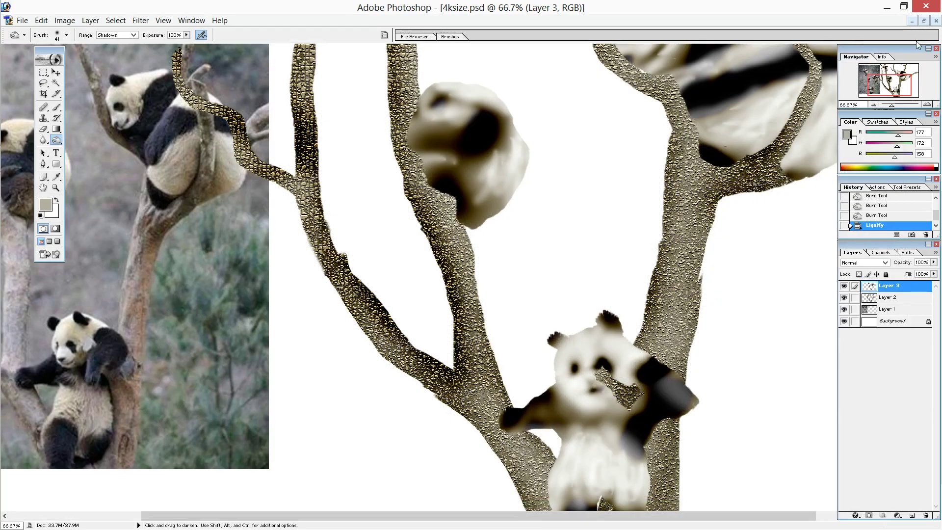
Step: Burn darker shading around the large panda's eye
key("ctrl+minus")
key("ctrl+minus")
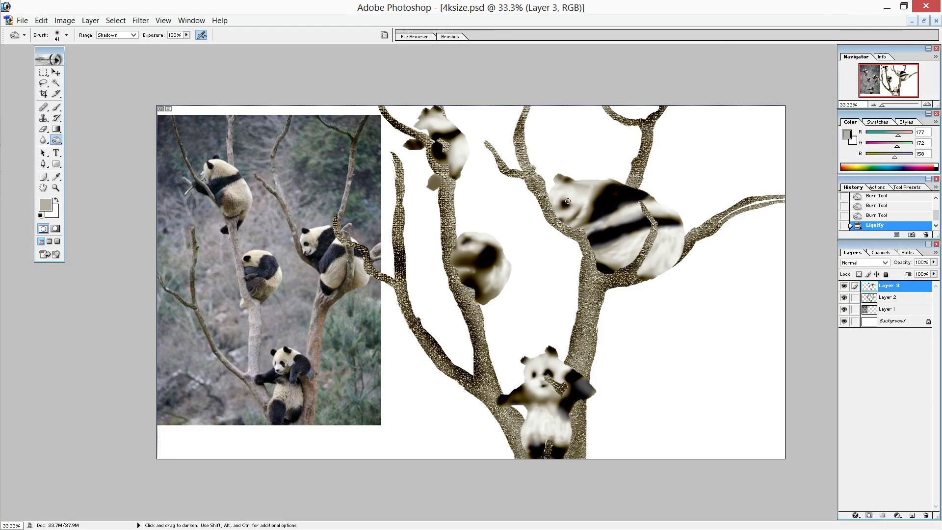
left_click_drag(566, 200, 571, 205)
left_click(573, 201)
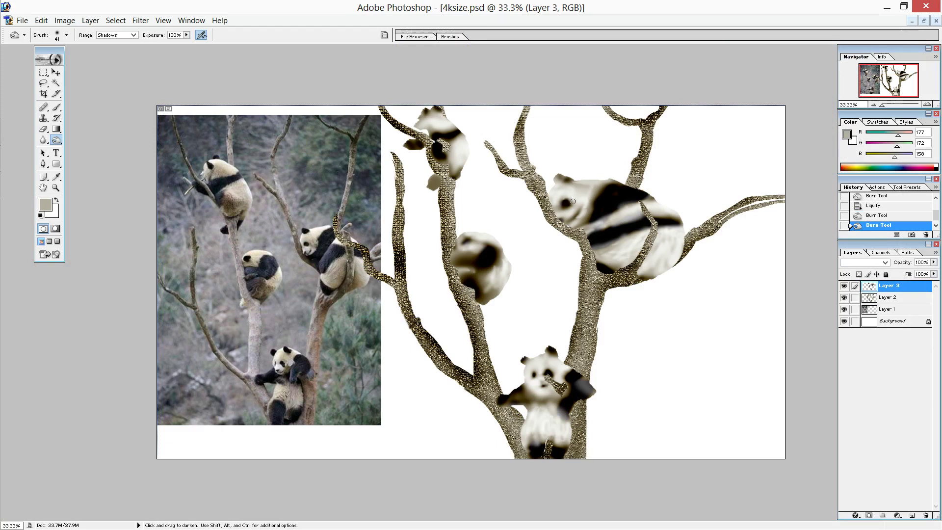
left_click(570, 200)
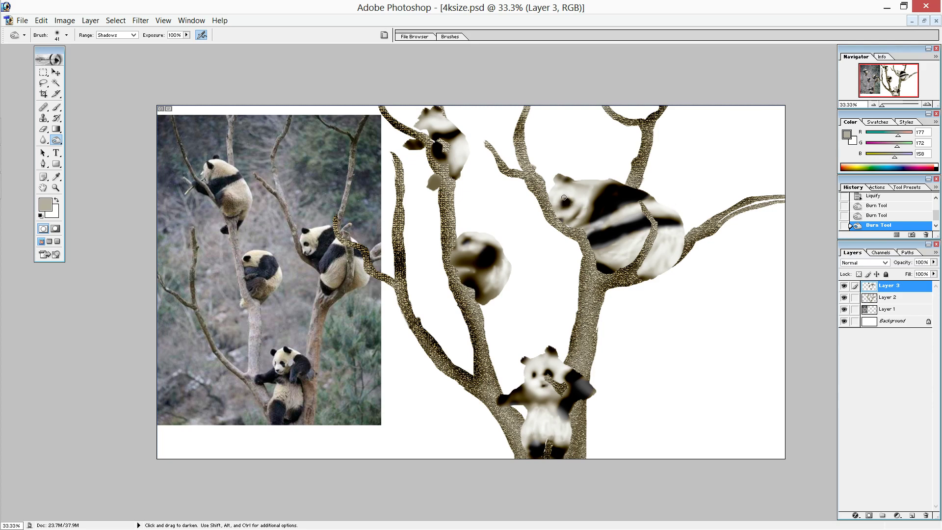
left_click(565, 200)
key("ctrl+z")
Step: Burn the large panda's ear darker
left_click_drag(561, 174, 558, 178)
key("ctrl")
left_click(141, 20)
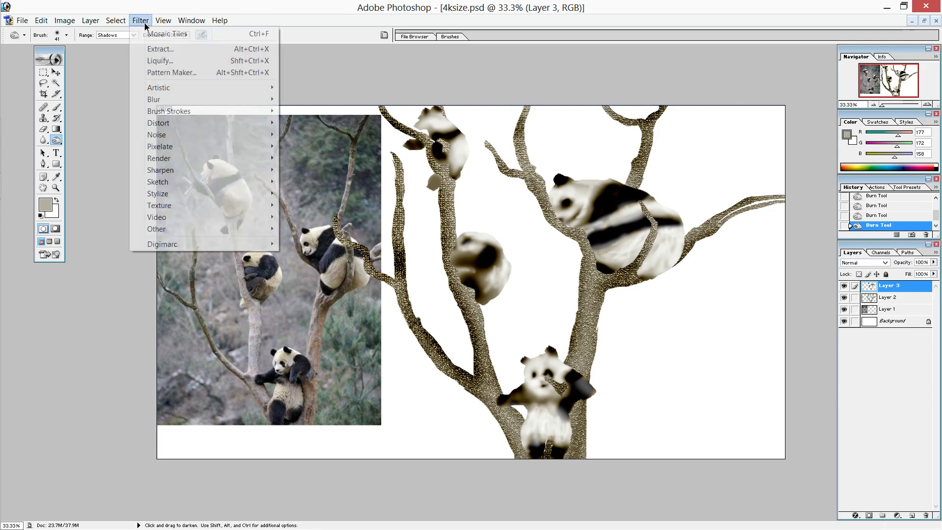
Step: Apply Plastic Wrap to the pandas with Highlight Strength 6 and Detail 12
left_click(160, 61)
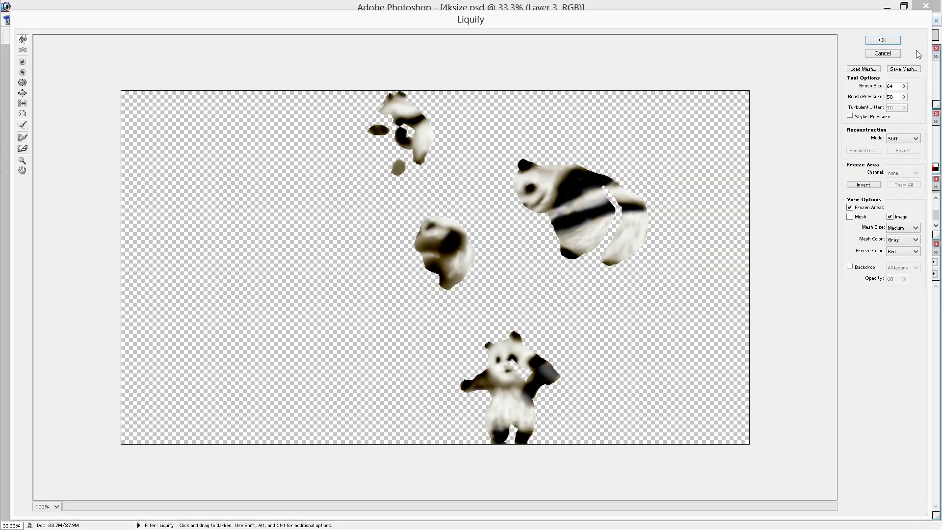
left_click(891, 53)
left_click(147, 22)
mouse_move(158, 87)
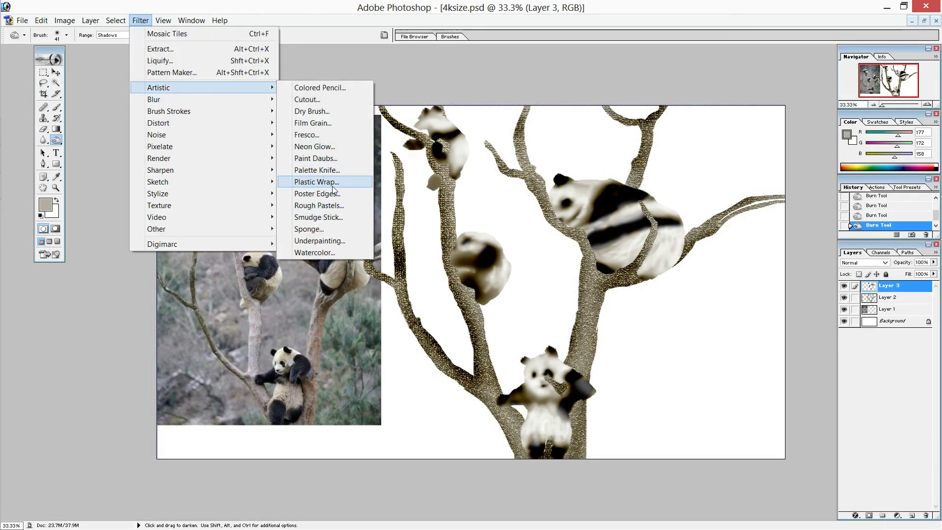
left_click(333, 187)
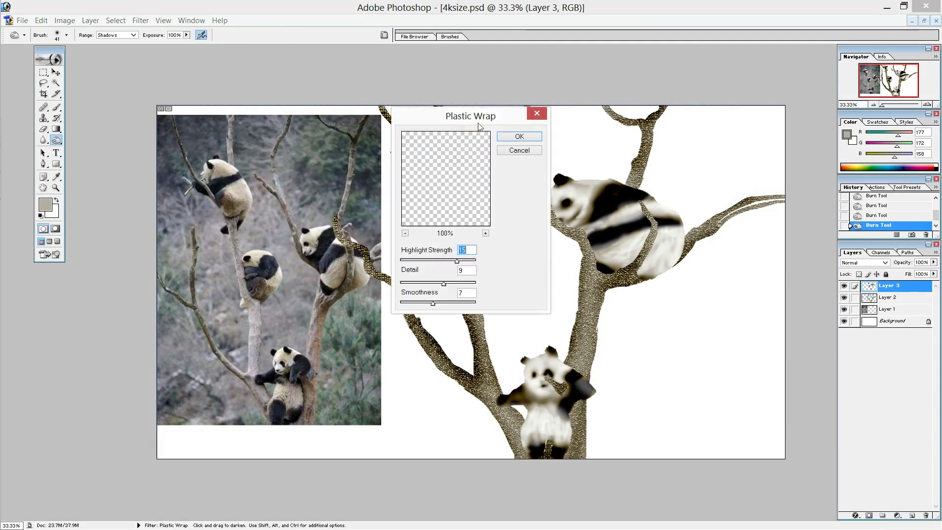
mouse_move(436, 171)
left_mouse_down()
mouse_move(457, 181)
mouse_move(443, 208)
left_mouse_up()
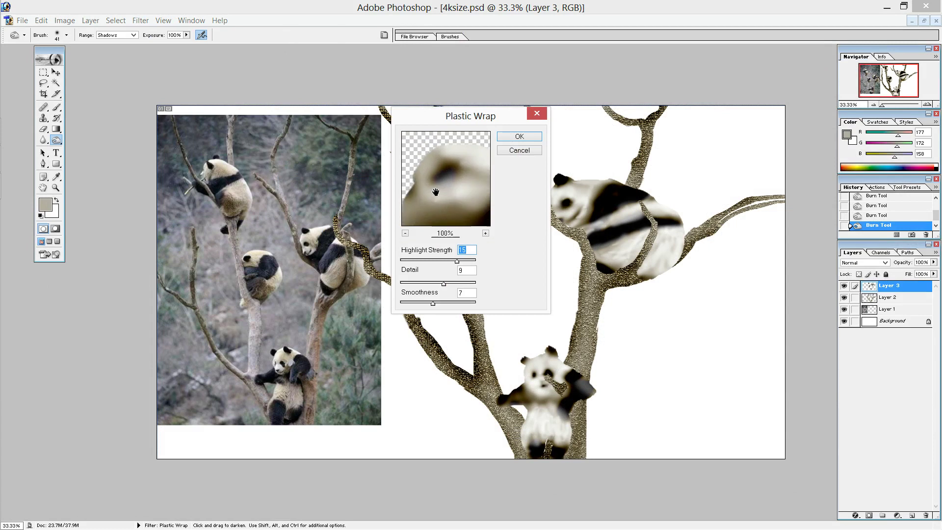
left_click(423, 260)
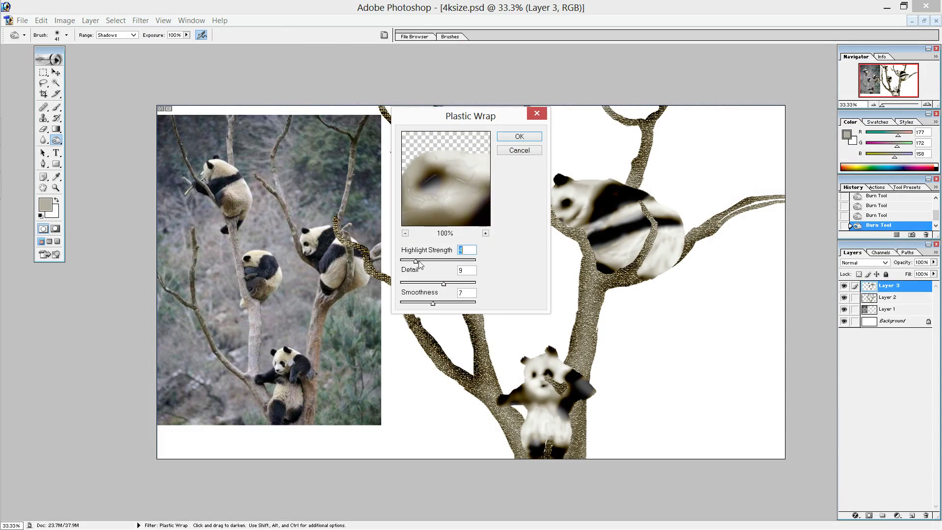
mouse_move(443, 284)
left_mouse_down()
mouse_move(465, 283)
mouse_move(406, 305)
mouse_move(438, 303)
left_mouse_up()
left_click(518, 137)
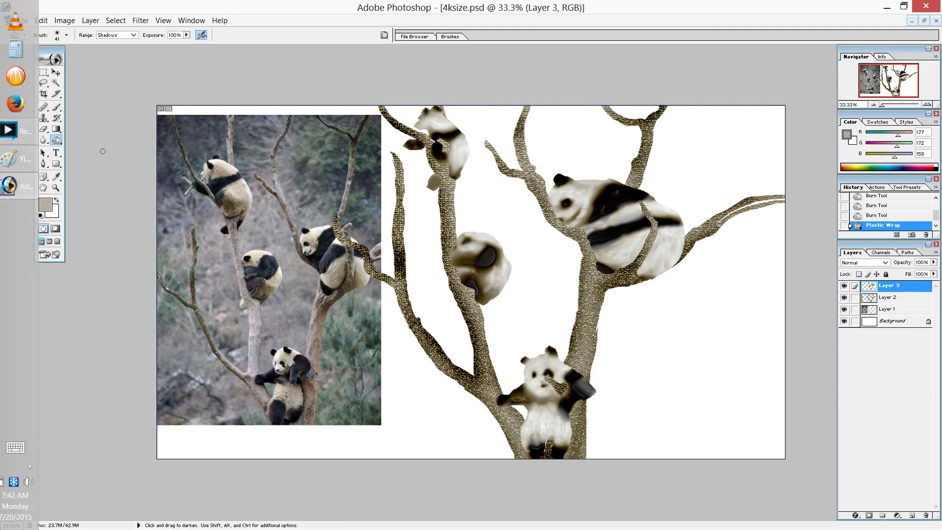
Step: Switch to the Dodge tool with a 302 px soft round brush
left_click(56, 141)
left_click(92, 140)
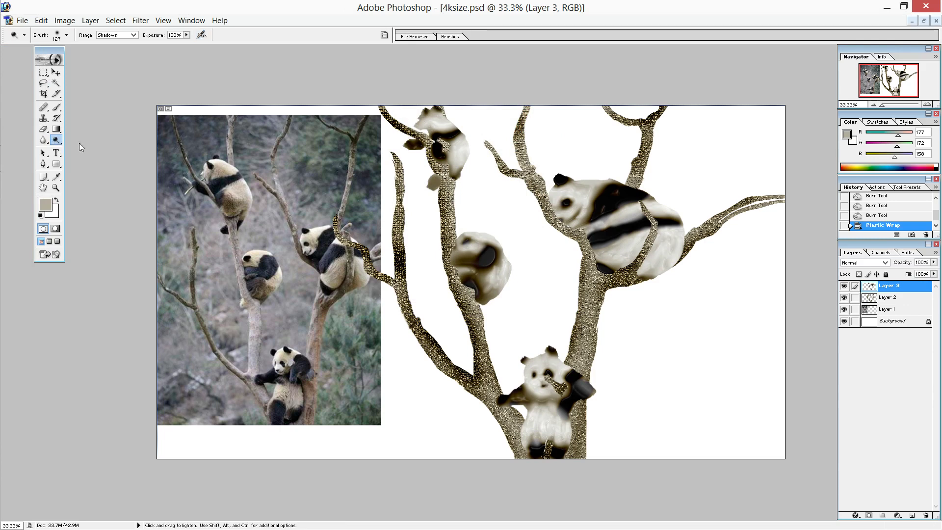
left_click(67, 35)
left_click_drag(69, 60, 78, 61)
mouse_move(107, 111)
left_mouse_down()
mouse_move(108, 136)
mouse_move(112, 125)
left_mouse_up()
scroll(98, 117, "up", 5)
scroll(98, 118, "up", 5)
left_click(93, 116)
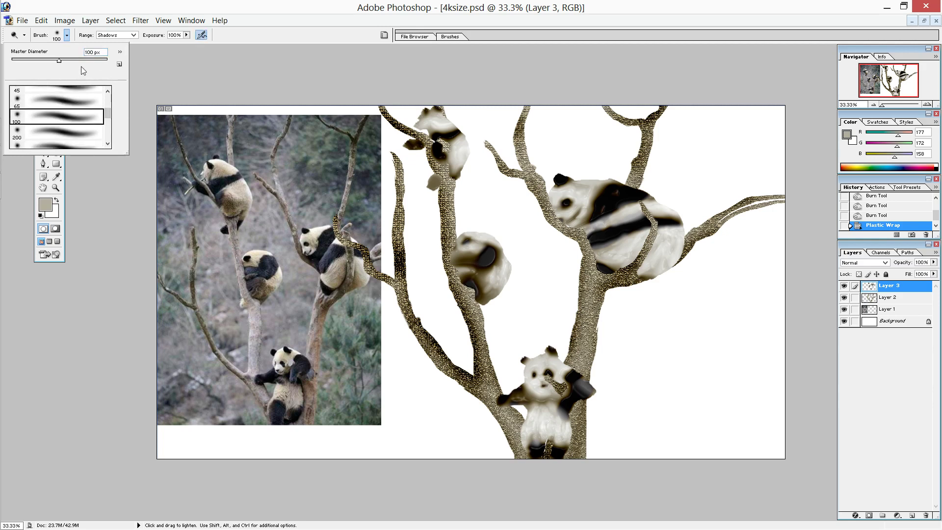
left_click_drag(83, 59, 88, 59)
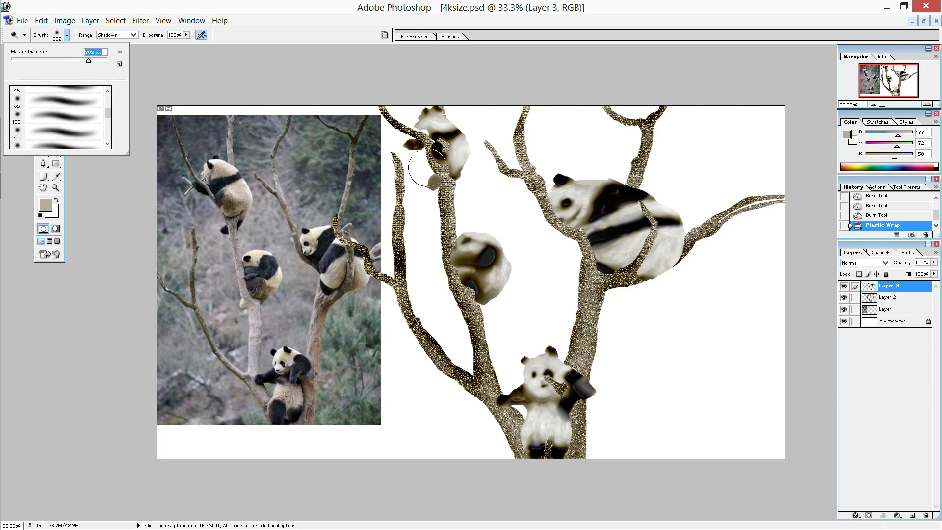
key("Return")
Step: Dodge the top panda, the lower panda's body and the large panda's stripe, body and face
left_click_drag(472, 157, 438, 109)
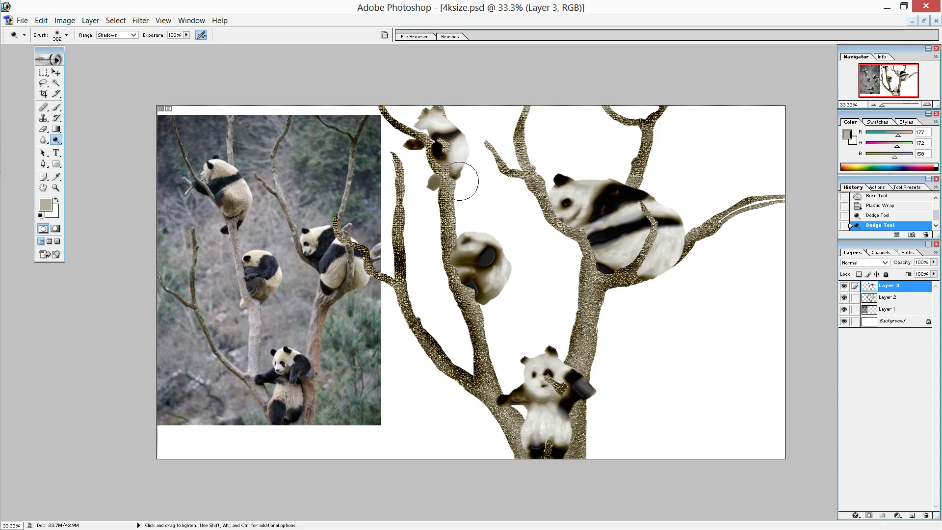
left_click_drag(461, 182, 488, 233)
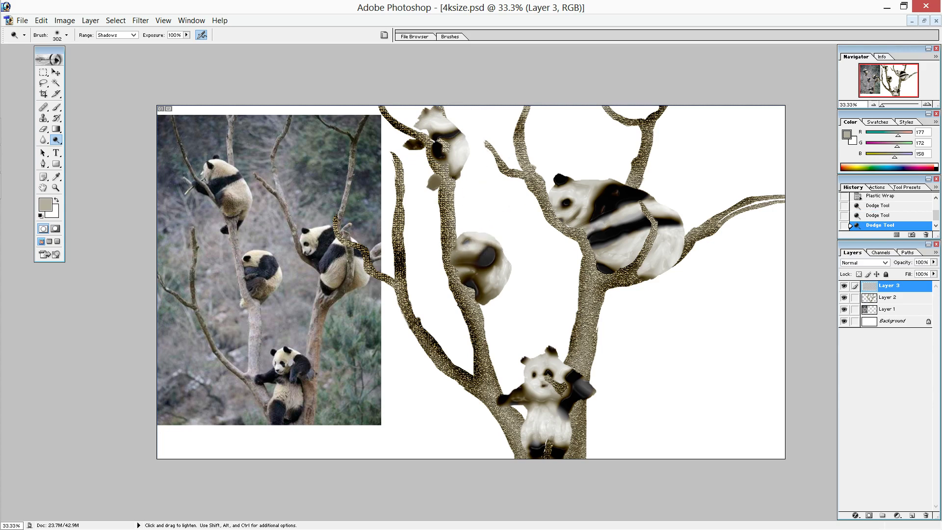
mouse_move(527, 425)
left_mouse_down()
mouse_move(553, 431)
mouse_move(542, 380)
left_mouse_up()
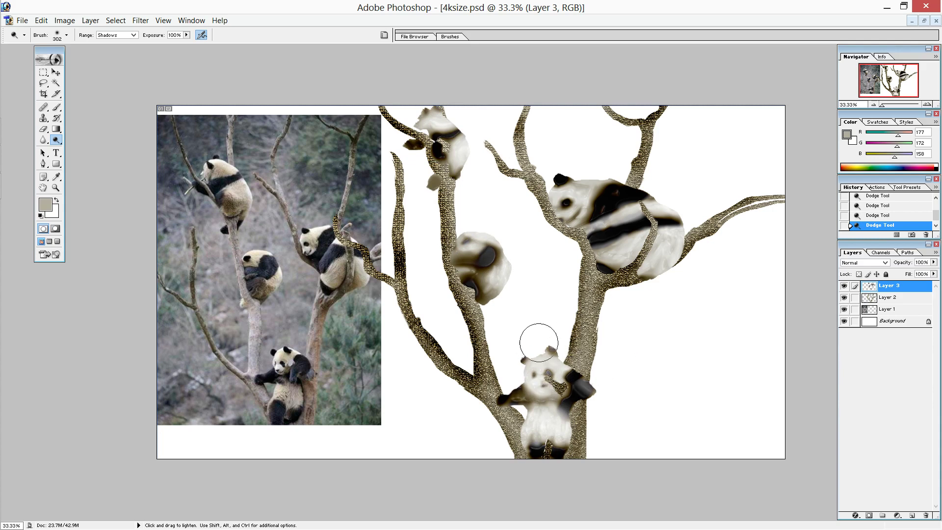
mouse_move(615, 248)
left_mouse_down()
mouse_move(610, 255)
mouse_move(662, 238)
left_mouse_up()
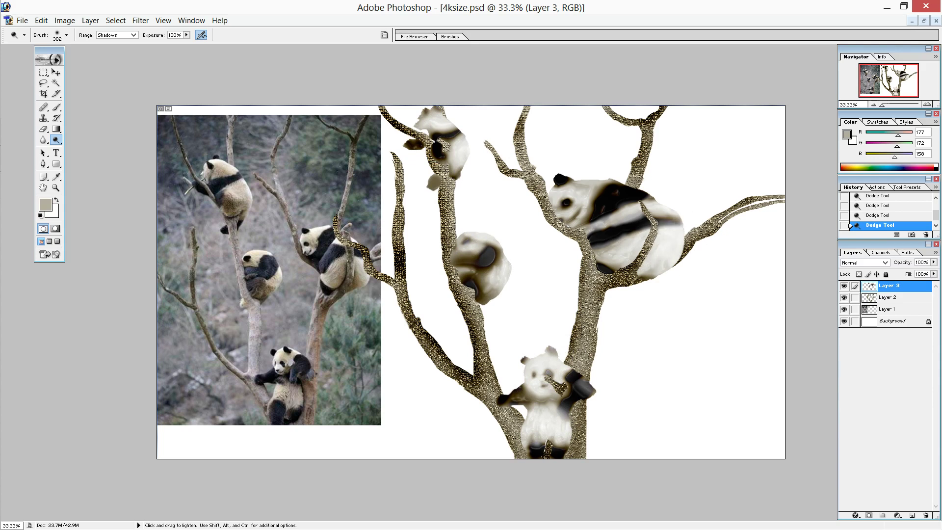
left_click_drag(655, 196, 613, 208)
left_click_drag(572, 184, 565, 203)
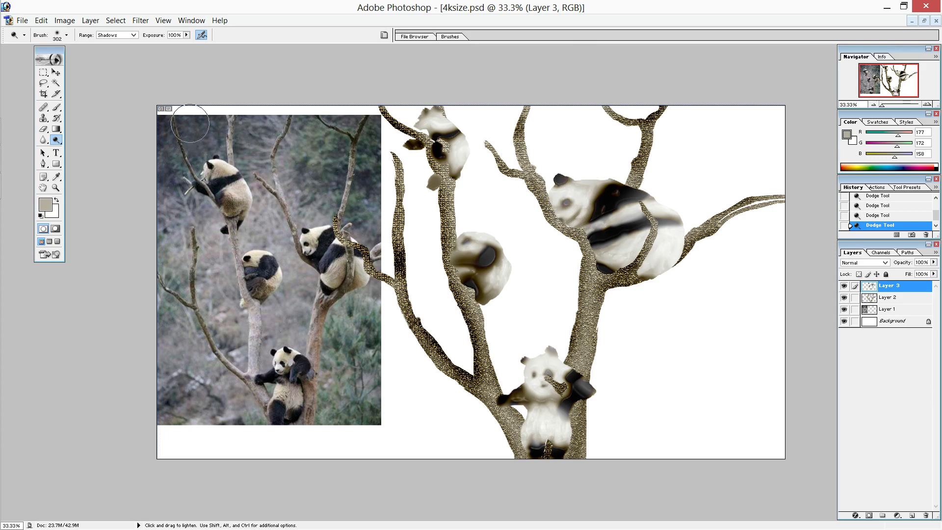
Step: Switch back to the Burn tool with a 102 px brush
left_click_drag(55, 140, 85, 156)
left_click(67, 35)
left_click(60, 60)
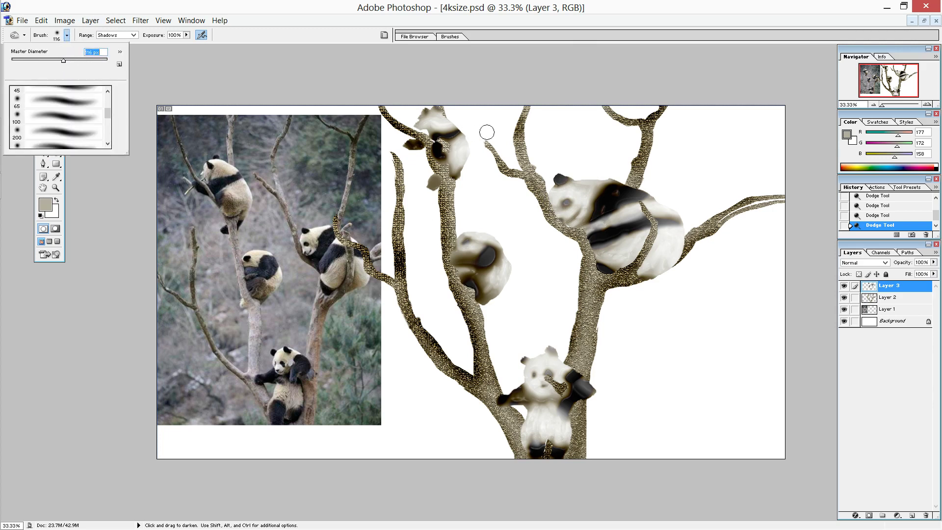
Step: Burn the top panda's paws, the middle panda, and the bottom panda's left arm and face
left_click(416, 191)
mouse_move(431, 181)
left_mouse_down()
mouse_move(434, 189)
mouse_move(456, 177)
left_mouse_up()
left_click(434, 149)
left_click(432, 183)
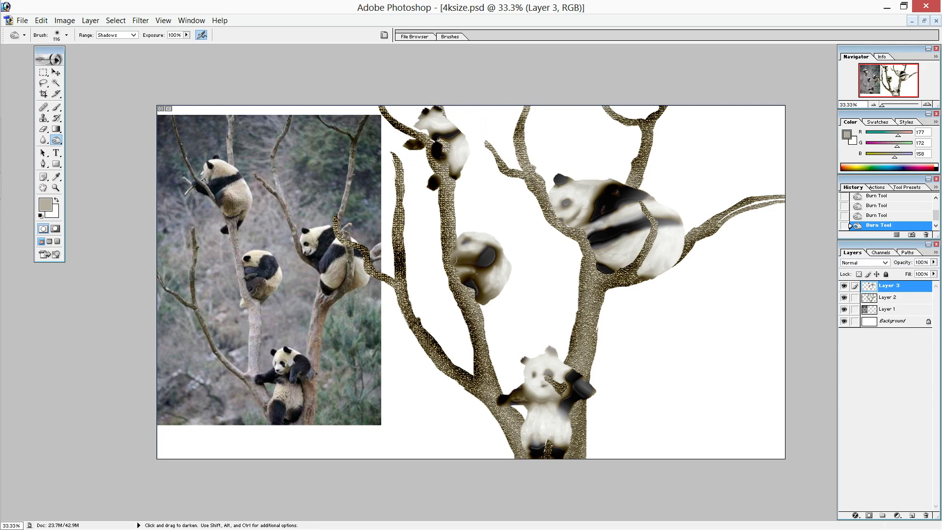
left_click_drag(463, 262, 465, 242)
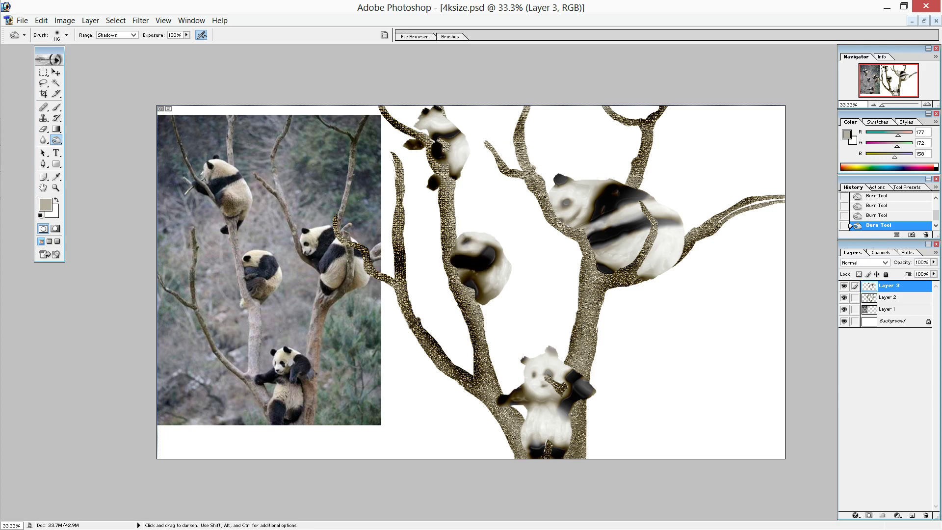
mouse_move(461, 247)
left_mouse_down()
mouse_move(505, 254)
mouse_move(476, 287)
mouse_move(451, 282)
left_mouse_up()
mouse_move(519, 398)
left_mouse_down()
mouse_move(541, 368)
mouse_move(539, 382)
mouse_move(562, 388)
mouse_move(552, 348)
mouse_move(521, 361)
mouse_move(526, 347)
mouse_move(554, 347)
mouse_move(566, 399)
mouse_move(537, 395)
mouse_move(567, 430)
left_mouse_up()
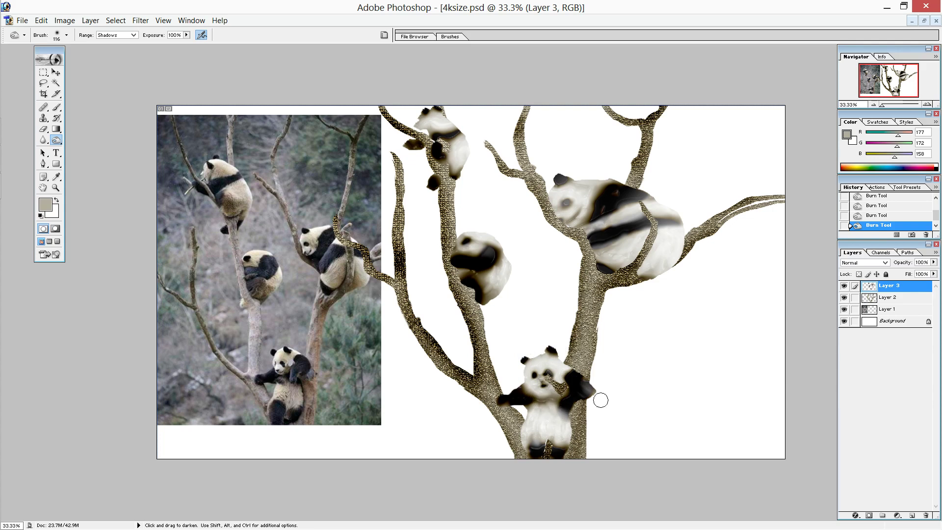
Step: Burn the big panda's eye, shoulder, lower edge and ear, plus the lower panda's chest
left_click_drag(569, 202, 565, 202)
left_click_drag(595, 194, 598, 212)
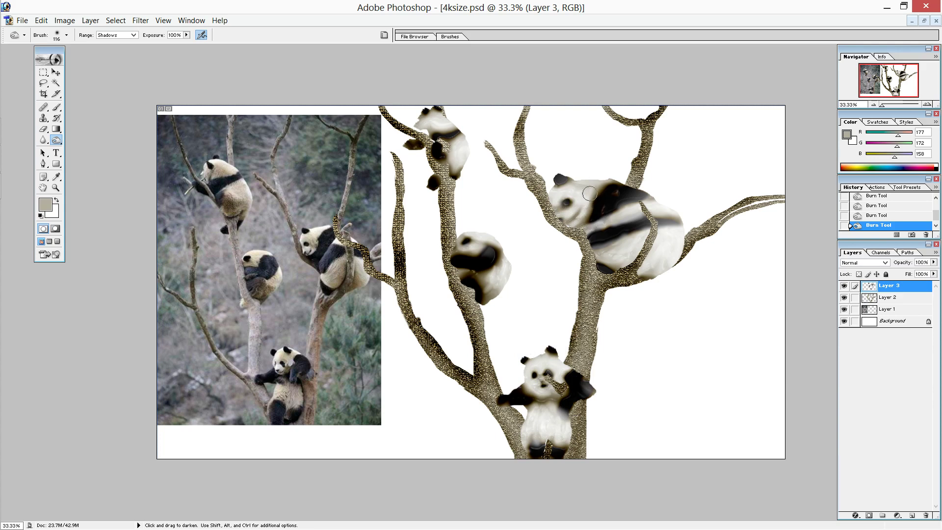
left_click_drag(591, 195, 579, 222)
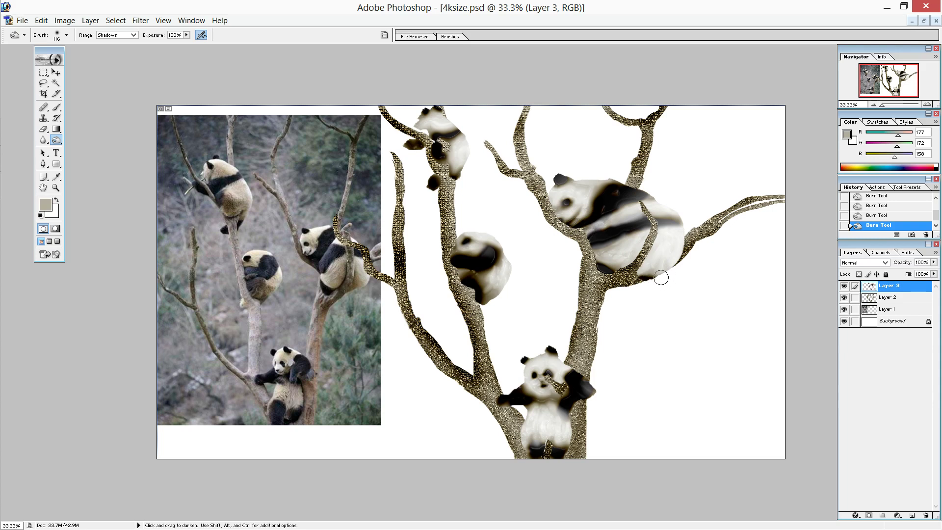
mouse_move(661, 278)
left_mouse_down()
mouse_move(668, 274)
mouse_move(654, 283)
left_mouse_up()
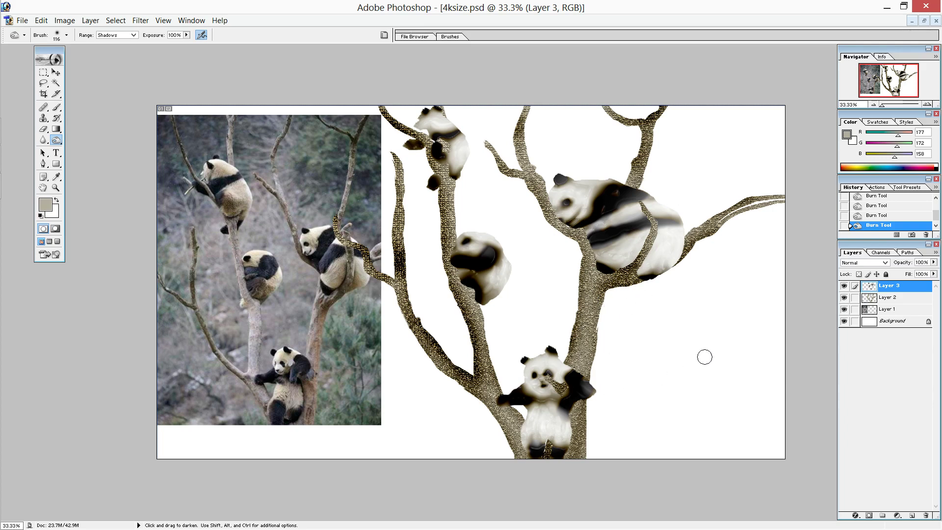
left_click_drag(579, 153, 561, 180)
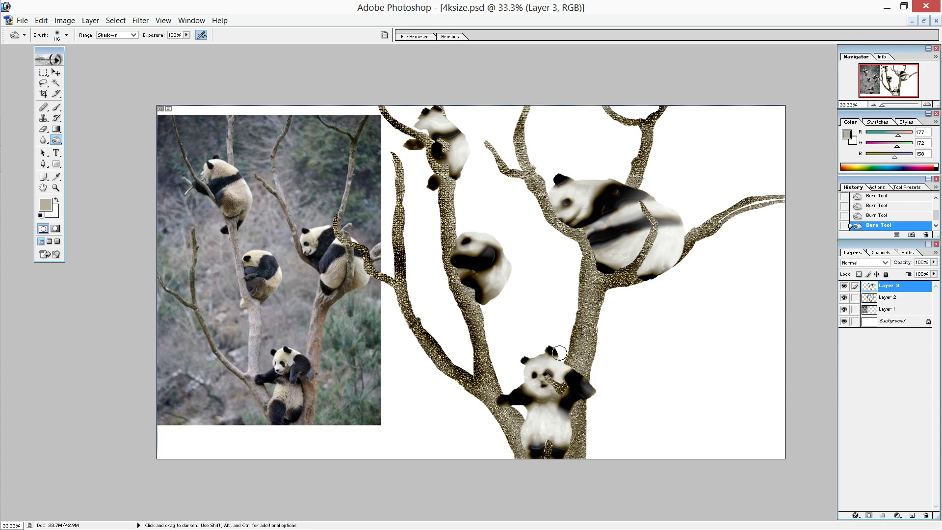
left_click_drag(519, 395, 561, 406)
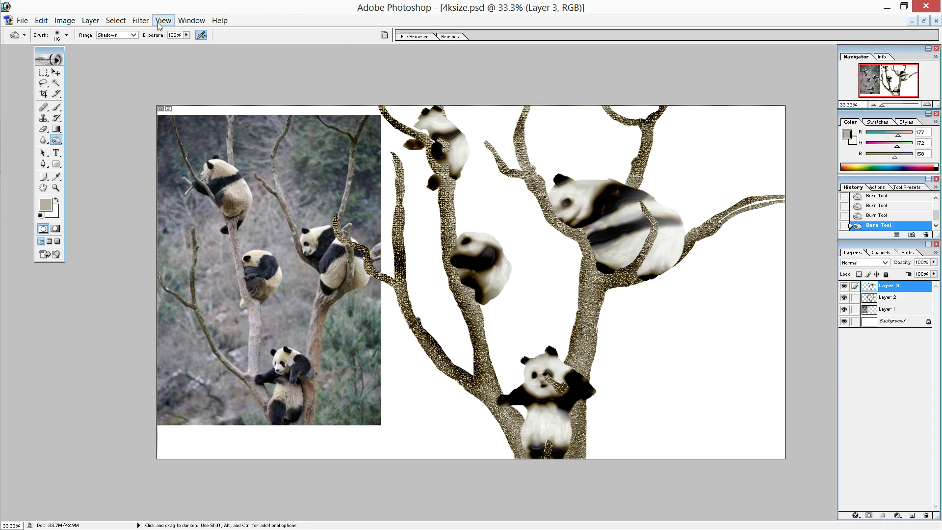
left_click(141, 20)
left_click(157, 61)
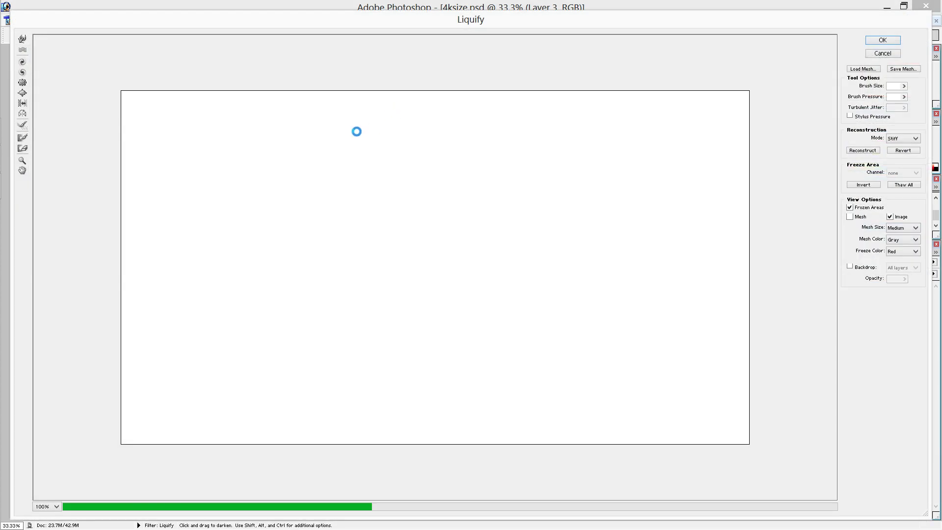
Step: Forward-warp a panda's head in Liquify and commit the distortion
left_click_drag(396, 112, 393, 114)
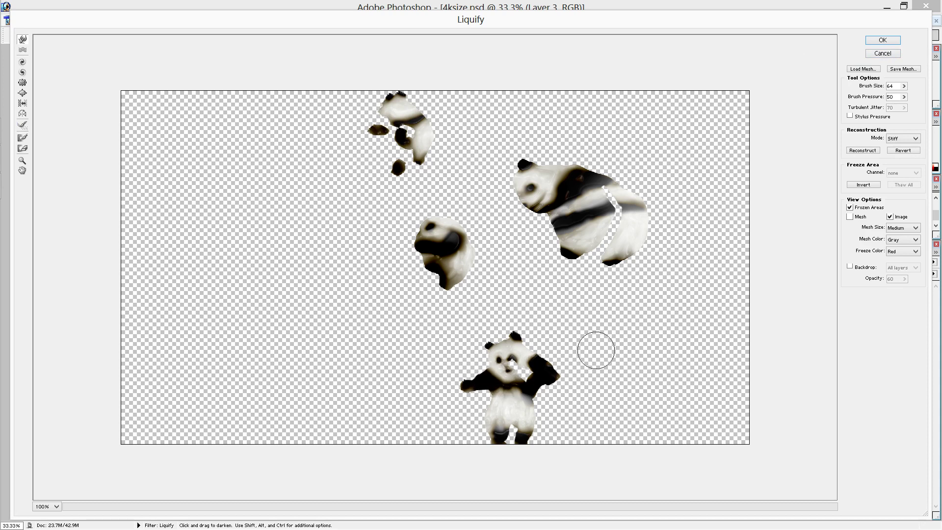
left_click(896, 40)
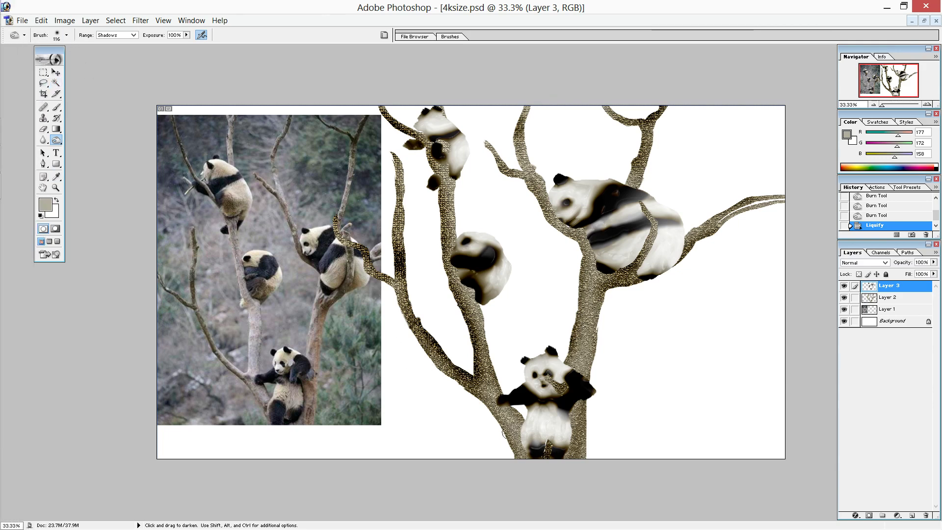
Step: On Layer 2, burn the lower trunk and the lower-left and thin branches darker
left_click(870, 299)
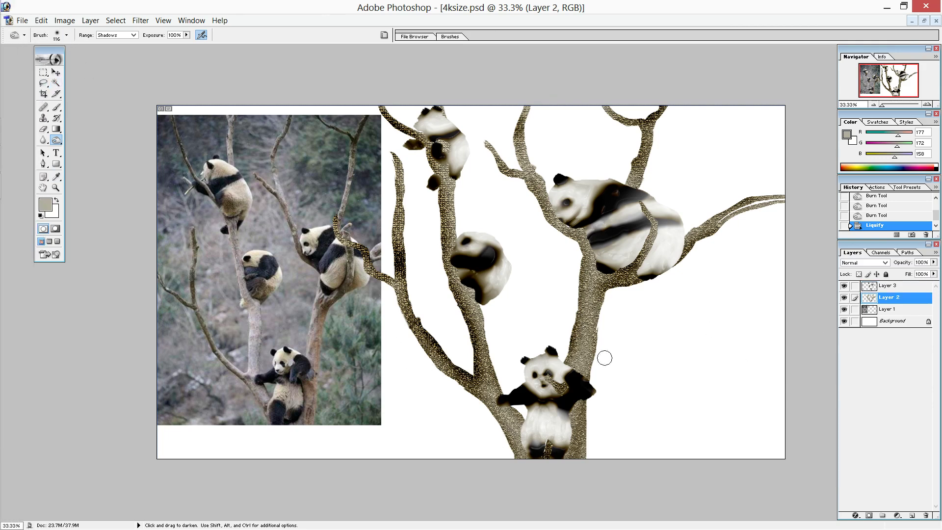
mouse_move(508, 456)
left_mouse_down()
mouse_move(491, 419)
mouse_move(510, 456)
left_mouse_up()
left_click_drag(486, 414, 441, 378)
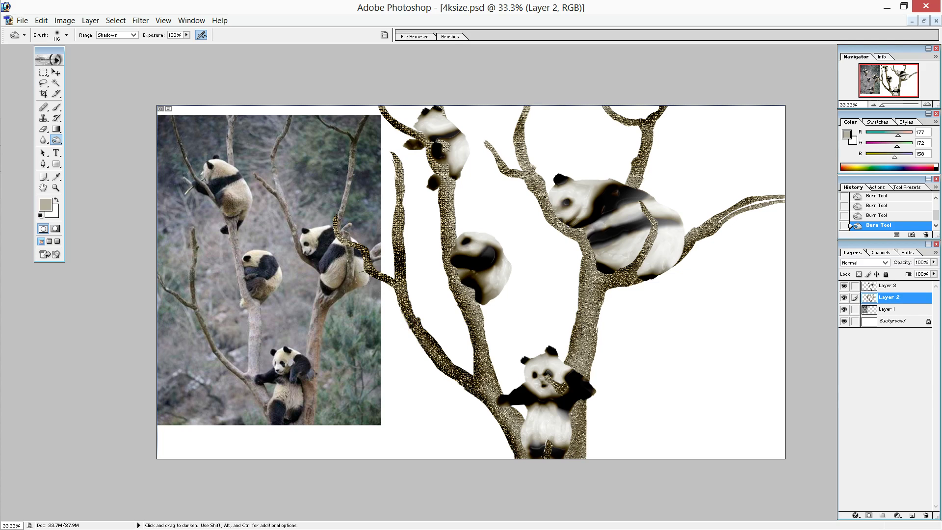
left_click_drag(355, 250, 353, 250)
left_click_drag(348, 252, 338, 223)
left_click_drag(393, 269, 397, 252)
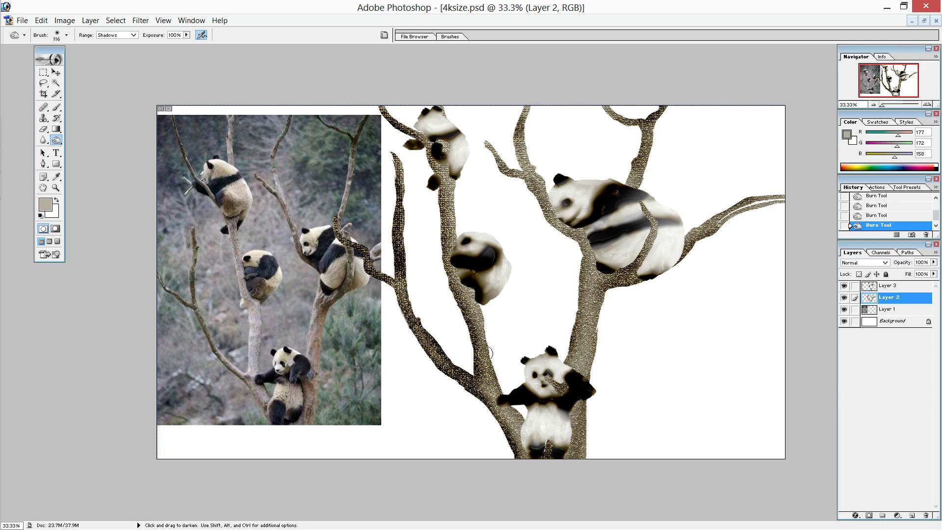
mouse_move(486, 334)
left_mouse_down()
mouse_move(500, 375)
mouse_move(485, 298)
mouse_move(476, 301)
mouse_move(482, 311)
mouse_move(470, 284)
mouse_move(501, 346)
left_mouse_up()
Step: Burn the upper trunk, the branches around the large panda, and the right branch
left_click_drag(460, 232, 459, 231)
mouse_move(423, 172)
left_mouse_down()
mouse_move(438, 179)
mouse_move(430, 153)
mouse_move(387, 116)
mouse_move(393, 131)
left_mouse_up()
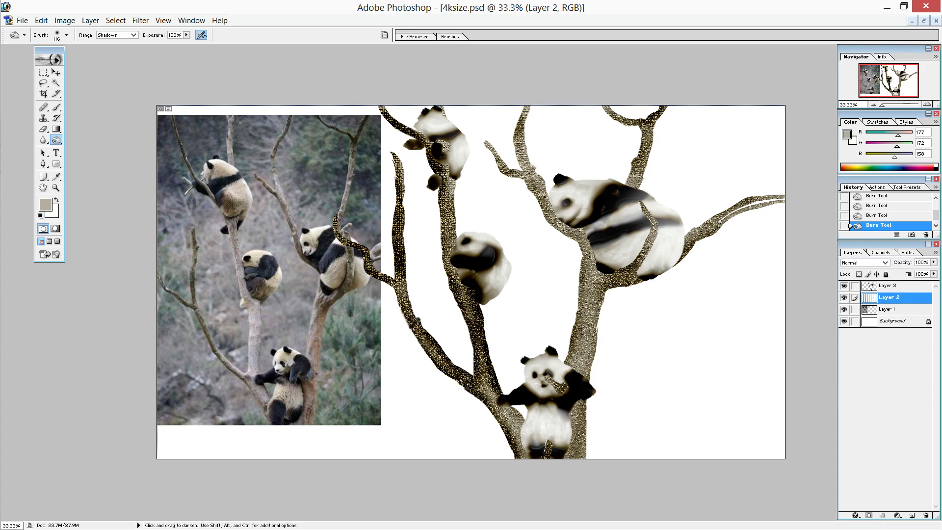
mouse_move(534, 155)
left_mouse_down()
mouse_move(535, 167)
mouse_move(507, 172)
left_mouse_up()
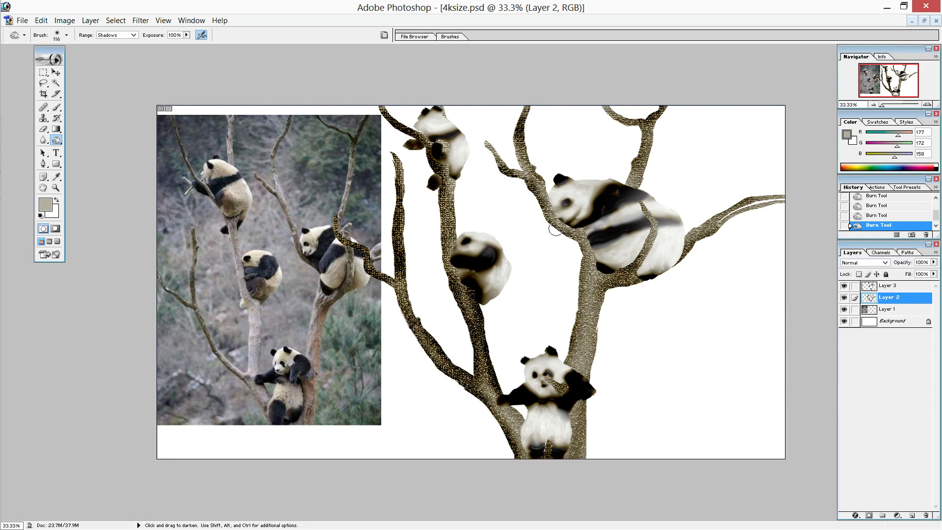
left_click_drag(577, 230, 537, 201)
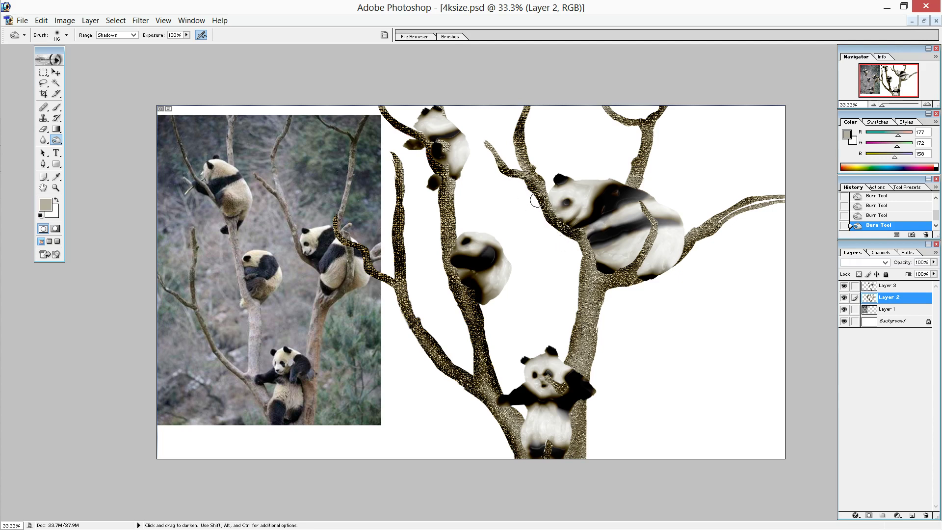
mouse_move(579, 248)
left_mouse_down()
mouse_move(600, 291)
mouse_move(593, 373)
left_mouse_up()
mouse_move(570, 410)
left_mouse_down()
mouse_move(586, 275)
mouse_move(528, 393)
mouse_move(579, 457)
left_mouse_up()
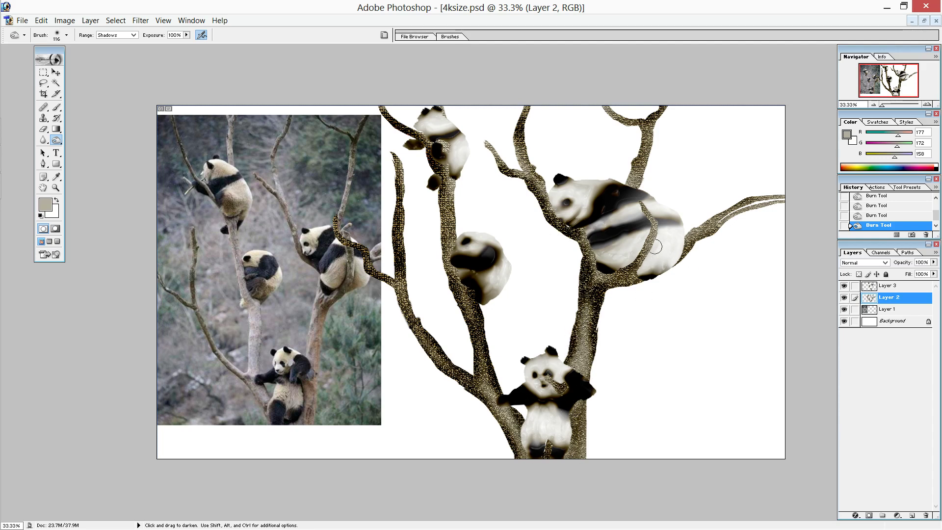
left_click_drag(722, 217, 775, 201)
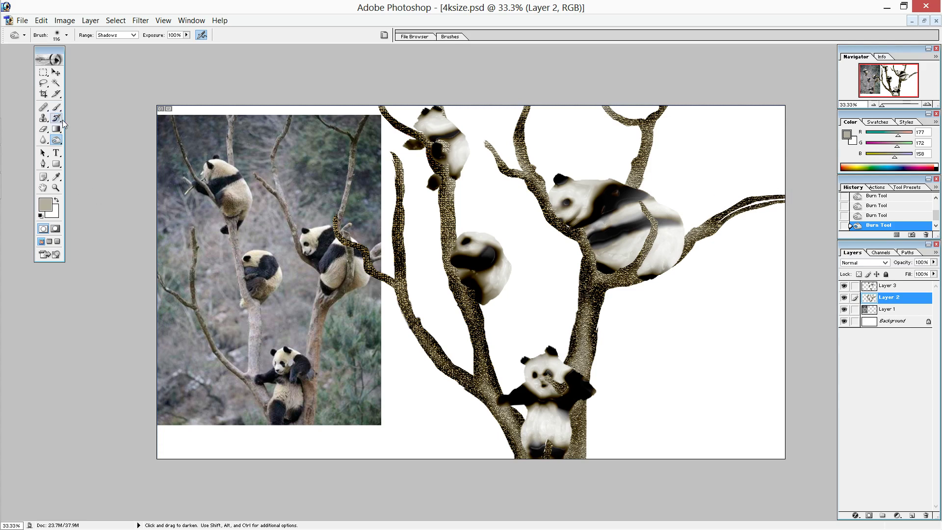
Step: Fill an area of the right branch with the Paint Bucket
left_click(57, 130)
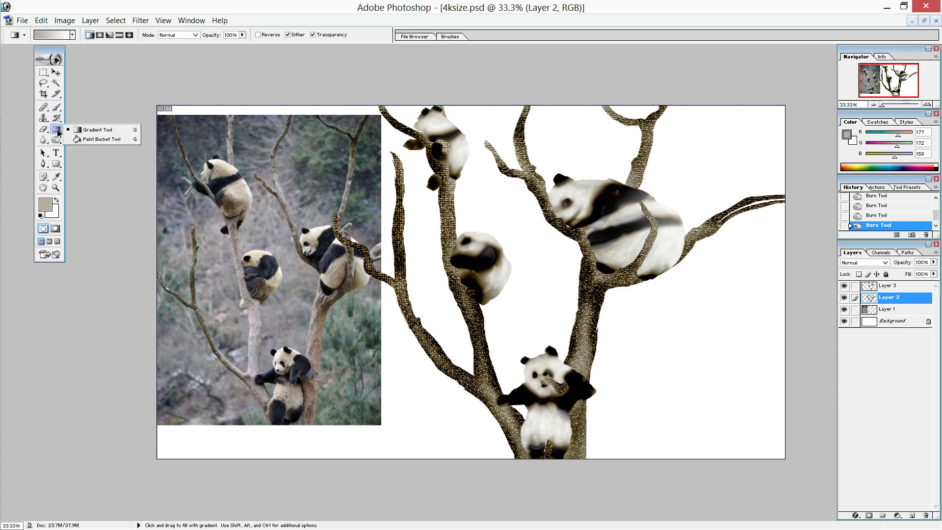
left_click(102, 139)
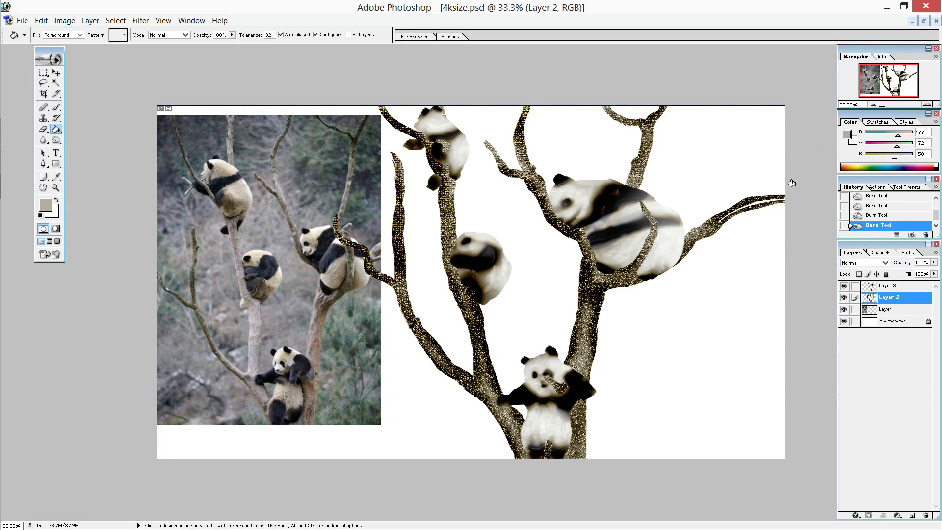
left_click(753, 201)
Step: Burn the right branch's light streak darker, then dodge the branch near the bottom panda
left_click(56, 140)
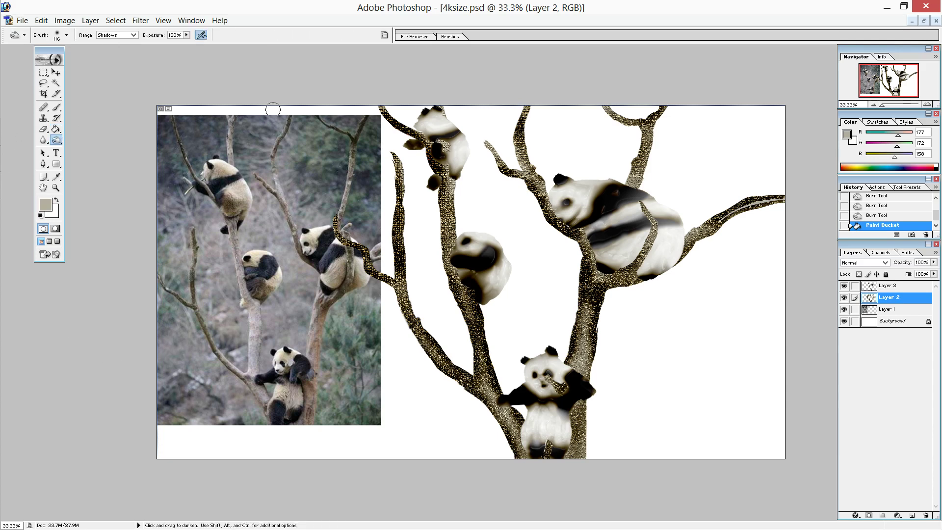
mouse_move(728, 223)
left_mouse_down()
mouse_move(782, 198)
mouse_move(745, 211)
mouse_move(781, 216)
left_mouse_up()
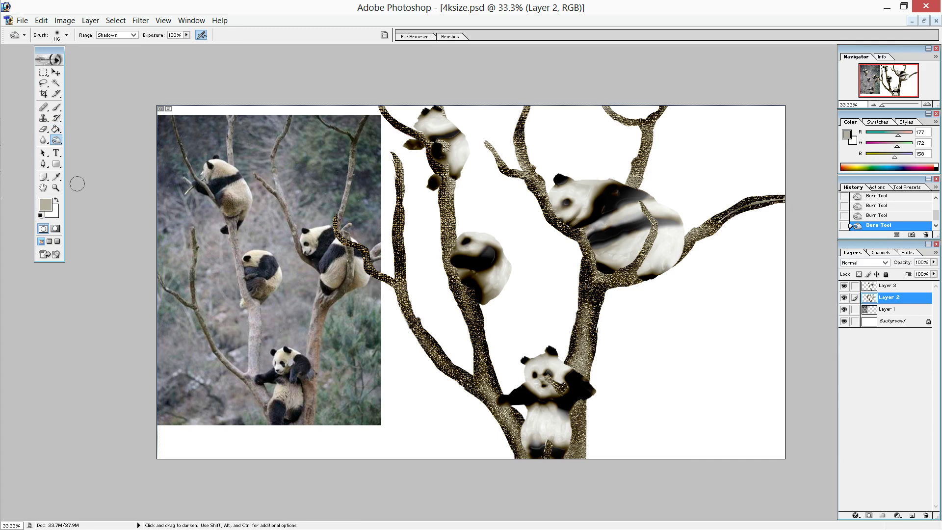
left_click_drag(56, 140, 81, 140)
mouse_move(483, 366)
left_mouse_down()
mouse_move(522, 441)
mouse_move(485, 393)
mouse_move(493, 331)
mouse_move(435, 336)
mouse_move(415, 318)
mouse_move(421, 221)
mouse_move(450, 290)
left_mouse_up()
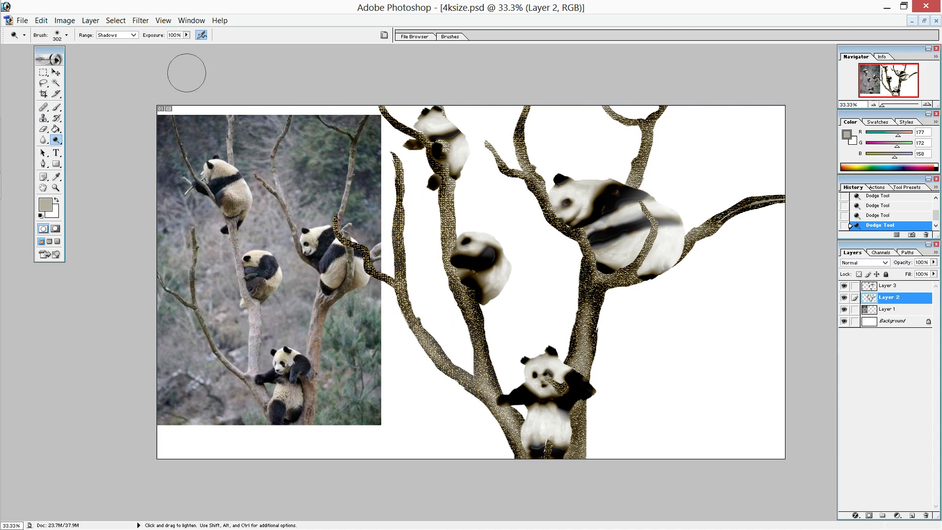
Step: With a 91 px Dodge brush, lighten the left trunk and the area under the top panda
left_click(66, 35)
left_click(55, 59)
key("Return")
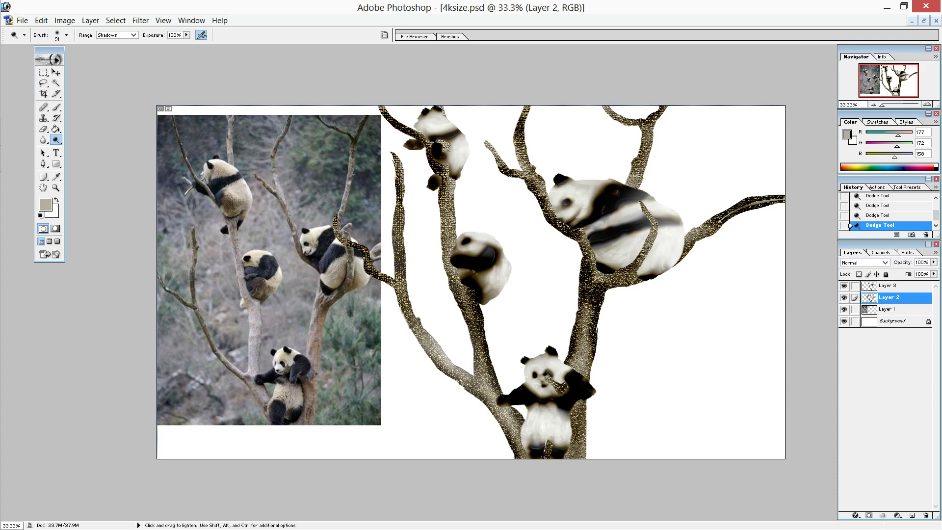
mouse_move(474, 377)
left_mouse_down()
mouse_move(416, 311)
mouse_move(453, 373)
mouse_move(473, 331)
mouse_move(476, 363)
mouse_move(480, 304)
left_mouse_up()
mouse_move(474, 358)
left_mouse_down()
mouse_move(451, 265)
mouse_move(464, 319)
mouse_move(445, 289)
mouse_move(443, 176)
mouse_move(423, 127)
mouse_move(444, 145)
mouse_move(423, 124)
left_mouse_up()
mouse_move(449, 153)
left_mouse_down()
mouse_move(444, 245)
mouse_move(444, 202)
left_mouse_up()
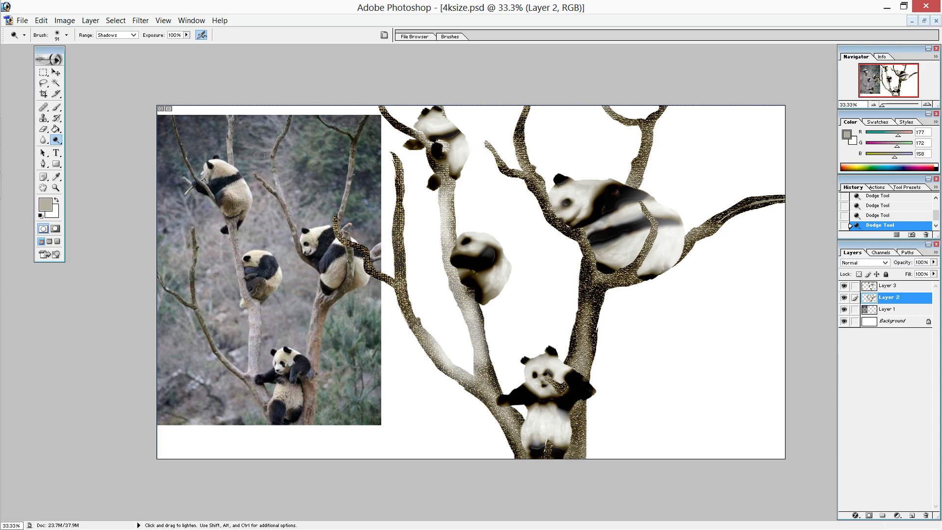
left_click(43, 129)
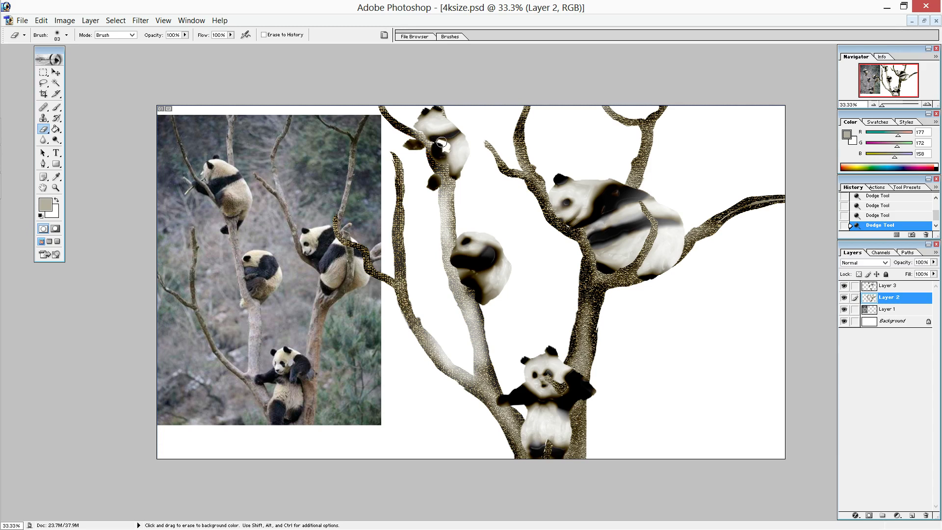
Step: Erase a small spot near the top panda, leaving Liquify unapplied on Layer 2
left_click(442, 142)
left_click(139, 20)
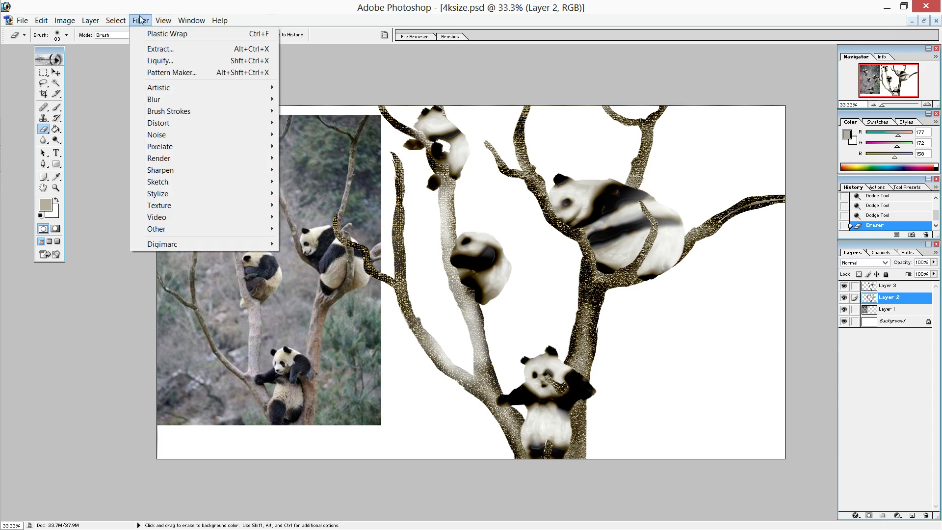
left_click(160, 60)
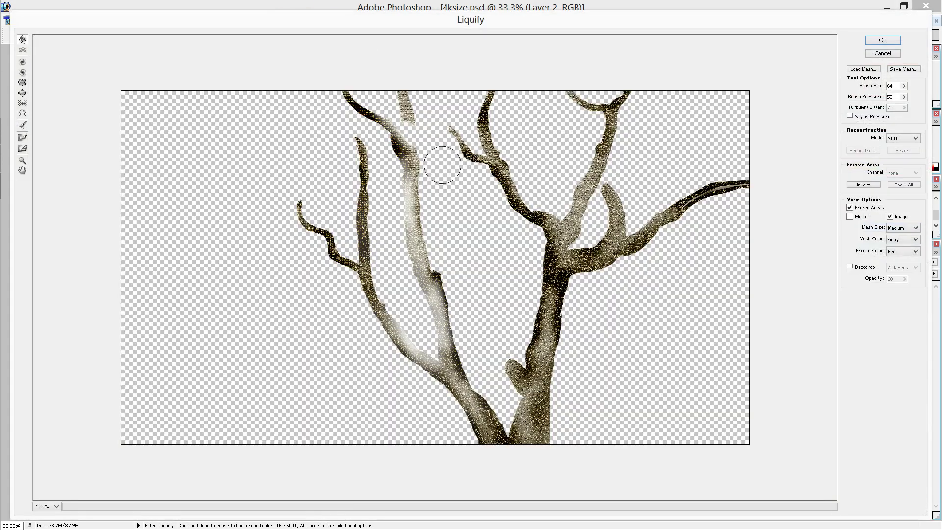
left_click(876, 54)
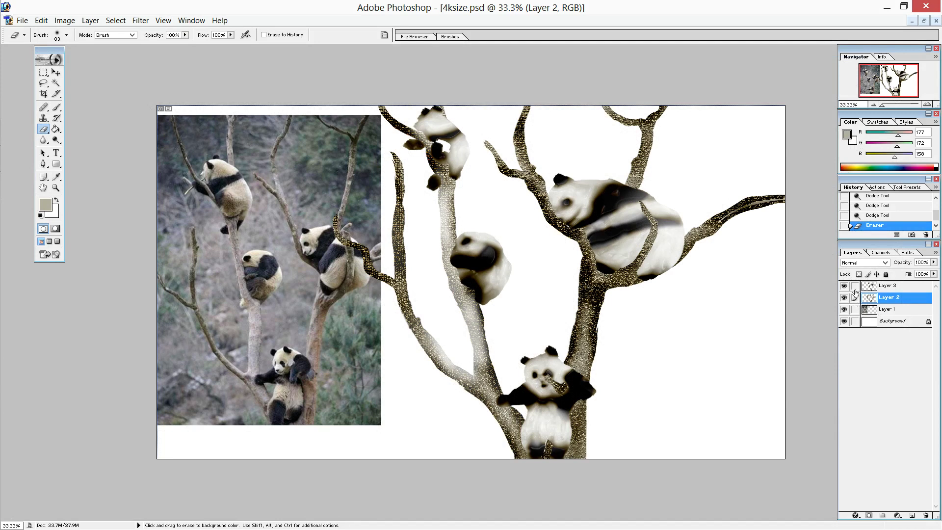
Step: Launch Liquify on the pandas layer, Layer 3
left_click(875, 287)
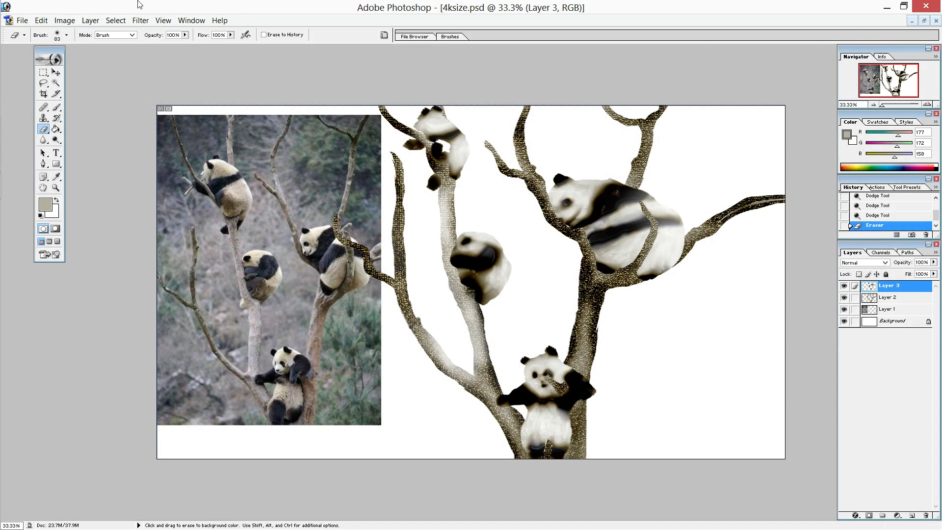
left_click(142, 21)
left_click(157, 60)
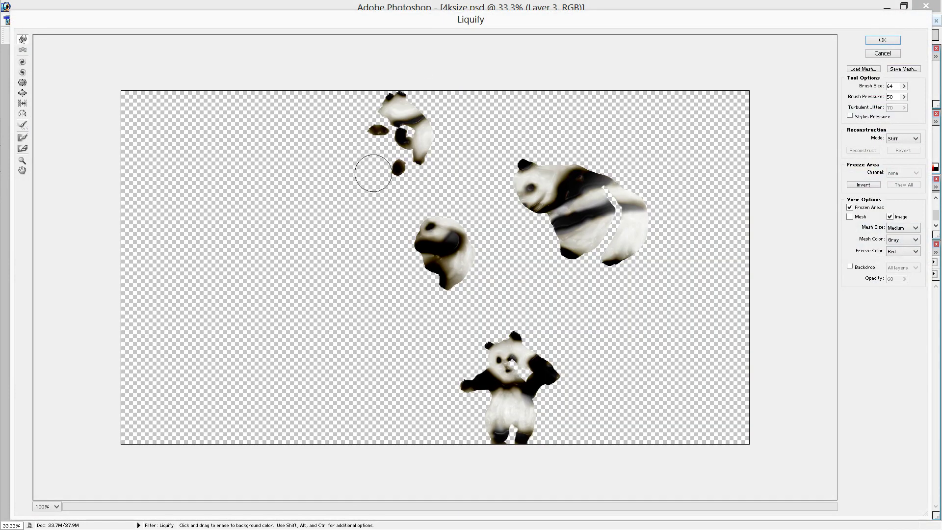
Step: Forward-warp the top panda's shape in Liquify, then reduce brush size from 64 to 18
mouse_move(368, 168)
left_mouse_down()
mouse_move(419, 135)
mouse_move(406, 138)
left_mouse_up()
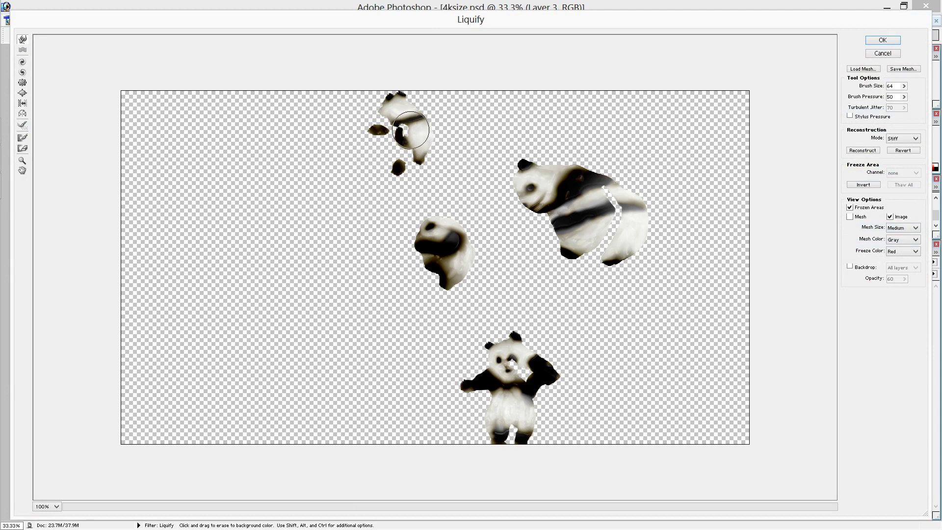
left_click(903, 87)
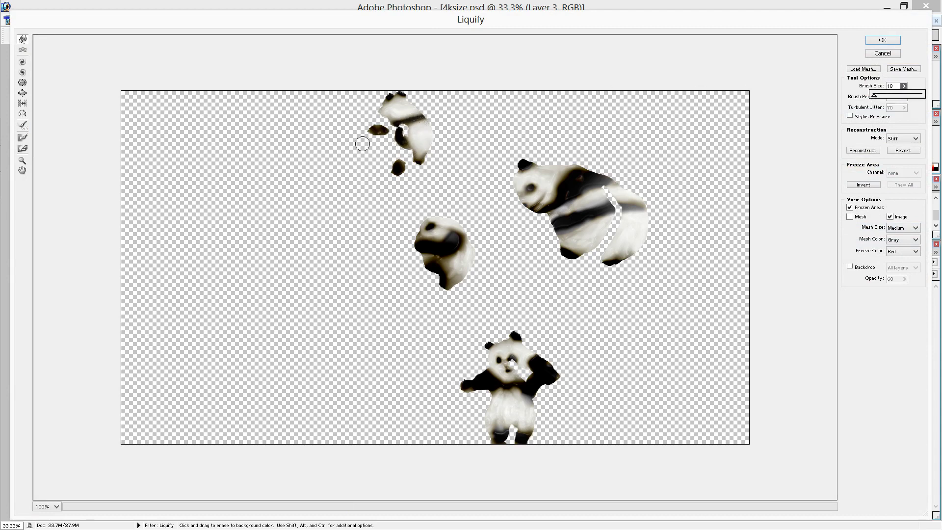
left_click(398, 134)
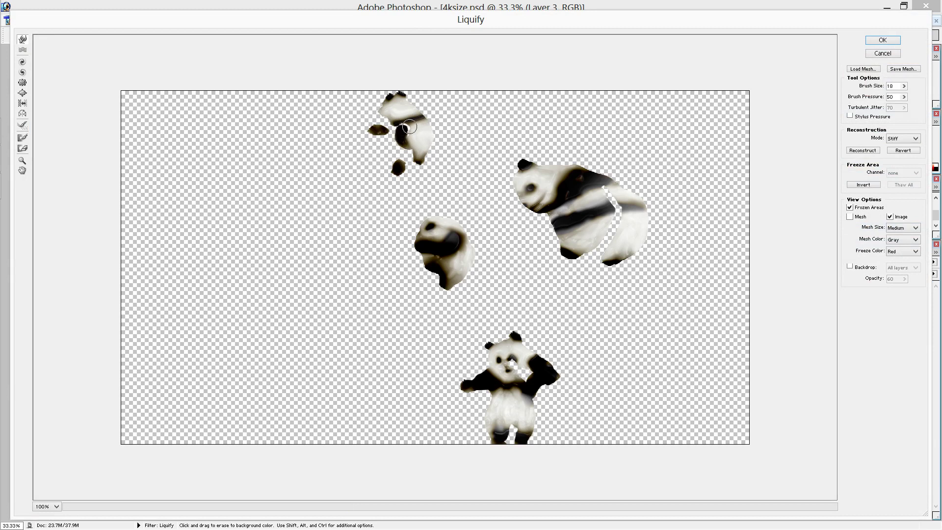
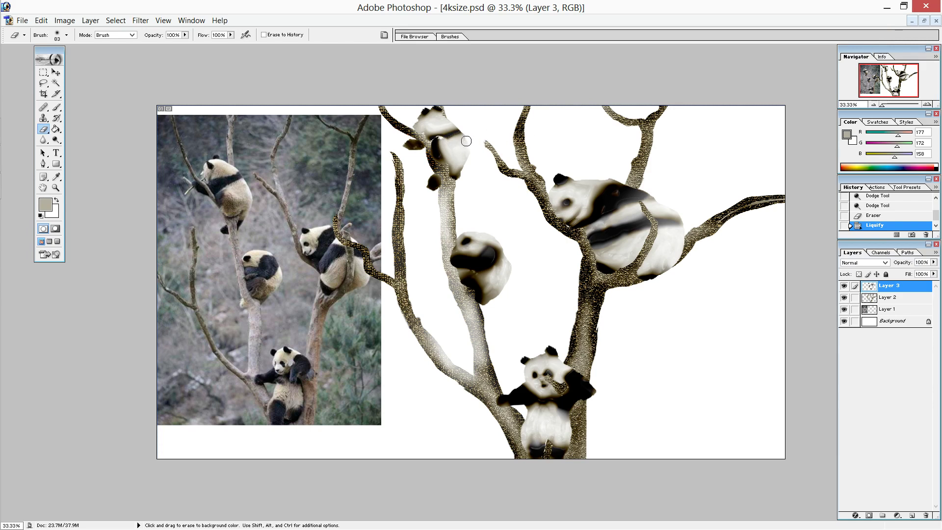
Step: Paint a couple of brush strokes on Layer 2 around the top panda in the right-hand tree
left_click(56, 107)
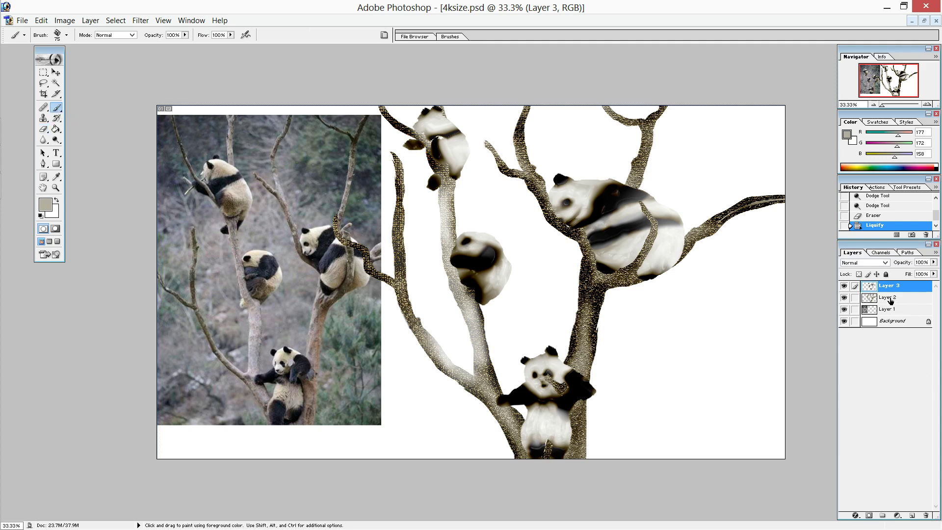
left_click(889, 298)
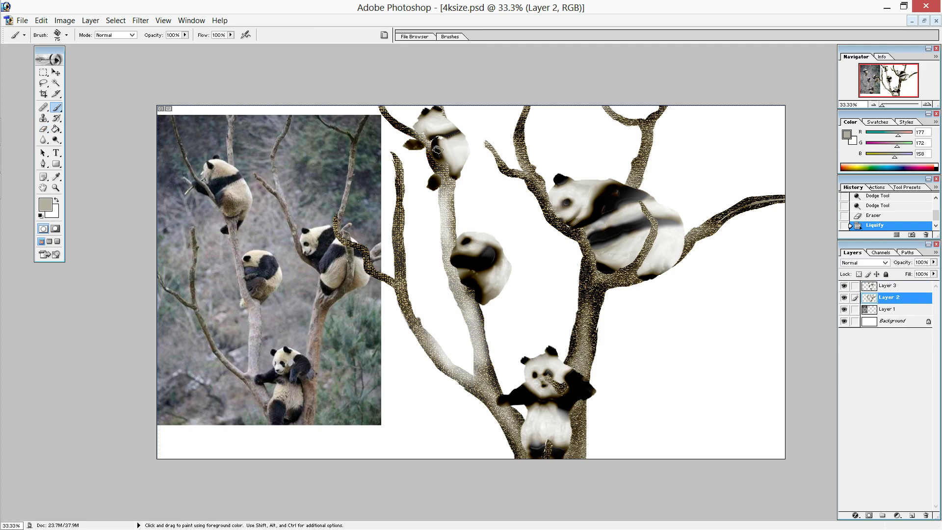
left_click_drag(442, 141, 443, 144)
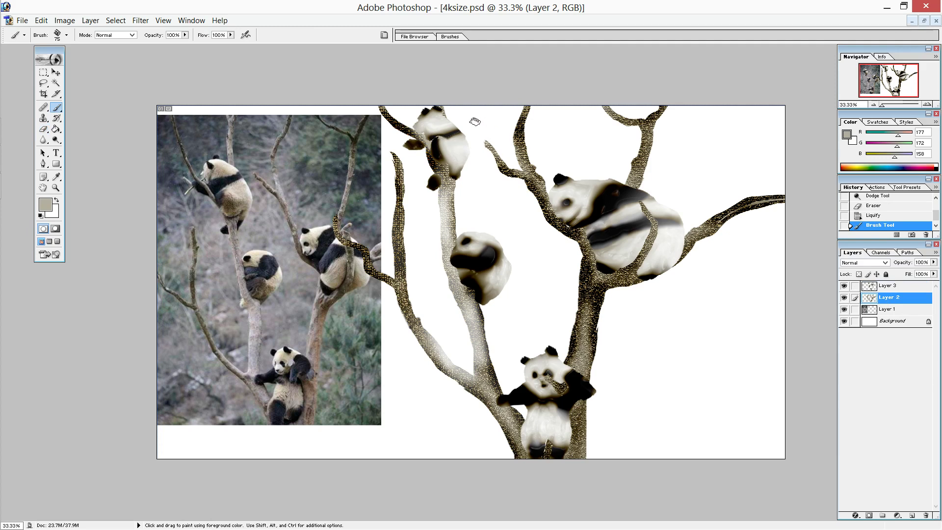
left_click_drag(426, 134, 449, 149)
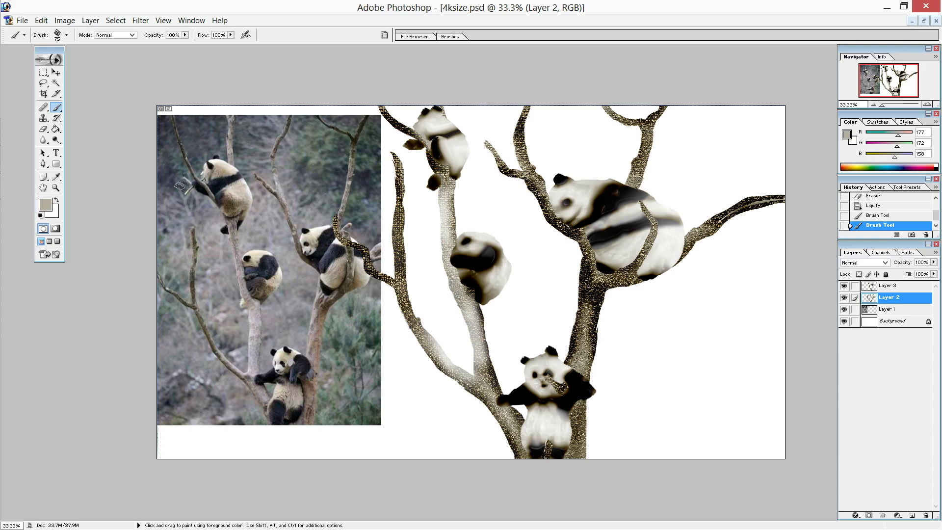
left_click_drag(55, 139, 71, 142)
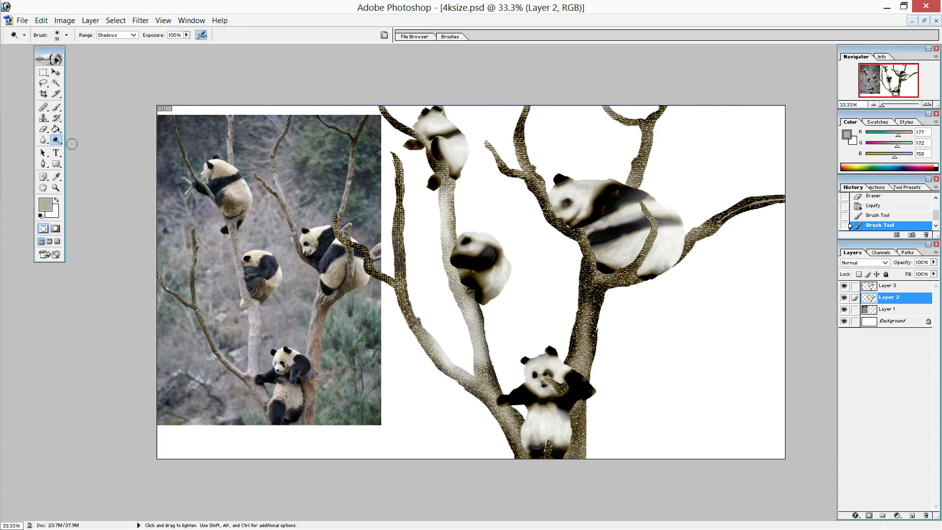
left_click_drag(57, 142, 77, 153)
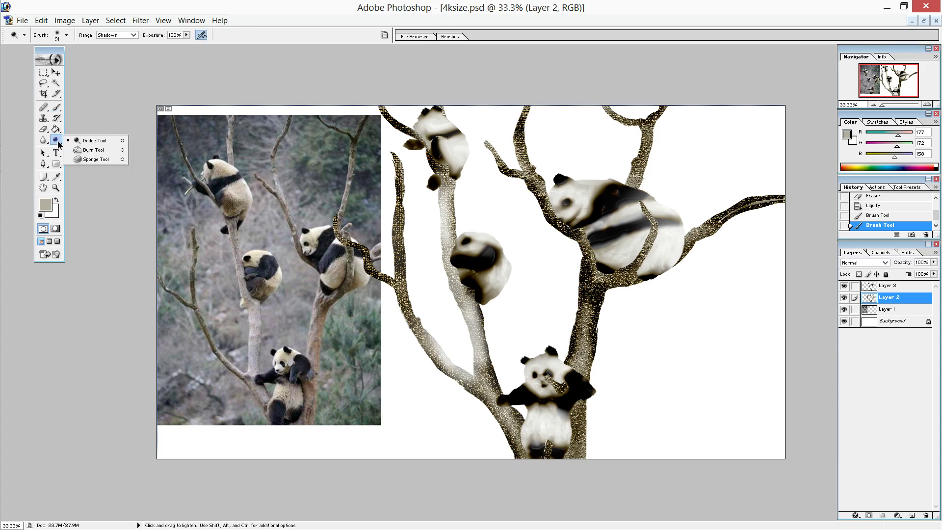
Step: Darken the branch beside the top panda with a Burn tool stroke
left_click(77, 153)
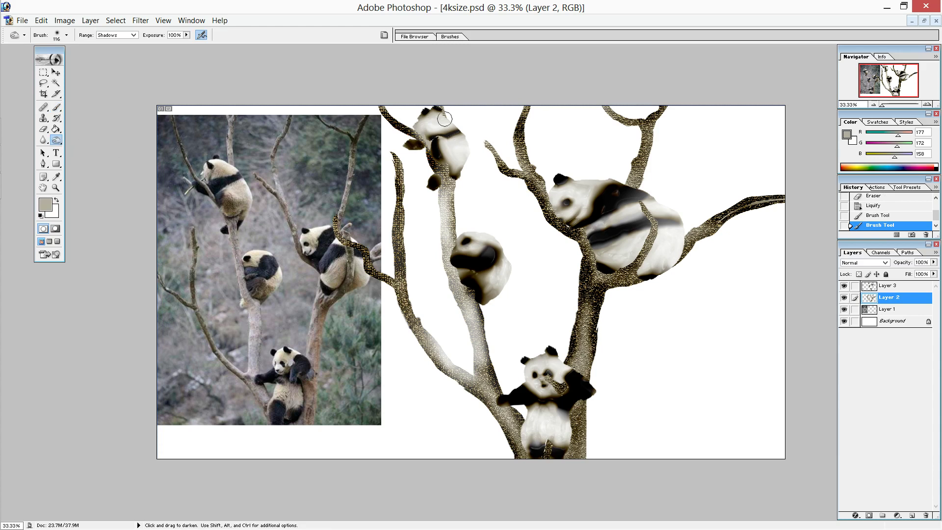
left_click_drag(421, 141, 444, 142)
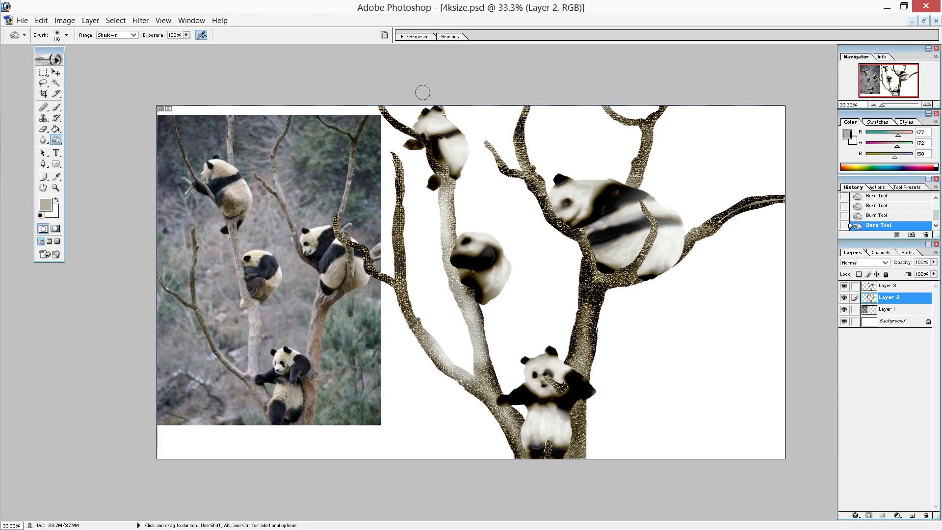
left_click(140, 20)
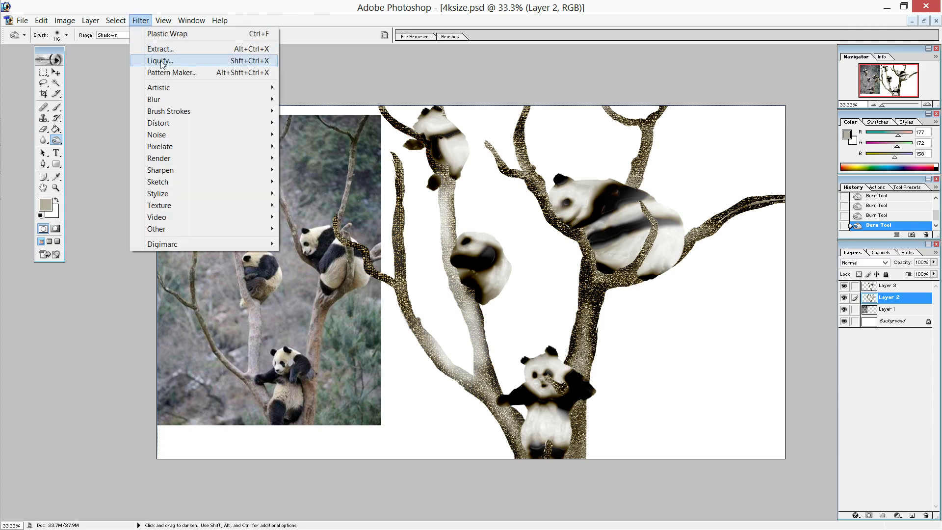
Step: Push the branch tip at the top edge with Liquify's warp brush and apply it
left_click(160, 59)
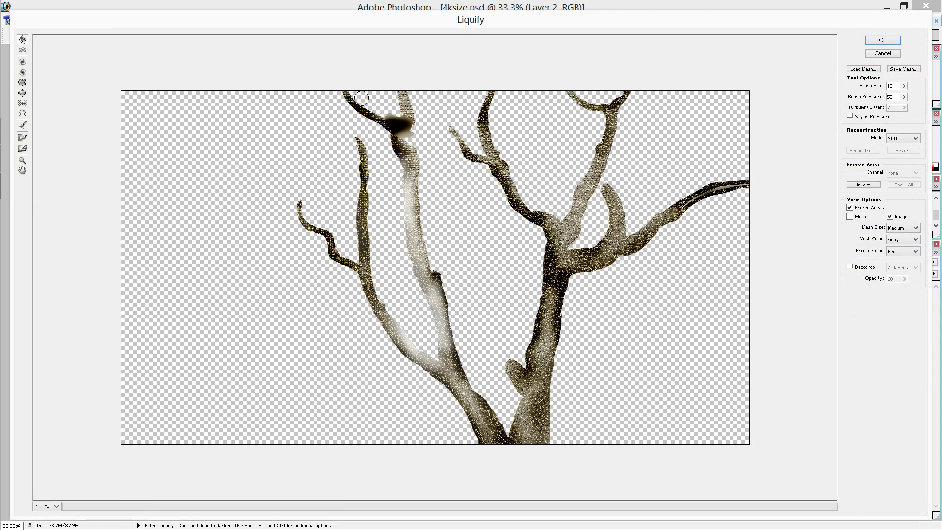
left_click_drag(361, 96, 347, 88)
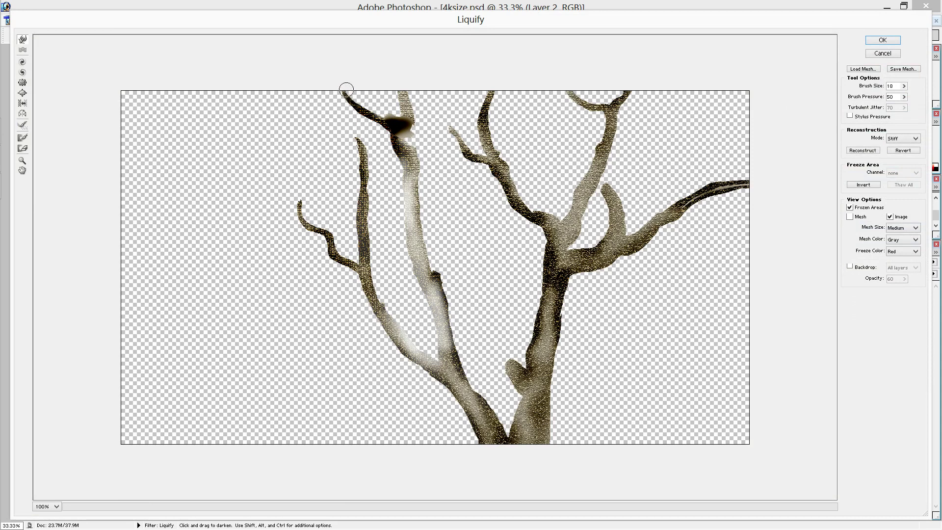
left_click(894, 39)
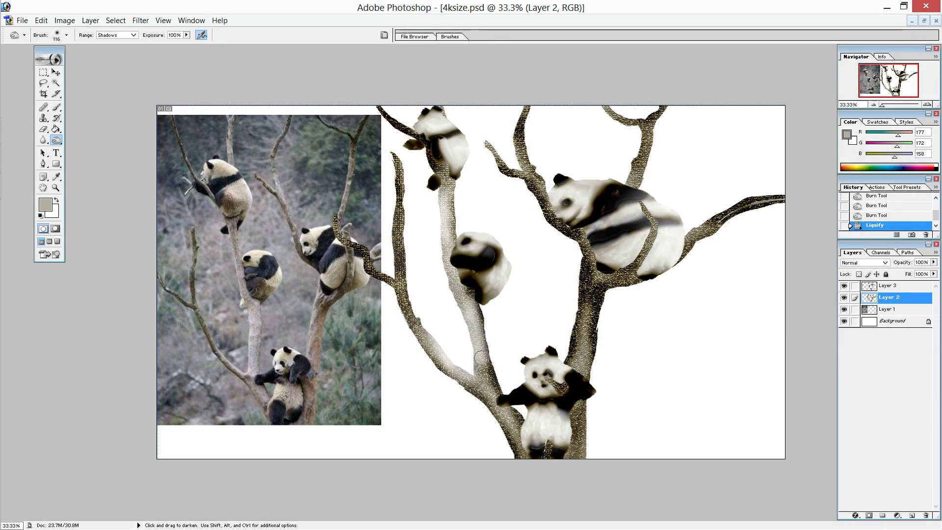
Step: Switch to Dodge with a 167 px brush and lighten the lower tree branch
left_click_drag(57, 145, 76, 140)
left_click(456, 361)
left_click(67, 36)
left_click_drag(64, 61, 79, 61)
left_click(470, 358)
mouse_move(476, 366)
left_mouse_down()
mouse_move(497, 395)
mouse_move(466, 340)
mouse_move(475, 378)
left_mouse_up()
left_click_drag(486, 318, 433, 136)
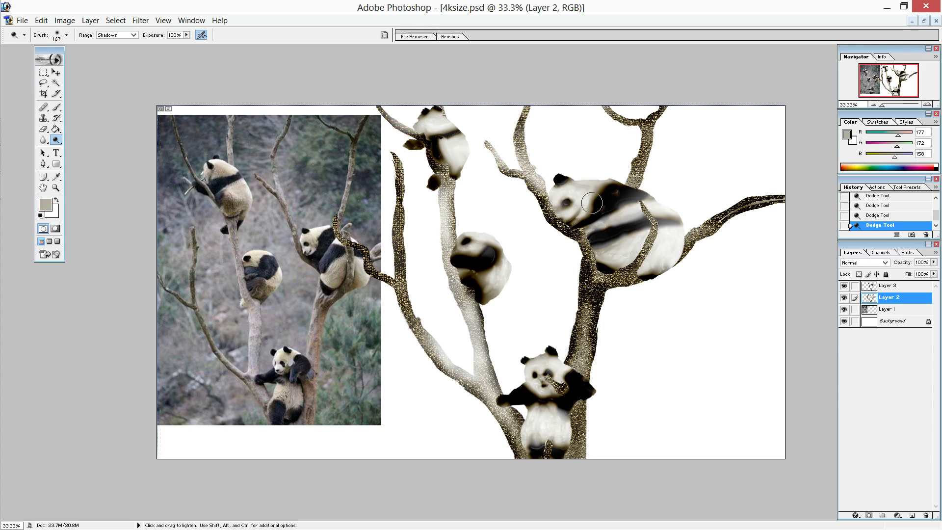
Step: Dodge the upper branches, the big panda's dark stripe, the trunk and the branch over the photo
left_click_drag(634, 164, 633, 147)
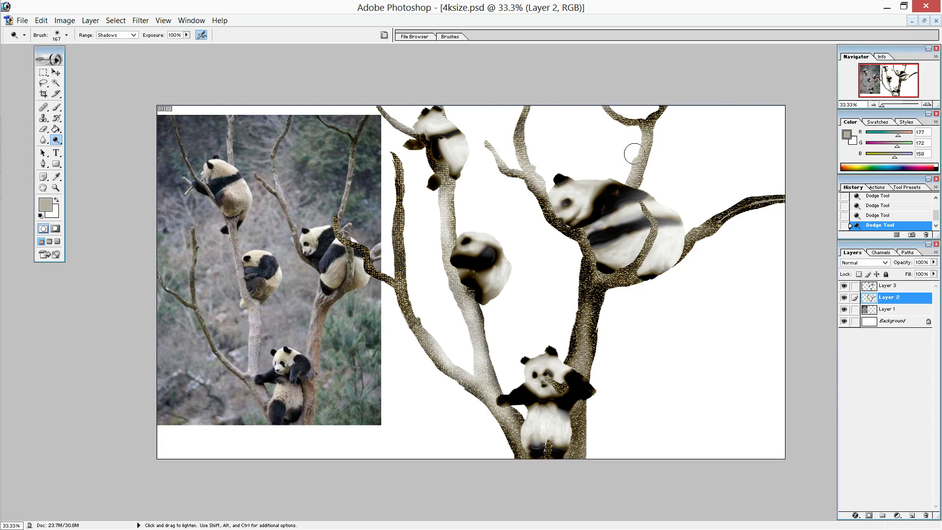
left_click_drag(633, 153, 635, 144)
mouse_move(655, 226)
left_mouse_down()
mouse_move(659, 249)
mouse_move(668, 249)
mouse_move(650, 248)
left_mouse_up()
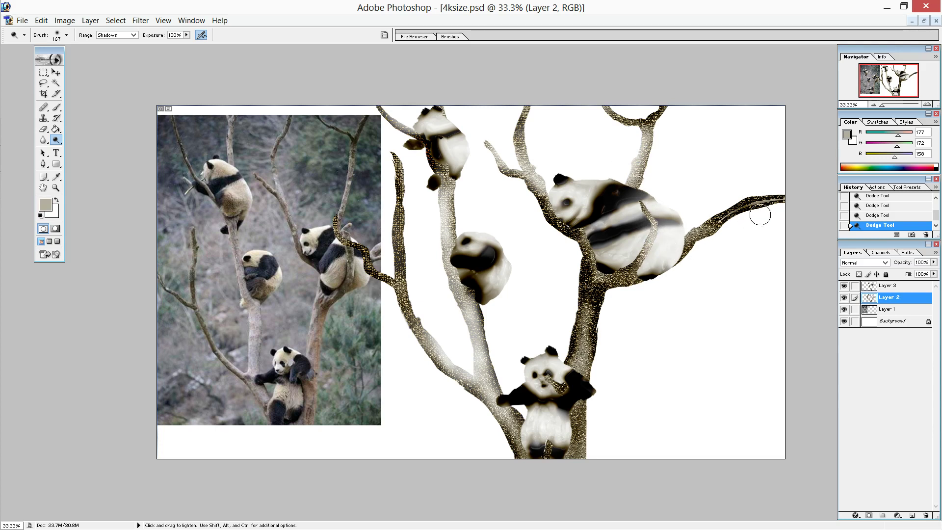
mouse_move(700, 216)
left_mouse_down()
mouse_move(778, 185)
mouse_move(689, 227)
mouse_move(765, 201)
mouse_move(723, 201)
mouse_move(669, 246)
mouse_move(596, 282)
mouse_move(594, 264)
mouse_move(603, 279)
mouse_move(597, 317)
mouse_move(588, 295)
mouse_move(591, 323)
mouse_move(594, 265)
mouse_move(599, 280)
mouse_move(623, 272)
mouse_move(593, 313)
mouse_move(628, 312)
mouse_move(627, 283)
mouse_move(569, 343)
mouse_move(593, 289)
mouse_move(573, 363)
mouse_move(569, 304)
mouse_move(579, 384)
mouse_move(573, 444)
mouse_move(588, 449)
mouse_move(576, 426)
mouse_move(571, 449)
mouse_move(588, 443)
mouse_move(588, 405)
mouse_move(593, 426)
mouse_move(580, 444)
mouse_move(576, 409)
mouse_move(581, 428)
left_mouse_up()
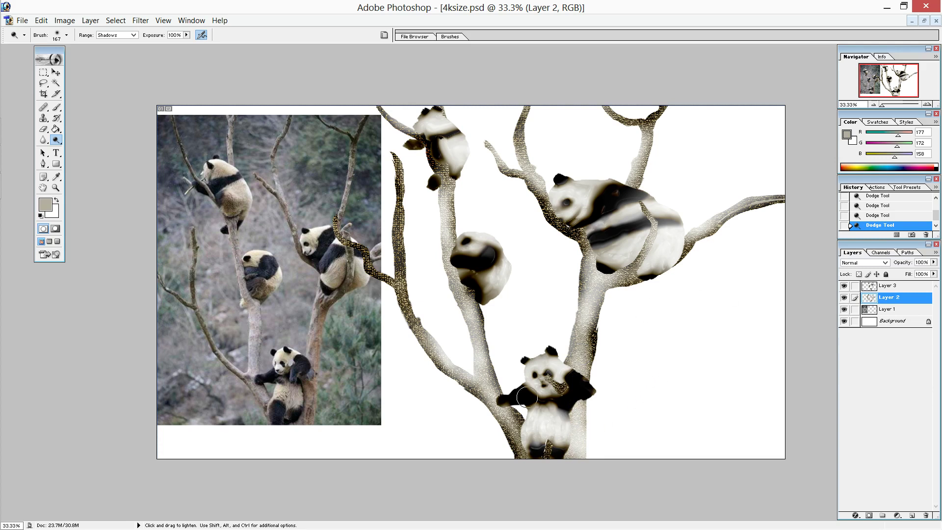
mouse_move(500, 428)
left_mouse_down()
mouse_move(514, 414)
mouse_move(523, 451)
left_mouse_up()
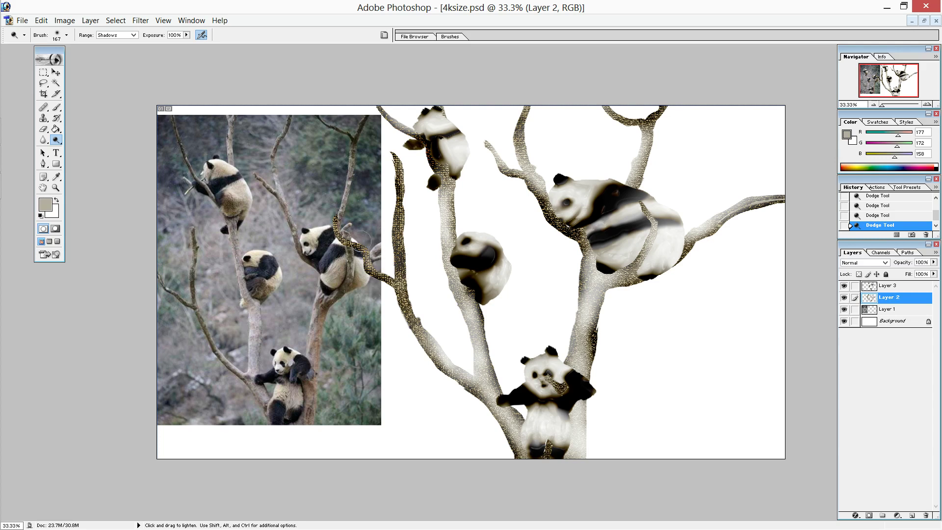
mouse_move(352, 228)
left_mouse_down()
mouse_move(365, 248)
mouse_move(387, 245)
left_mouse_up()
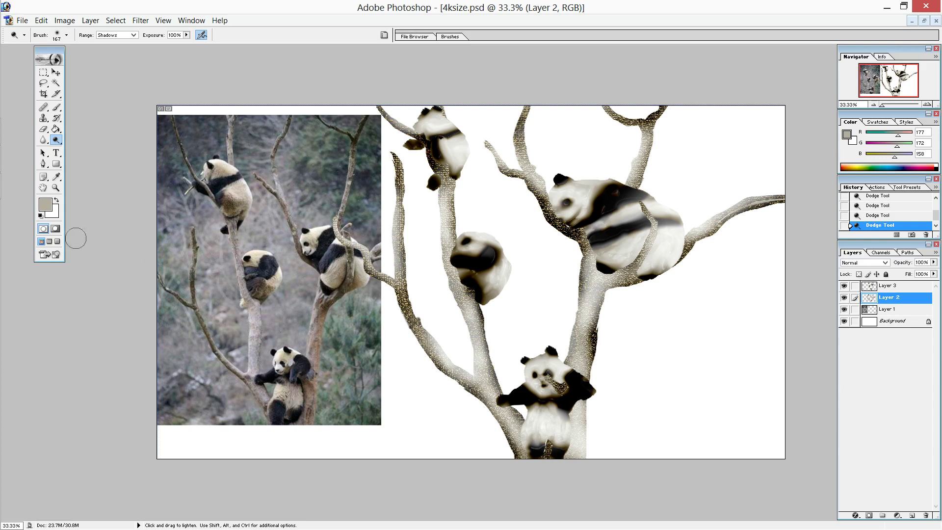
Step: Erase bits of the branch overlapping the panda photo, then hide Layer 2 to compare
left_click(42, 130)
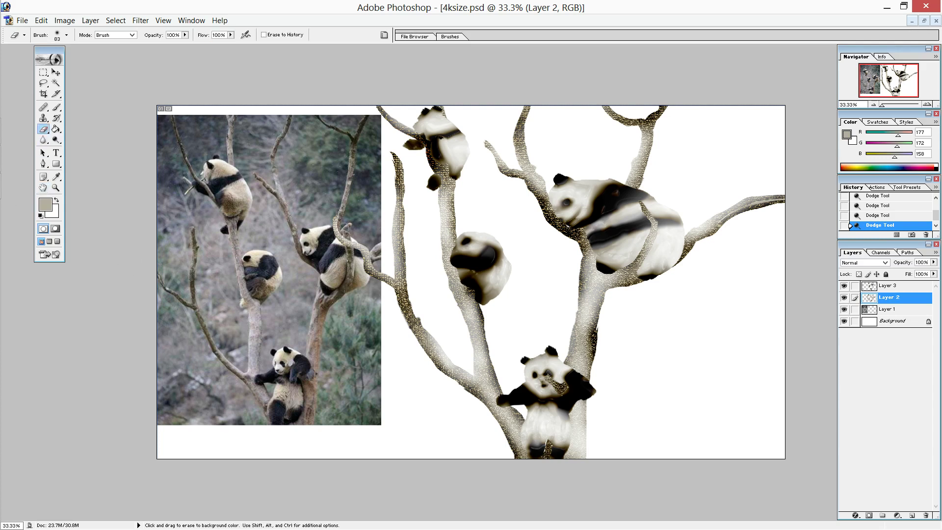
left_click_drag(331, 210, 334, 233)
left_click(337, 208)
left_click(339, 242)
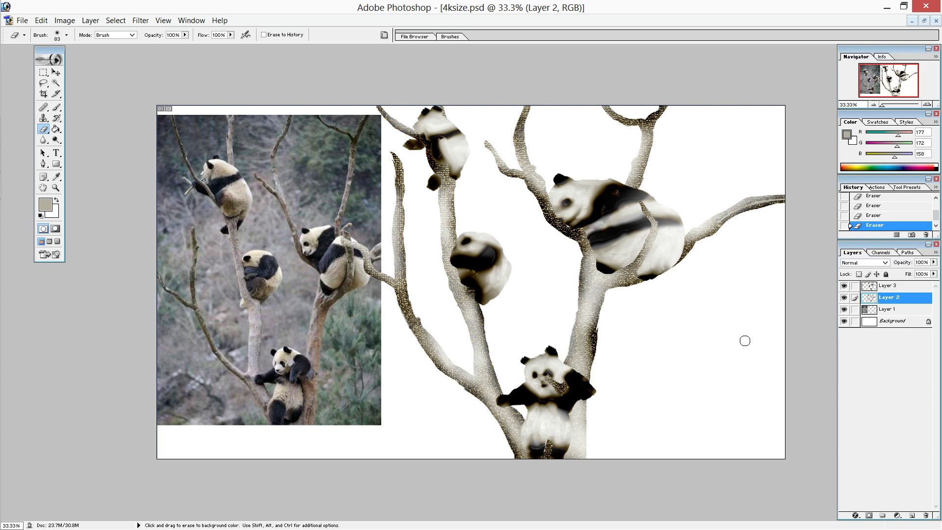
left_click(844, 299)
Step: Hide Layers 2 and 1 and set the foreground colour to green 03BA18
left_click(844, 297)
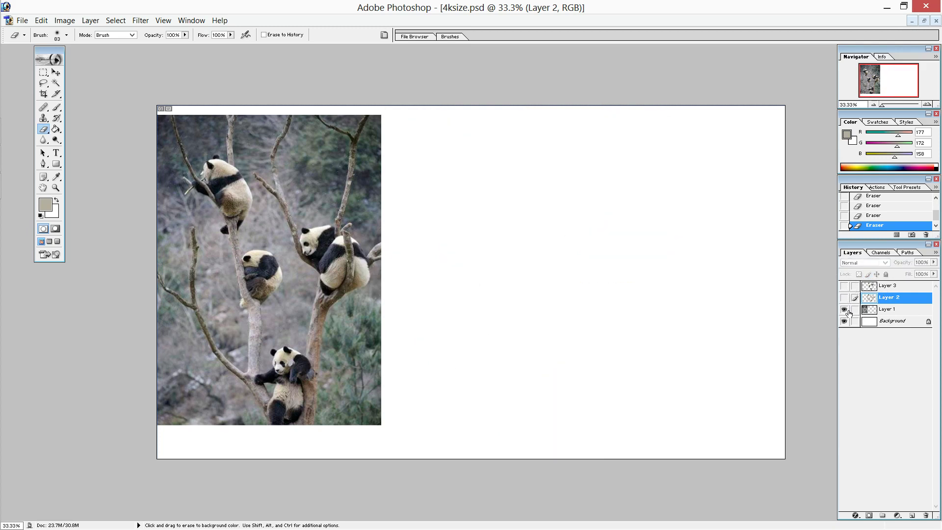
left_click(843, 309)
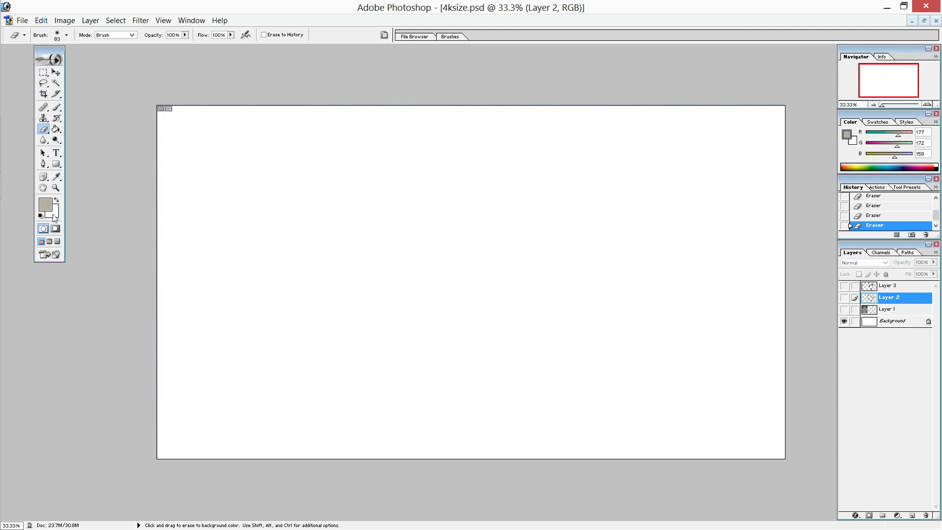
left_click(46, 205)
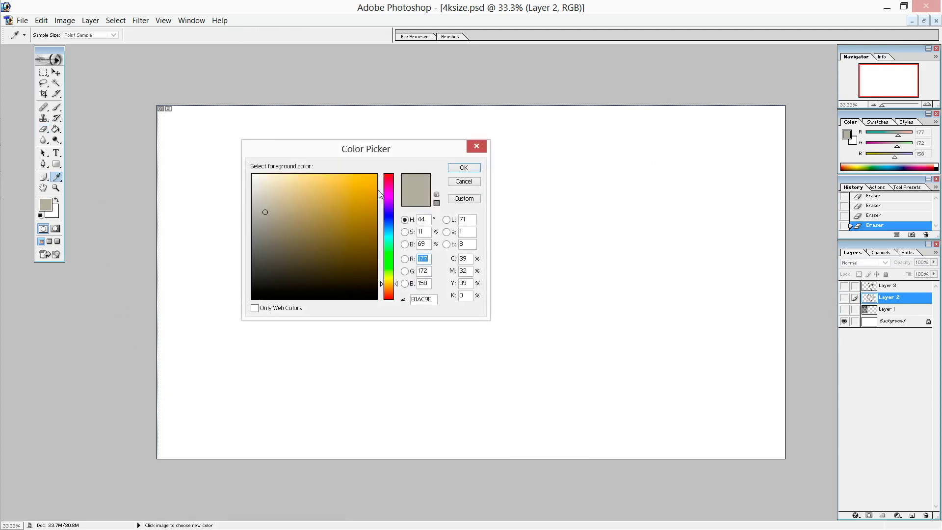
left_click_drag(372, 260, 374, 232)
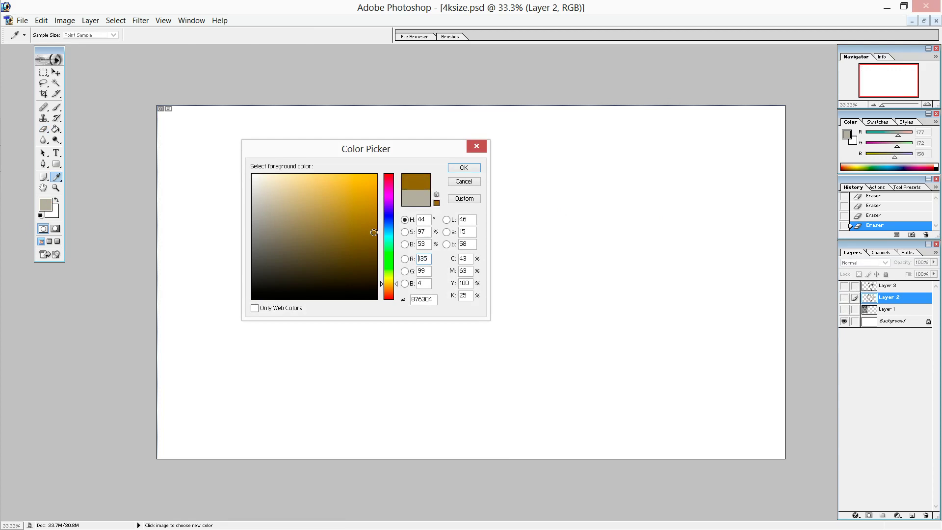
left_click_drag(392, 276, 374, 210)
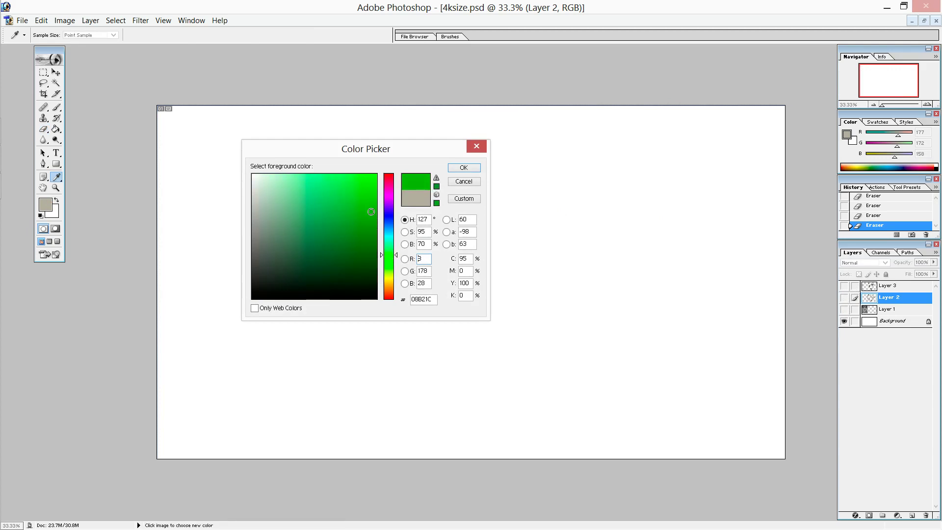
left_click(464, 168)
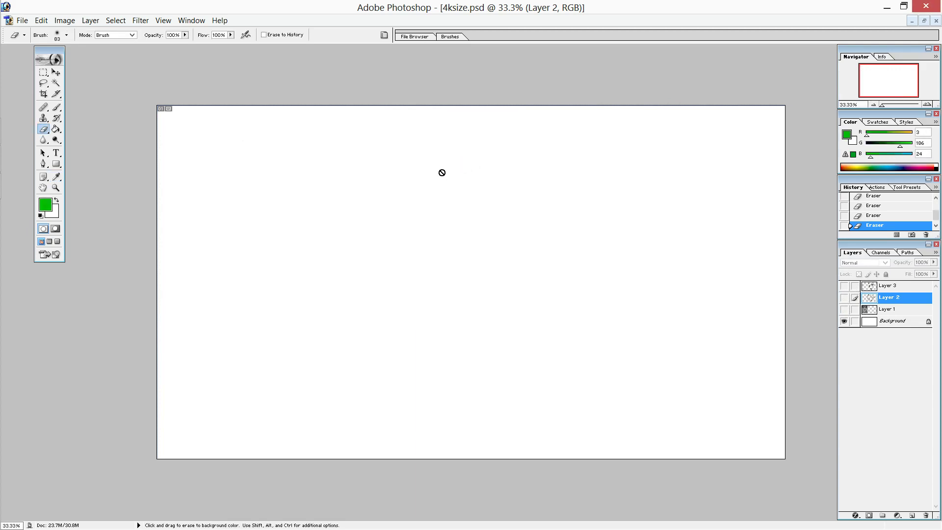
Step: Choose the Brush tool and try painting on the blank canvas
left_click(58, 108)
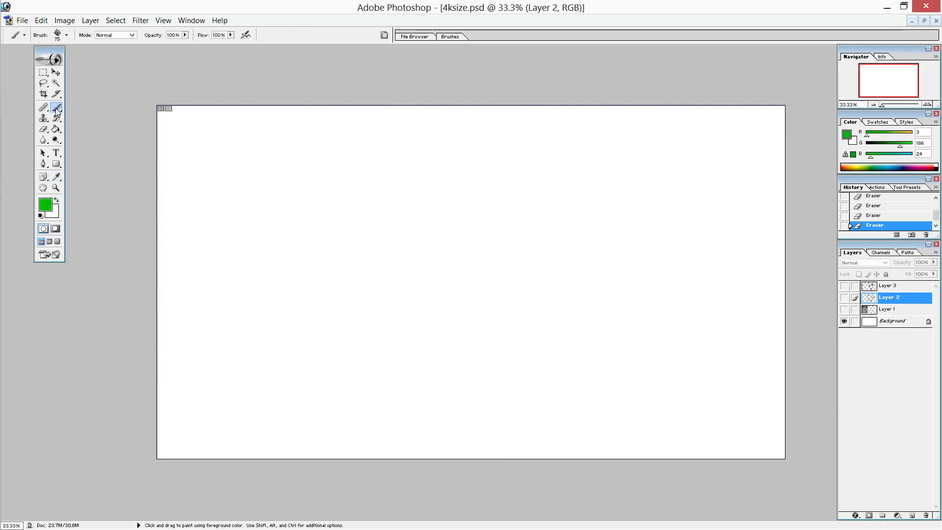
left_click(57, 111)
left_click(60, 100)
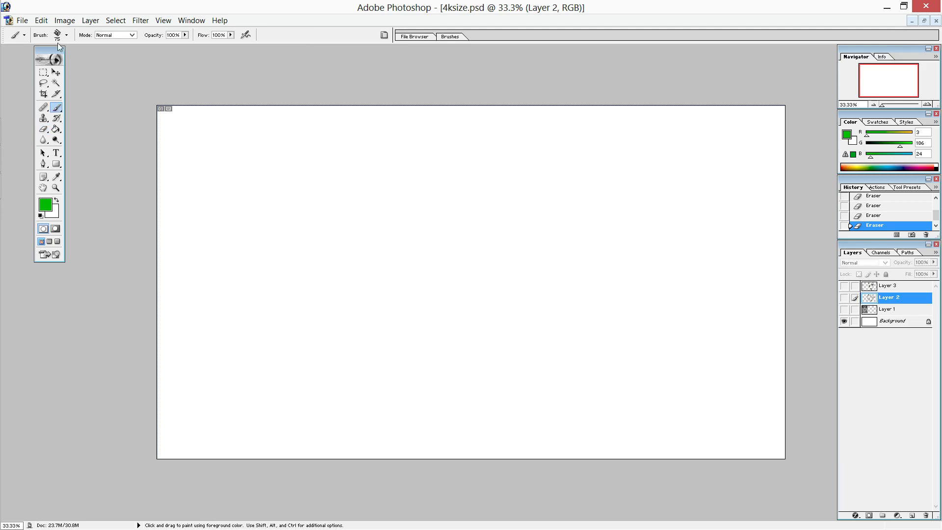
left_click(248, 348)
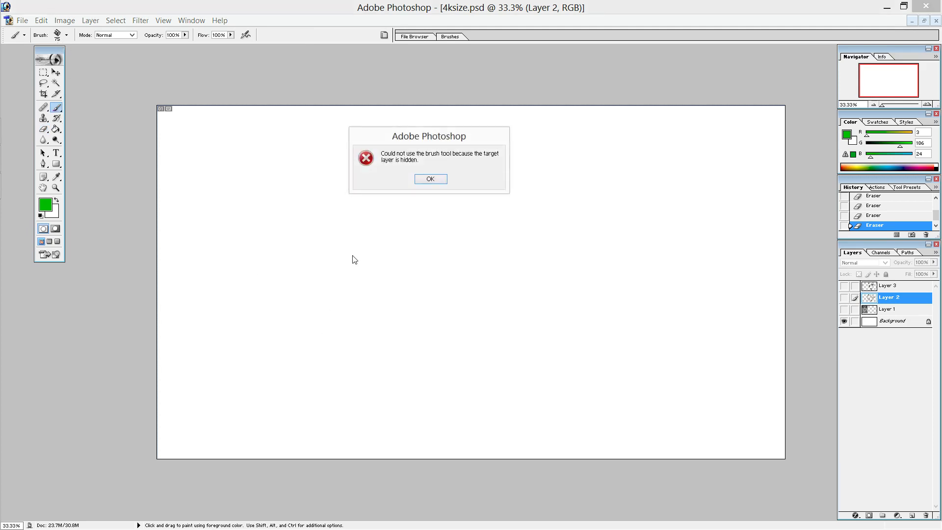
Step: Dismiss the hidden-layer error and keep Background as the active layer, cancelling the New Layer dialog
left_click(431, 179)
double_click(887, 324)
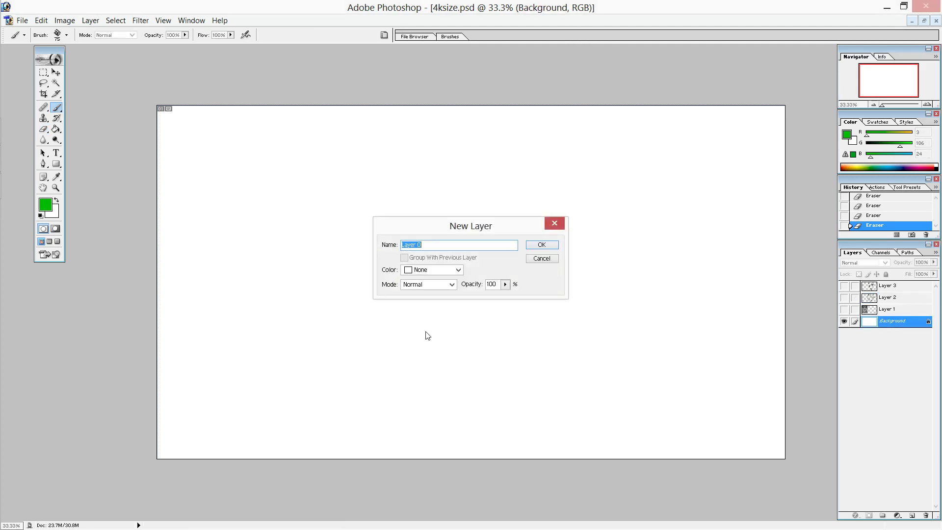
left_click(541, 259)
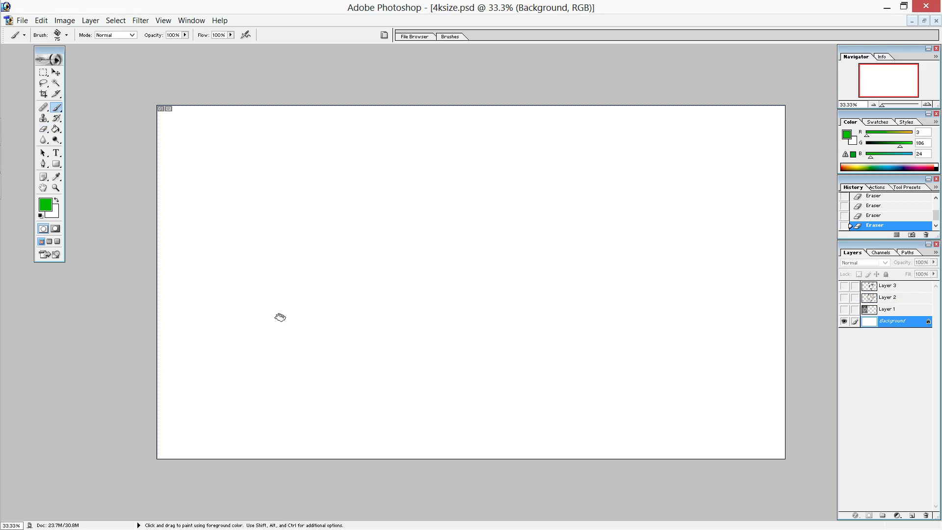
Step: Paint long bright green curves from the lower canvas up to the top edge, left to right
left_click(289, 358)
left_click_drag(289, 359, 278, 119)
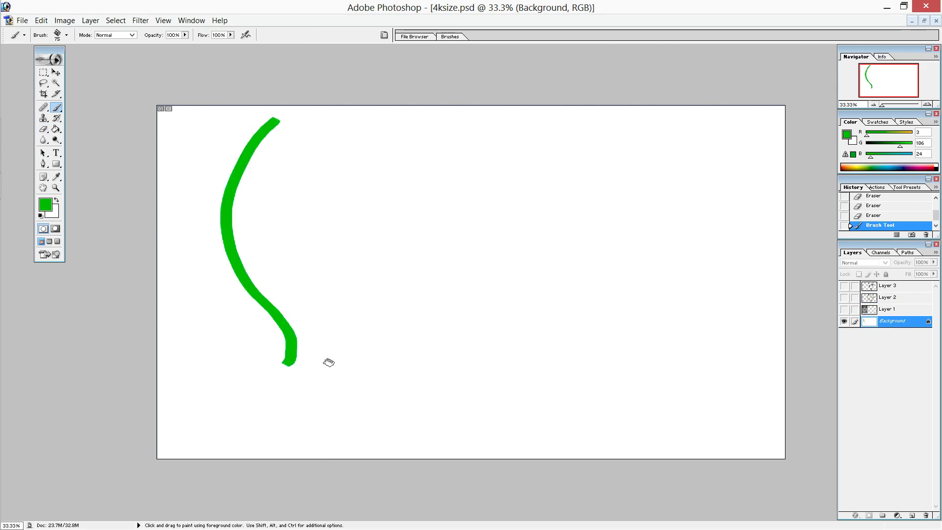
left_click_drag(332, 366, 309, 97)
left_click_drag(310, 335, 294, 88)
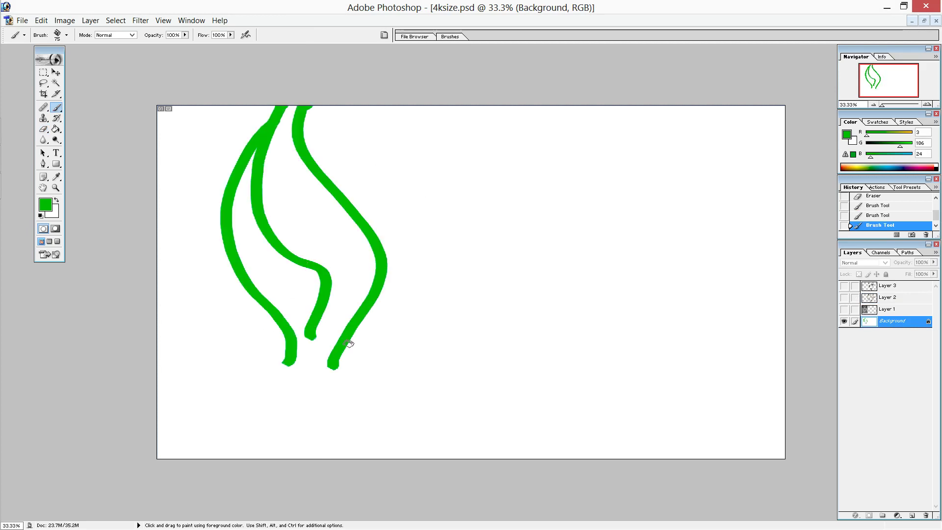
left_click_drag(375, 362, 356, 101)
left_click_drag(370, 314, 275, 105)
left_click_drag(331, 326, 471, 105)
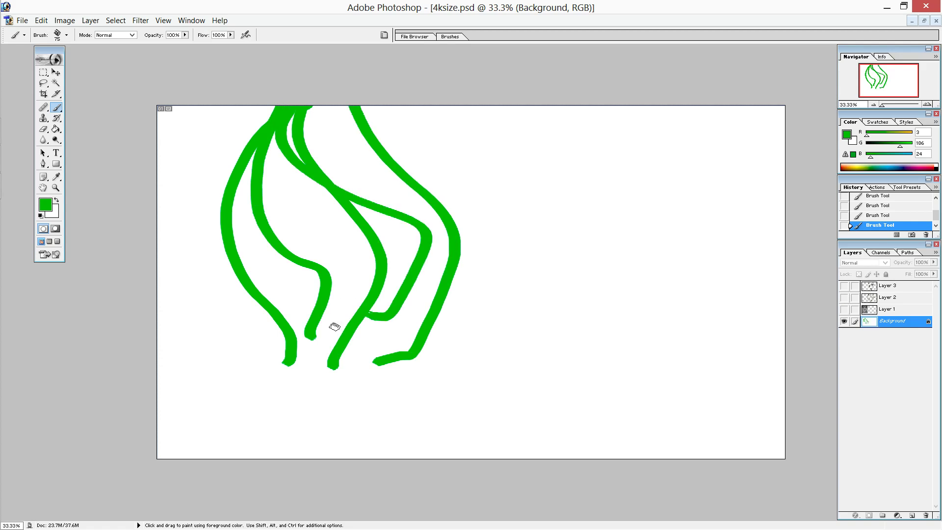
mouse_move(430, 377)
left_mouse_down()
mouse_move(450, 372)
mouse_move(333, 105)
left_mouse_up()
mouse_move(392, 353)
left_mouse_down()
mouse_move(454, 324)
mouse_move(383, 105)
left_mouse_up()
mouse_move(544, 363)
left_mouse_down()
mouse_move(689, 164)
mouse_move(795, 96)
left_mouse_up()
left_click_drag(647, 332, 534, 98)
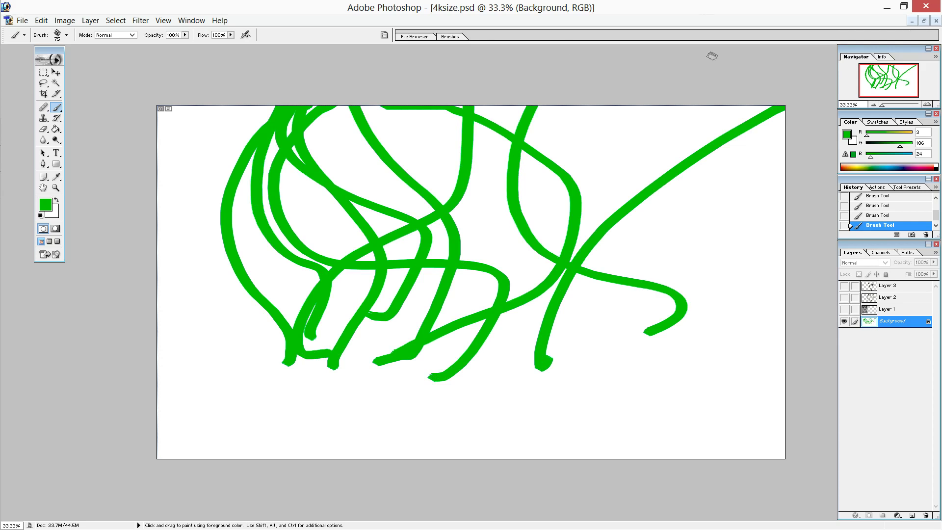
left_click_drag(581, 277, 631, 100)
mouse_move(448, 330)
left_mouse_down()
mouse_move(434, 291)
mouse_move(525, 104)
left_mouse_up()
left_click_drag(638, 366, 792, 191)
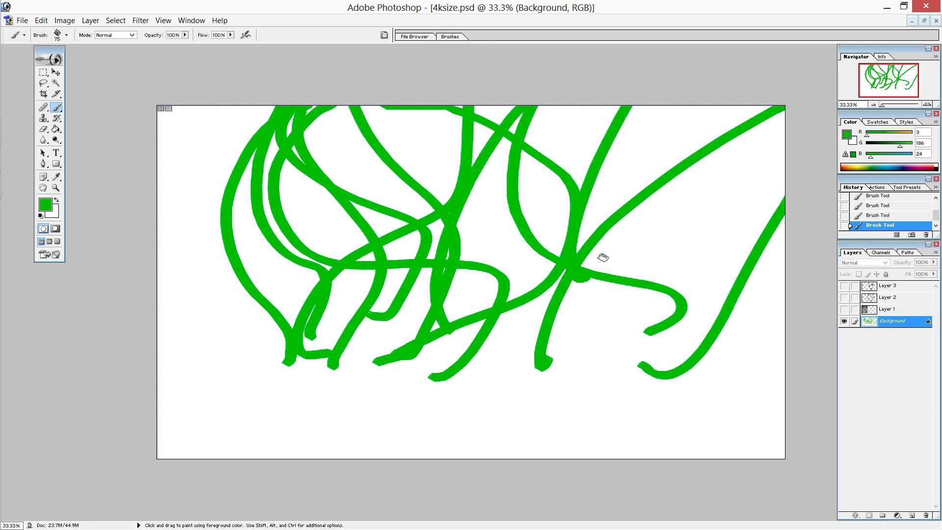
Step: Add looping and diagonal green strokes through the lower left and centre of the canvas
mouse_move(184, 432)
left_mouse_down()
mouse_move(284, 439)
mouse_move(187, 454)
mouse_move(158, 446)
left_mouse_up()
mouse_move(414, 419)
left_mouse_down()
mouse_move(308, 435)
mouse_move(295, 459)
mouse_move(372, 438)
left_mouse_up()
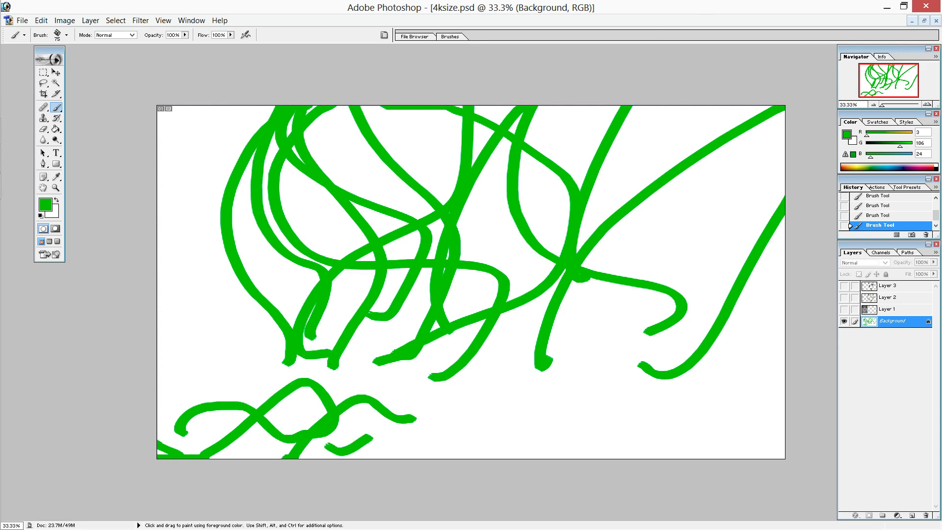
left_click_drag(185, 208, 309, 427)
mouse_move(336, 378)
left_mouse_down()
mouse_move(235, 273)
mouse_move(169, 105)
left_mouse_up()
mouse_move(211, 84)
left_mouse_down()
mouse_move(185, 343)
mouse_move(248, 416)
left_mouse_up()
left_click_drag(324, 313, 400, 456)
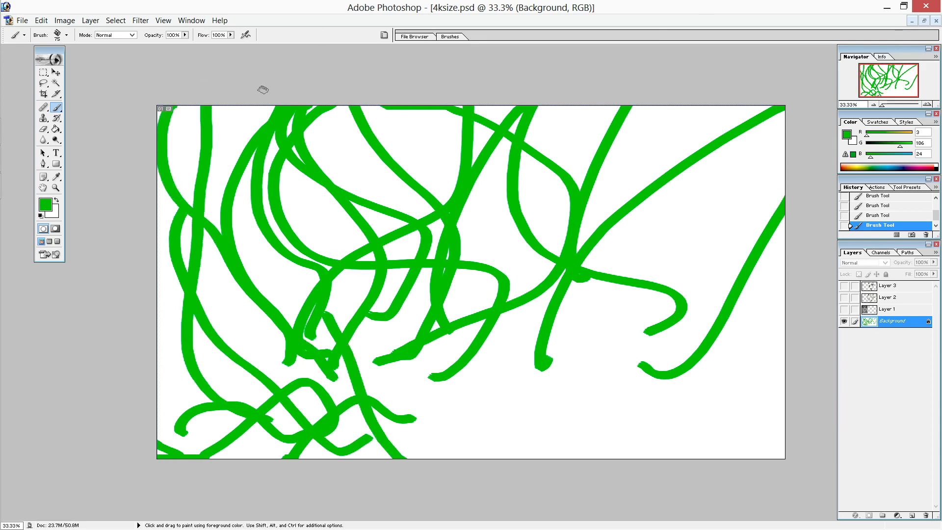
left_click_drag(261, 89, 459, 456)
left_click_drag(398, 258, 501, 445)
left_click_drag(493, 322, 610, 429)
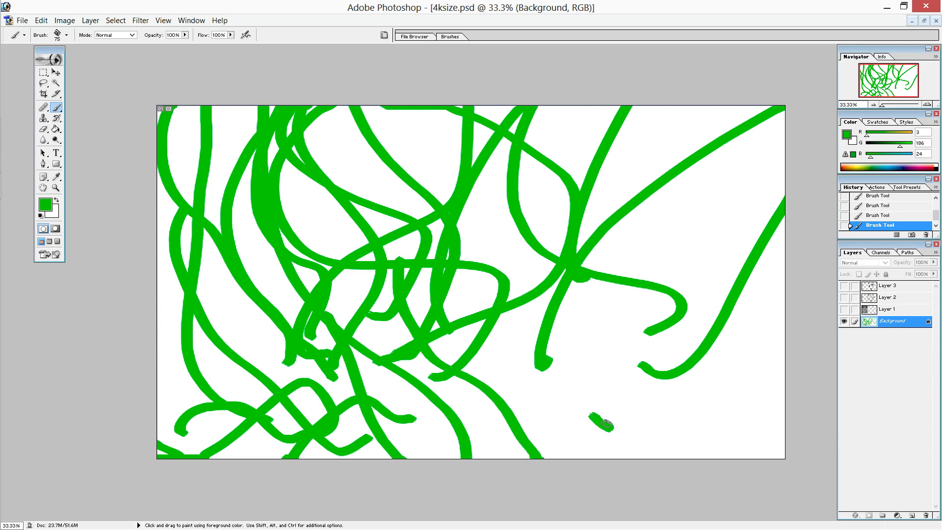
left_click_drag(296, 235, 387, 98)
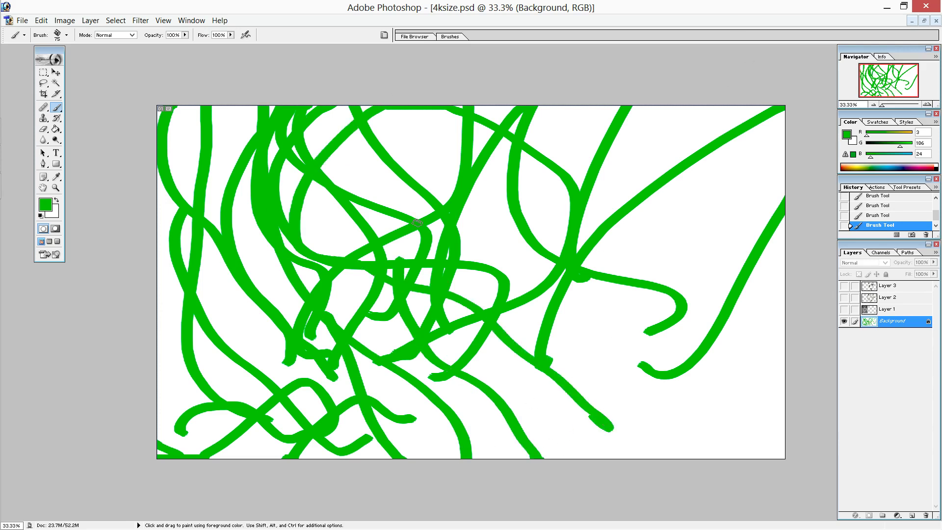
left_click_drag(395, 266, 523, 103)
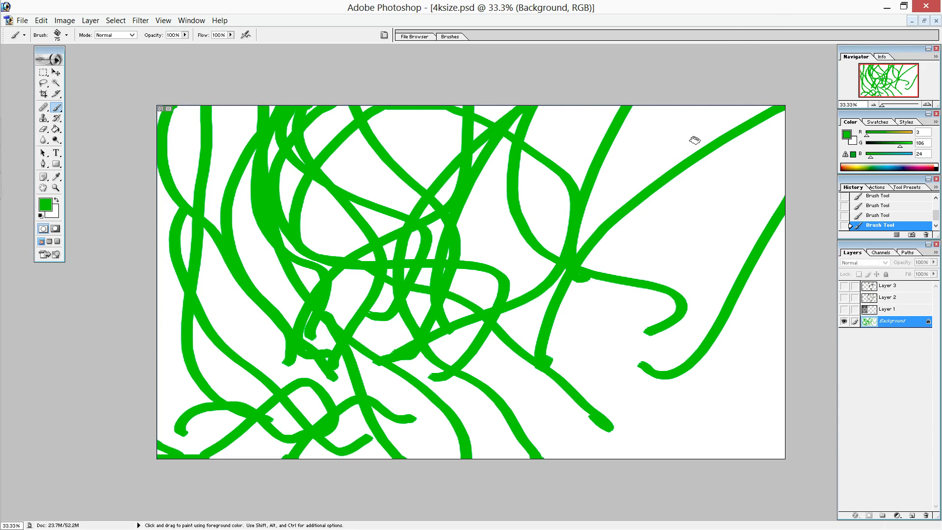
Step: Fill the right side and the bottom edge with more green strokes
left_click_drag(675, 58, 584, 189)
left_click_drag(578, 232, 658, 459)
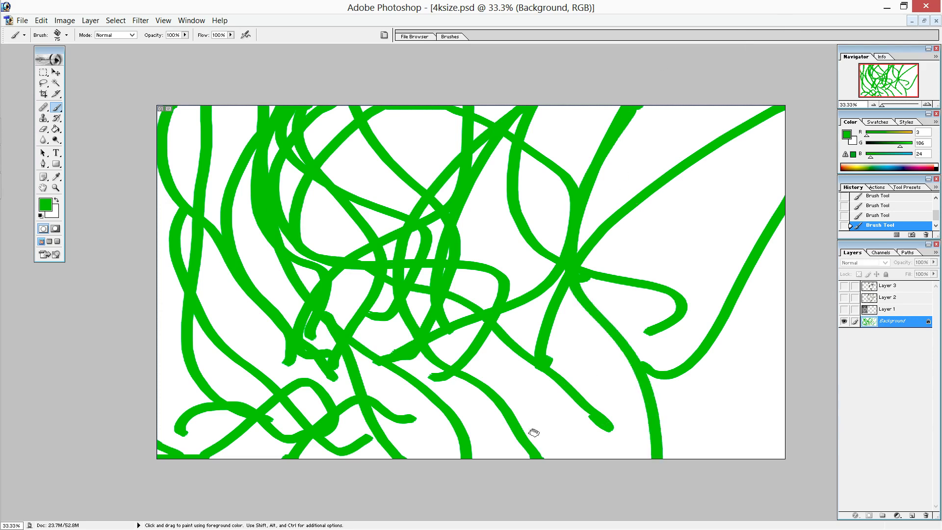
mouse_move(741, 461)
left_mouse_down()
mouse_move(595, 287)
mouse_move(657, 105)
left_mouse_up()
left_click_drag(732, 84, 571, 463)
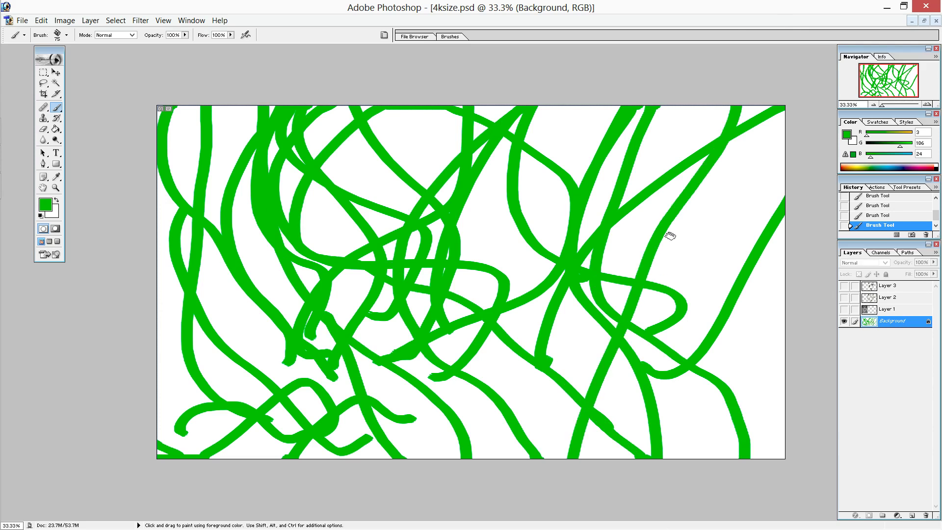
left_click_drag(774, 109, 638, 461)
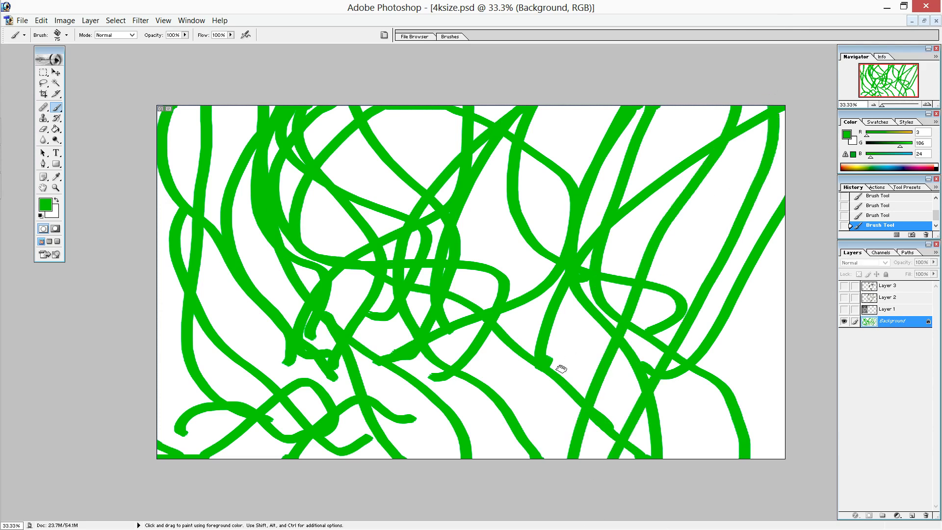
left_click_drag(539, 354, 513, 460)
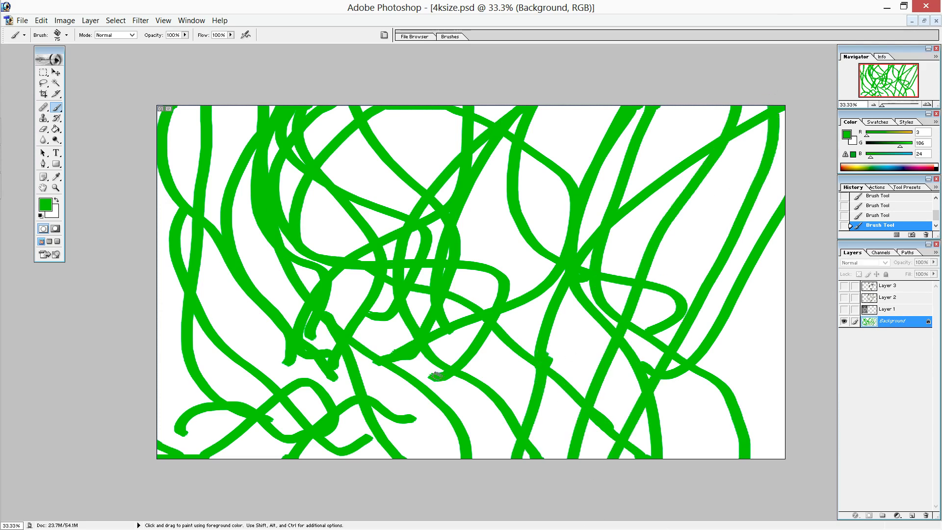
left_click_drag(433, 377, 382, 461)
left_click_drag(394, 346, 336, 514)
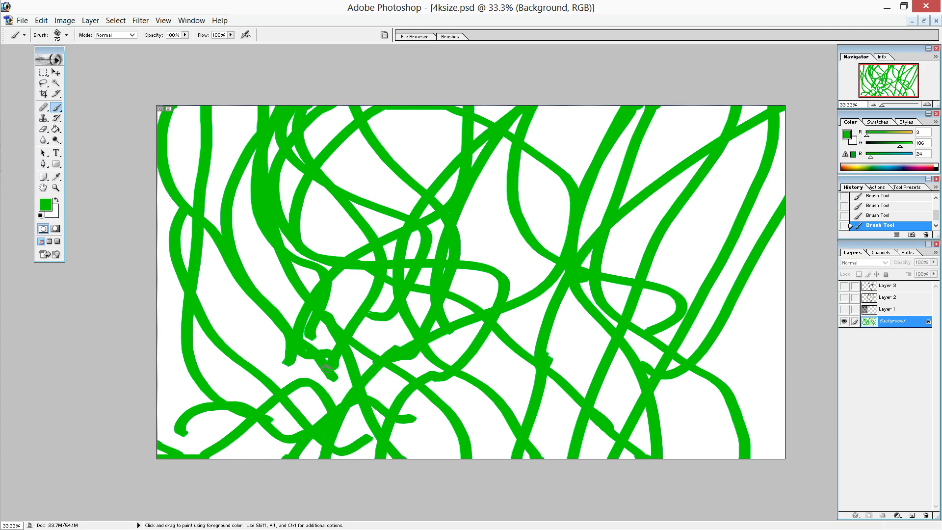
left_click_drag(326, 368, 350, 461)
left_click_drag(291, 356, 248, 464)
left_click_drag(182, 427, 181, 464)
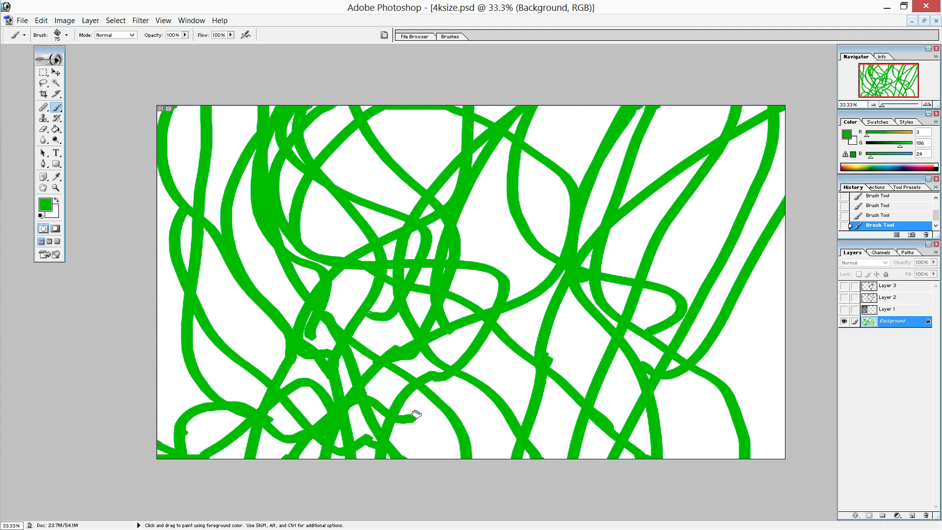
left_click_drag(414, 416, 454, 464)
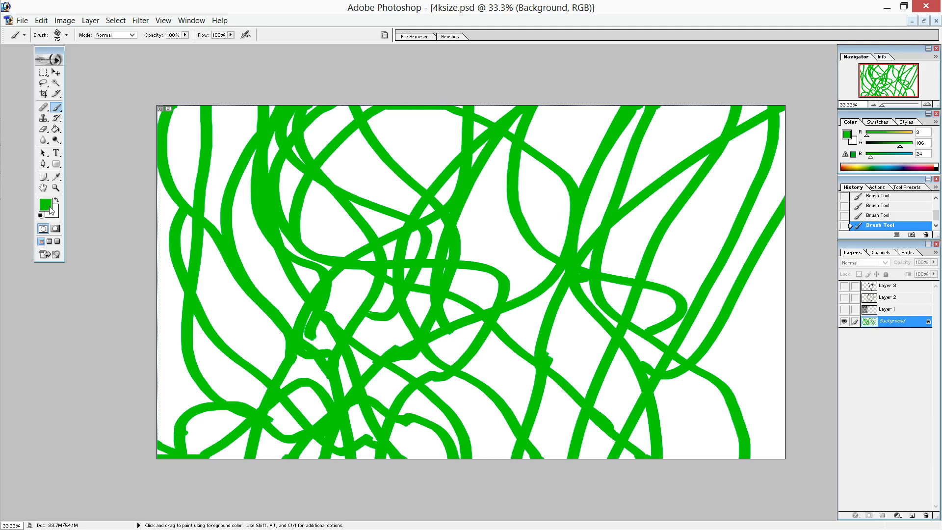
Step: Set the foreground colour to muted green 5F8764 and the brush size to 167 px
left_click(50, 209)
left_click_drag(343, 235, 288, 233)
left_click(463, 168)
key("b")
left_click(67, 36)
left_click(76, 61)
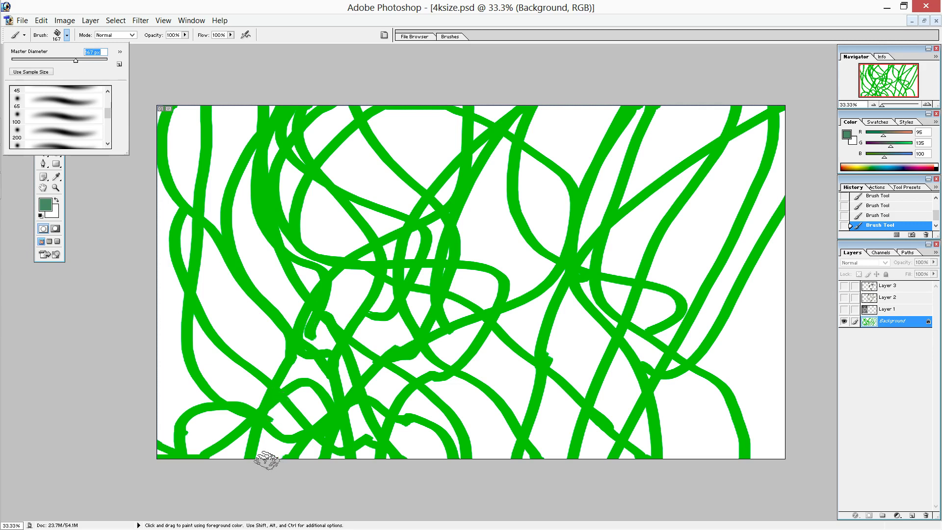
left_click(269, 454)
Step: Paint broad dark-green trunk strokes across the left half of the canvas
left_click_drag(276, 454, 165, 376)
left_click_drag(161, 218, 267, 106)
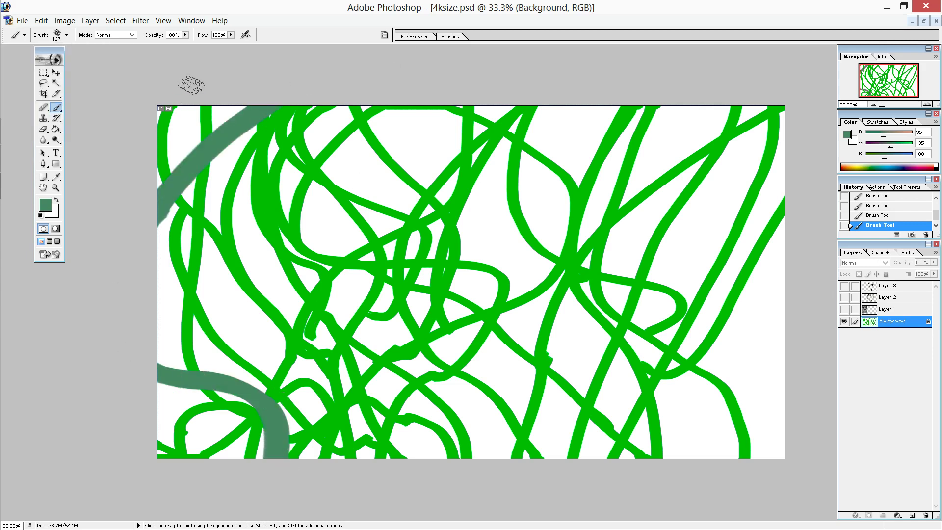
left_click_drag(188, 95, 283, 349)
left_click_drag(228, 358, 326, 100)
left_click_drag(350, 168, 224, 459)
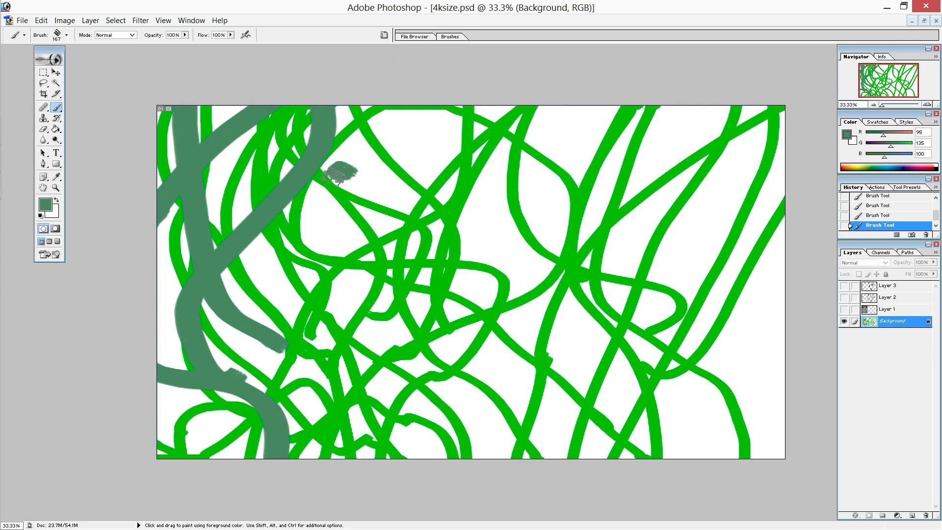
left_click_drag(270, 344, 301, 441)
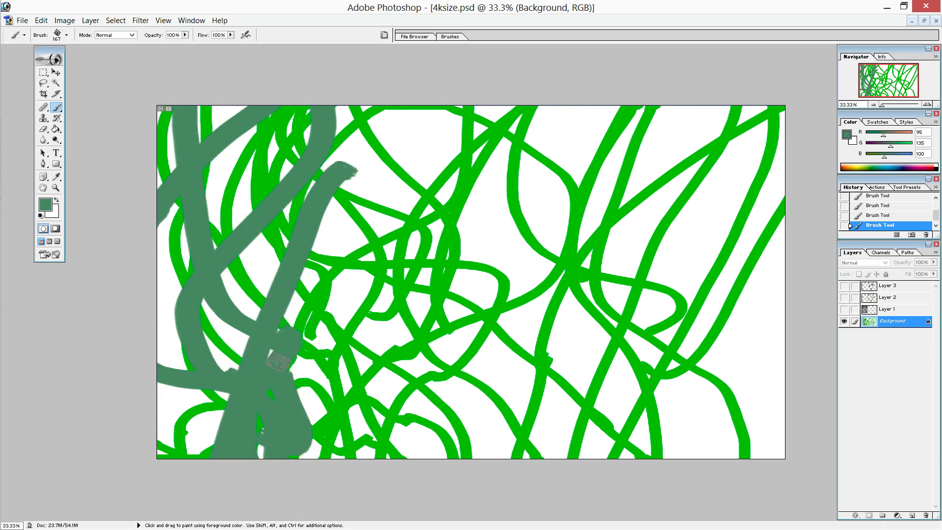
left_click_drag(314, 245, 509, 51)
left_click_drag(434, 107, 427, 456)
left_click_drag(348, 459, 344, 107)
Step: Paint broad dark-green vertical strokes through the centre and right side
mouse_move(510, 113)
left_mouse_down()
mouse_move(531, 194)
mouse_move(490, 459)
left_mouse_up()
left_click_drag(463, 113, 414, 459)
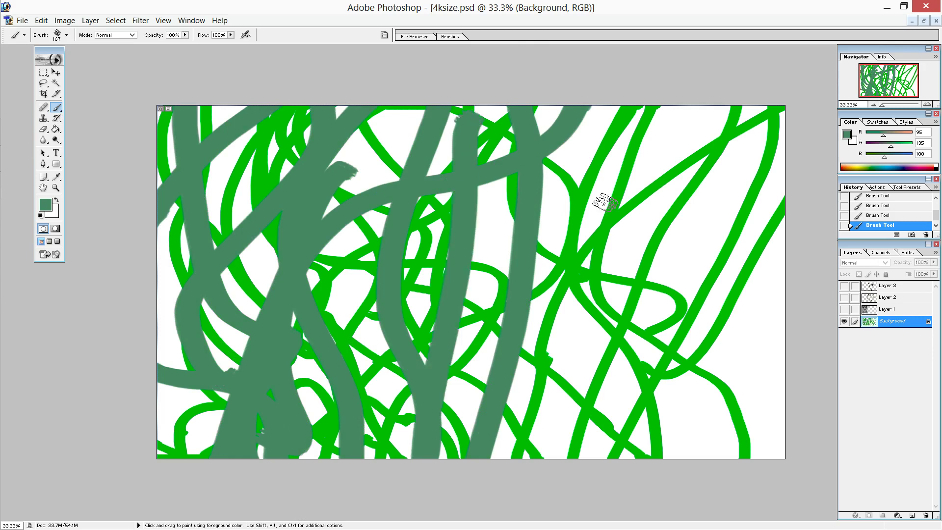
mouse_move(608, 107)
left_mouse_down()
mouse_move(596, 457)
mouse_move(550, 427)
mouse_move(469, 287)
left_mouse_up()
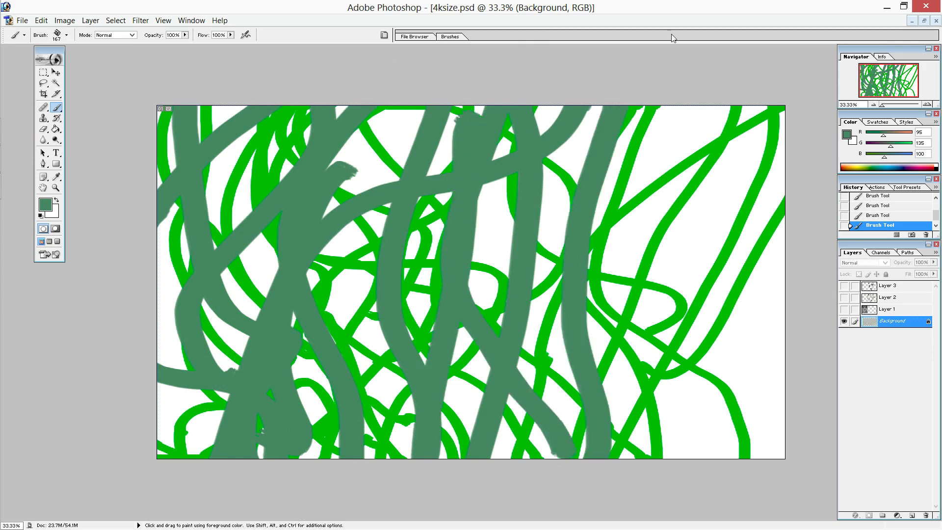
left_click_drag(483, 416, 547, 108)
left_click_drag(613, 98, 544, 353)
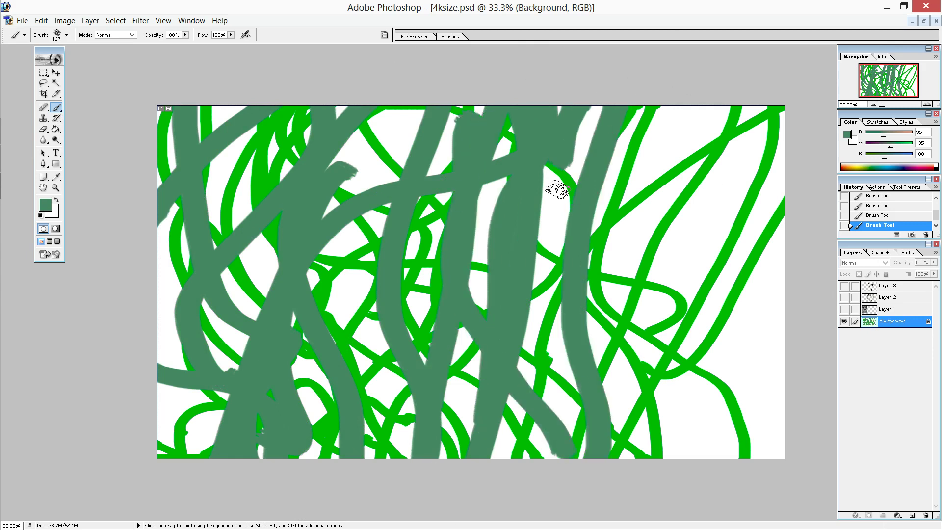
left_click_drag(650, 422, 696, 109)
left_click_drag(771, 438, 617, 114)
mouse_move(637, 444)
left_mouse_down()
mouse_move(686, 338)
mouse_move(652, 449)
left_mouse_up()
left_click(44, 204)
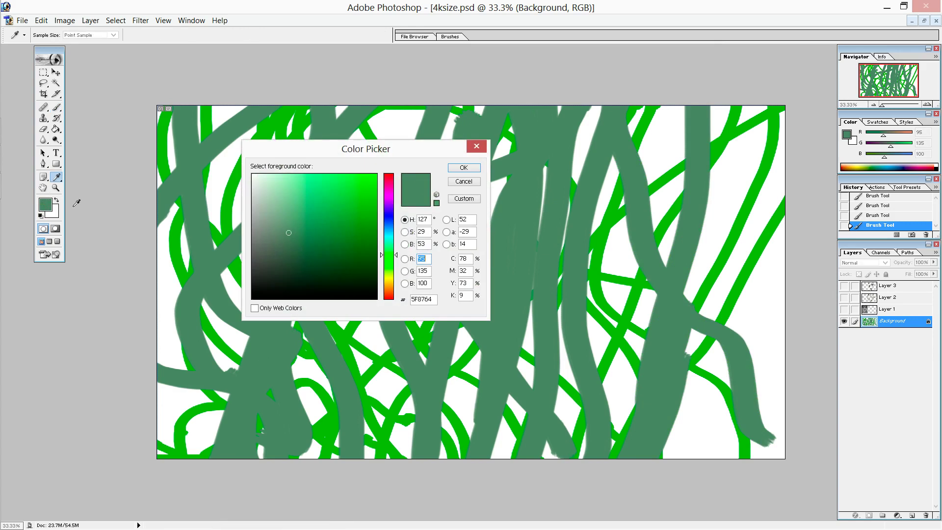
left_click(464, 181)
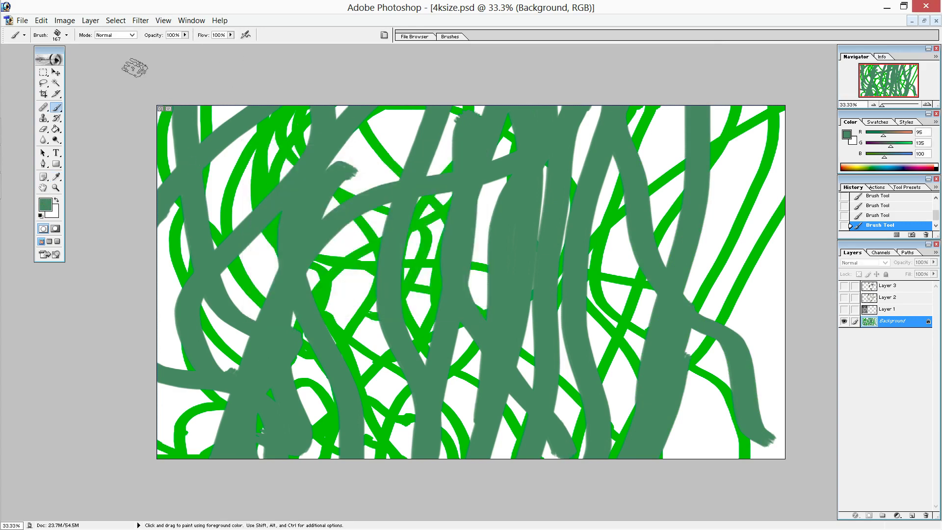
left_click(140, 21)
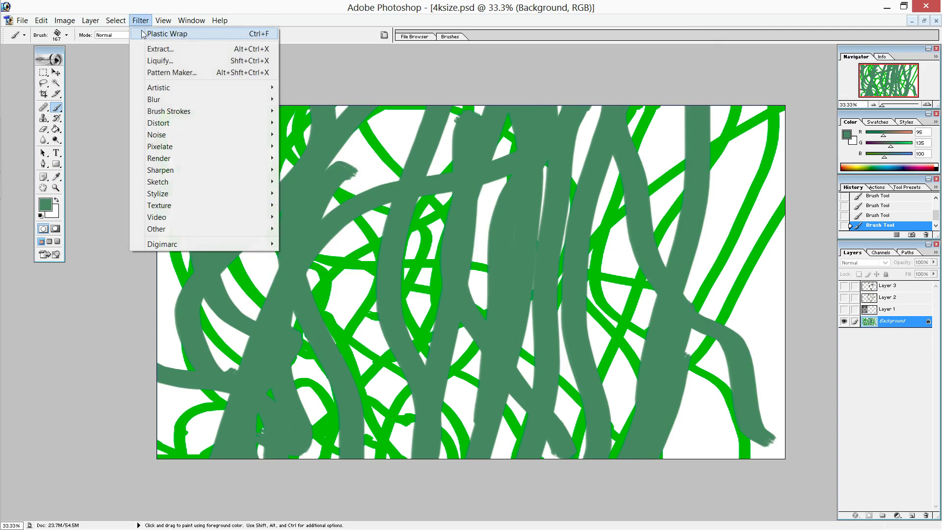
Step: In Liquify, set Brush Size to 297 and warp the left-side strokes into vertical streaks
left_click(158, 61)
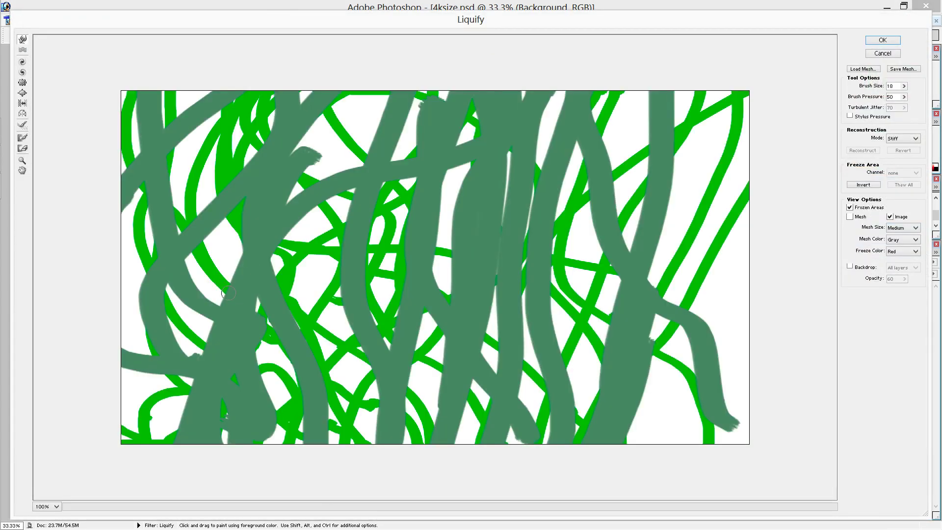
left_click(904, 86)
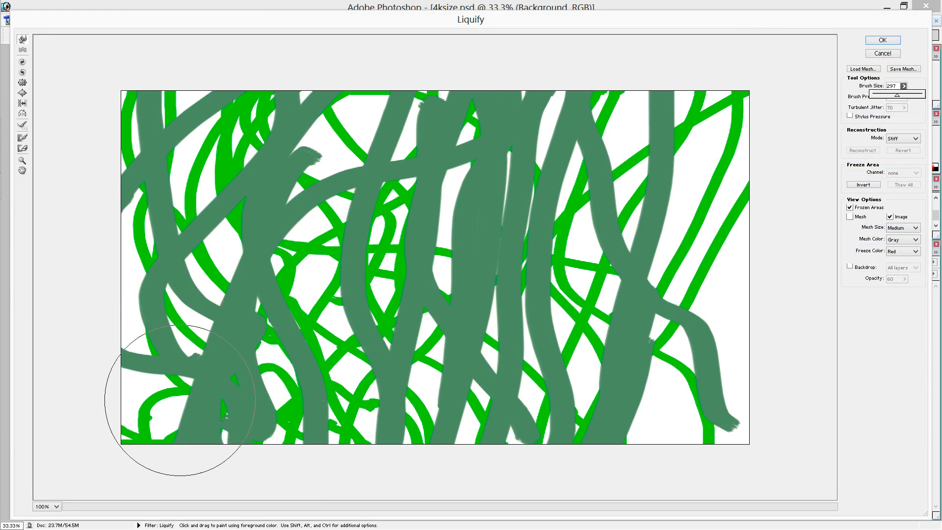
left_click_drag(178, 400, 141, 276)
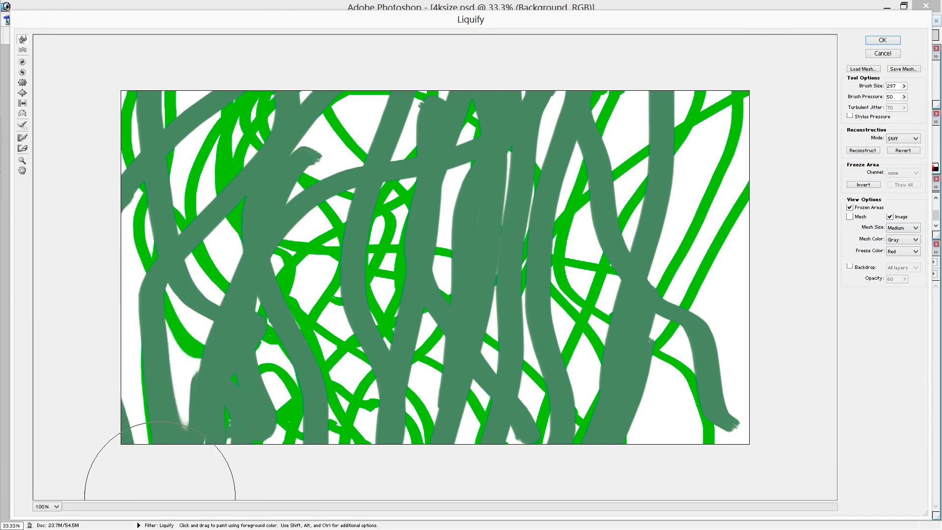
left_click_drag(147, 118, 196, 431)
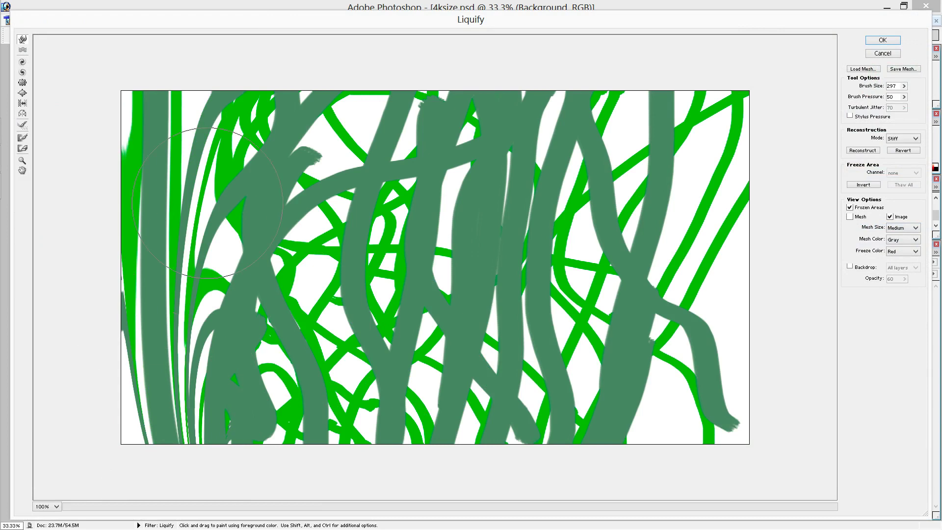
left_click_drag(252, 505, 252, 79)
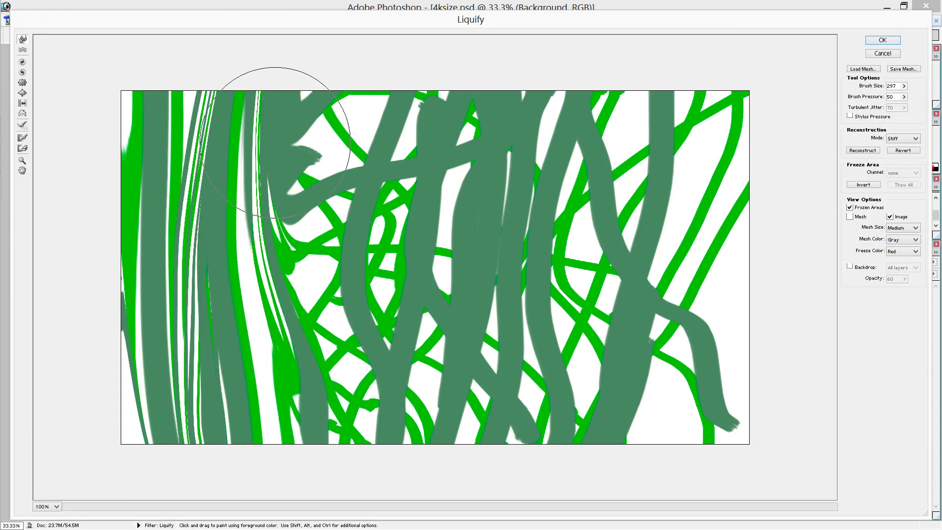
left_click_drag(314, 118, 324, 471)
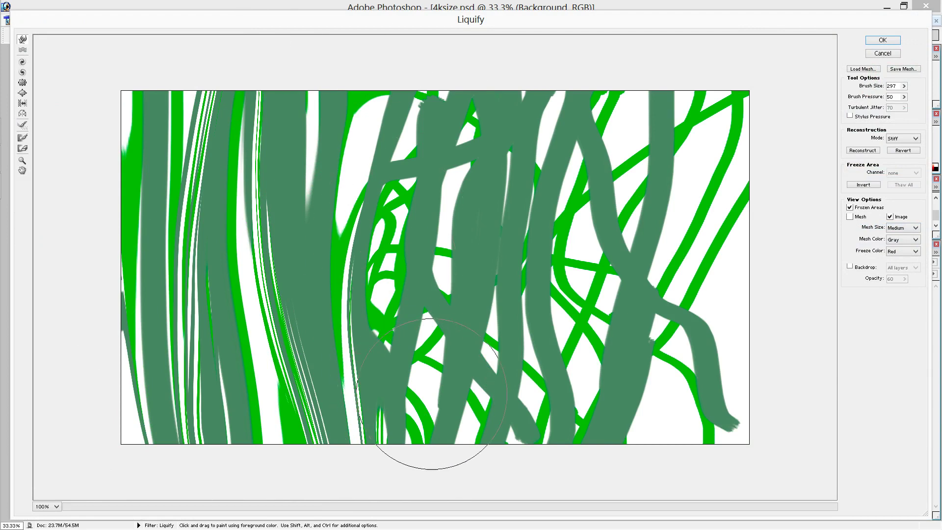
Step: Warp the centre and right-side strokes into long flowing vertical streaks
left_click_drag(431, 441, 353, 5)
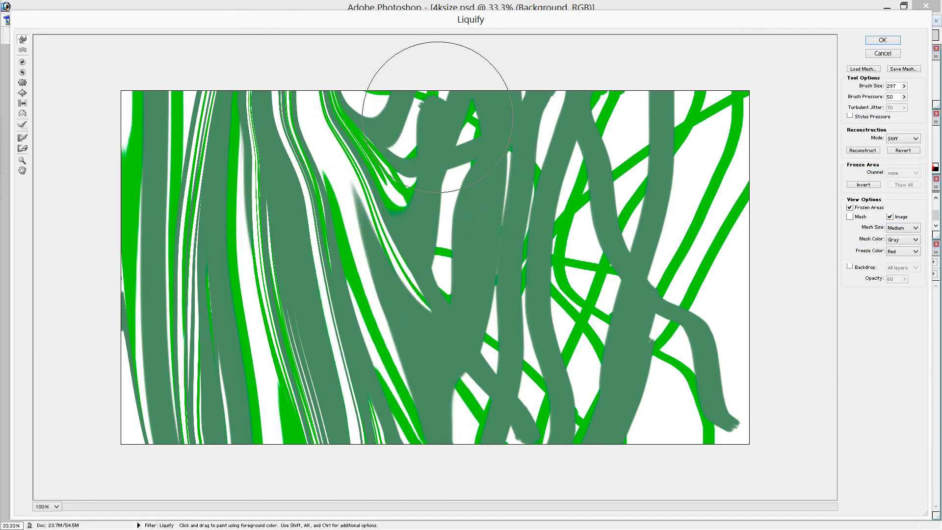
left_click_drag(431, 105, 438, 490)
left_click_drag(584, 410, 569, 147)
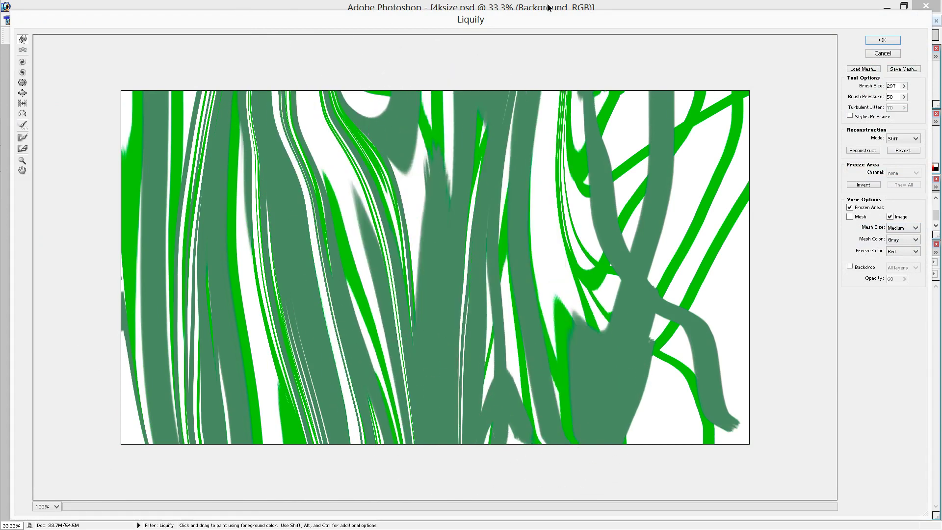
left_click_drag(608, 220, 653, 98)
left_click_drag(673, 431, 664, 299)
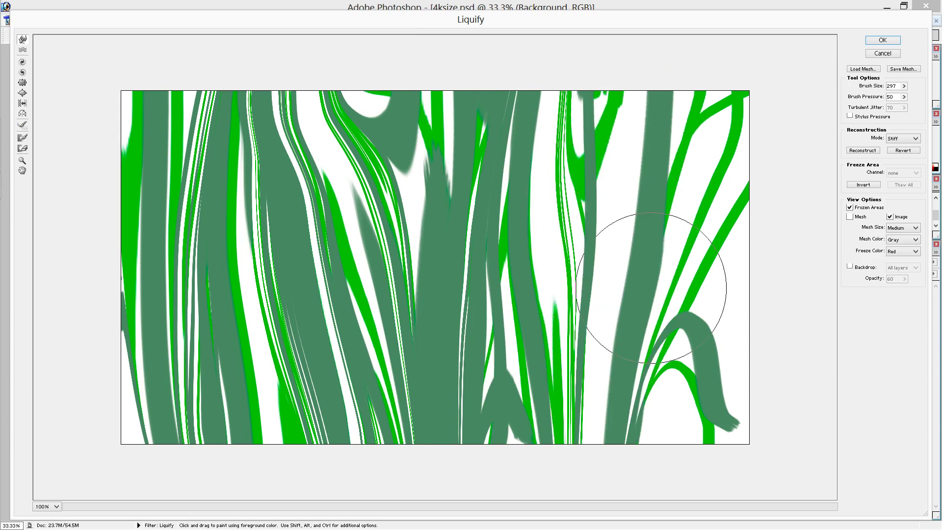
left_click_drag(686, 426, 696, 108)
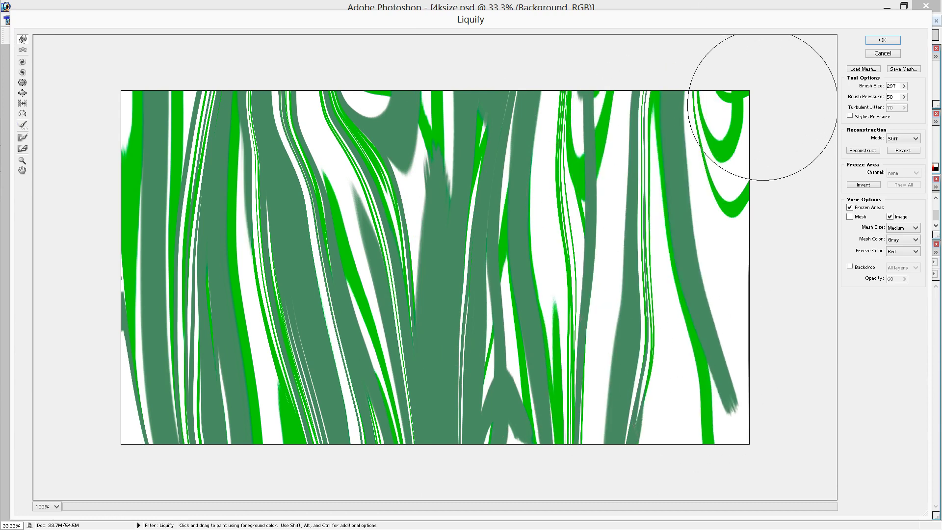
left_click_drag(686, 464, 735, 383)
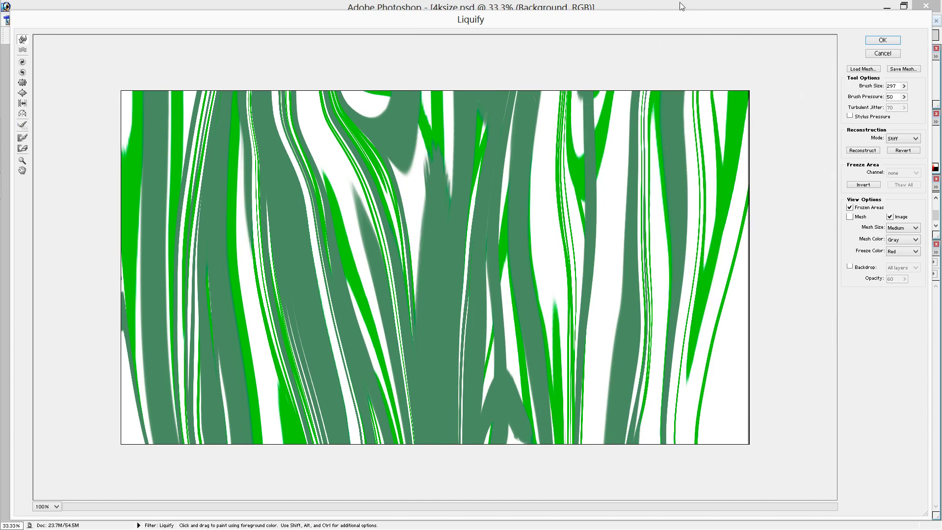
Step: Commit the Liquify warp so the green strokes become flowing vertical bands
left_click(887, 39)
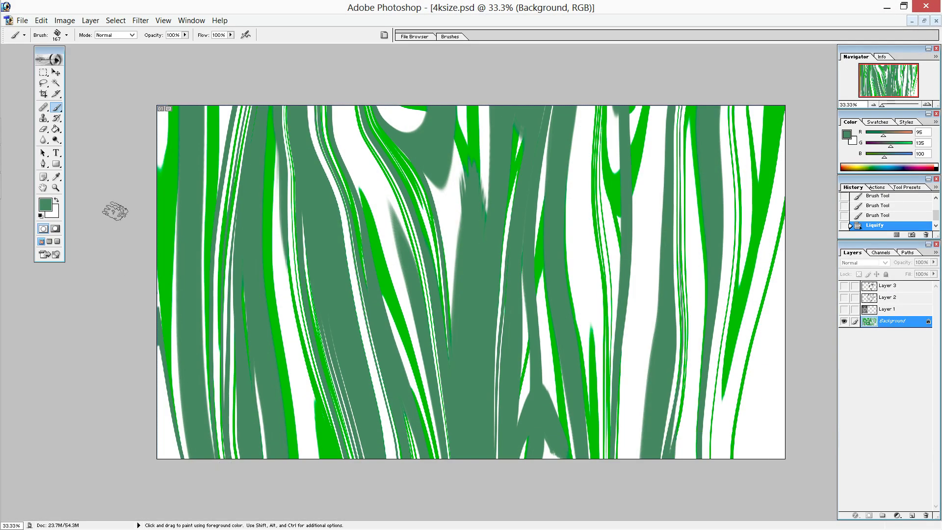
Step: Run Liquify again, Forward-Warping the bottom-centre strokes, grey fork and central strokes into wavier curves
left_click(142, 21)
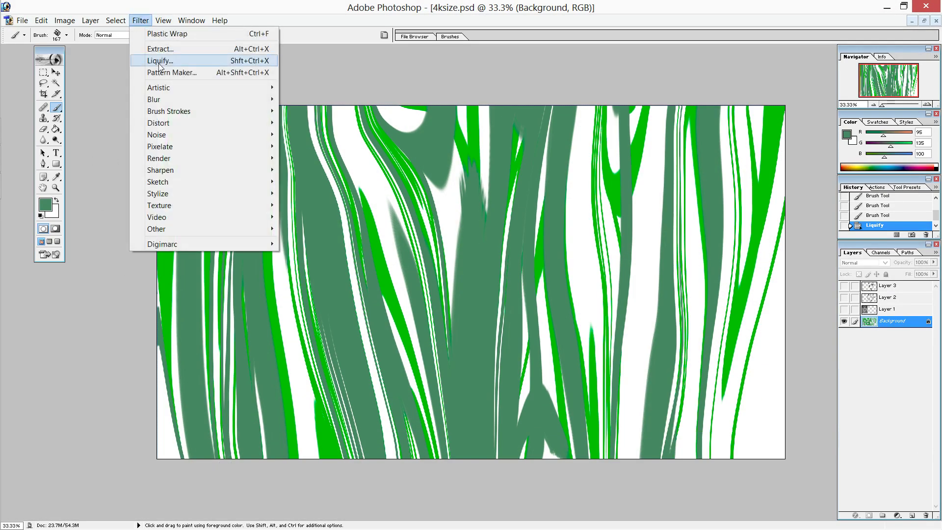
left_click(160, 61)
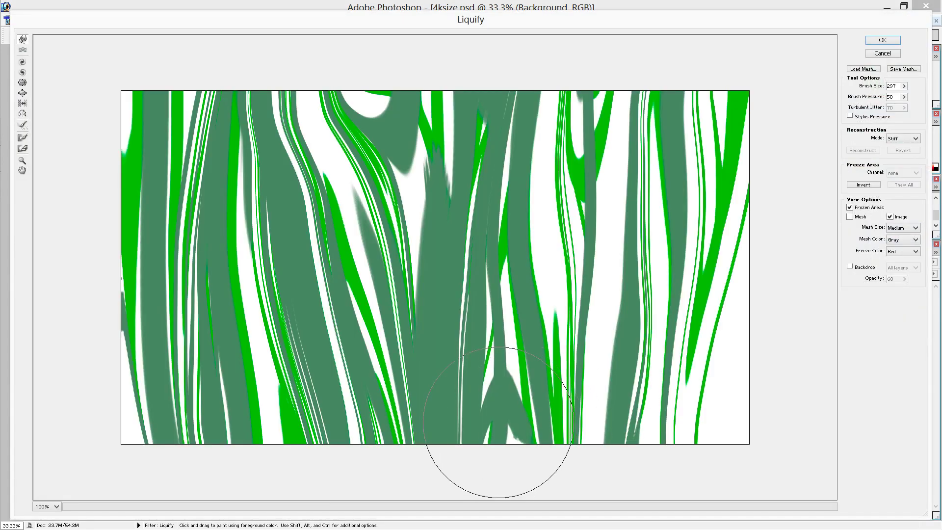
left_click_drag(497, 422, 545, 415)
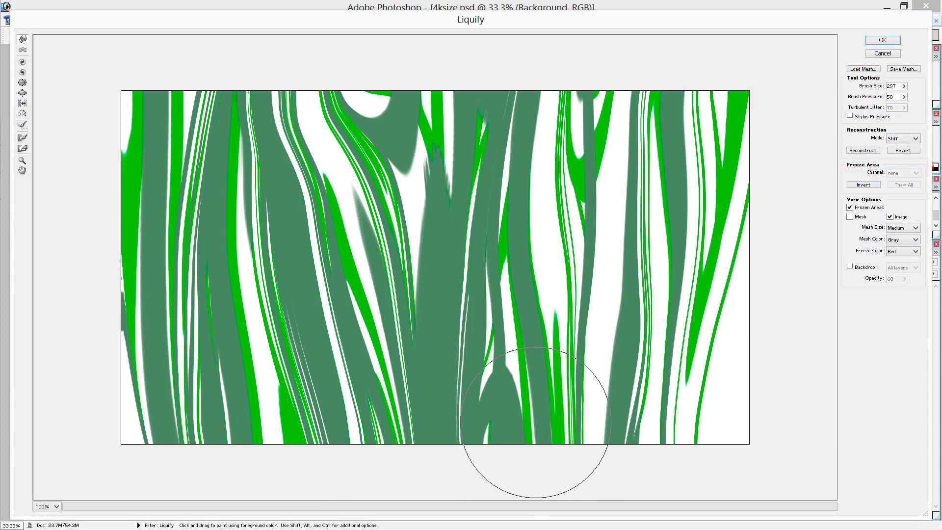
left_click_drag(535, 422, 531, 466)
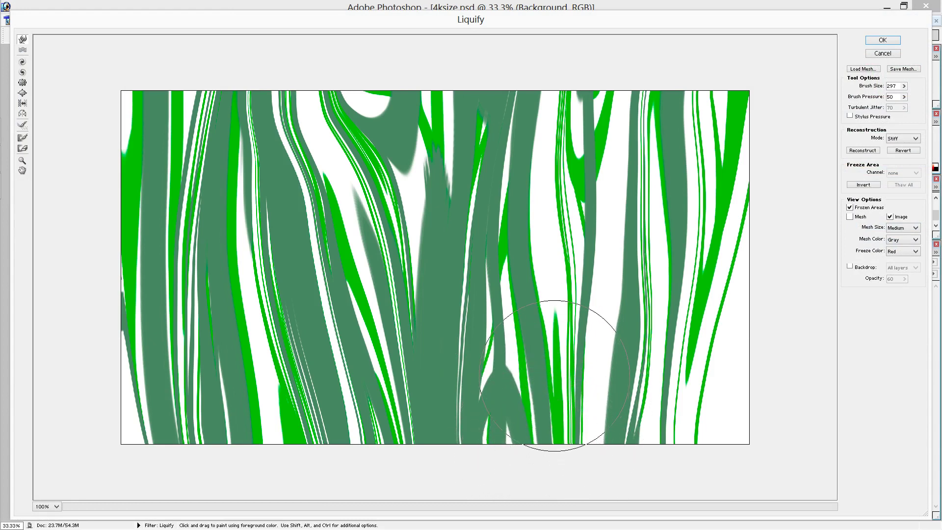
mouse_move(554, 376)
left_mouse_down()
mouse_move(520, 383)
mouse_move(512, 367)
mouse_move(521, 386)
left_mouse_up()
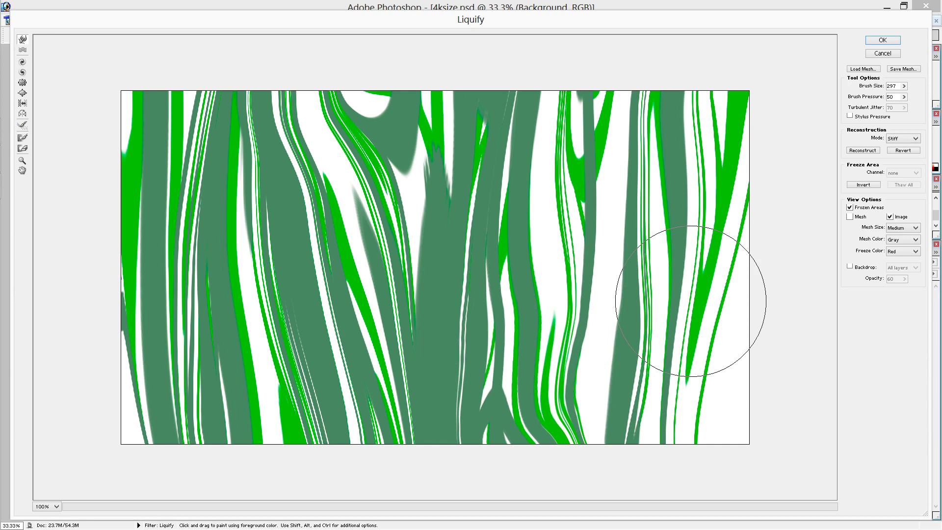
left_click_drag(520, 403, 522, 399)
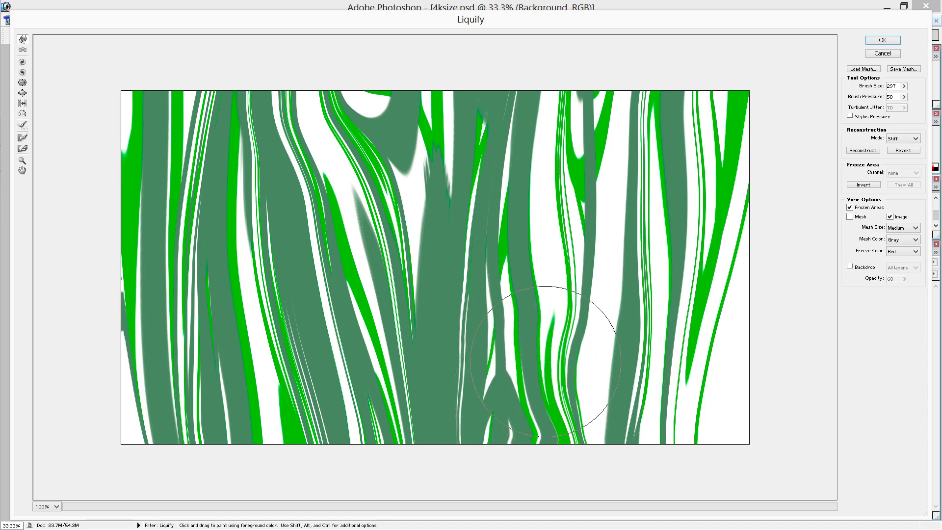
left_click_drag(545, 361, 560, 336)
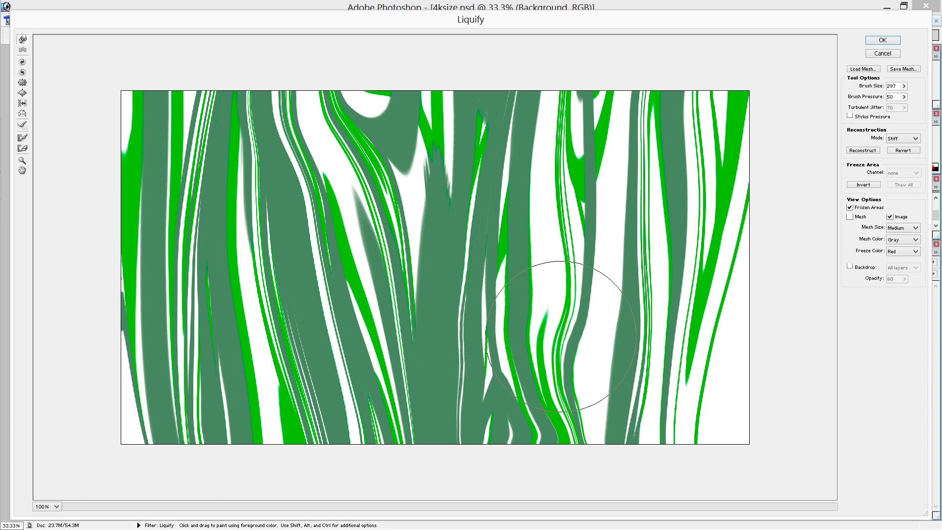
mouse_move(561, 336)
left_mouse_down()
mouse_move(505, 339)
mouse_move(524, 334)
mouse_move(517, 379)
left_mouse_up()
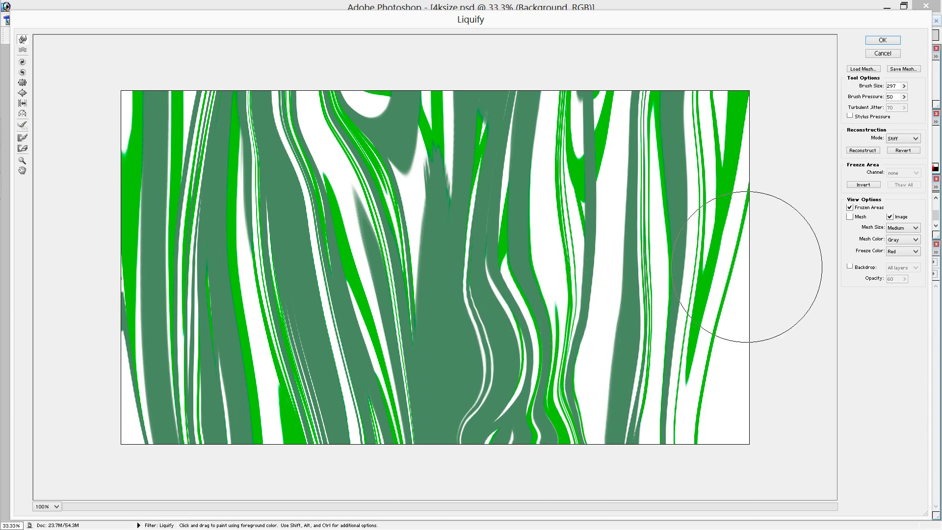
mouse_move(572, 383)
left_mouse_down()
mouse_move(589, 385)
mouse_move(567, 352)
left_mouse_up()
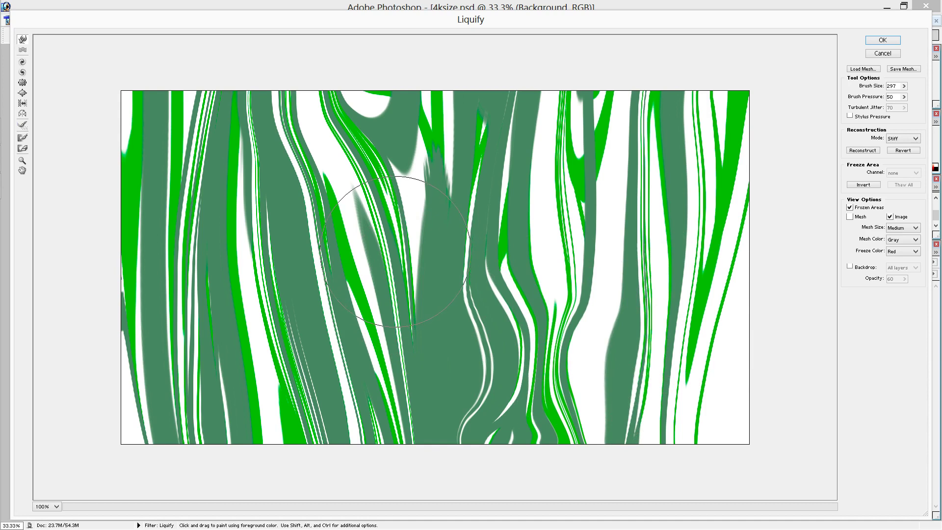
left_click_drag(396, 252, 446, 392)
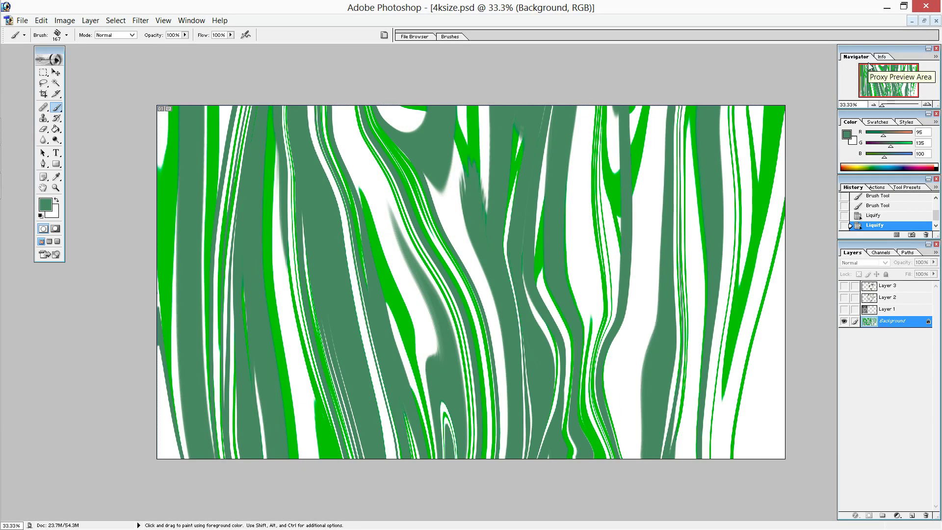
Step: Apply the Plastic Wrap filter and set up a 435 px Burn brush
left_click(141, 23)
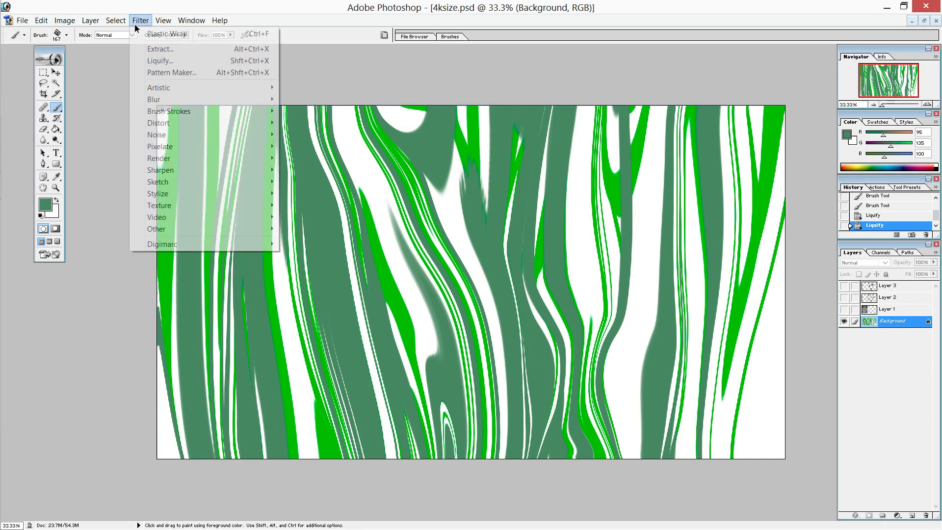
left_click(154, 33)
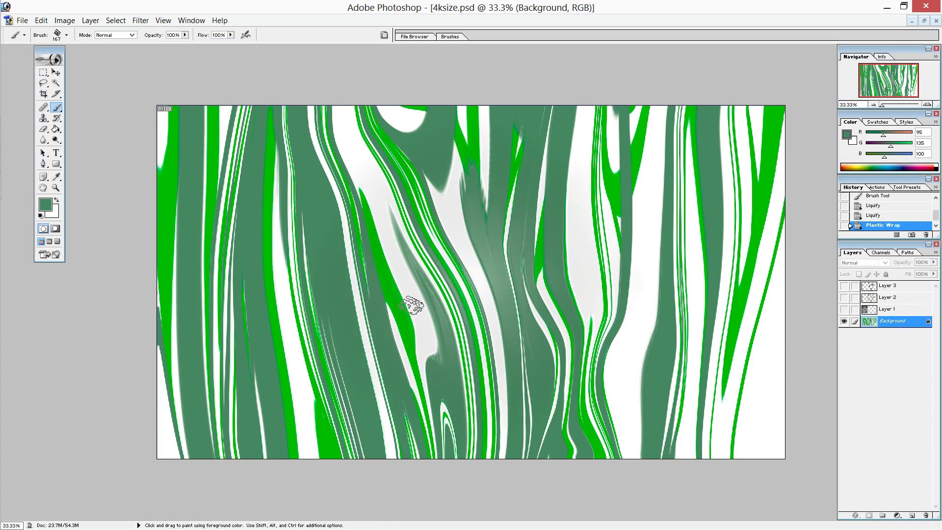
left_click(57, 140)
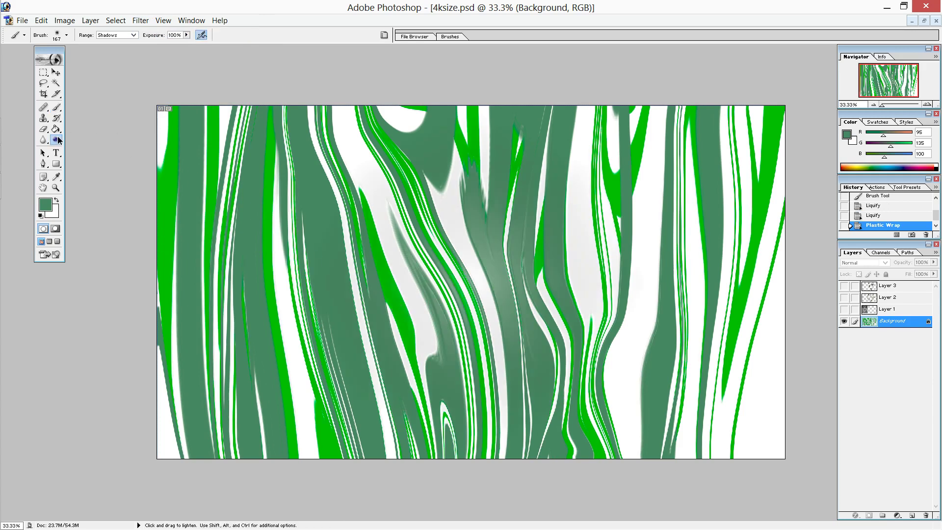
left_click(90, 149)
left_click(66, 35)
left_click_drag(93, 60, 96, 60)
Step: Burn the left streak, lower-centre strokes and right-side bands darker
mouse_move(227, 106)
left_mouse_down()
mouse_move(230, 459)
mouse_move(332, 274)
mouse_move(274, 123)
left_mouse_up()
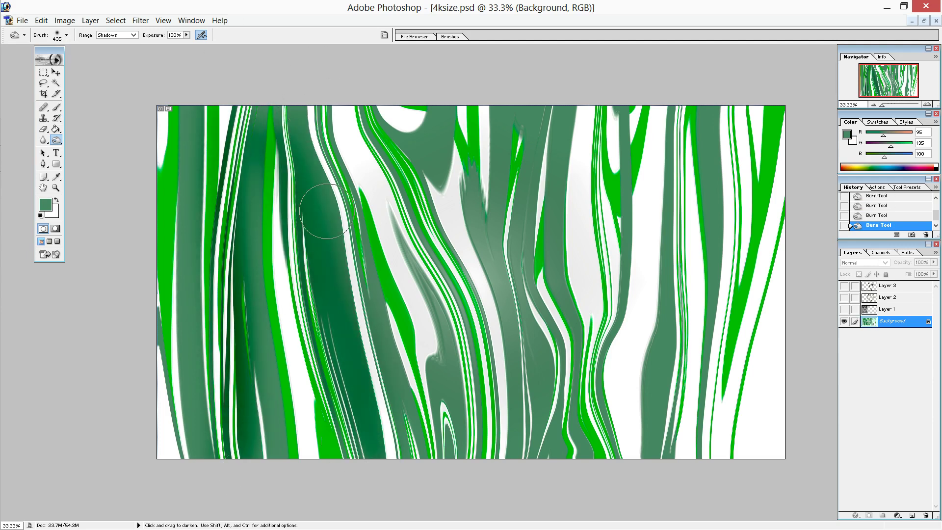
left_click_drag(461, 304, 483, 329)
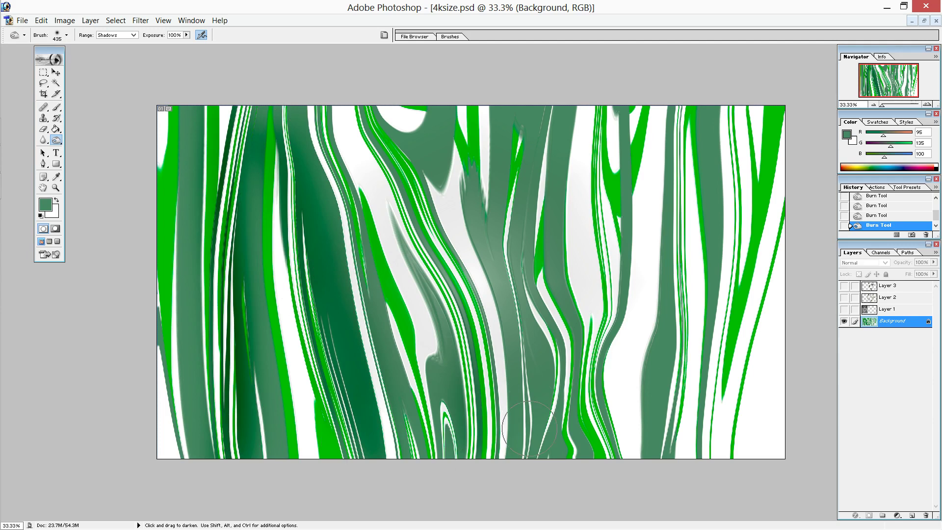
left_click_drag(637, 344, 605, 481)
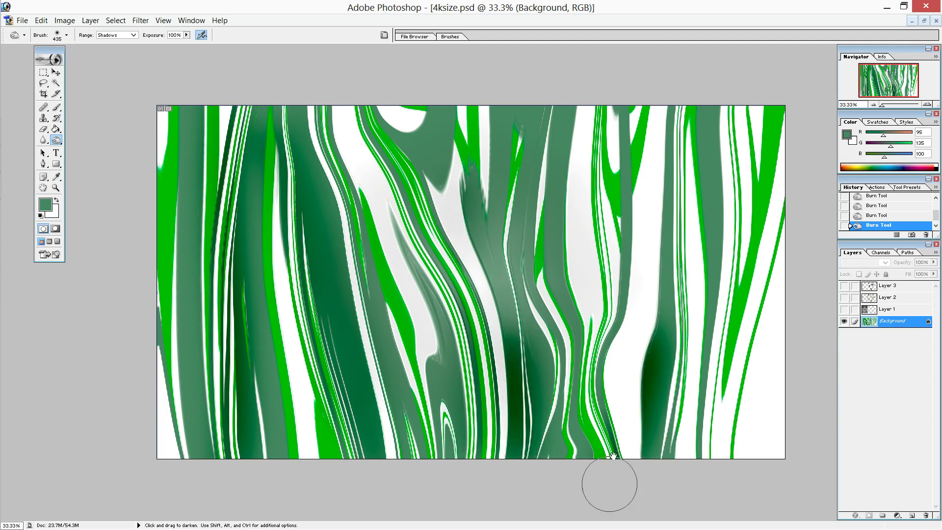
left_click_drag(633, 329, 623, 112)
left_click_drag(714, 122, 707, 456)
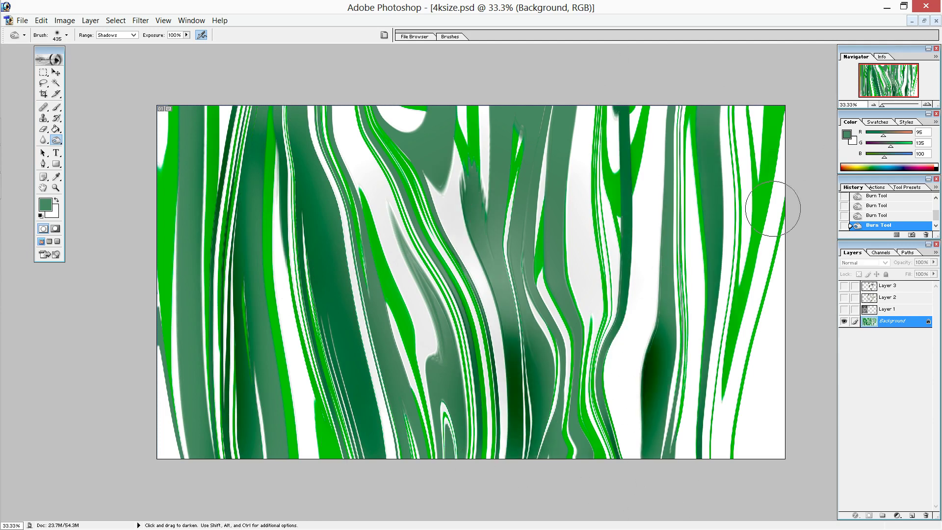
Step: Burn the lower-left patch, left band, upper-left stripes and middle stripes darker
mouse_move(260, 383)
left_mouse_down()
mouse_move(273, 421)
mouse_move(282, 407)
left_mouse_up()
left_click_drag(196, 441, 182, 279)
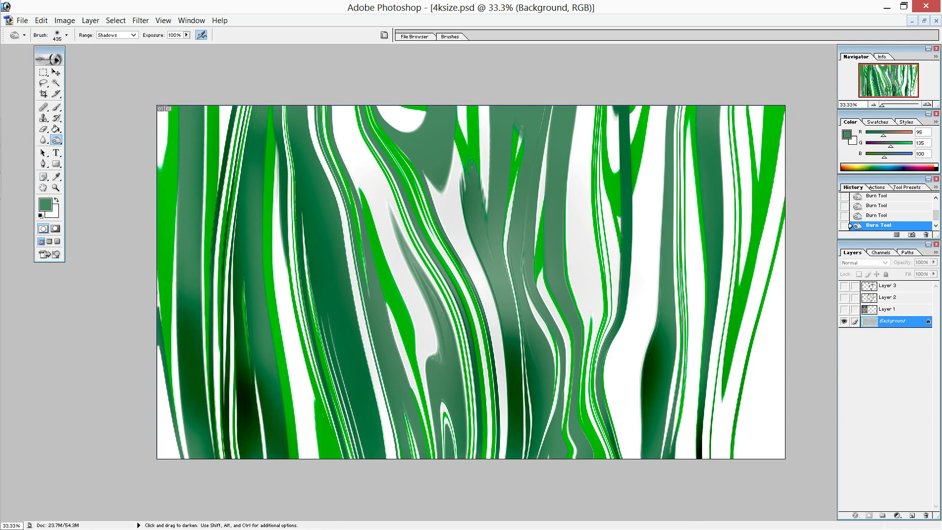
left_click_drag(143, 90, 154, 74)
left_click_drag(242, 64, 234, 132)
mouse_move(493, 193)
left_mouse_down()
mouse_move(518, 253)
mouse_move(490, 115)
left_mouse_up()
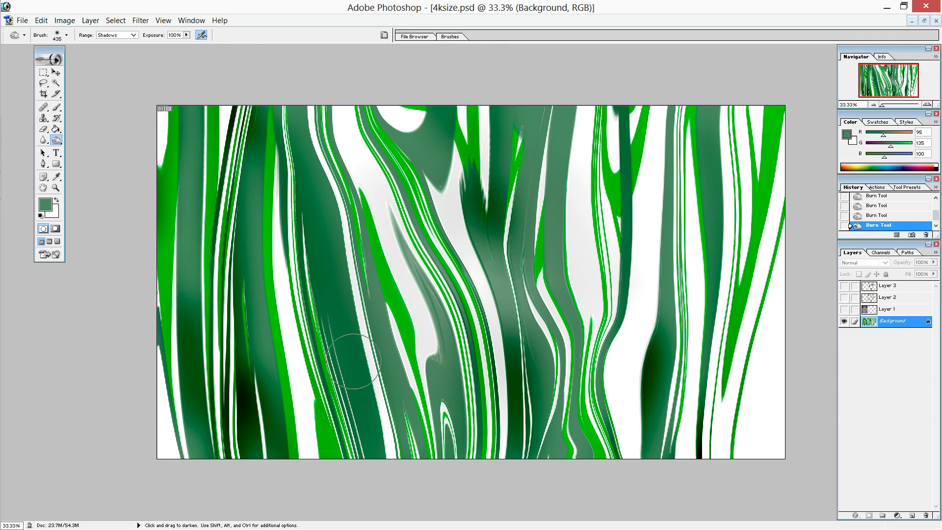
left_click_drag(55, 144, 82, 140)
Step: Set the Dodge brush to 820 px and lighten the bottom-centre and left side
left_click(66, 36)
left_click(100, 59)
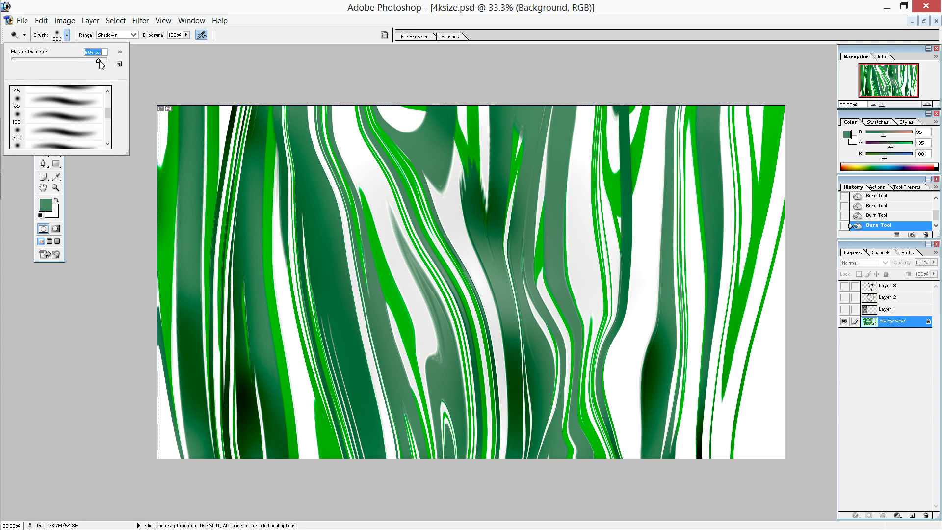
key("Return")
left_click_drag(349, 479, 341, 338)
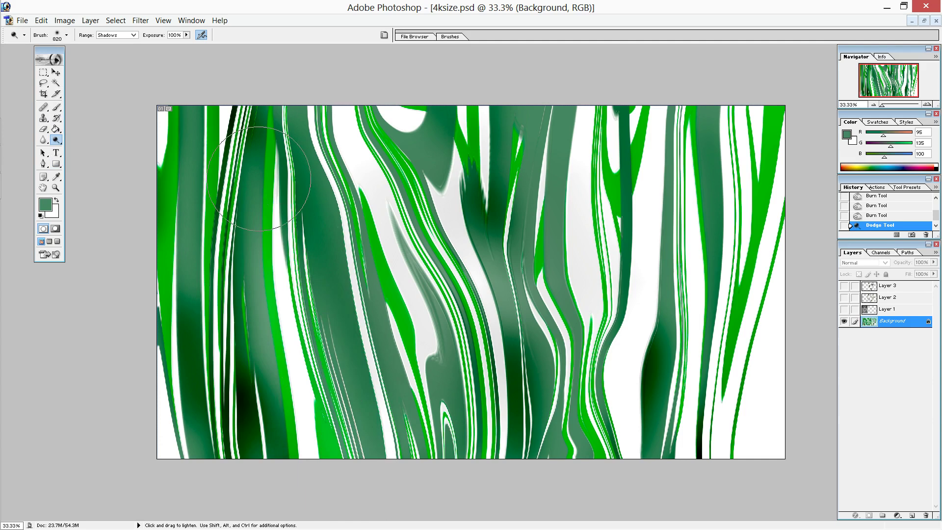
left_click_drag(201, 113, 196, 412)
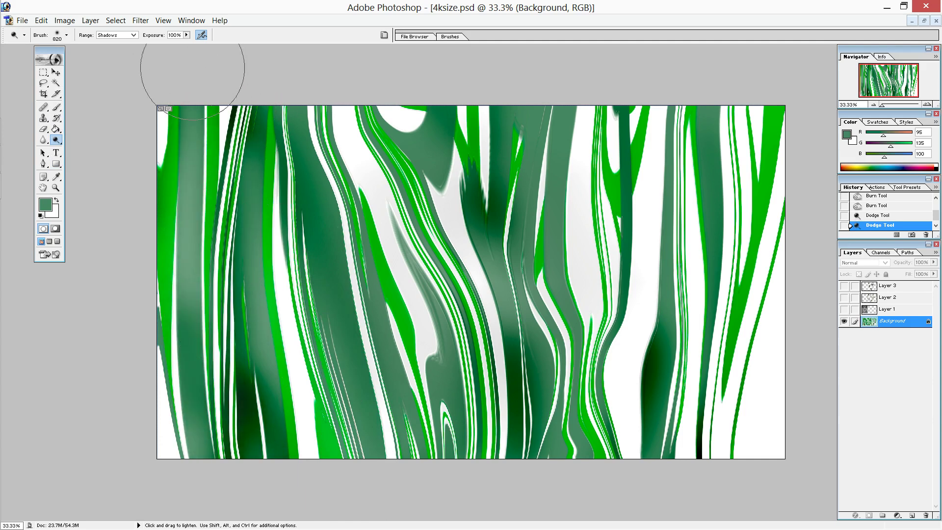
left_click_drag(196, 63, 201, 236)
Step: Dodge the lower-left, central, right-edge and lower-right dark green bands lighter
left_click_drag(150, 275, 317, 128)
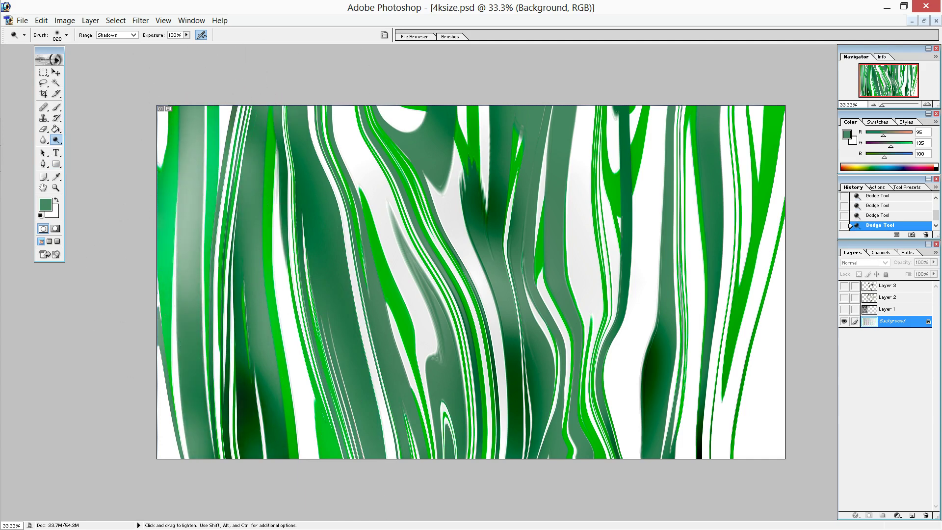
left_click_drag(311, 300, 317, 407)
mouse_move(290, 466)
left_mouse_down()
mouse_move(289, 282)
mouse_move(441, 505)
left_mouse_up()
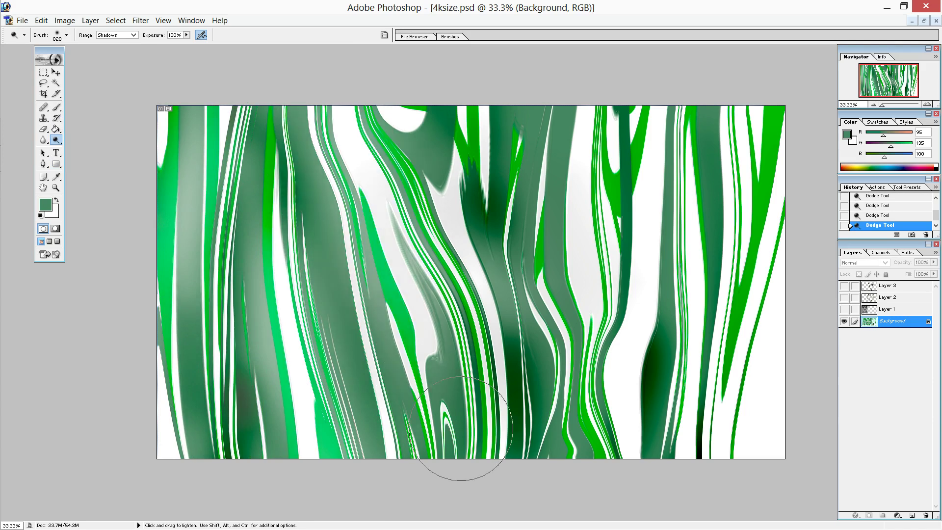
mouse_move(399, 209)
left_mouse_down()
mouse_move(582, 368)
mouse_move(605, 53)
mouse_move(610, 493)
left_mouse_up()
left_click_drag(746, 378, 769, 160)
mouse_move(693, 273)
left_mouse_down()
mouse_move(631, 284)
mouse_move(638, 481)
left_mouse_up()
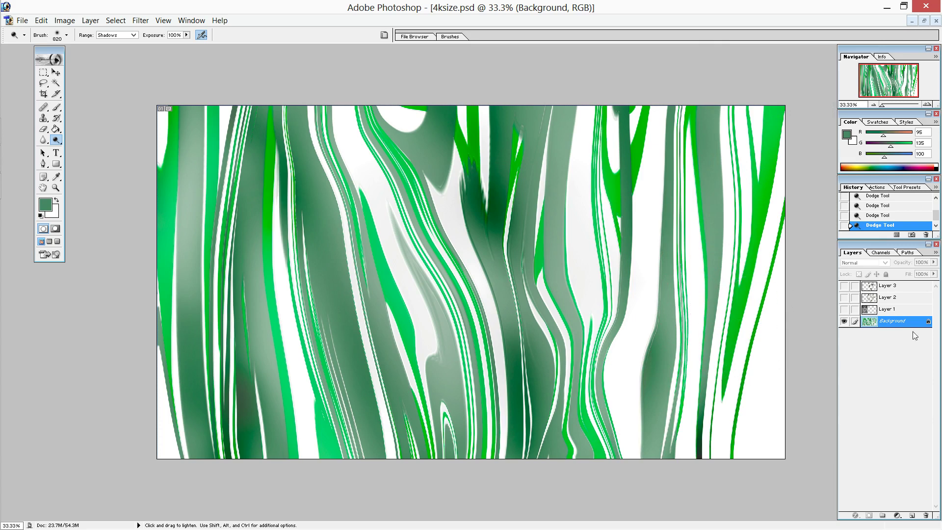
Step: Add Layer 4, replace Background with a Background copy above it, and show the panda and tree layers
left_click(911, 515)
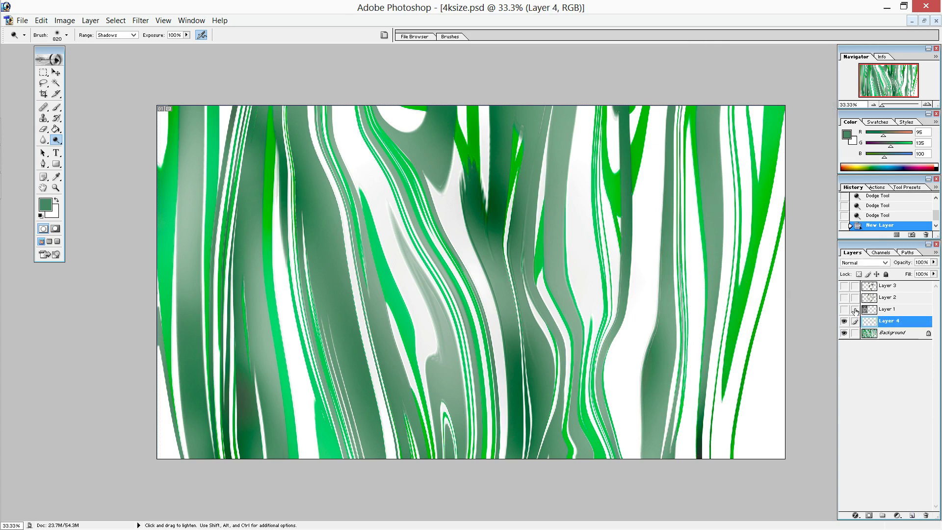
left_click_drag(891, 333, 911, 515)
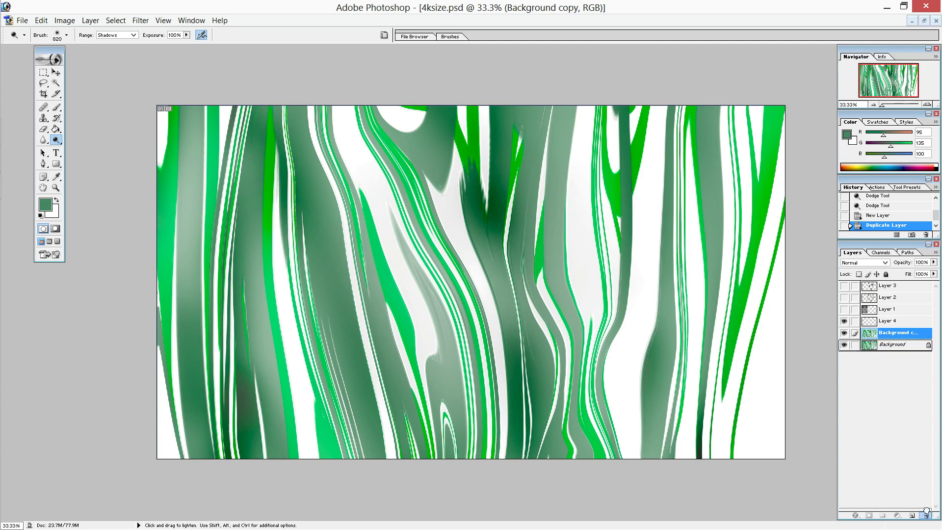
left_click_drag(892, 345, 925, 513)
left_click_drag(886, 322, 895, 344)
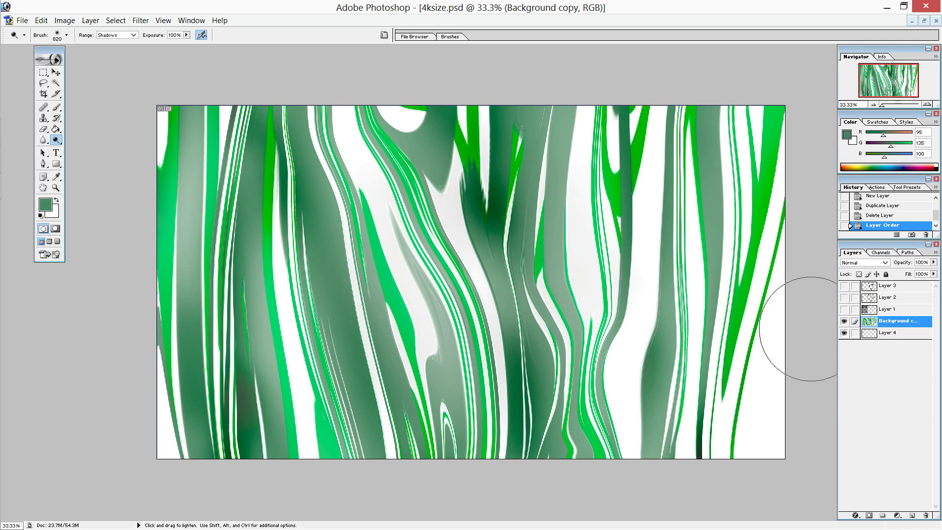
left_click(844, 297)
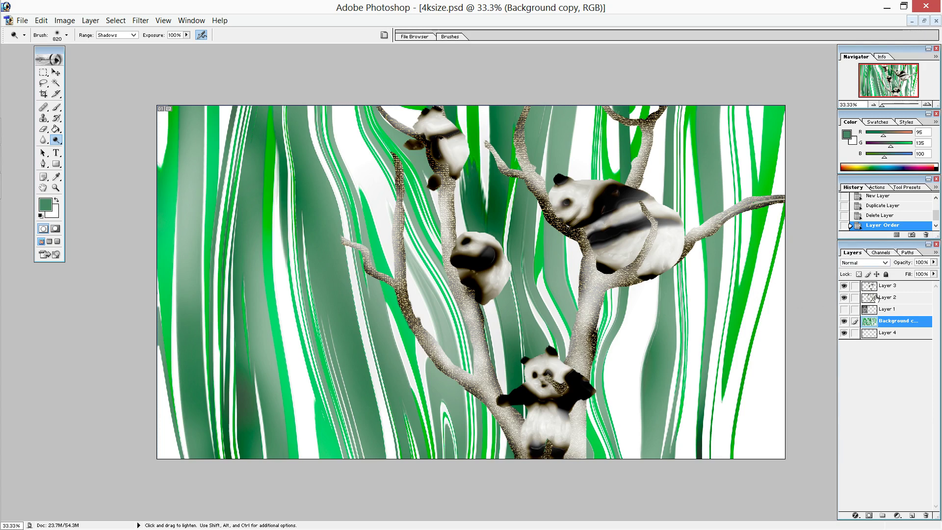
Step: Add Layer 5 above Layer 3 and pick the 95 px leaf brush
left_click(883, 287)
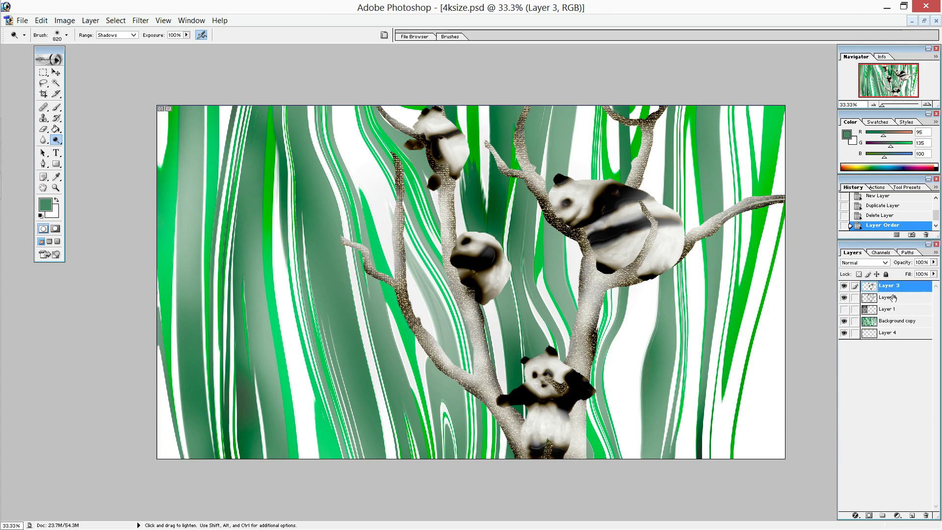
left_click(911, 515)
left_click(56, 107)
left_click(66, 35)
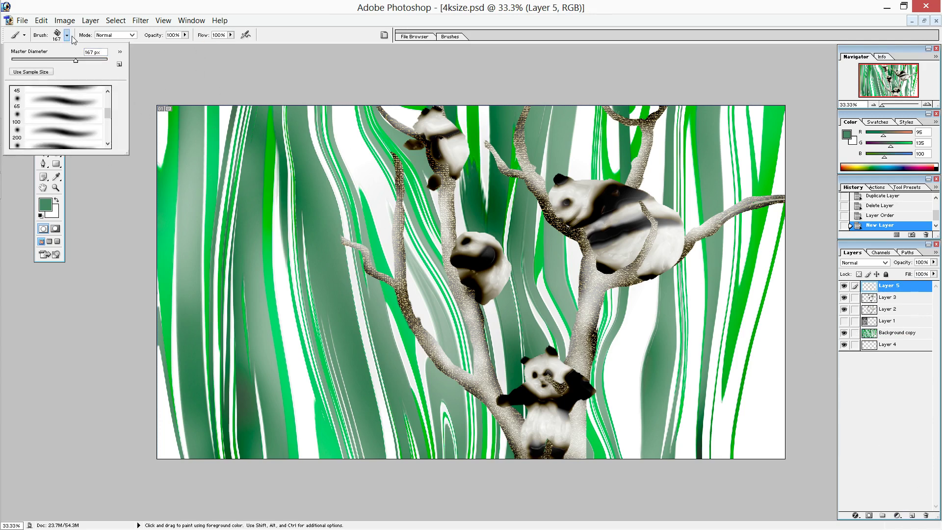
mouse_move(108, 118)
left_mouse_down()
mouse_move(113, 141)
mouse_move(112, 131)
left_mouse_up()
left_click(90, 116)
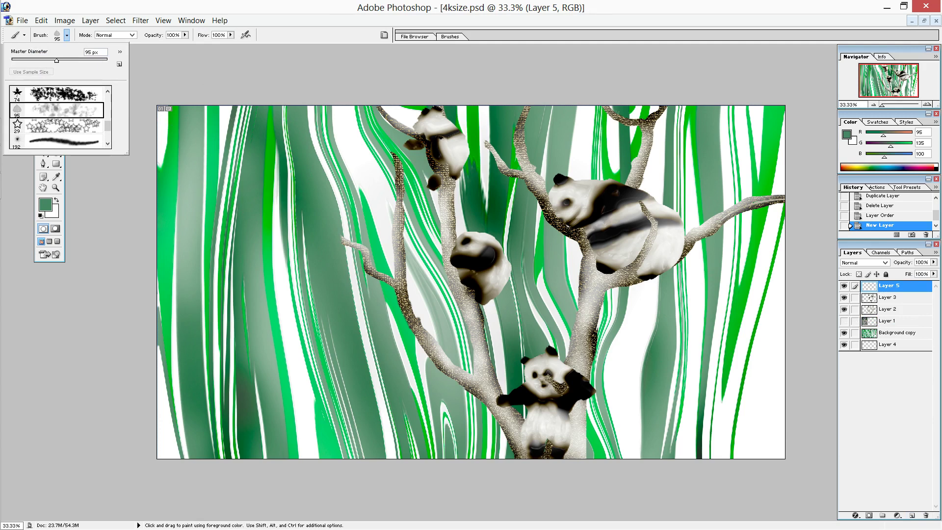
key("Return")
Step: Test a leaf stroke, undo it, and enlarge the leaf brush
left_click_drag(345, 221, 349, 270)
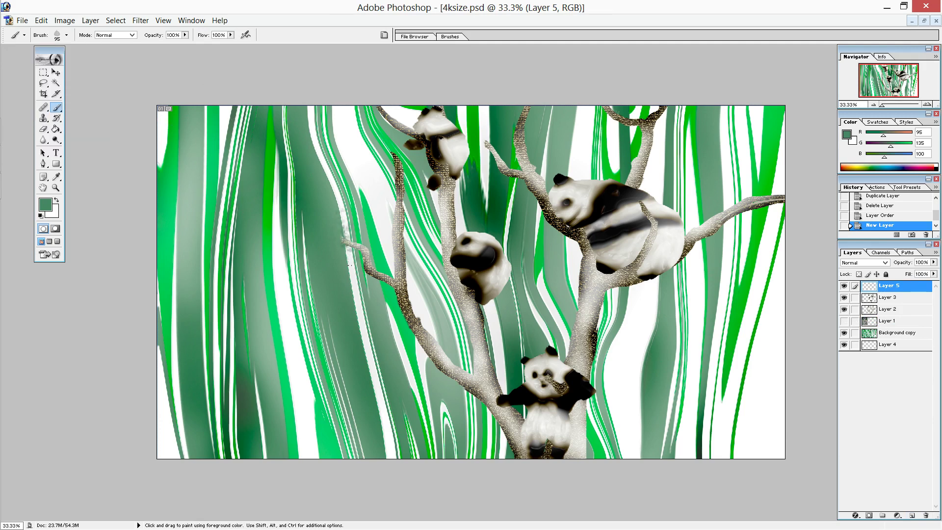
key("ctrl+z")
left_click(66, 35)
left_click_drag(72, 59, 82, 60)
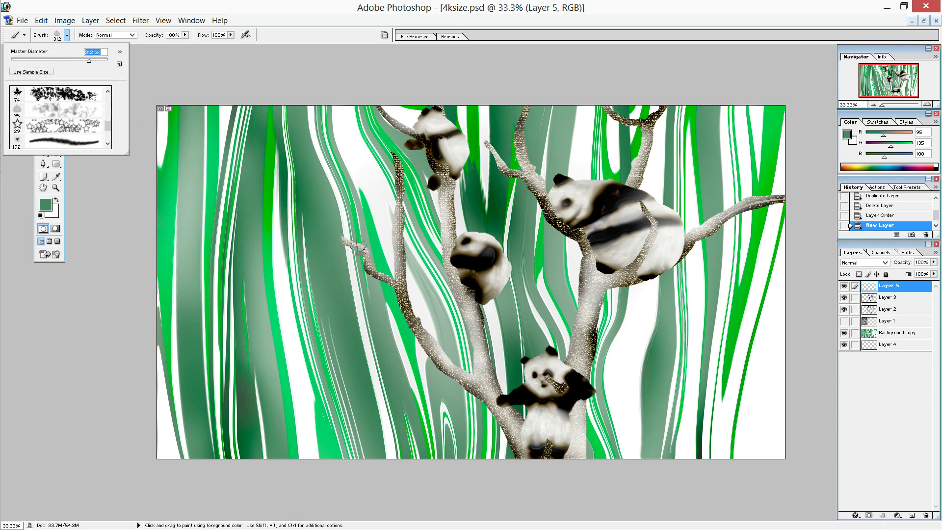
Step: Stamp faint leaves left of the tree, up the left trunk and around the upper-left branches
left_click(354, 248)
mouse_move(349, 228)
left_mouse_down()
mouse_move(352, 267)
mouse_move(382, 228)
left_mouse_up()
left_click(354, 211)
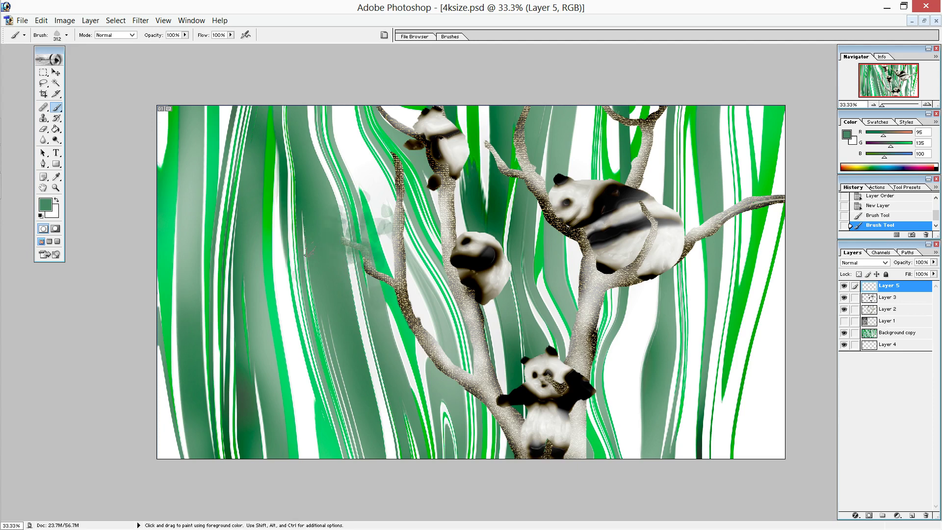
left_click_drag(338, 189, 380, 199)
left_click(378, 164)
mouse_move(395, 156)
left_mouse_down()
mouse_move(378, 211)
mouse_move(400, 170)
mouse_move(362, 147)
mouse_move(407, 178)
left_mouse_up()
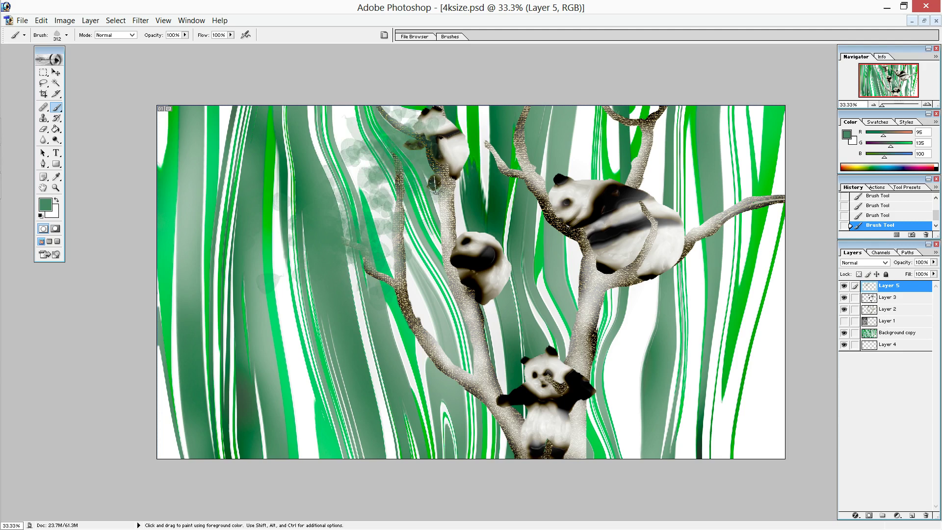
key("ctrl")
mouse_move(422, 147)
left_mouse_down()
mouse_move(387, 123)
mouse_move(358, 152)
mouse_move(343, 138)
mouse_move(410, 236)
mouse_move(417, 260)
mouse_move(407, 283)
mouse_move(436, 247)
left_mouse_up()
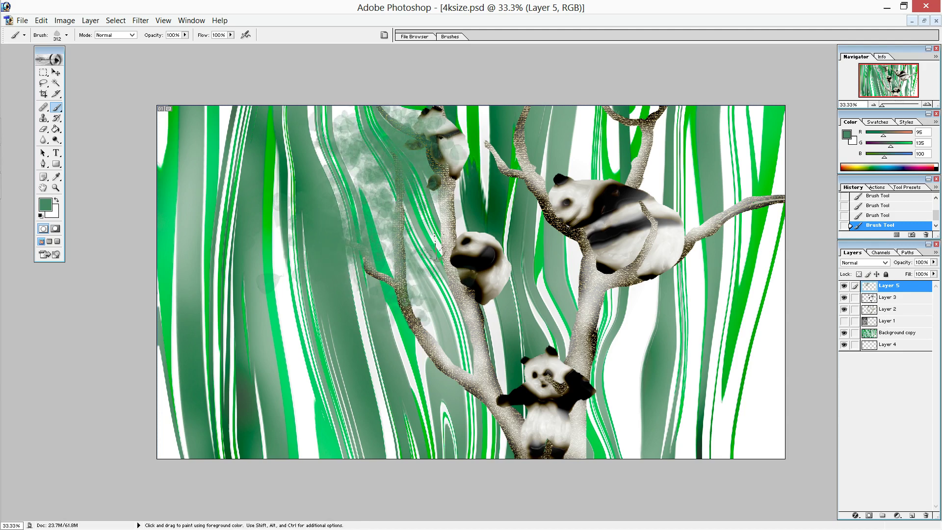
Step: Stamp leaves on the upper middle branches, right edge and large panda, undoing those on the small panda
mouse_move(494, 123)
left_mouse_down()
mouse_move(495, 162)
mouse_move(540, 147)
mouse_move(470, 137)
mouse_move(569, 122)
mouse_move(582, 91)
mouse_move(584, 137)
mouse_move(608, 120)
mouse_move(613, 142)
mouse_move(596, 96)
mouse_move(612, 142)
mouse_move(662, 105)
mouse_move(692, 110)
left_mouse_up()
mouse_move(774, 139)
left_mouse_down()
mouse_move(752, 198)
mouse_move(799, 204)
mouse_move(782, 185)
mouse_move(795, 172)
mouse_move(769, 231)
mouse_move(745, 182)
mouse_move(748, 220)
mouse_move(809, 211)
left_mouse_up()
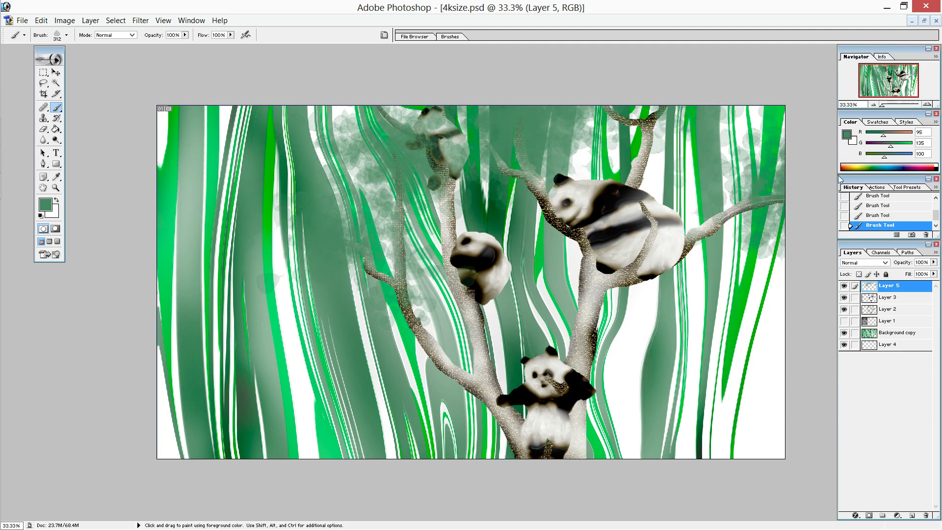
mouse_move(648, 216)
left_mouse_down()
mouse_move(673, 197)
mouse_move(654, 157)
mouse_move(710, 181)
left_mouse_up()
left_click_drag(636, 198, 684, 145)
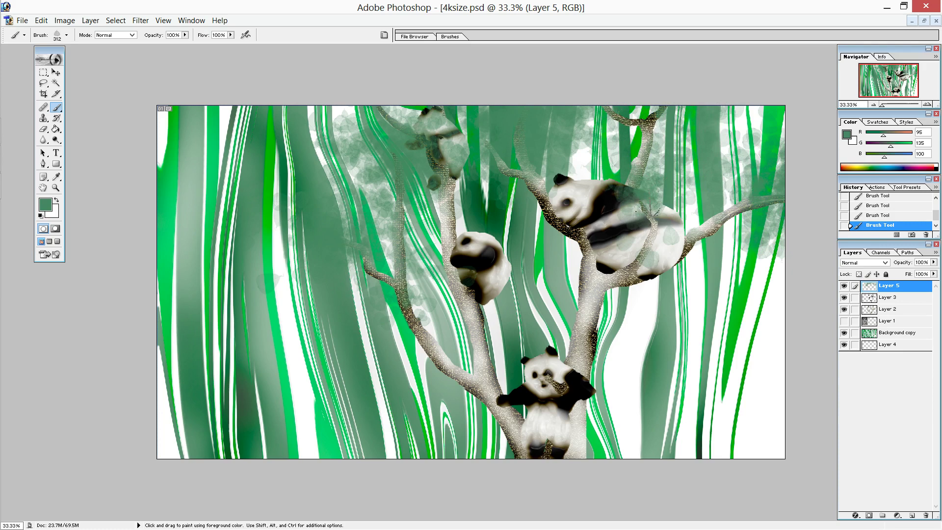
left_click_drag(655, 211, 660, 149)
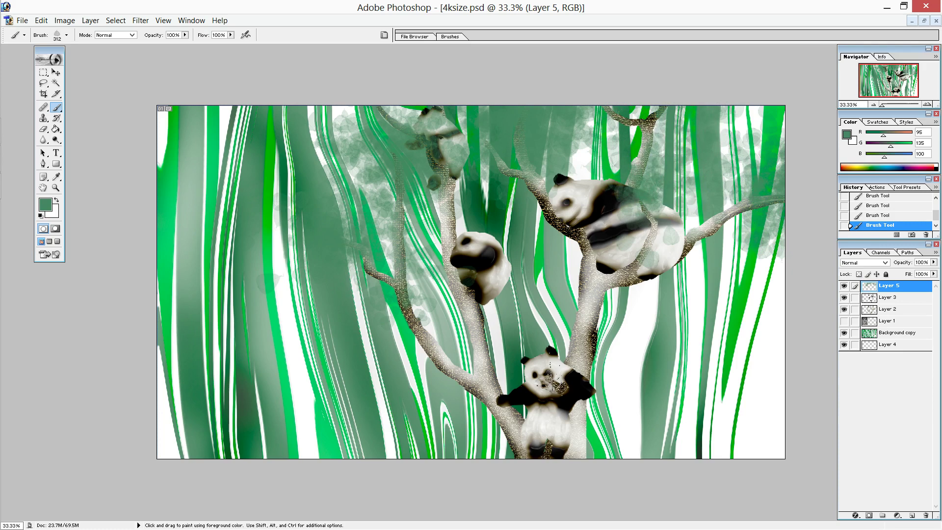
left_click_drag(557, 376, 579, 372)
left_click(614, 377)
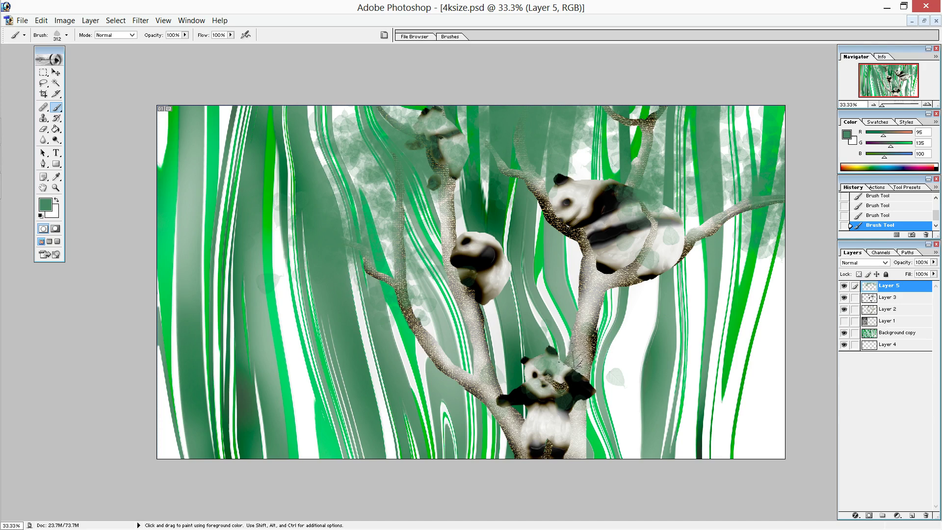
key("ctrl+z")
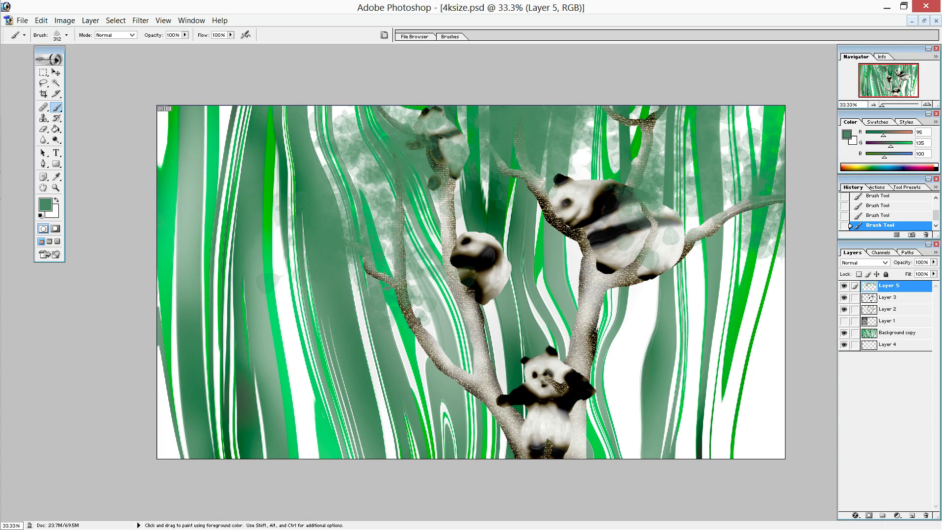
Step: Paint a lighter green left of the tree, over the branch top and across the upper canvas
left_click(45, 204)
left_click(297, 202)
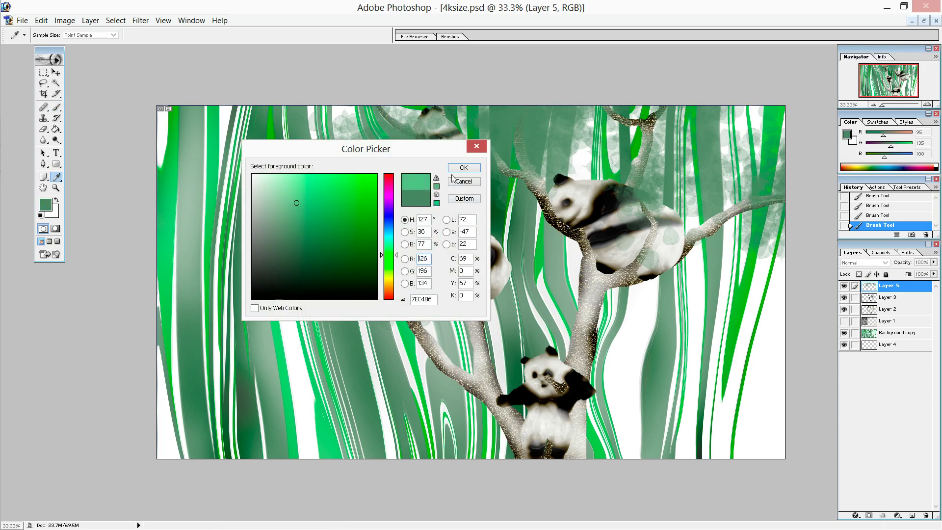
left_click(464, 167)
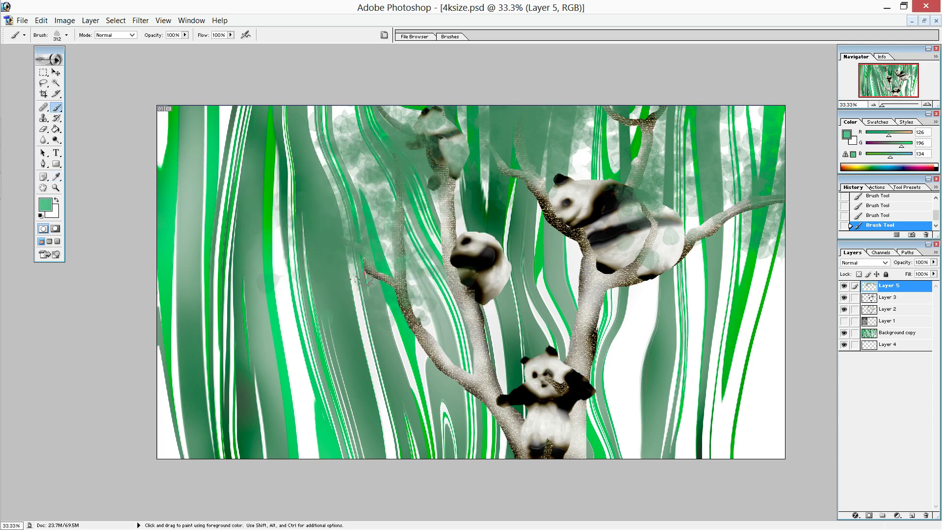
left_click_drag(321, 245, 314, 206)
left_click_drag(395, 159, 390, 130)
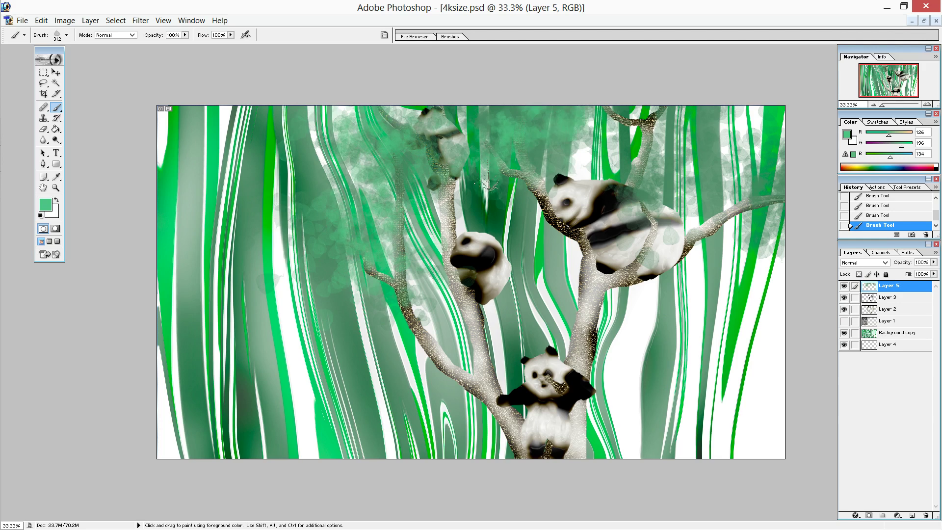
left_click_drag(582, 143, 693, 107)
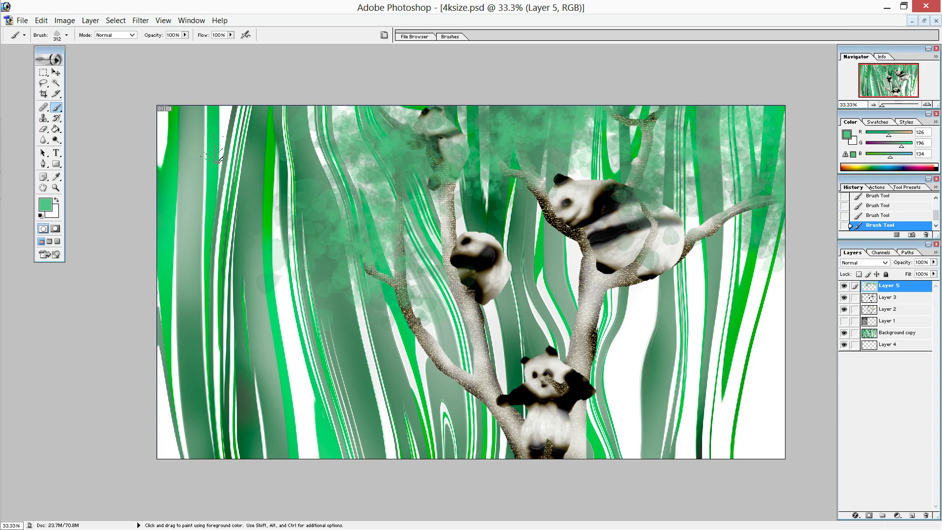
Step: Erase the green haze around the top panda with a 169 px Eraser
left_click(43, 129)
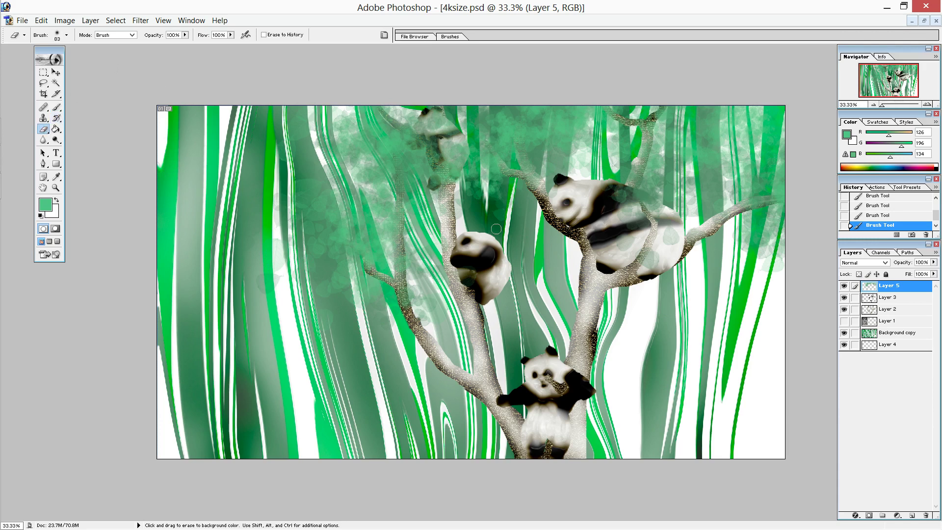
left_click(67, 35)
left_click_drag(67, 59, 82, 60)
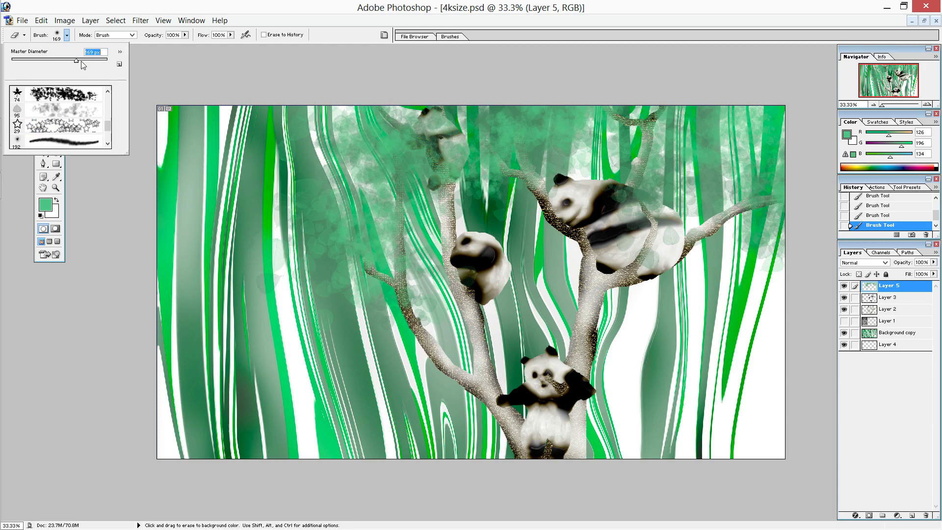
left_click(419, 126)
left_click(421, 128)
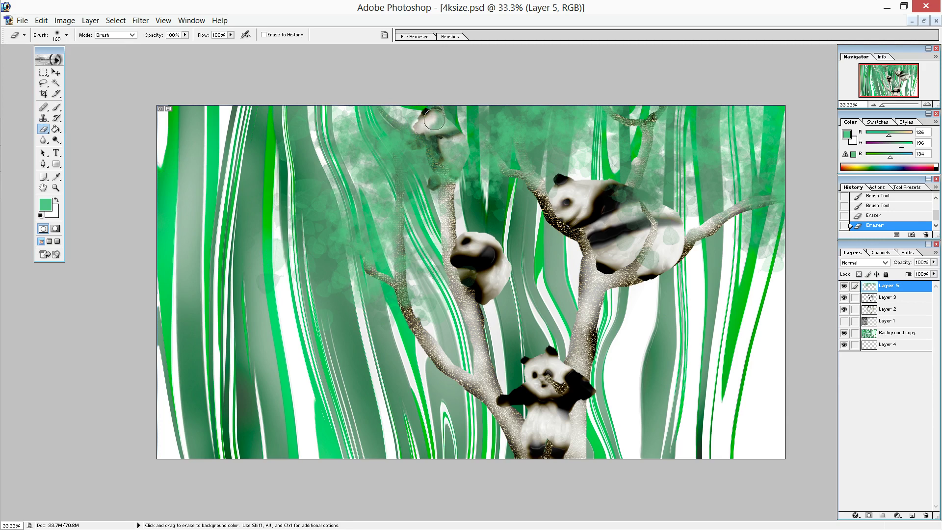
left_click(415, 141)
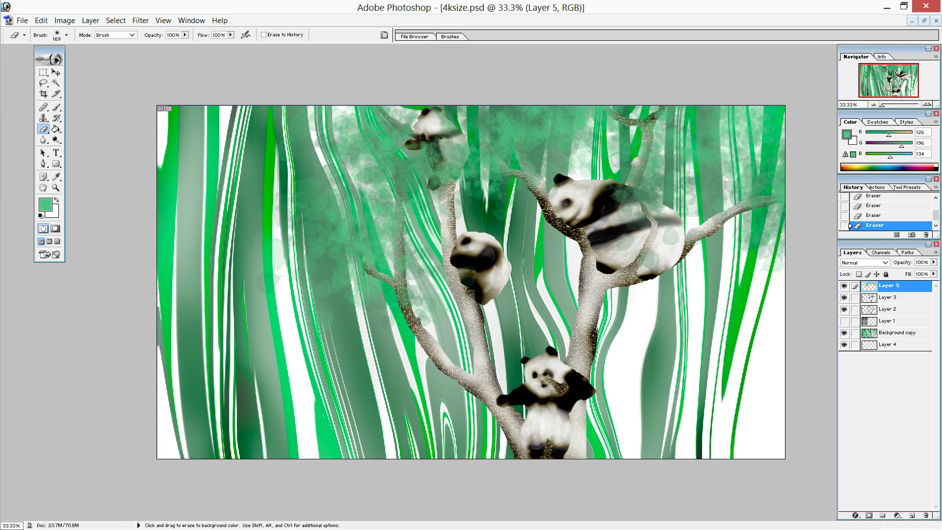
Step: Step back the recent erasing and erase around the top panda's body again
key("ctrl+alt+z")
key("ctrl+alt+z")
key("ctrl+alt+z")
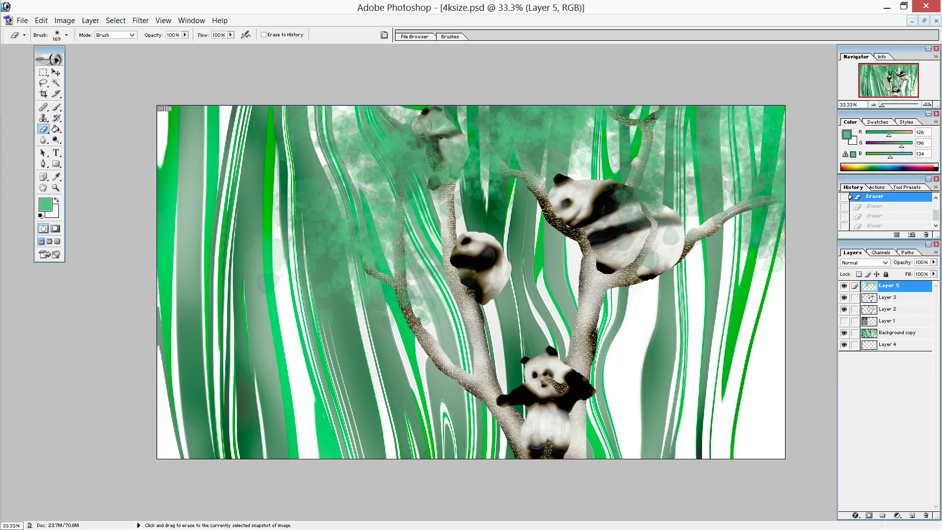
left_click(420, 143)
left_click_drag(417, 143, 431, 141)
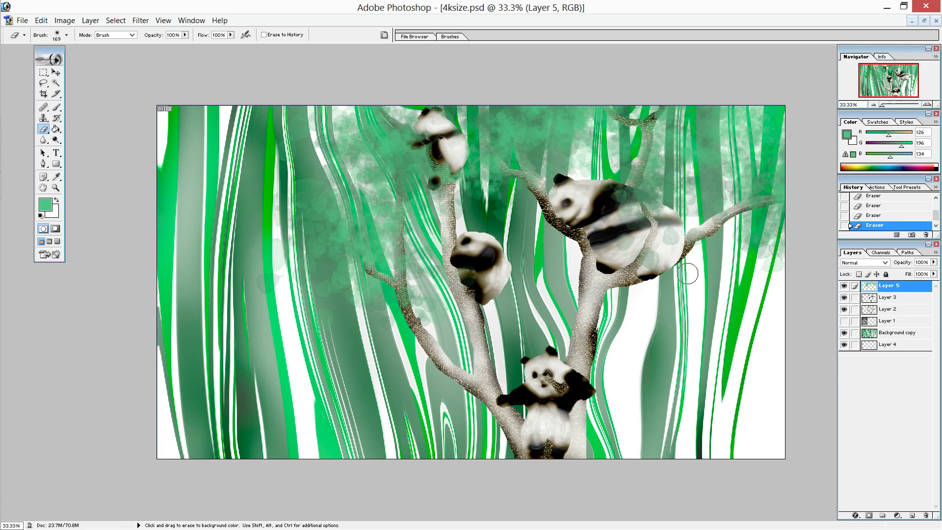
left_click(871, 349)
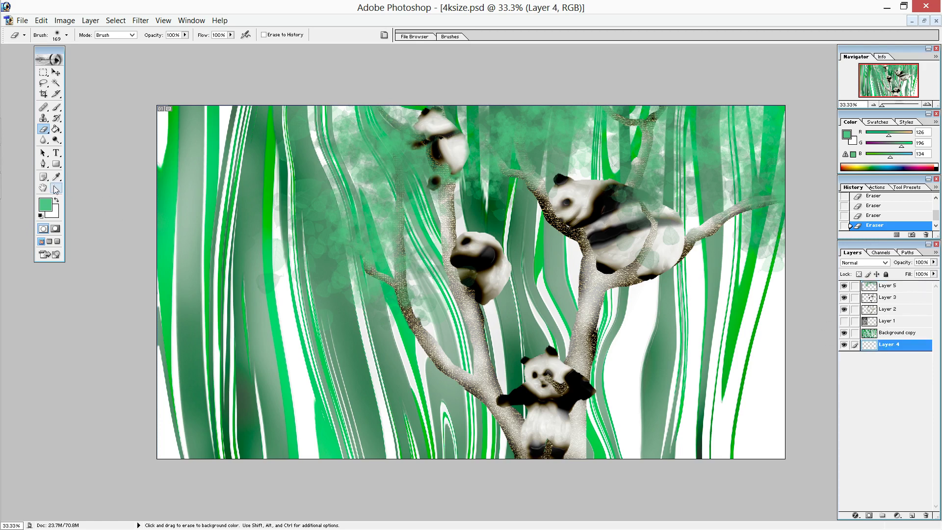
Step: Fill Layer 4 with light blue #6B8CF6 using the Paint Bucket
left_click(57, 130)
left_click(46, 205)
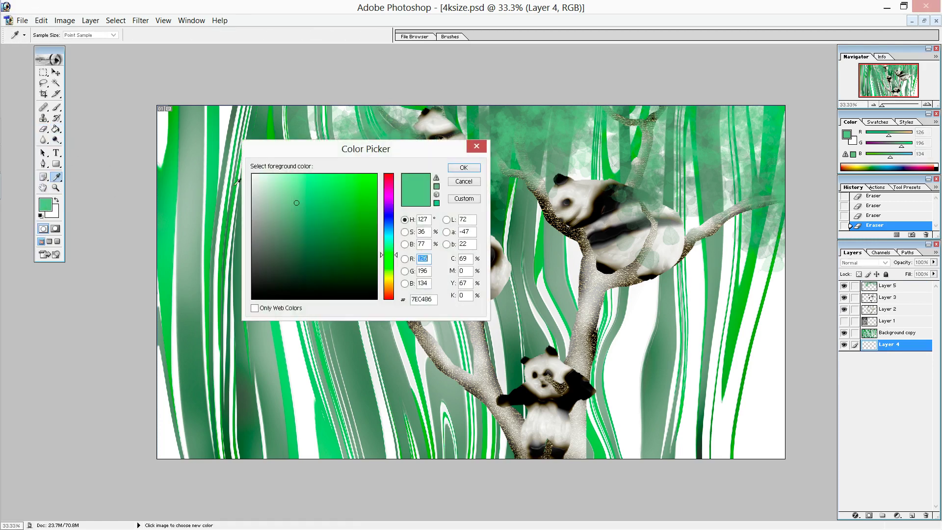
left_click_drag(392, 224, 390, 212)
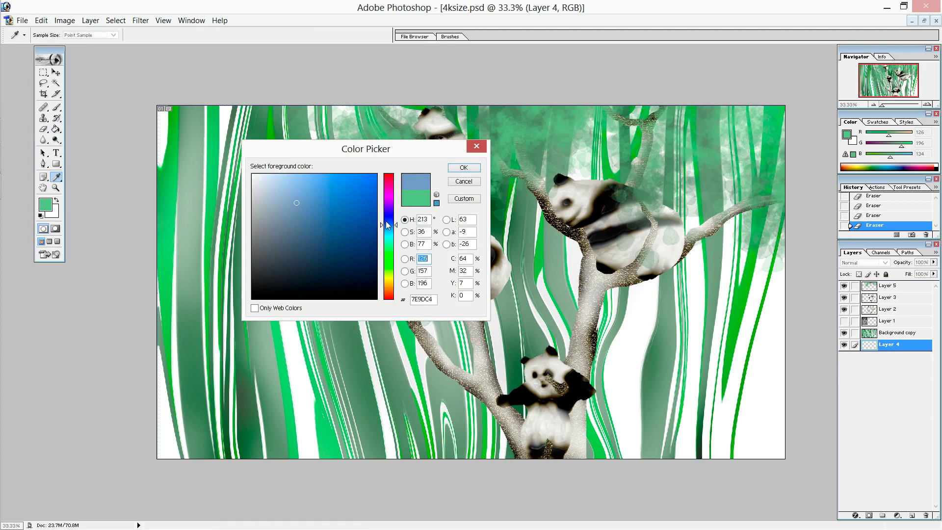
mouse_move(390, 212)
left_mouse_down()
mouse_move(390, 220)
mouse_move(372, 208)
left_mouse_up()
left_click(369, 218)
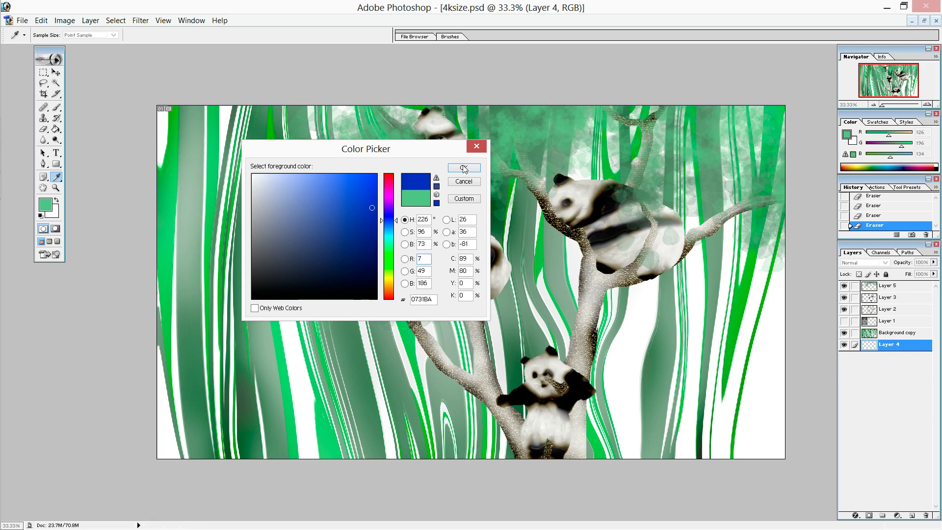
left_click_drag(322, 192, 322, 178)
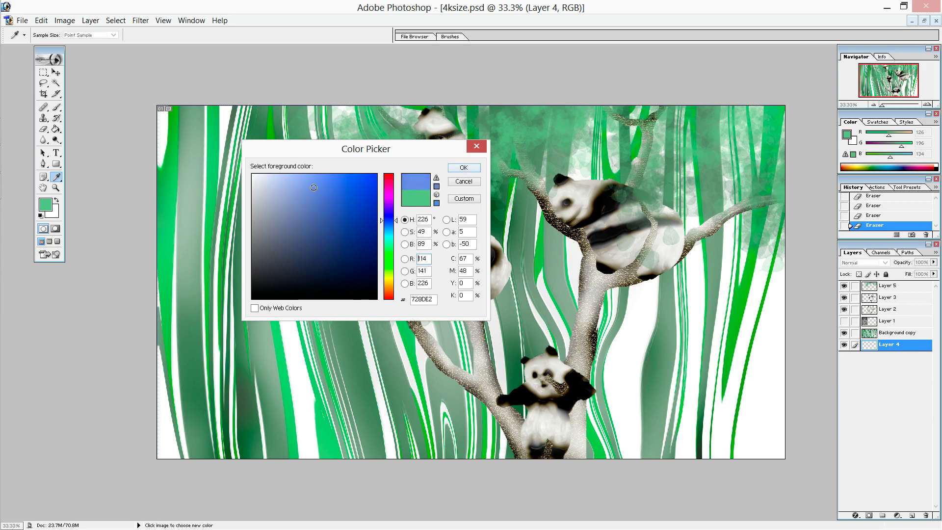
left_click(462, 169)
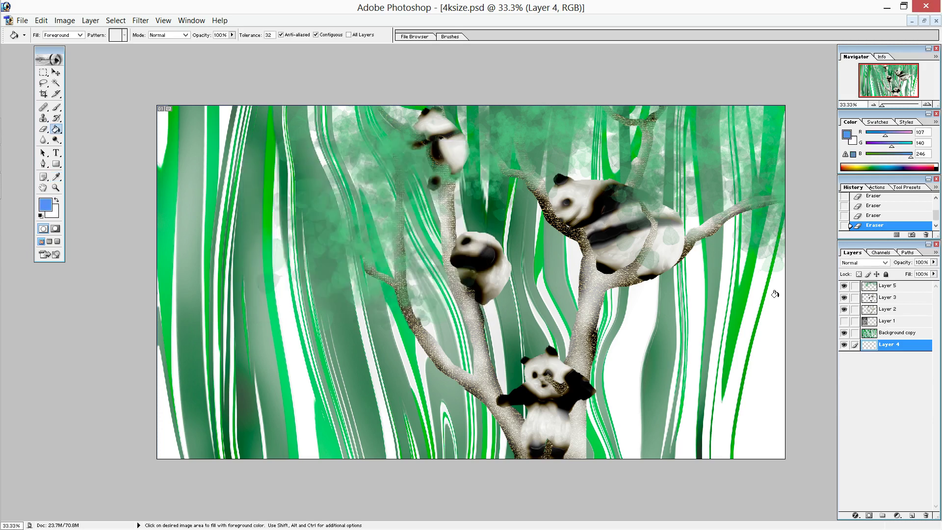
left_click(759, 358)
Step: Lower the Background copy layer's opacity to 82%
left_click(881, 335)
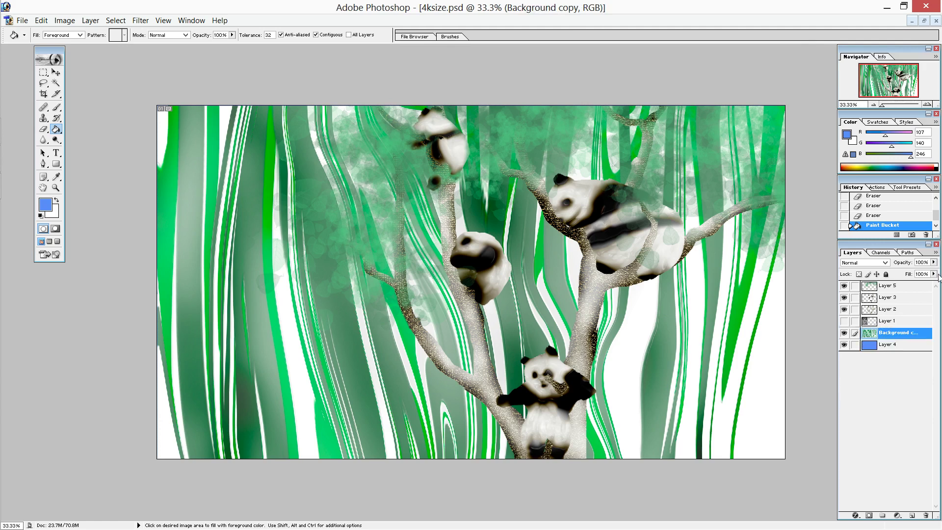
left_click(934, 264)
mouse_move(921, 272)
left_mouse_down()
mouse_move(906, 272)
mouse_move(924, 279)
left_mouse_up()
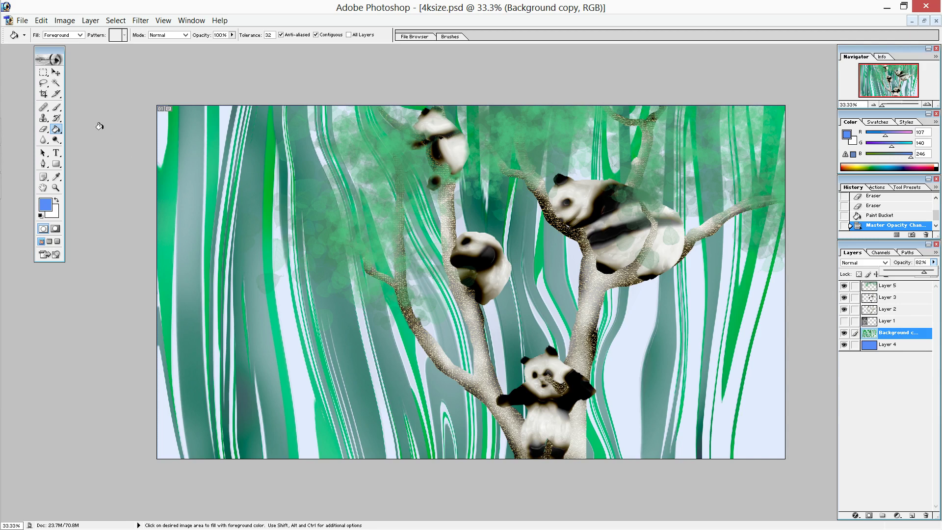
Step: Magic-Wand and delete the pale strips right of the trunk and along the right edge
left_click(56, 82)
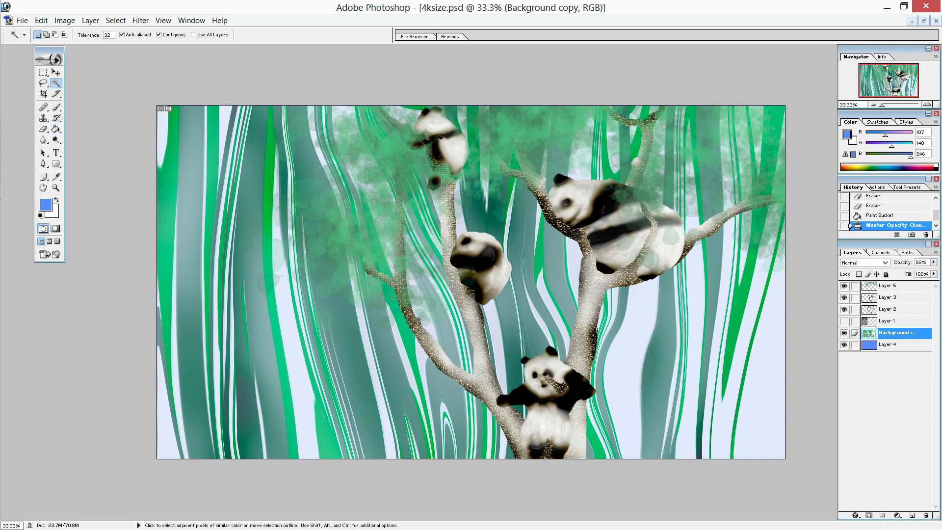
left_click(632, 368)
key("Delete")
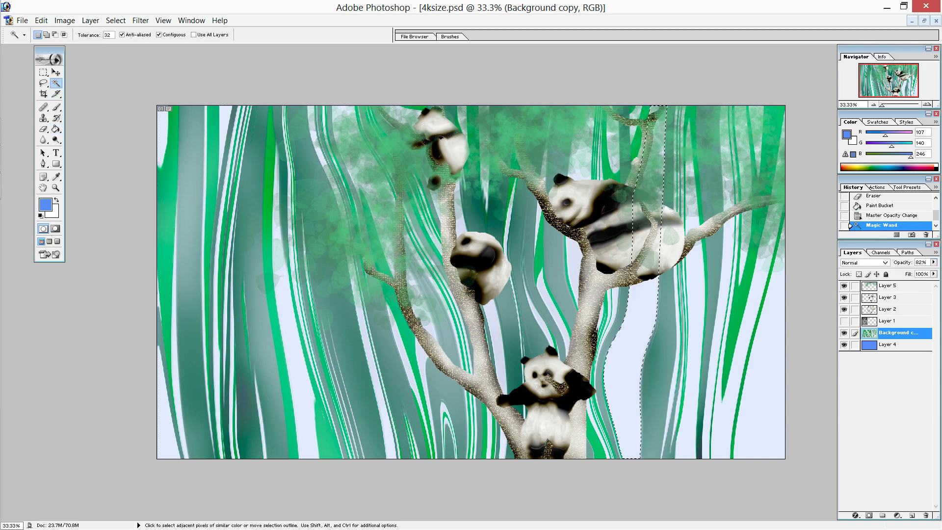
left_click(689, 394)
key("Delete")
left_click(672, 343)
key("Delete")
left_click(679, 363)
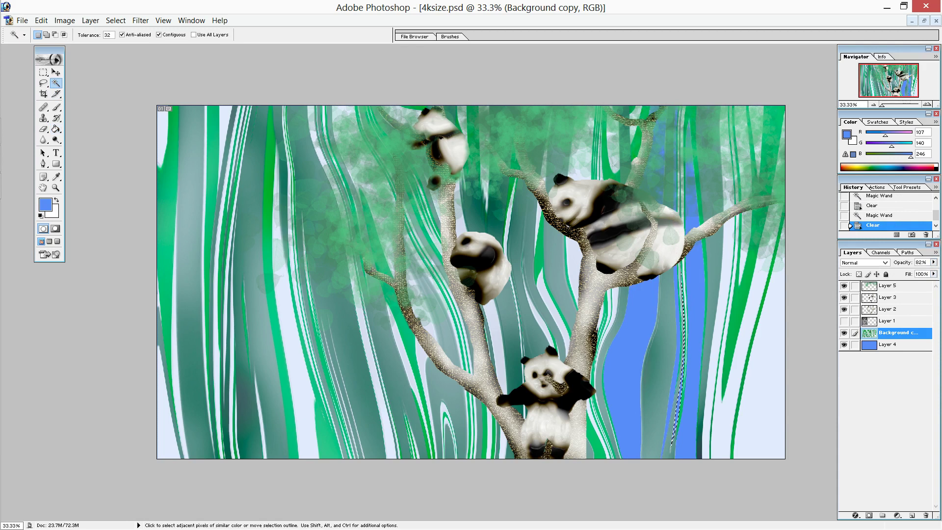
left_click(721, 417)
key("Delete")
left_click(759, 432)
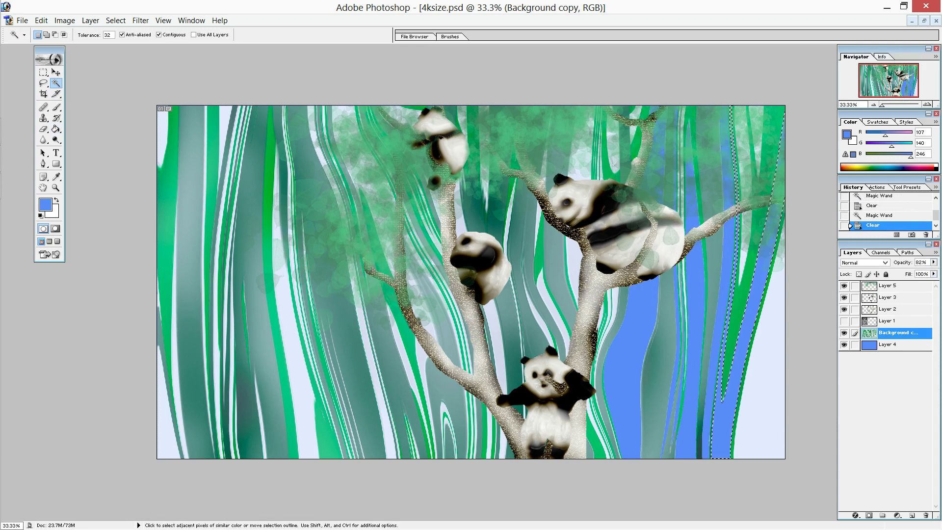
key("Delete")
key("ctrl+d")
Step: Delete the pale stripes near the top right, beside and between the trunks, and at the left edge
left_click(742, 147)
key("Delete")
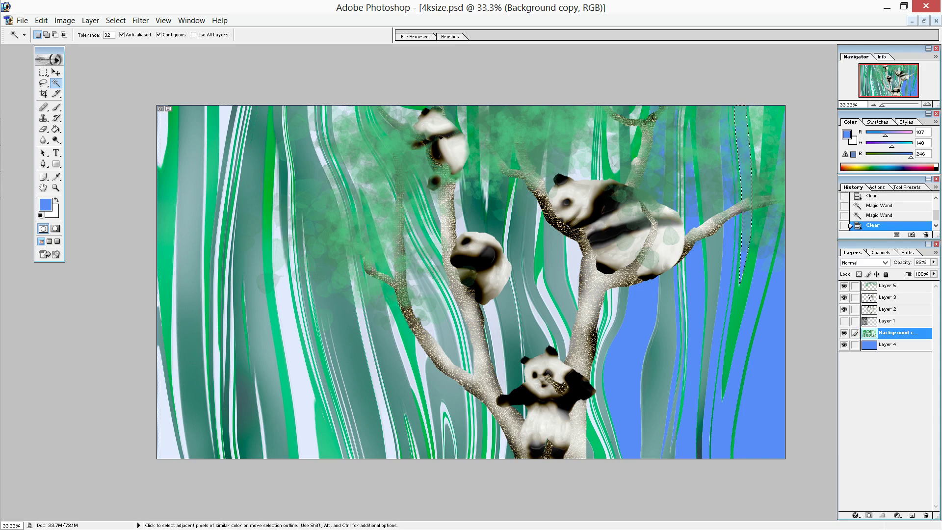
left_click(294, 343)
key("Delete")
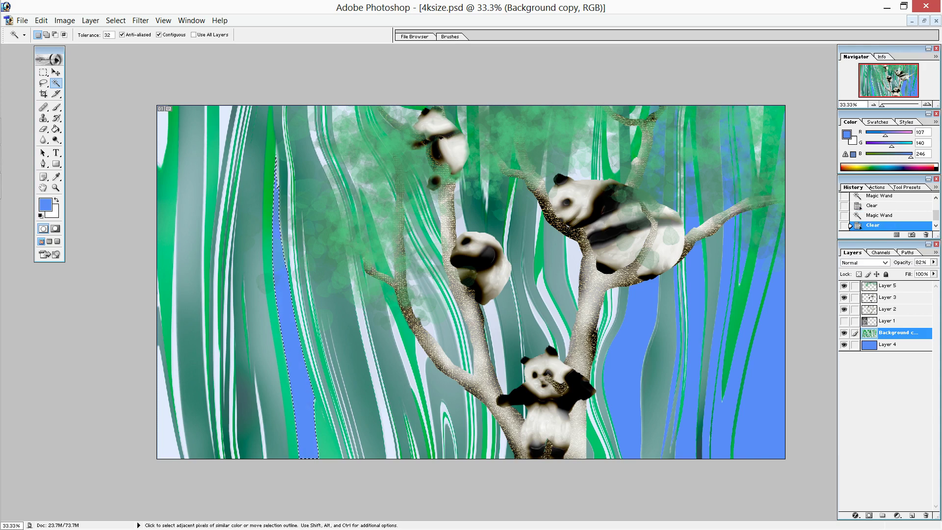
left_click(361, 343)
key("Delete")
left_click(404, 382)
key("Delete")
left_click(463, 245)
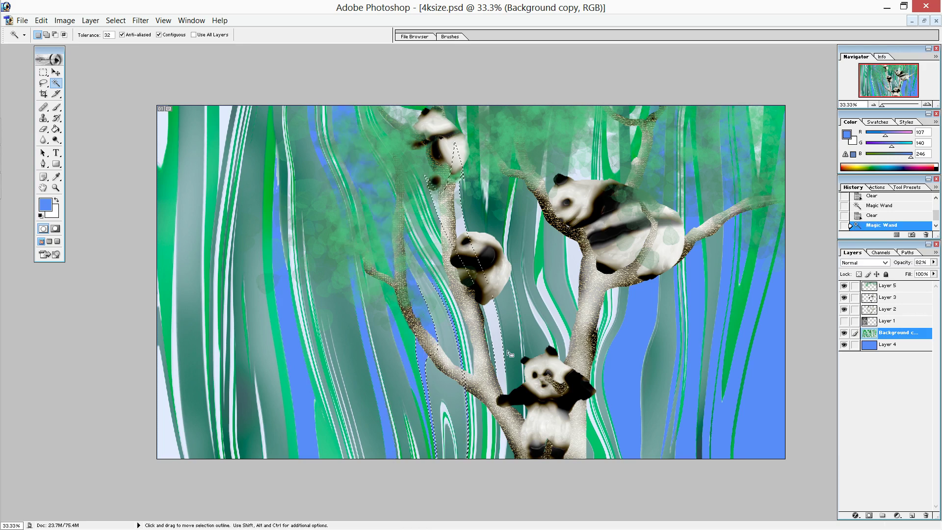
key("Delete")
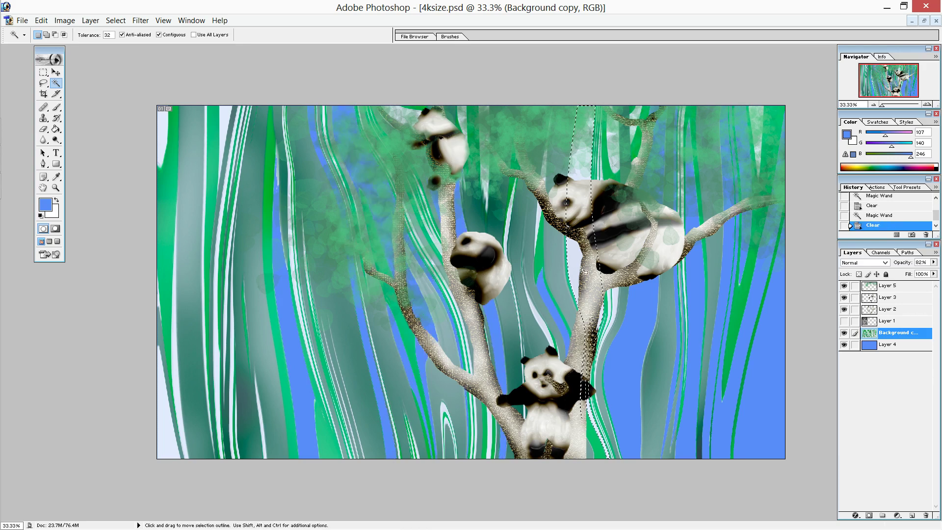
left_click(586, 383)
left_click(175, 434)
key("Delete")
Step: Delete the light stripes at the top left, on the left side and along the canvas top
left_click(161, 127)
key("Delete")
left_click(225, 123)
key("Delete")
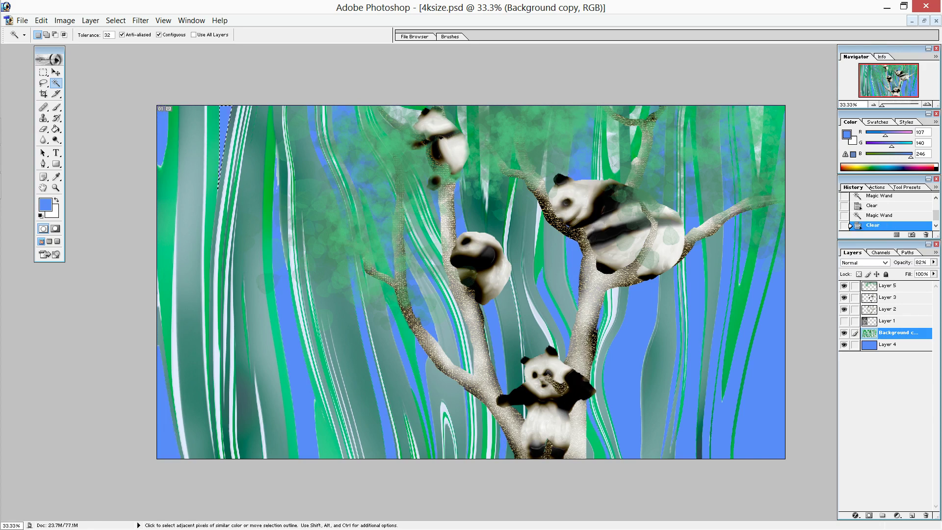
left_click(176, 318)
key("Delete")
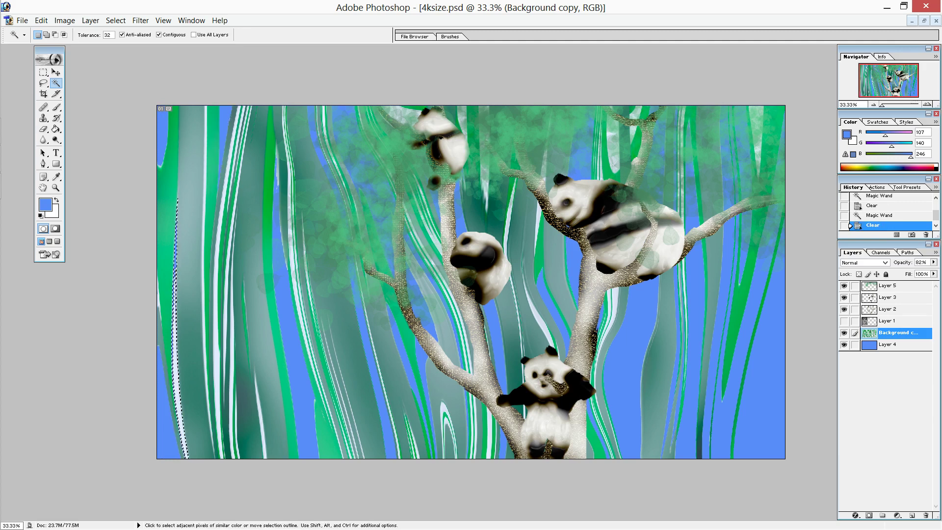
left_click(417, 113)
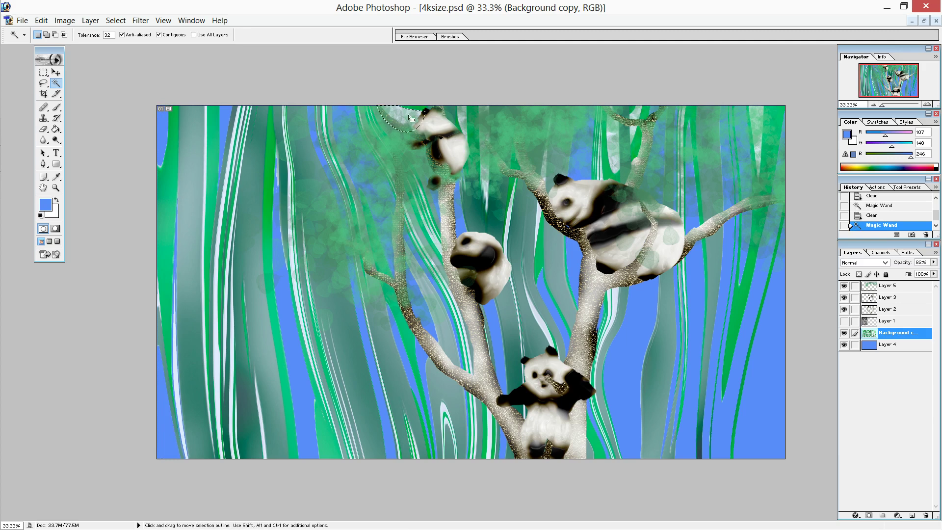
key("Delete")
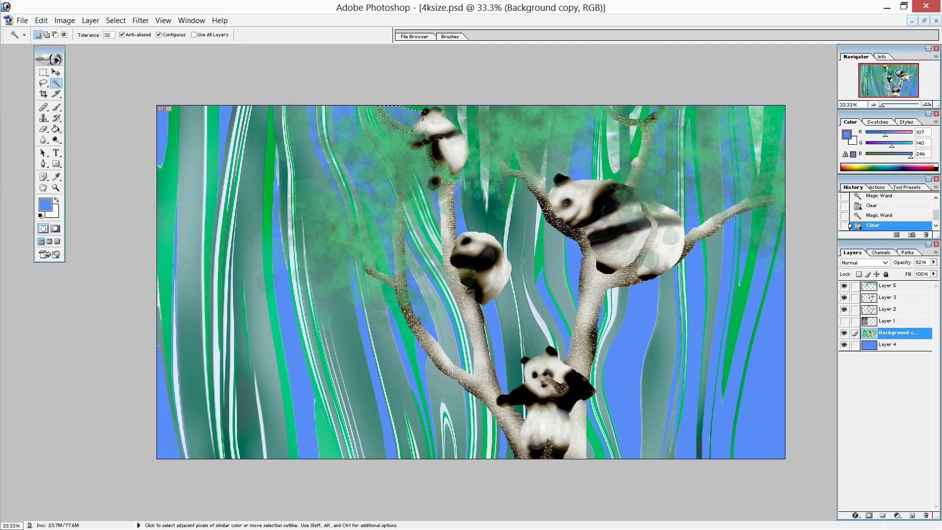
left_click(462, 118)
key("Delete")
left_click(485, 177)
key("Delete")
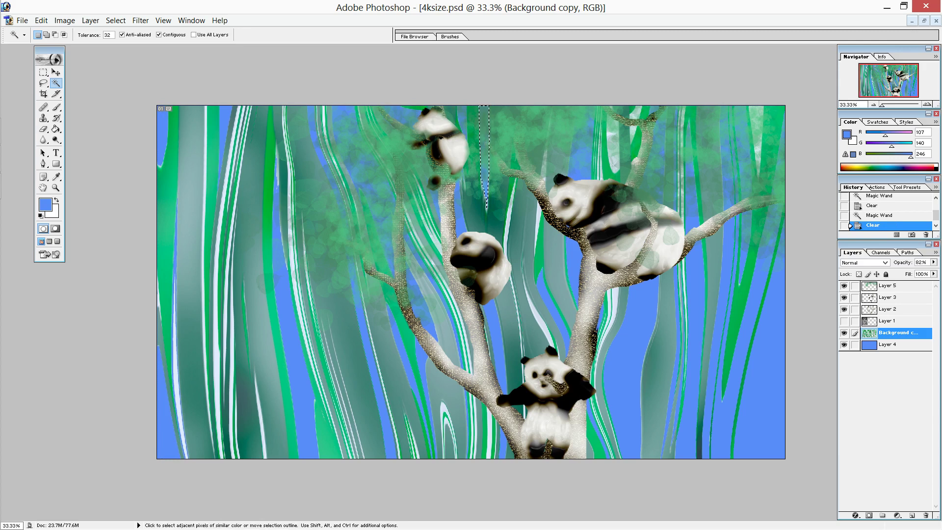
left_click(879, 346)
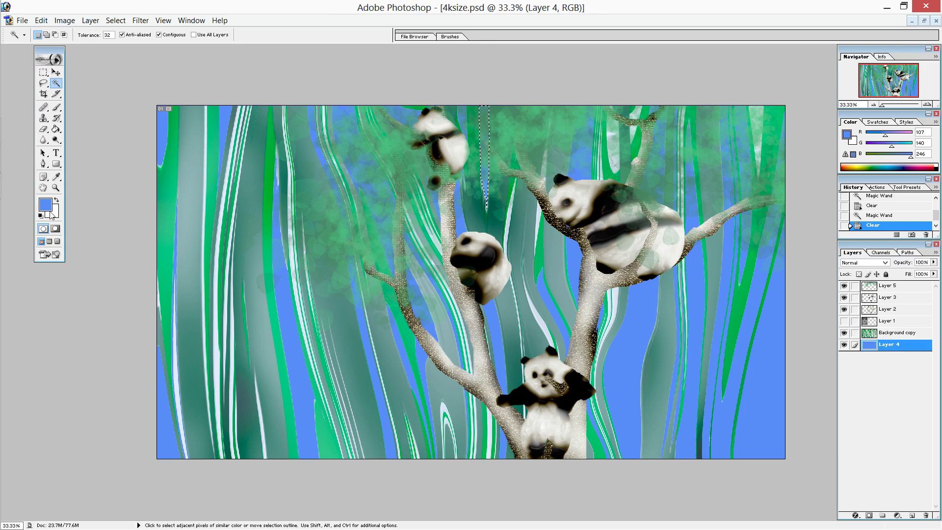
Step: Set the foreground colour to a saturated yellow
left_click(46, 206)
left_click_drag(390, 282, 390, 276)
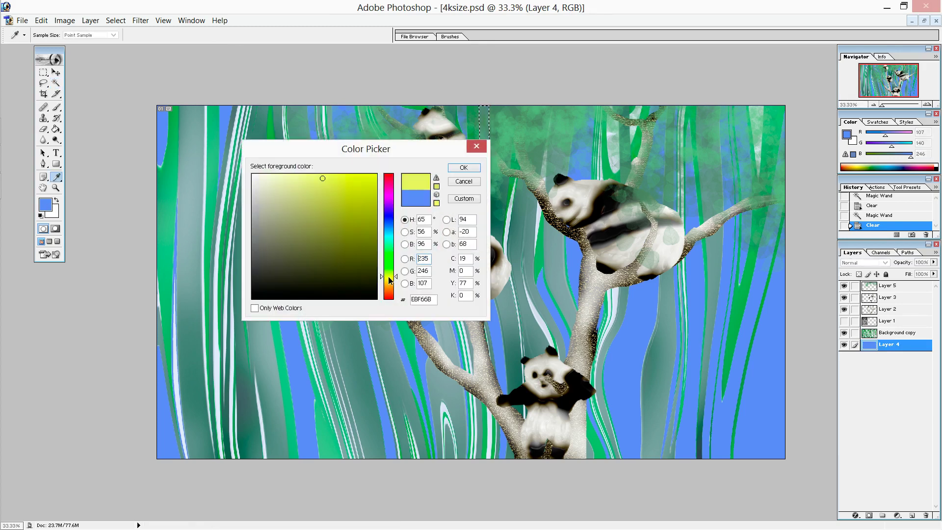
left_click(341, 177)
left_click(458, 170)
Step: Deselect, then paint the bottom-right corner with a roughly 570 px soft yellow airbrush
key("ctrl+d")
left_click(56, 83)
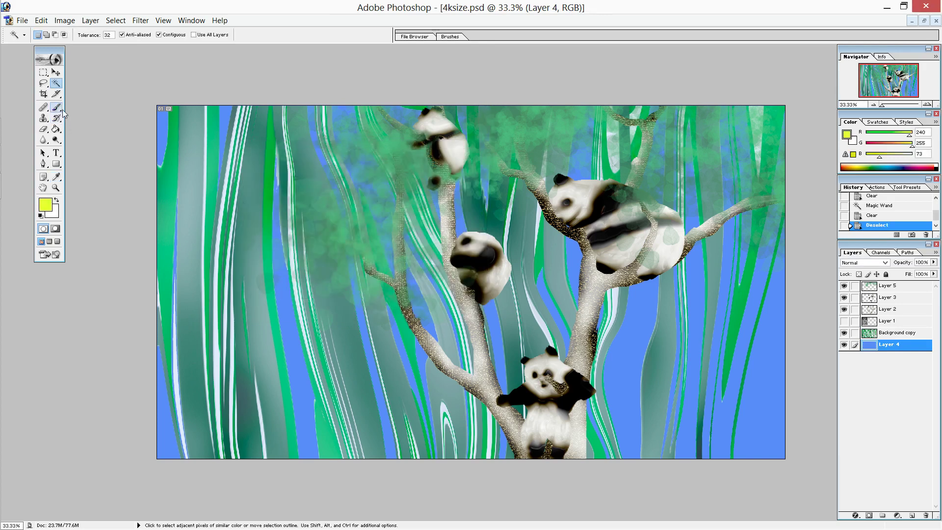
left_click(56, 107)
left_click(67, 35)
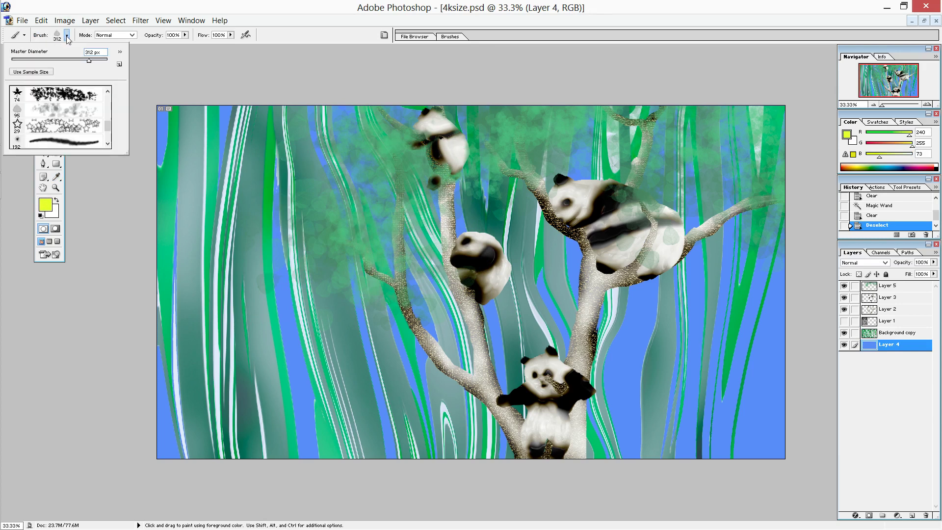
scroll(110, 118, "up", 5)
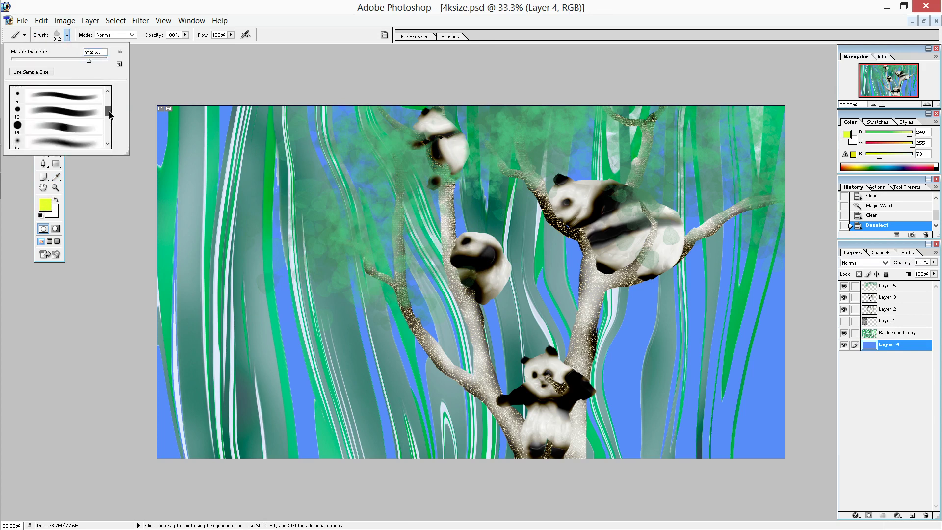
scroll(110, 117, "up", 2)
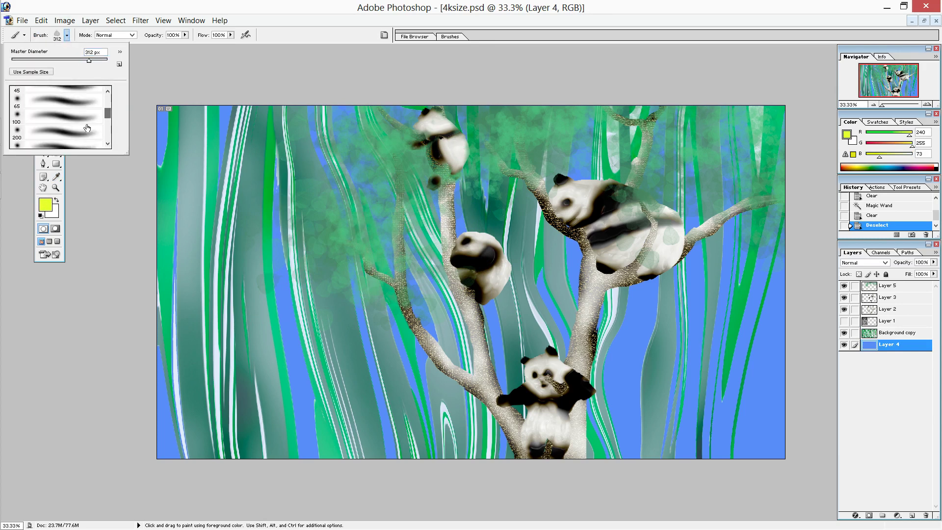
left_click(78, 132)
left_click_drag(97, 59, 99, 60)
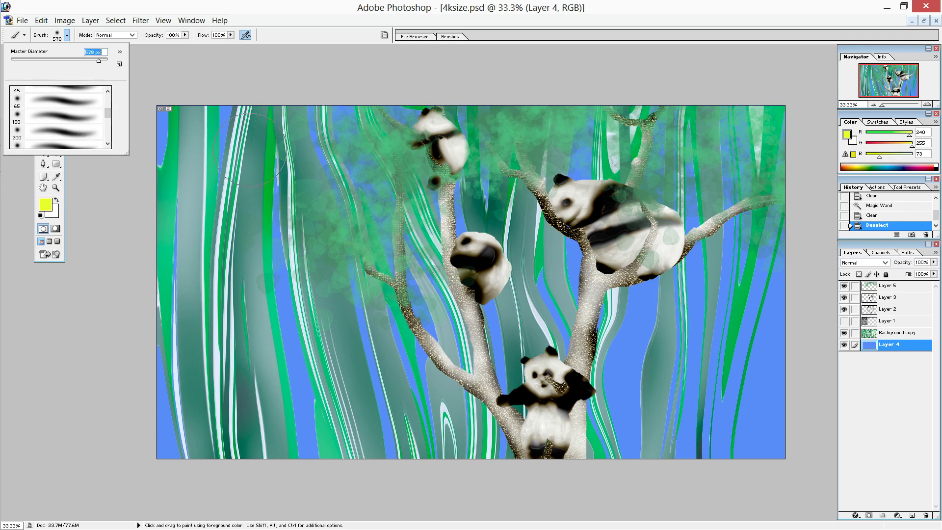
mouse_move(775, 438)
left_mouse_down()
mouse_move(791, 449)
mouse_move(805, 427)
mouse_move(769, 399)
mouse_move(760, 452)
mouse_move(750, 414)
mouse_move(757, 431)
mouse_move(853, 435)
left_mouse_up()
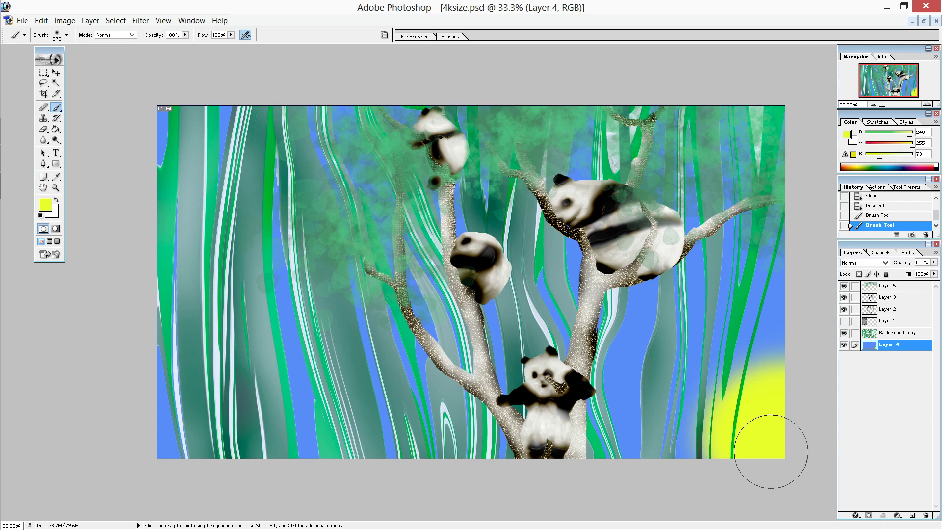
left_click(59, 141)
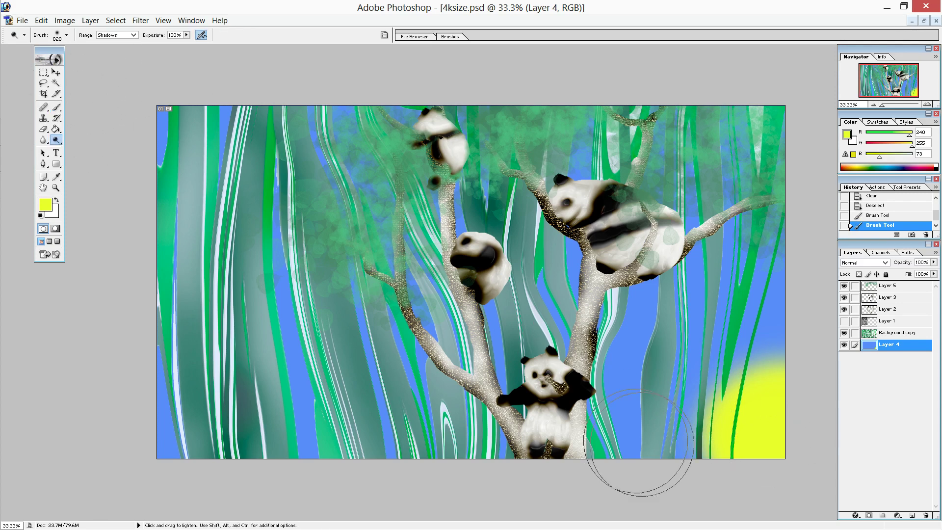
Step: Dodge the yellow glow in the bottom-right corner until it turns pale
left_click_drag(746, 437, 809, 404)
mouse_move(693, 451)
left_mouse_down()
mouse_move(804, 339)
mouse_move(798, 379)
left_mouse_up()
left_click_drag(788, 437, 781, 431)
mouse_move(770, 463)
left_mouse_down()
mouse_move(767, 410)
mouse_move(746, 452)
mouse_move(778, 399)
left_mouse_up()
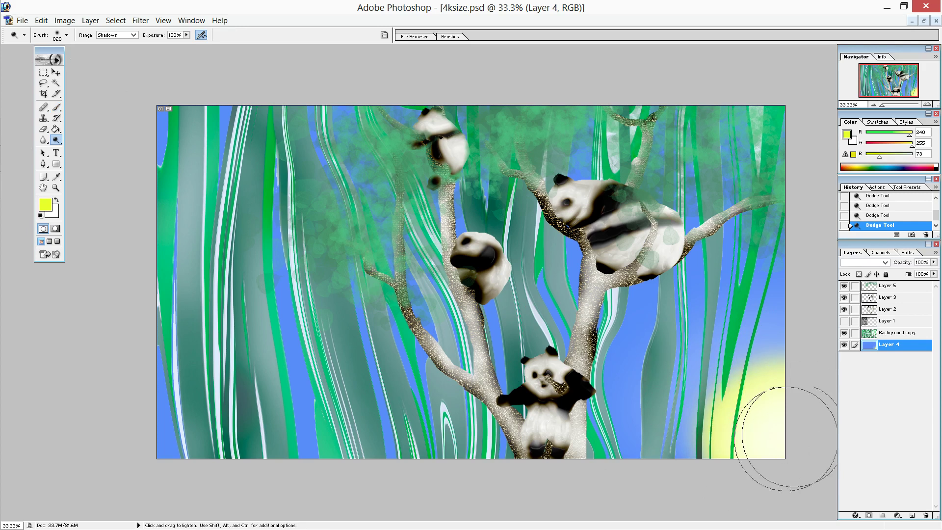
left_click_drag(737, 367, 772, 406)
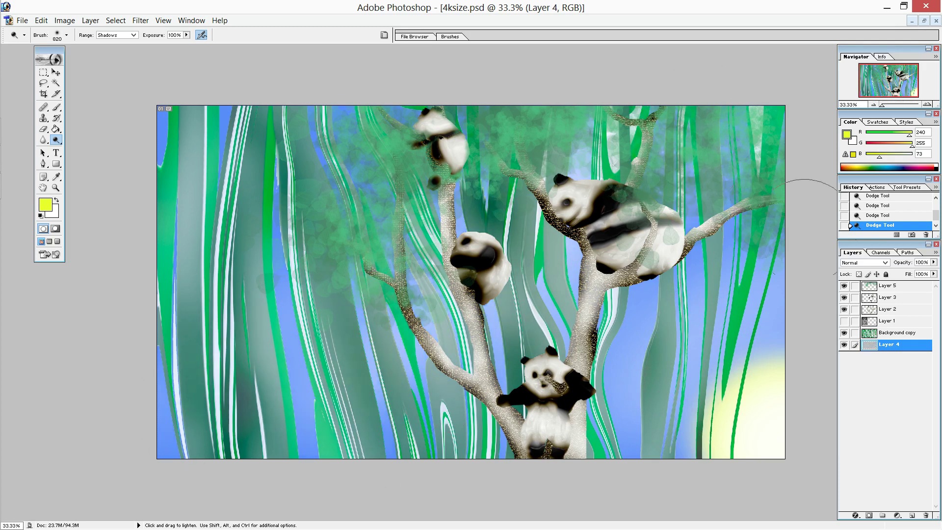
Step: Dodge the right-side background and the dark stripe beside the lower trunk, then save
left_click(745, 288)
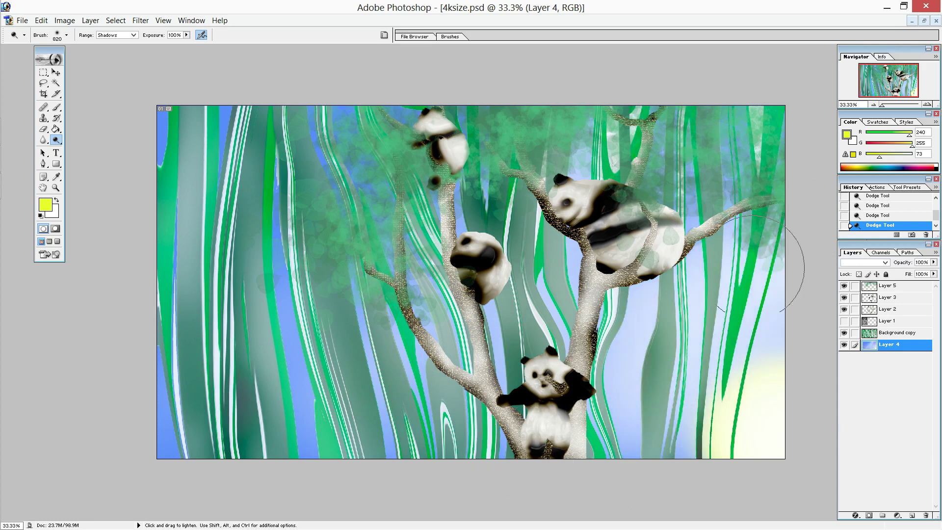
left_click(622, 409)
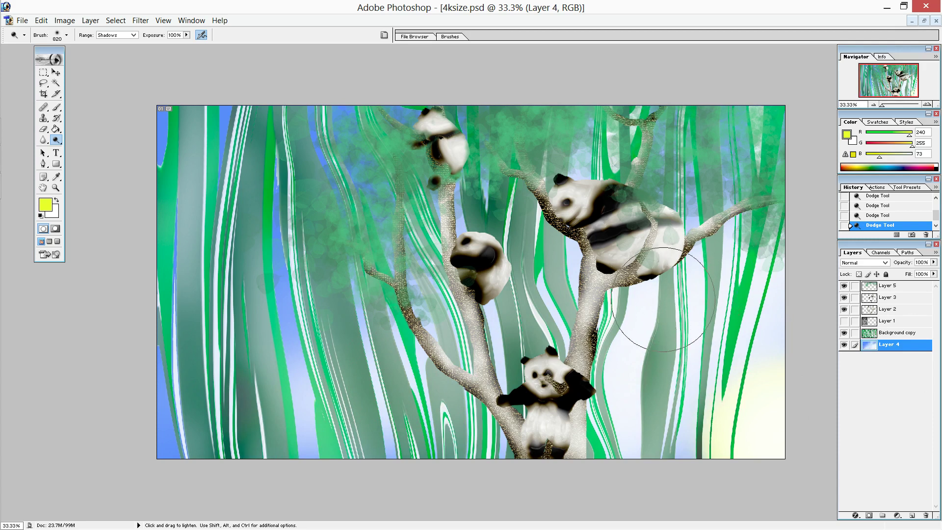
left_click(22, 21)
left_click(73, 108)
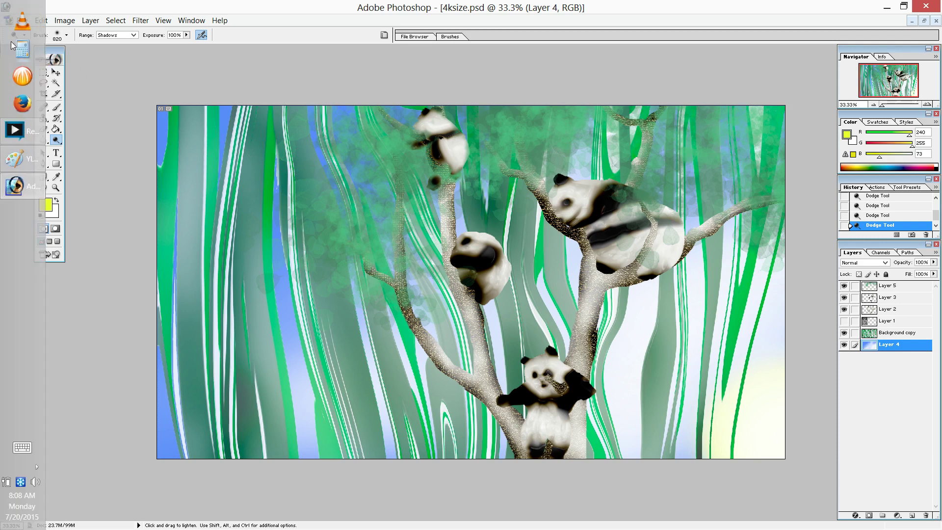
Step: Save the painting as 'pandas' in Photoshop format inside the digital art folder
left_click(22, 20)
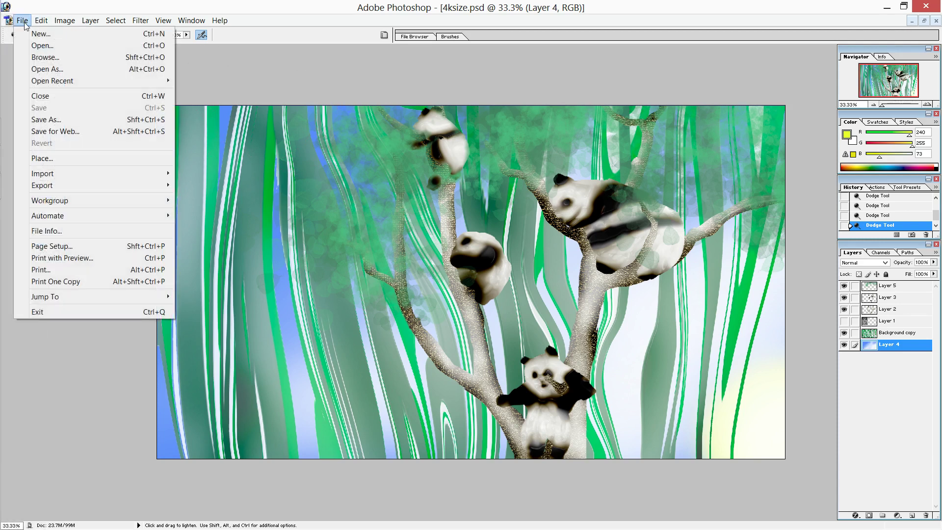
left_click(64, 119)
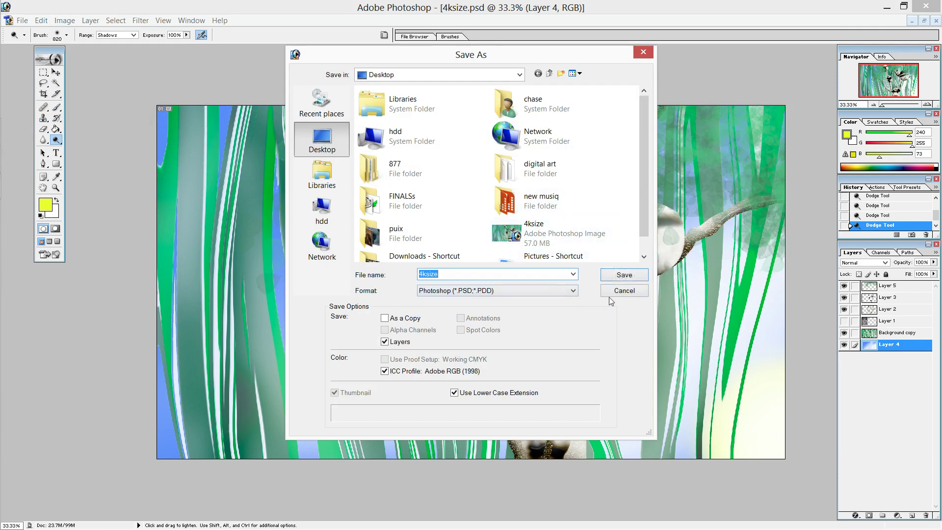
type("pandas")
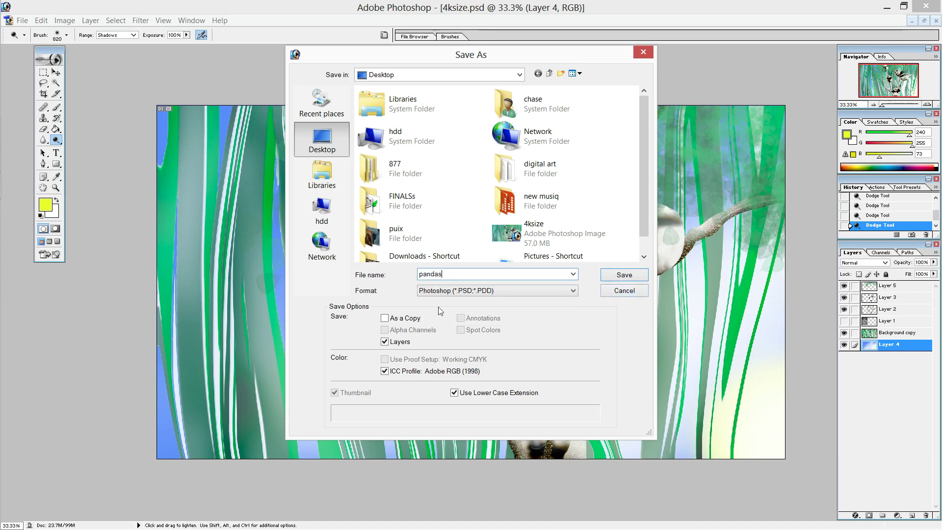
left_click(535, 176)
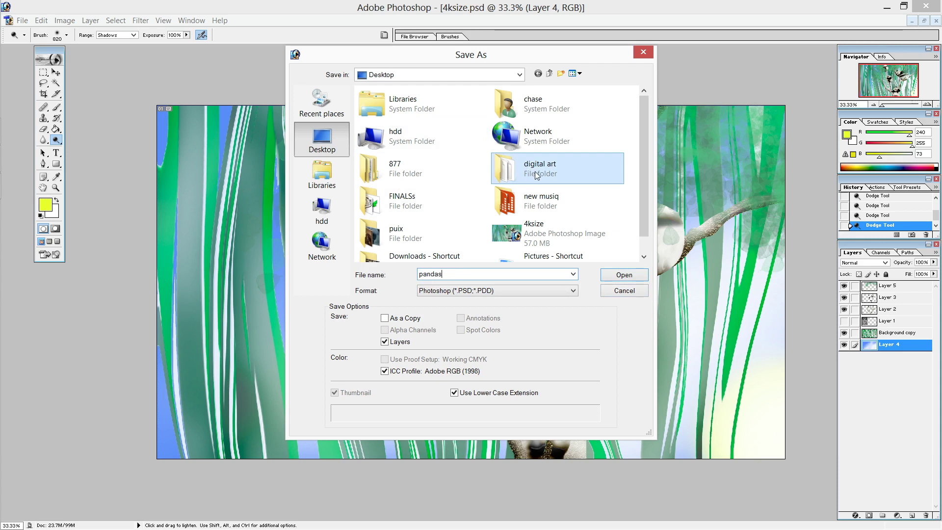
double_click(540, 172)
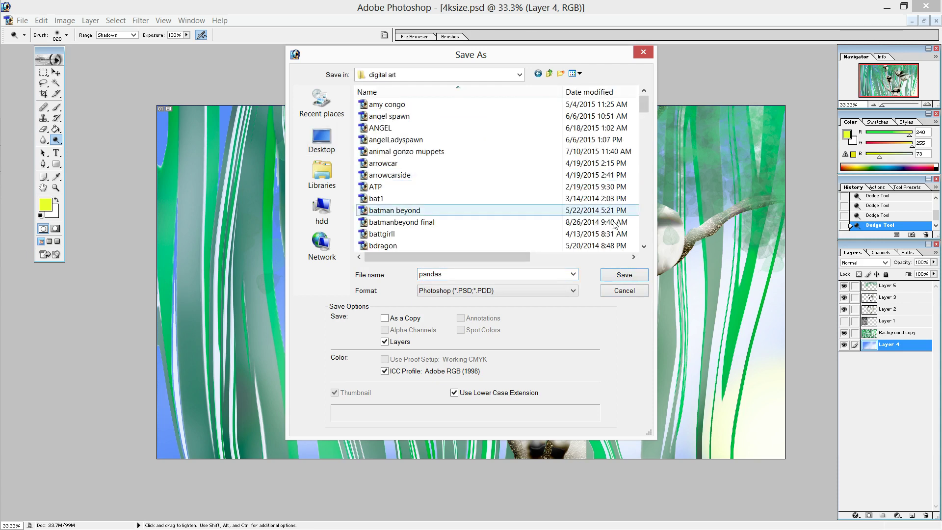
left_click(617, 278)
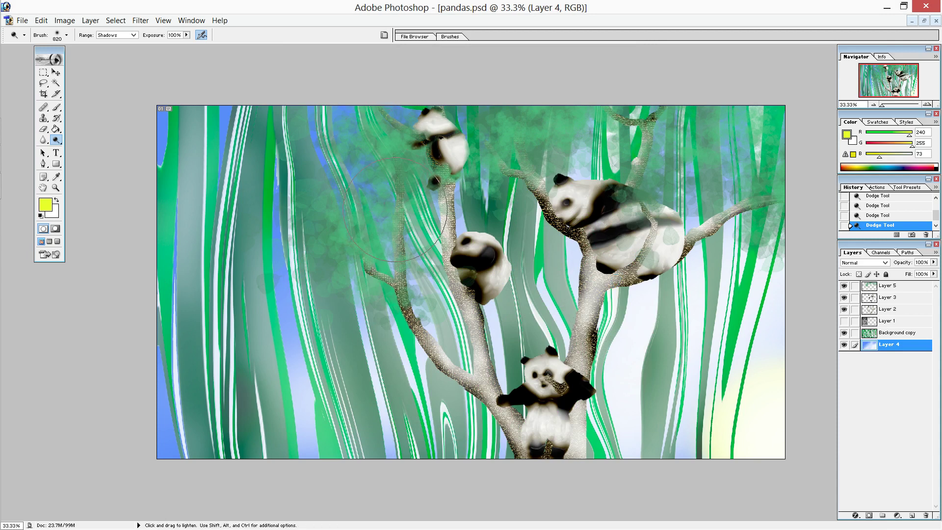
Step: Save a Maximum-quality JPEG copy named pandas copy.jpg to the Desktop
left_click(26, 23)
left_click(71, 117)
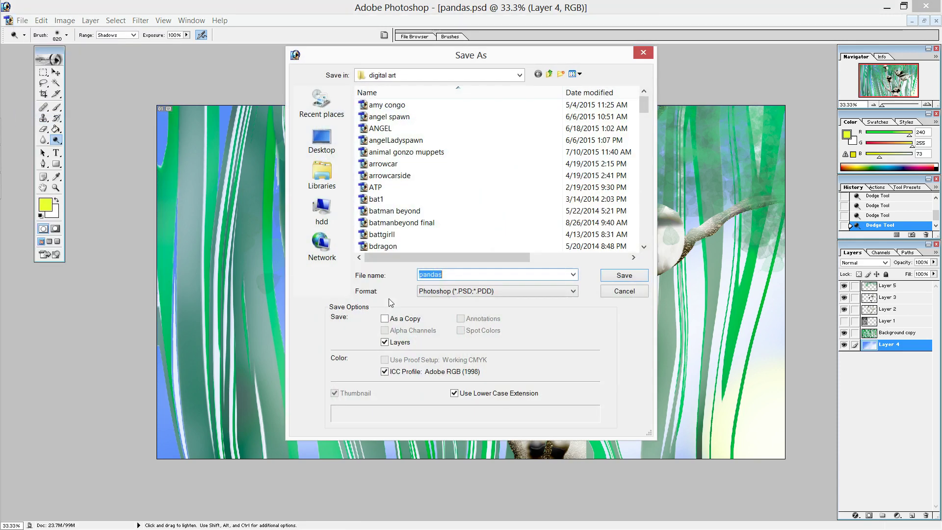
left_click(455, 293)
left_click(441, 349)
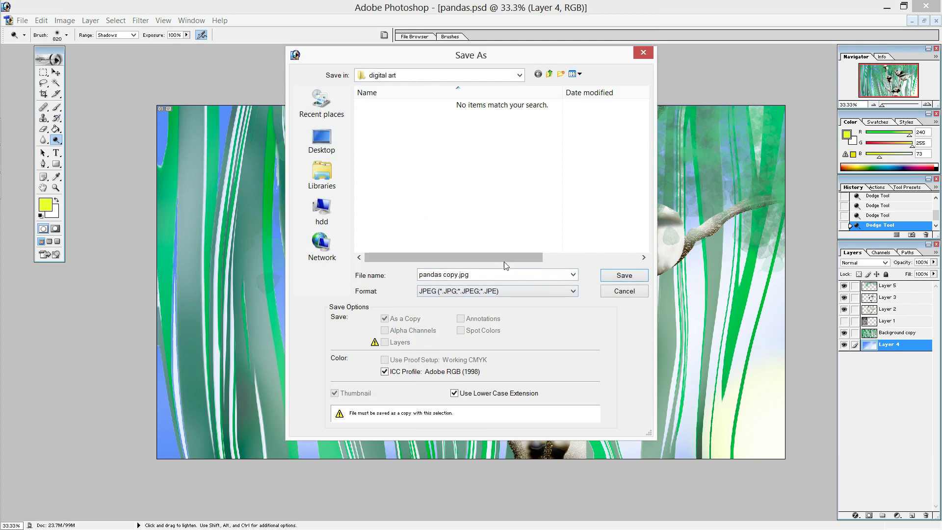
left_click(322, 141)
left_click(604, 273)
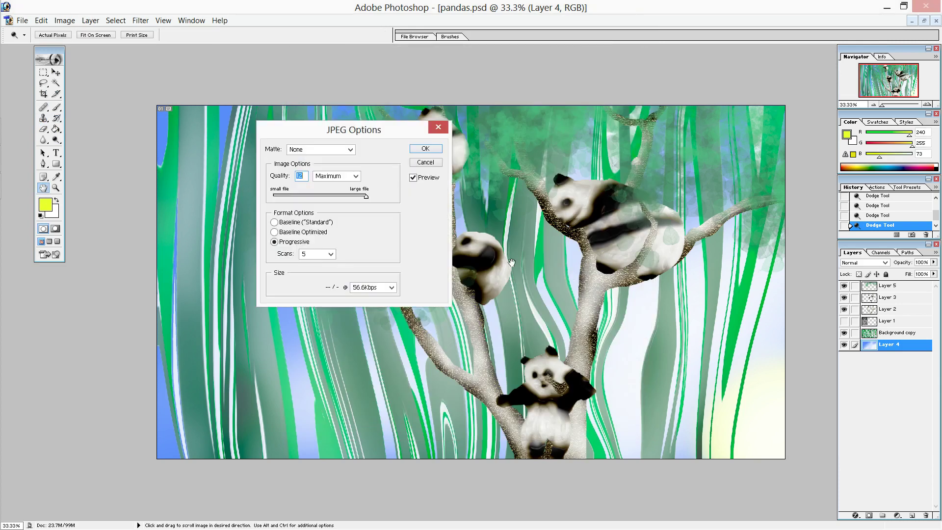
left_click(426, 148)
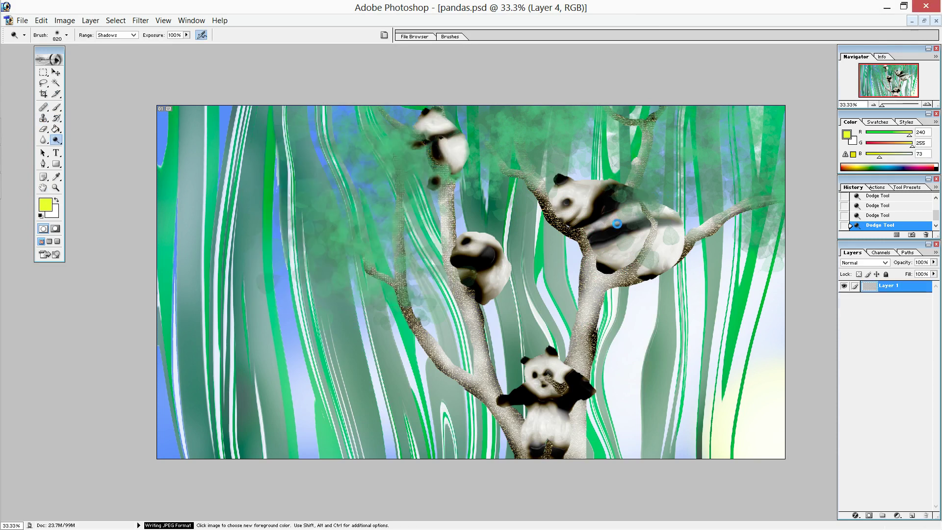
Step: Maximize the pandas document and delete Layer 4 and the two layers below it
key("f")
key("f")
key("f")
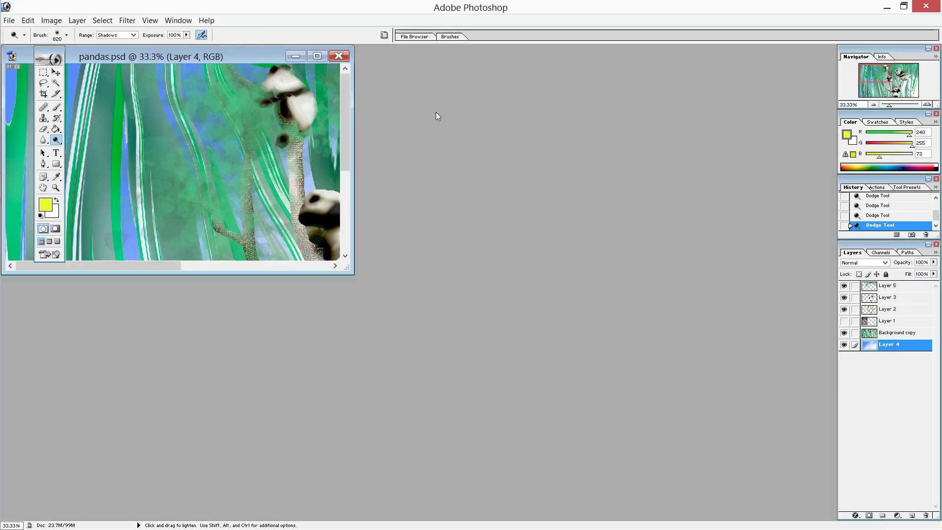
left_click(318, 57)
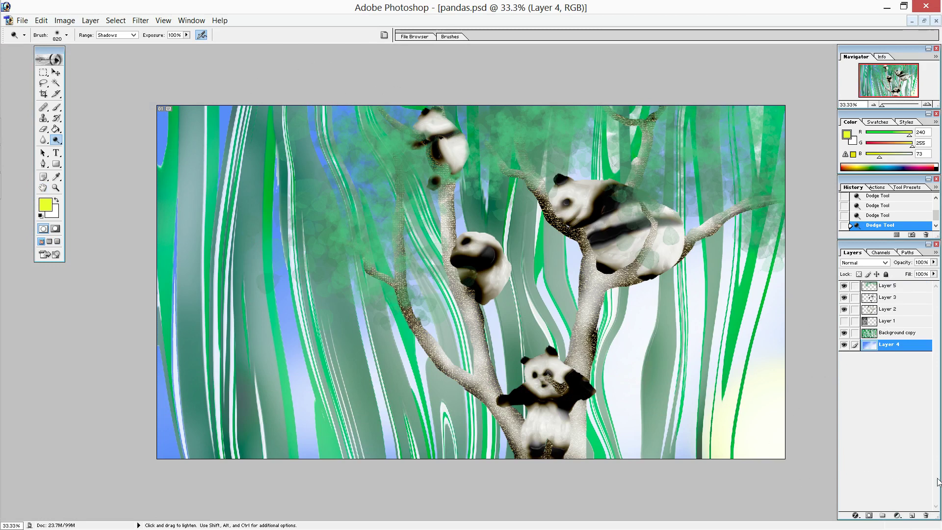
left_click(923, 516)
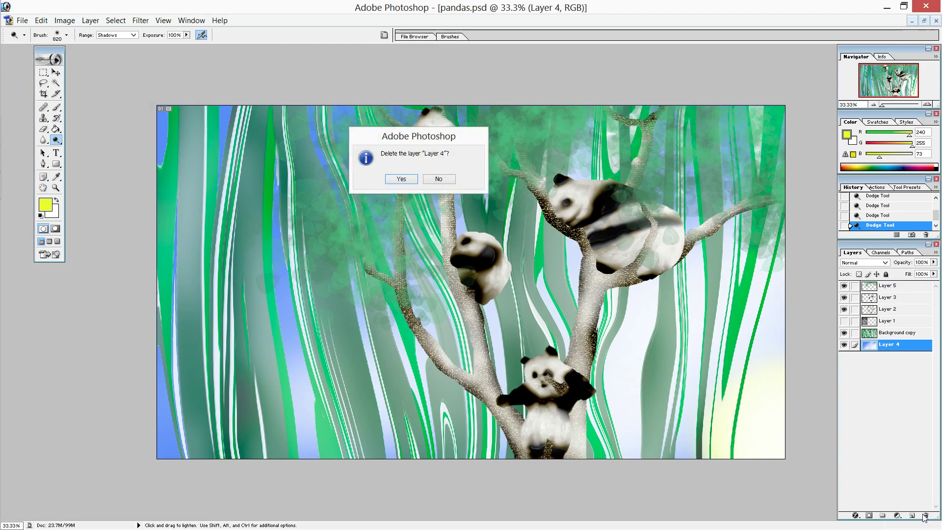
key("Return")
left_click(924, 515)
key("Return")
key("Return")
left_click(926, 516)
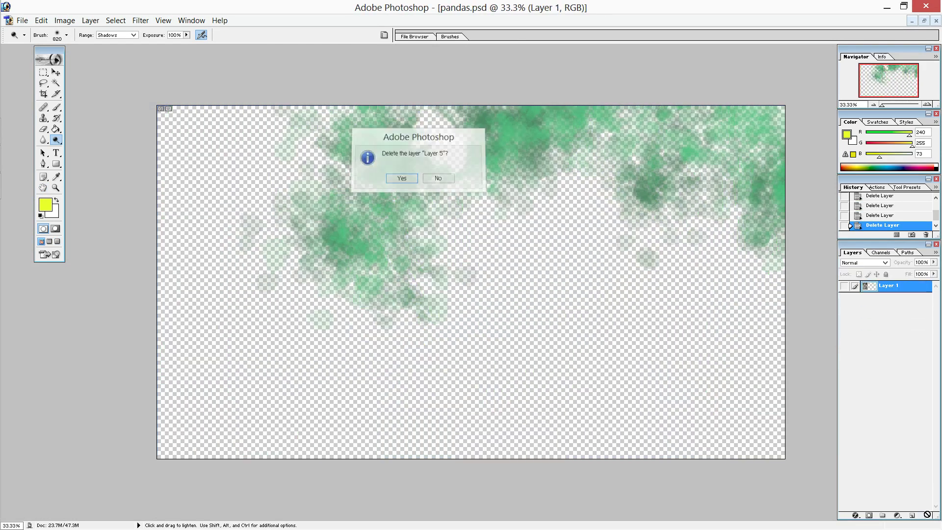
key("Return")
Step: Add a new empty layer and delete Layer 1, leaving only Layer 2
left_click(910, 515)
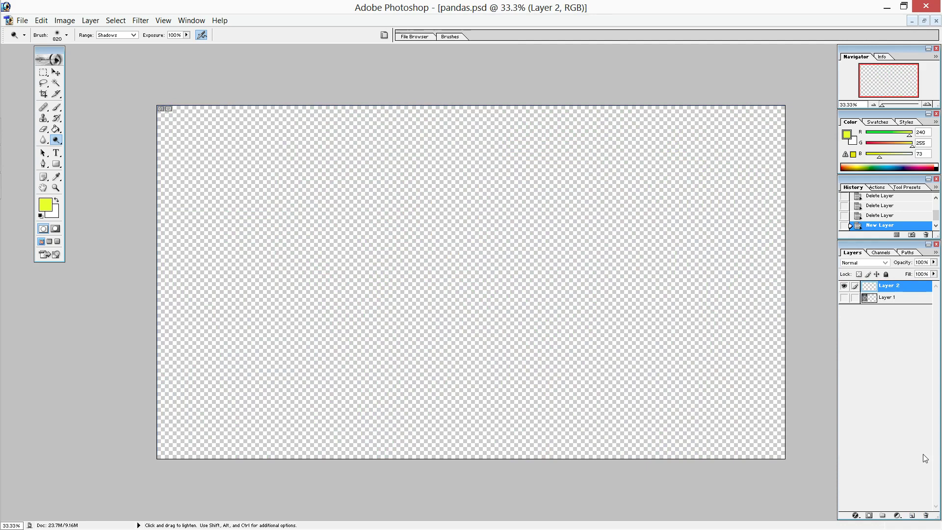
left_click(912, 297)
left_click(926, 516)
key("Return")
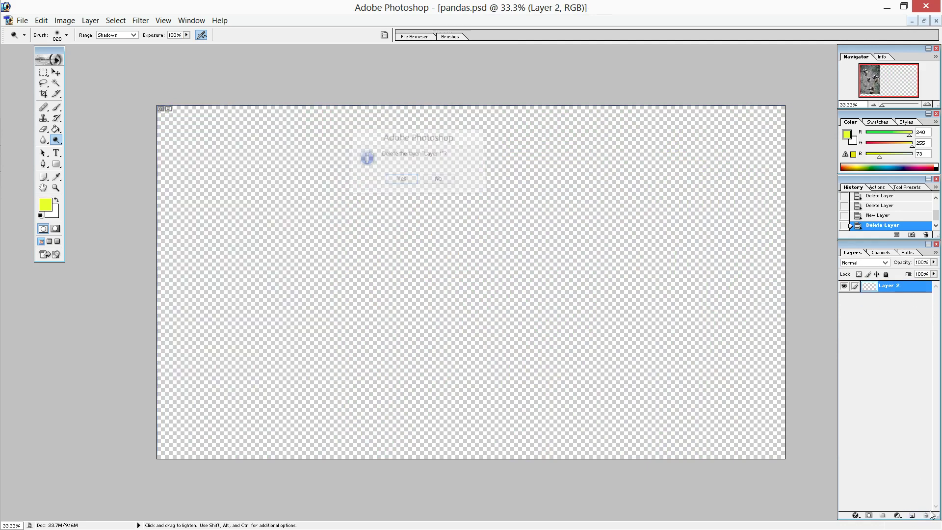
Step: Save the blank canvas on the Desktop as the Photoshop file '4k size'
left_click(22, 18)
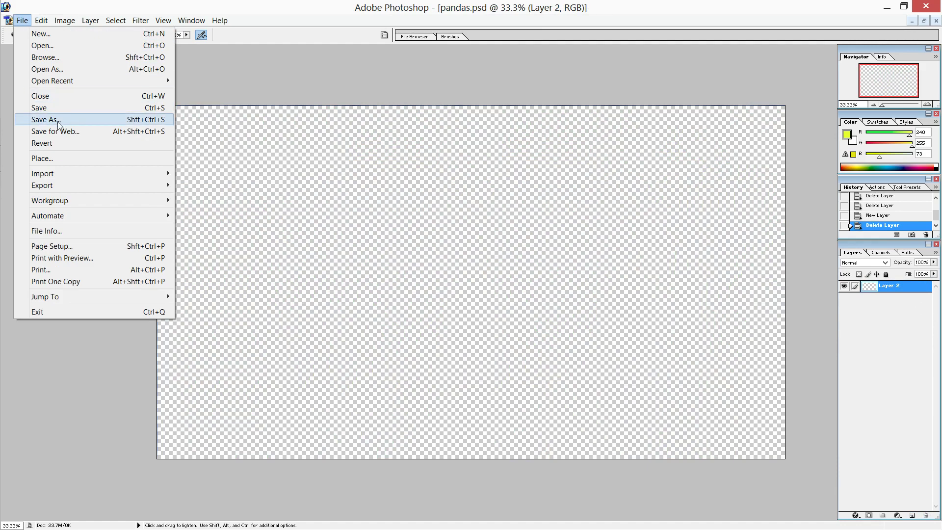
left_click(59, 121)
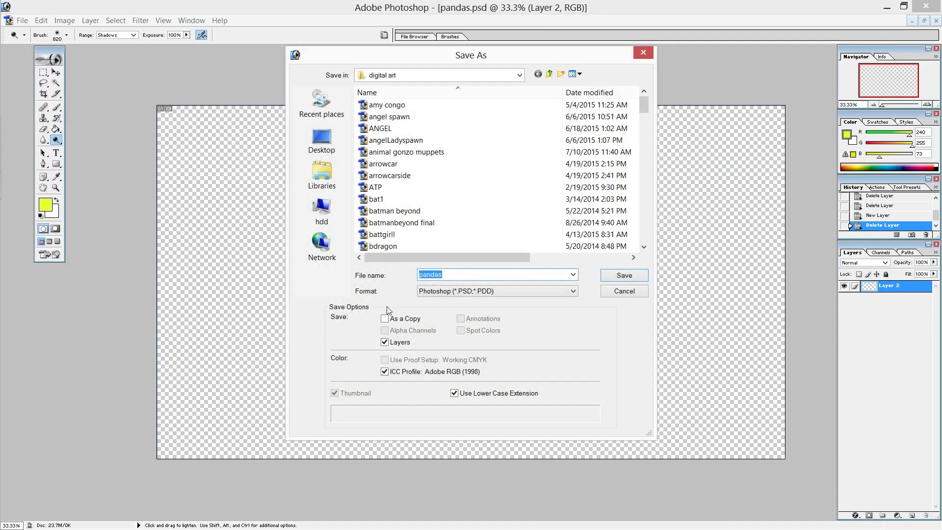
type("4k siz")
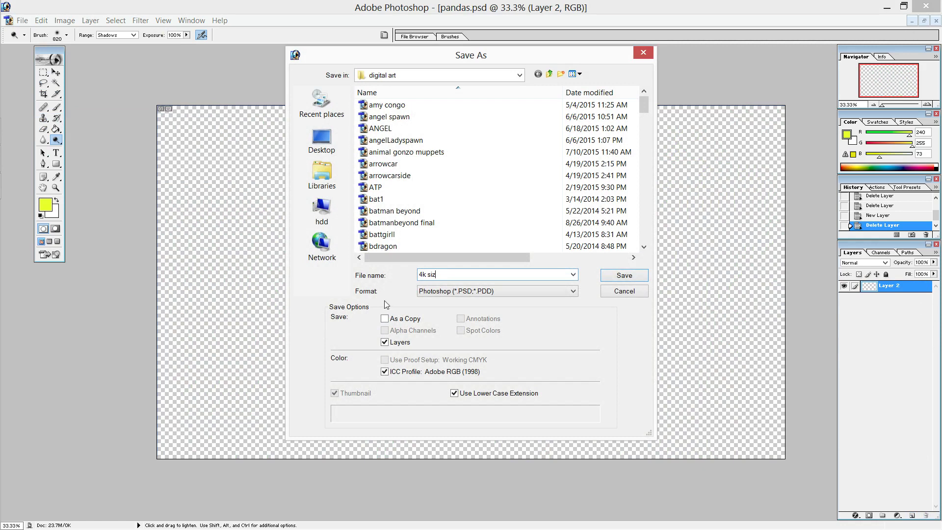
type("e")
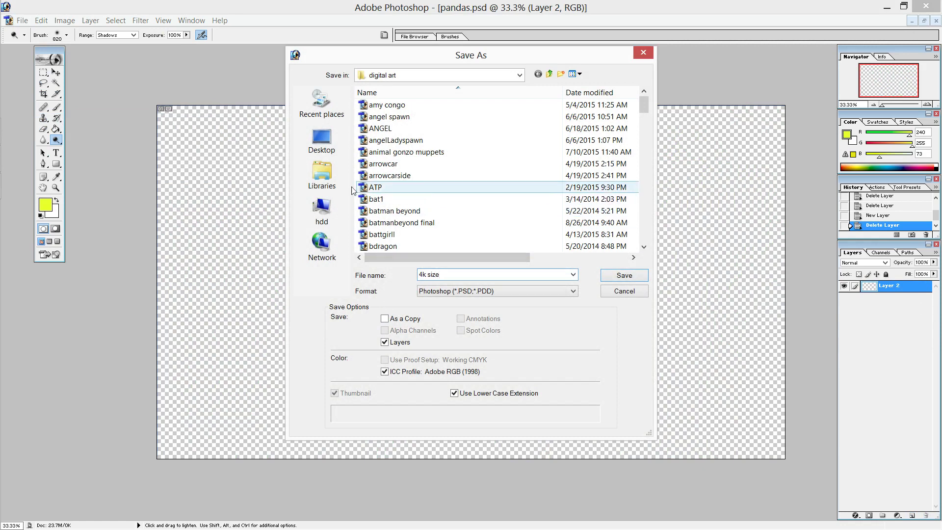
left_click(341, 150)
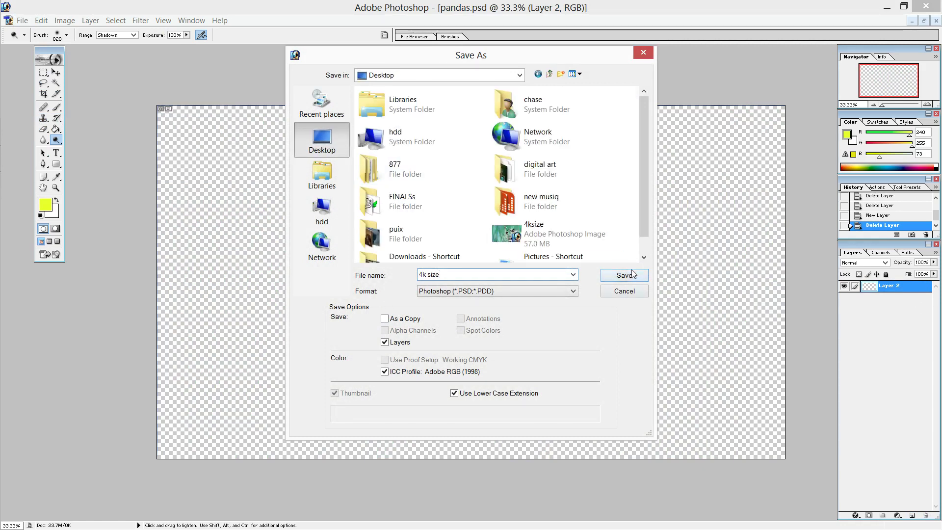
left_click(631, 275)
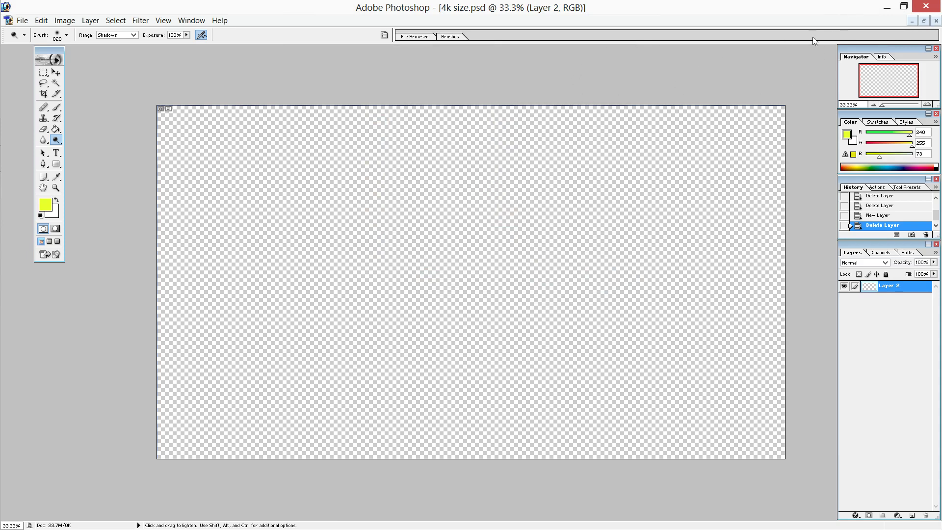
Step: Restore the Photoshop window and open pandas copy.jpg from the desktop
left_click(901, 8)
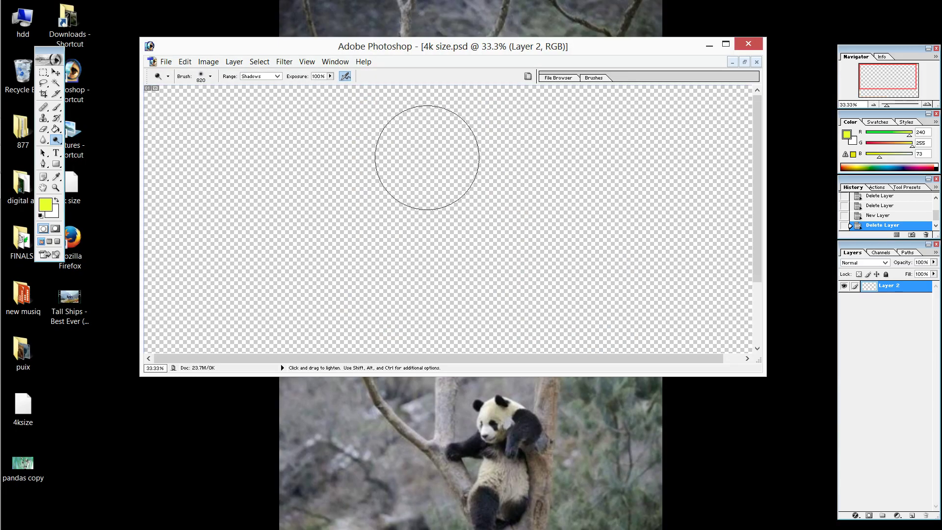
double_click(23, 464)
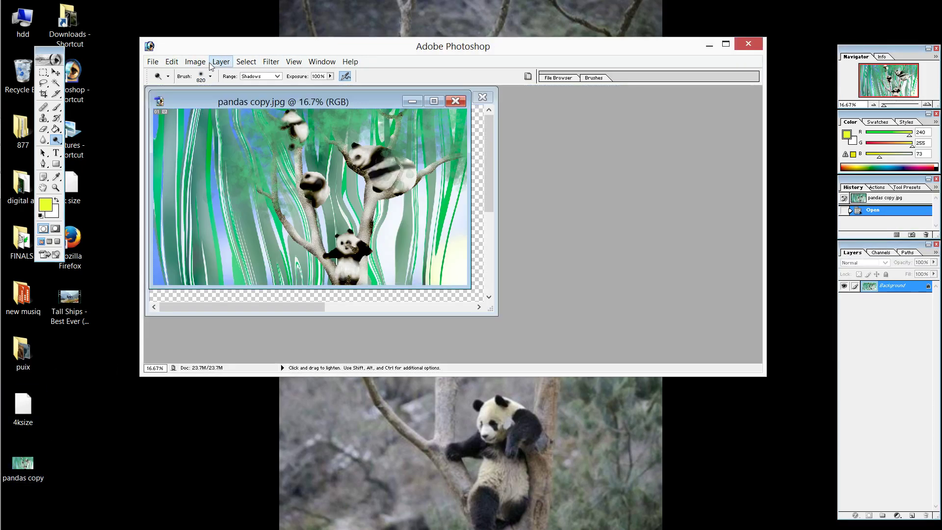
left_click(195, 61)
mouse_move(219, 90)
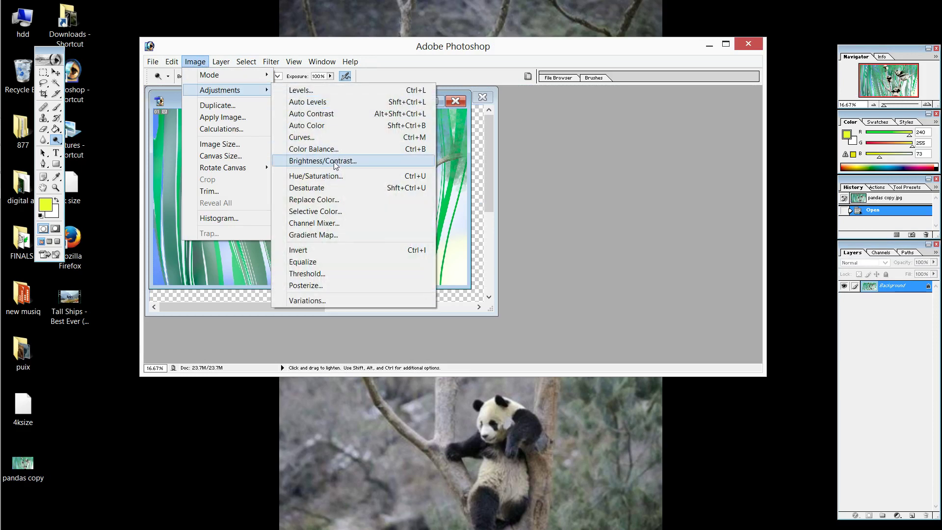
Step: Apply a Brightness/Contrast adjustment with Contrast set to +38
left_click(334, 163)
left_click_drag(136, 320, 177, 322)
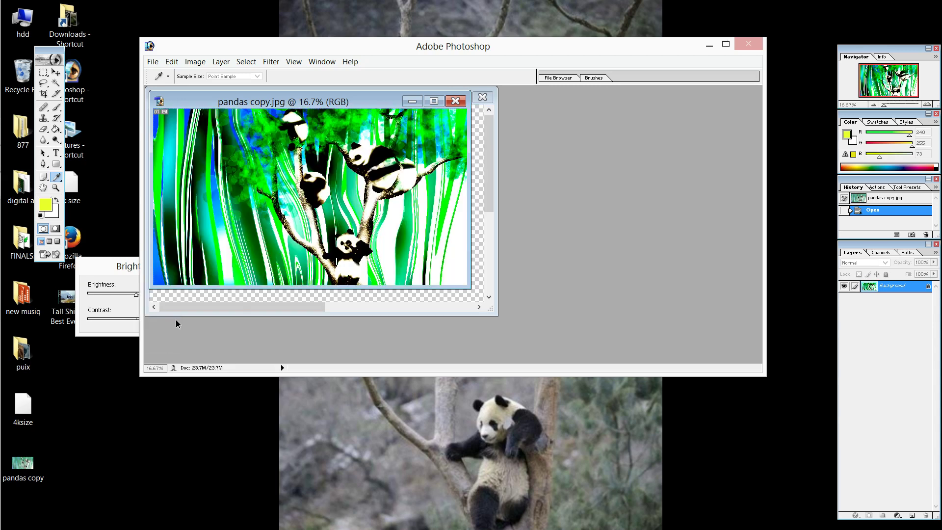
left_click(135, 270)
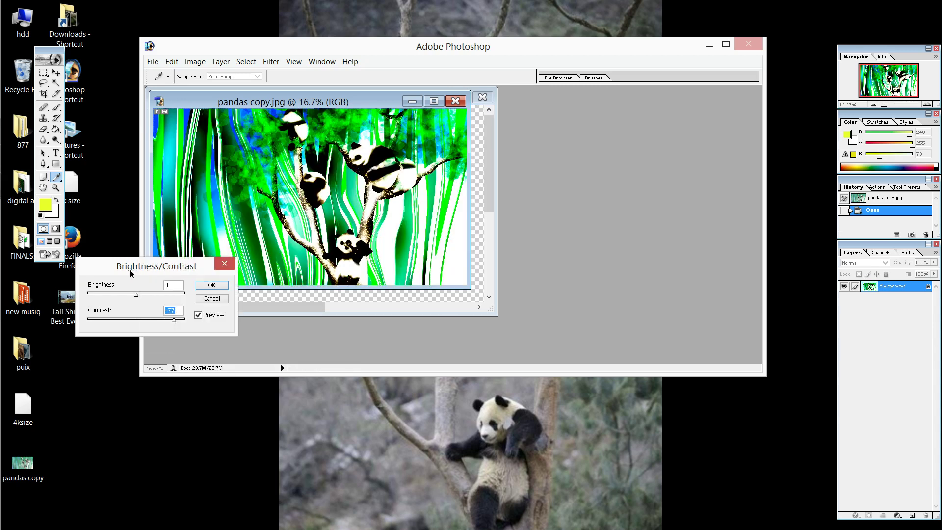
left_click_drag(176, 319, 143, 319)
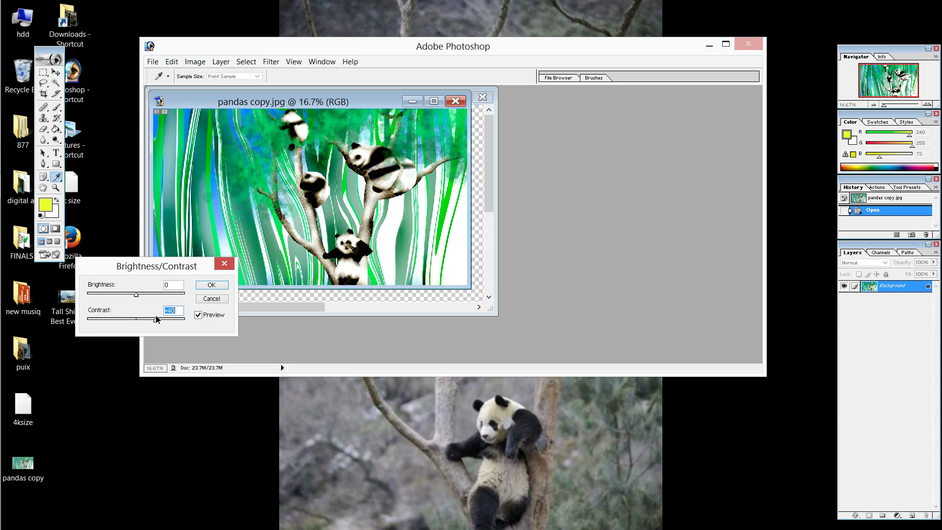
left_click(156, 319)
left_click_drag(124, 274, 137, 300)
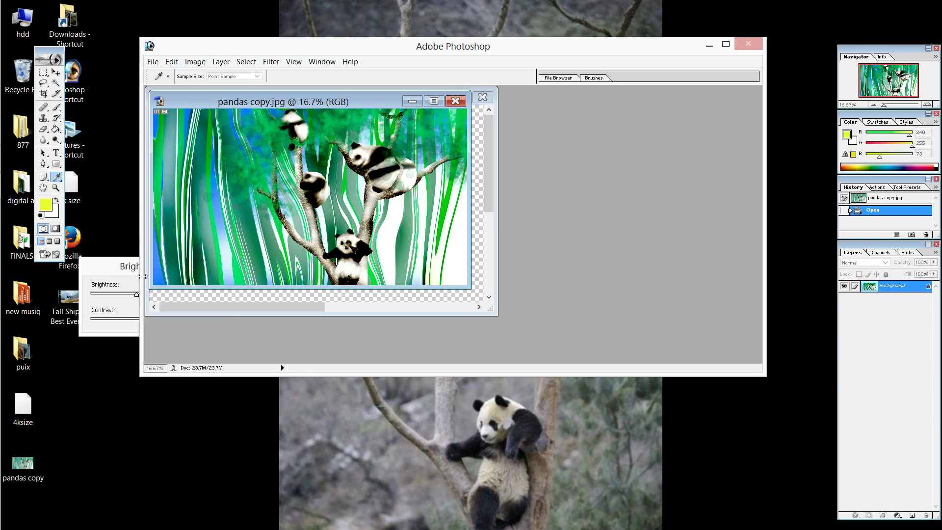
left_click(121, 271)
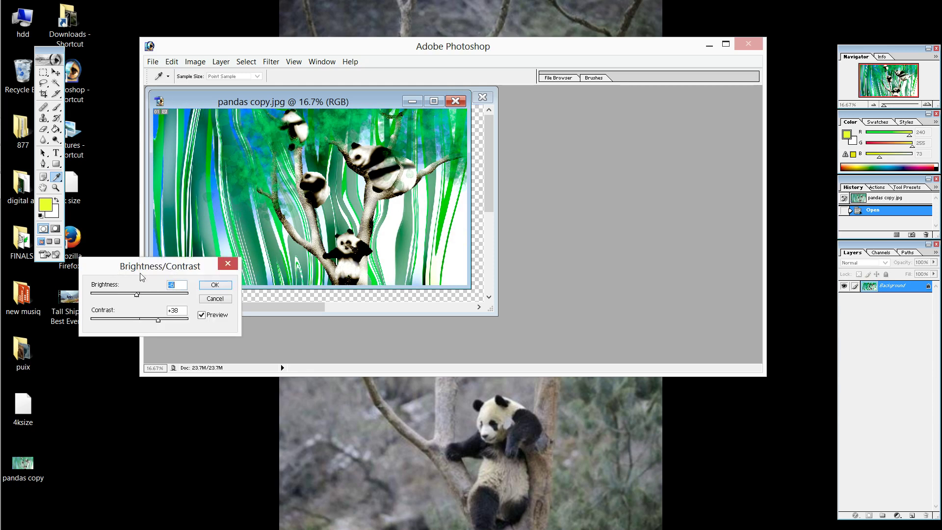
left_click(216, 287)
key("o")
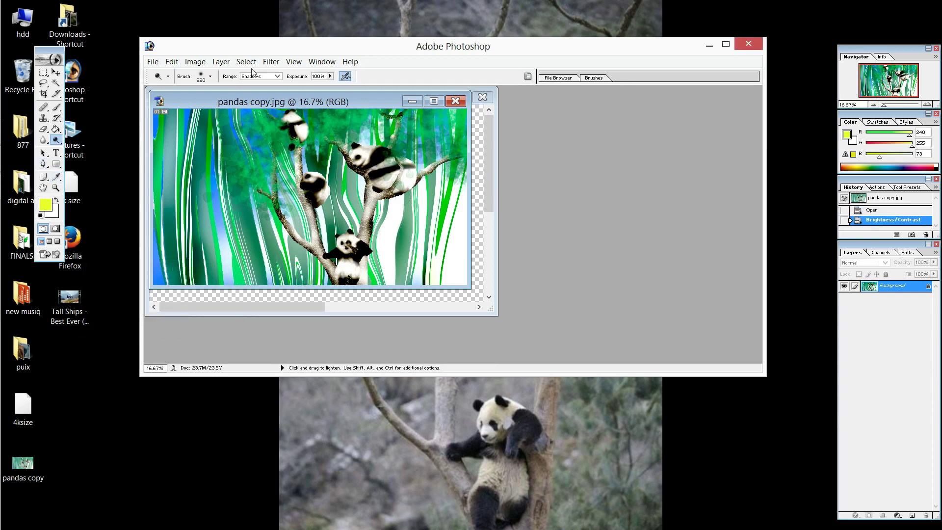
Step: Add a 35mm Prime lens flare at 163% brightness centred in the lower-right corner
left_click(270, 63)
mouse_move(290, 200)
left_click(443, 235)
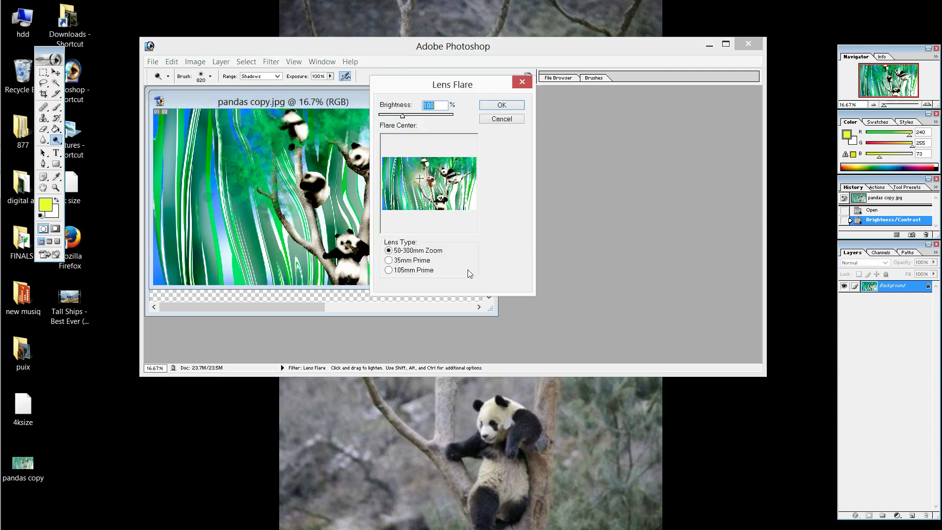
left_click(472, 206)
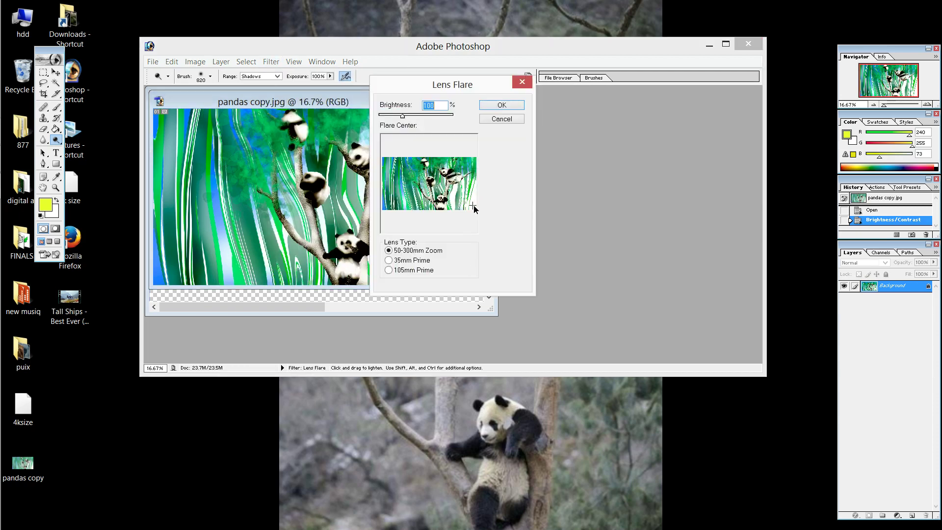
left_click(419, 261)
left_click(422, 116)
left_click_drag(422, 116, 418, 116)
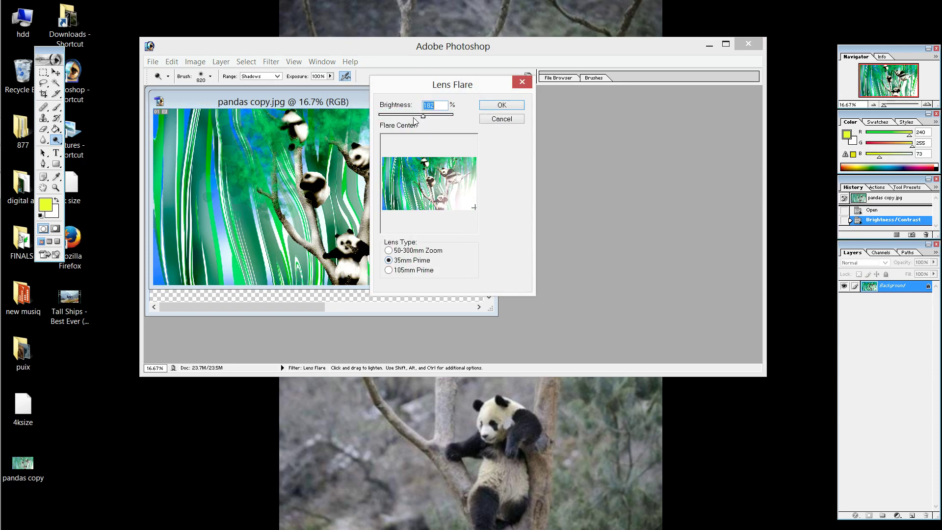
left_click(514, 106)
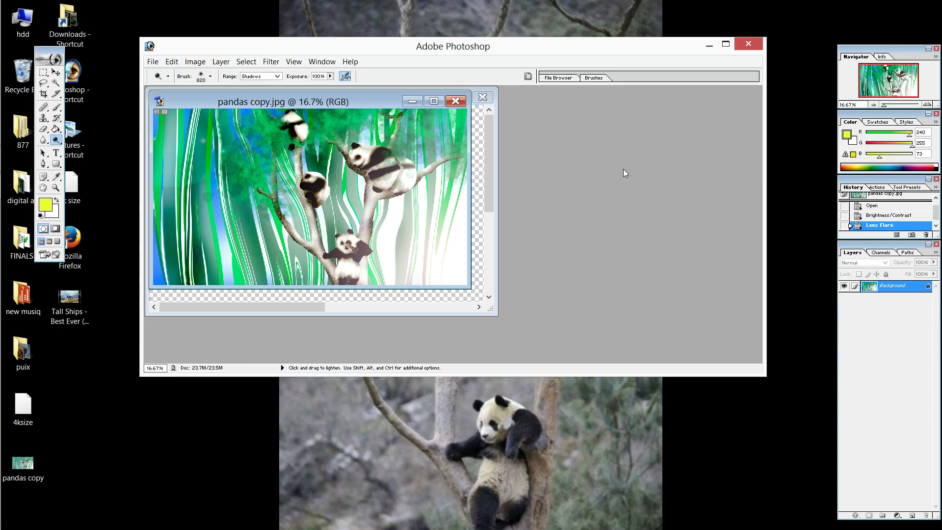
Step: Save the edited JPEG, then set pandas copy as the Windows desktop background
left_click(155, 62)
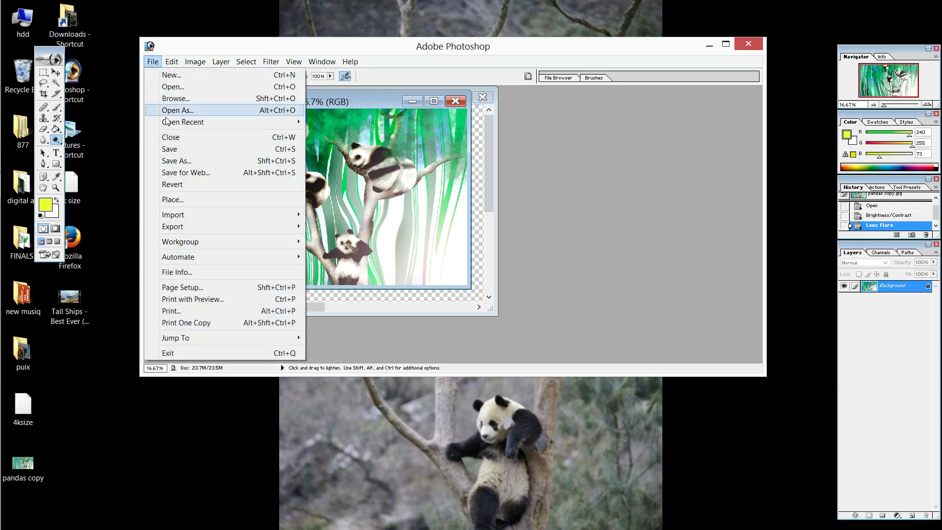
left_click(180, 150)
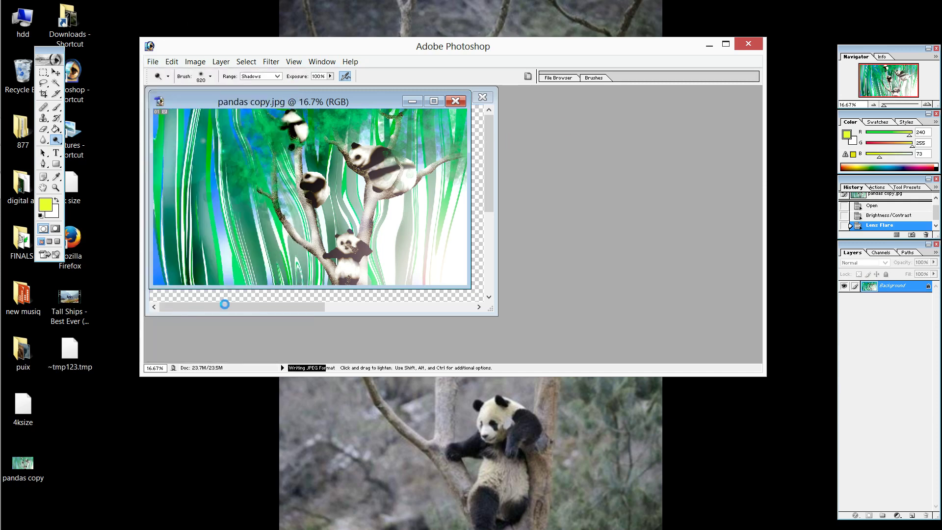
left_click(709, 45)
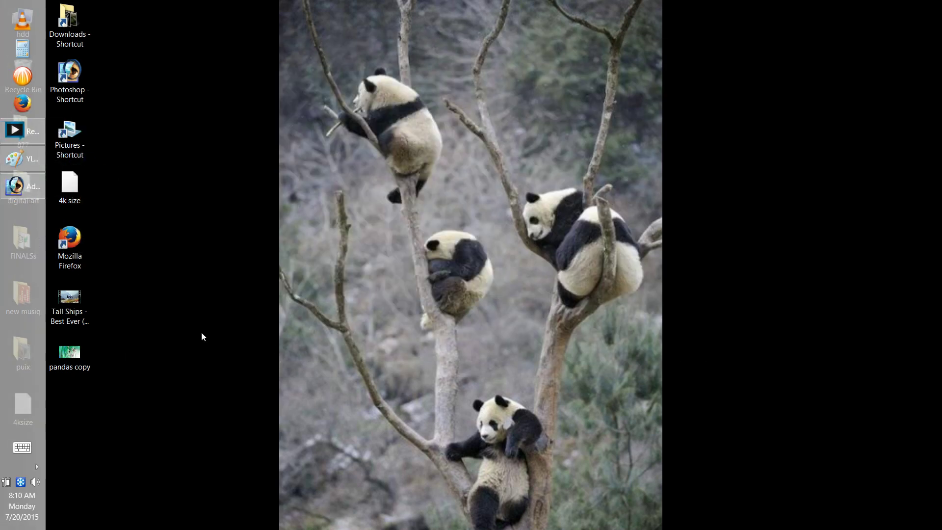
right_click(76, 357)
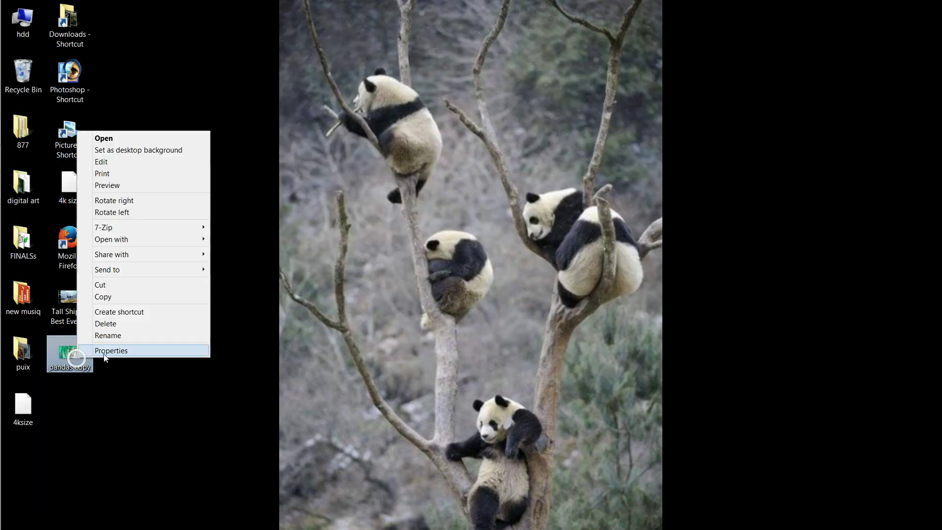
left_click(165, 150)
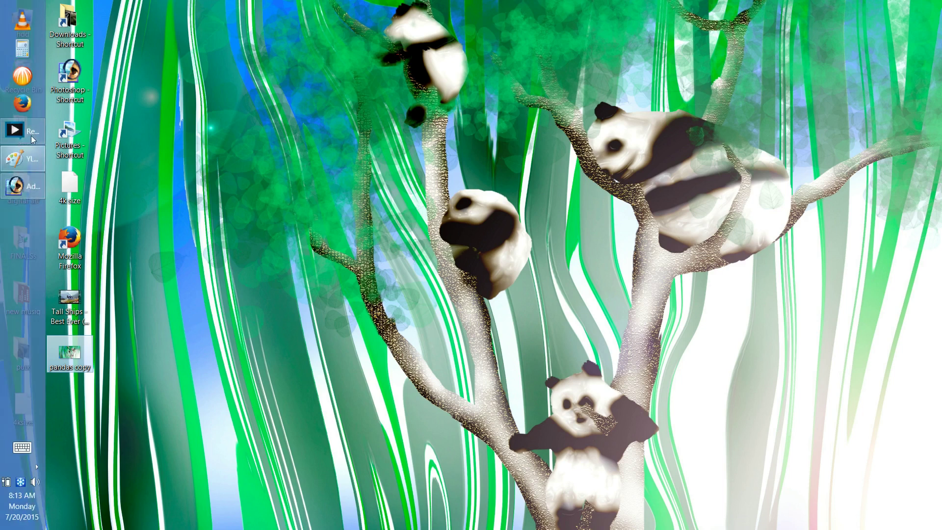
Step: Bring up the recording software and show its preview viewport
left_click(34, 134)
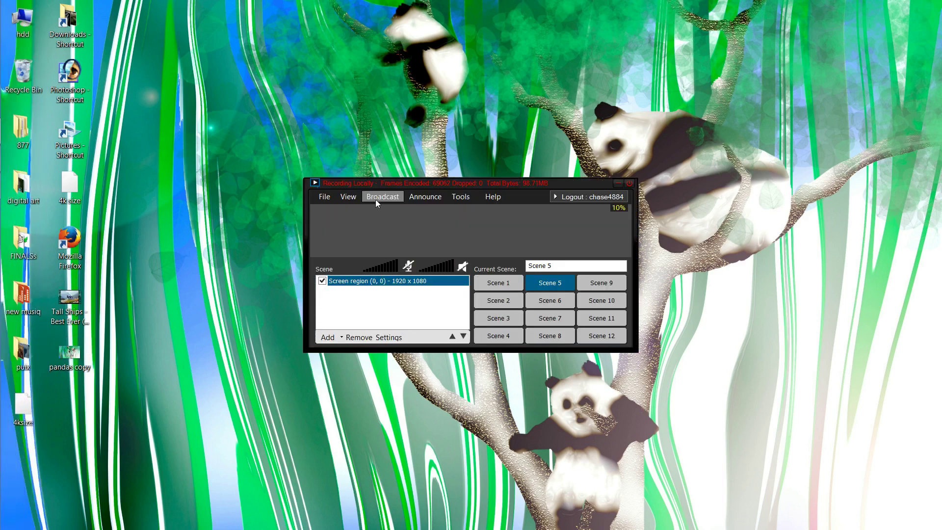
left_click(348, 197)
left_click(365, 266)
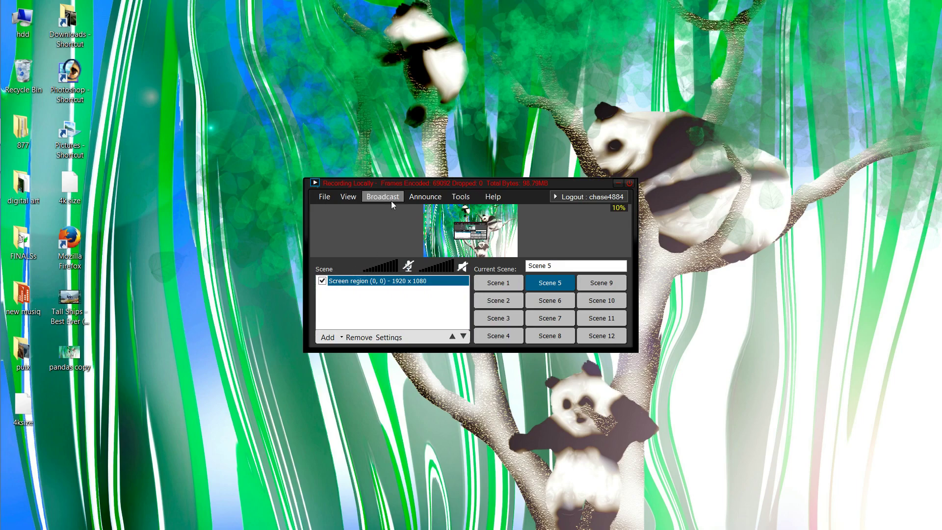